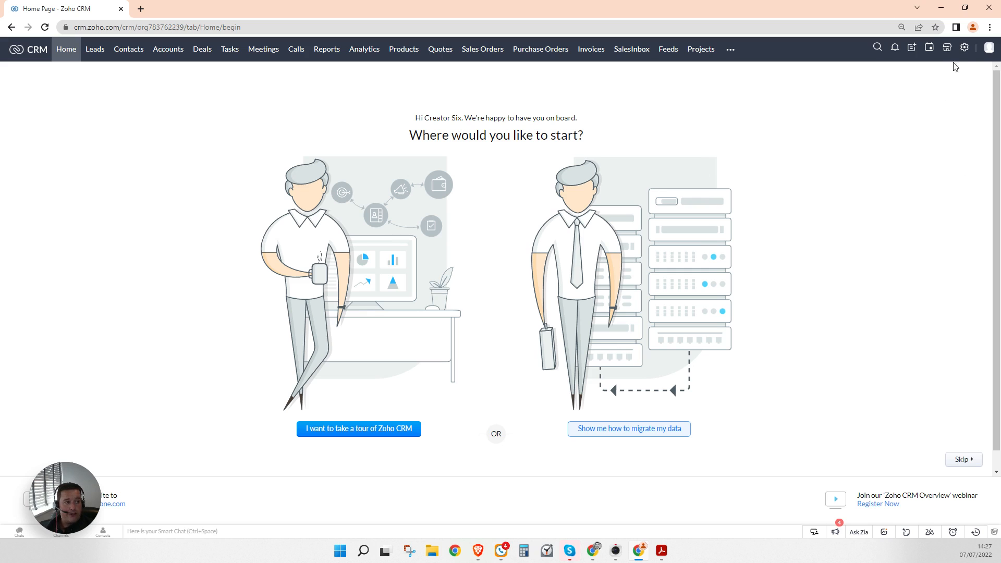
Step: Go to the Blueprint settings in Setup and start creating a new blueprint
left_click(965, 49)
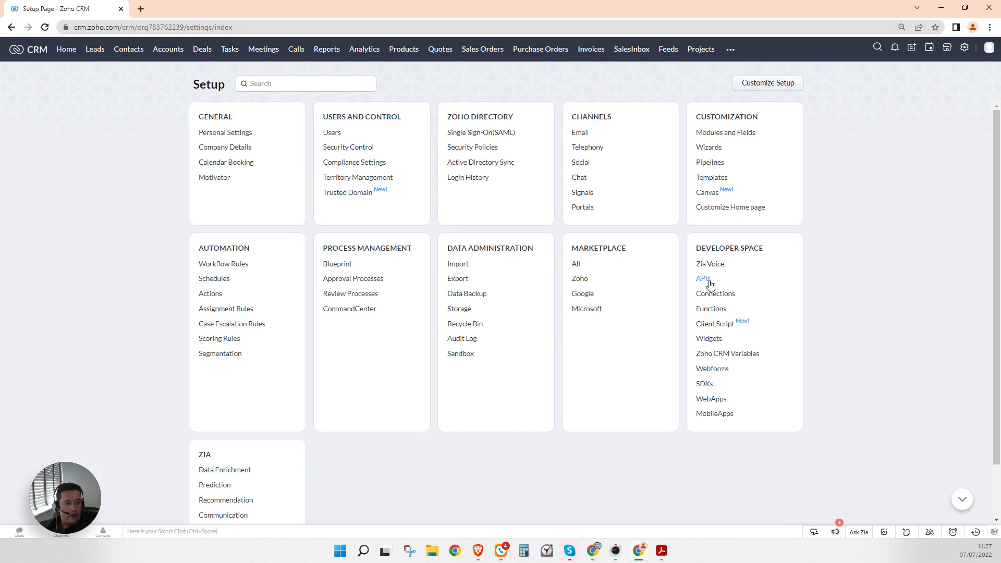
left_click(335, 266)
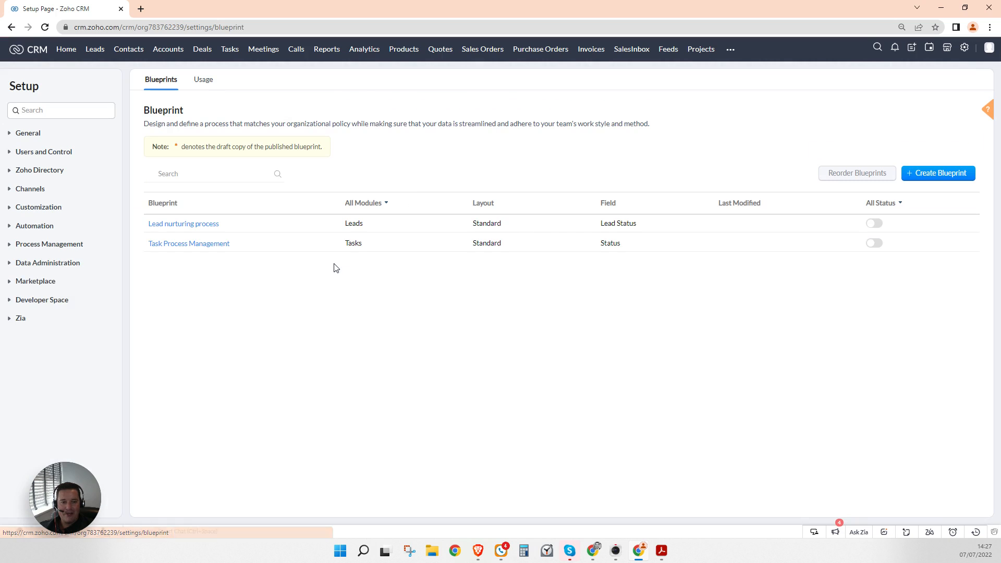
left_click(931, 174)
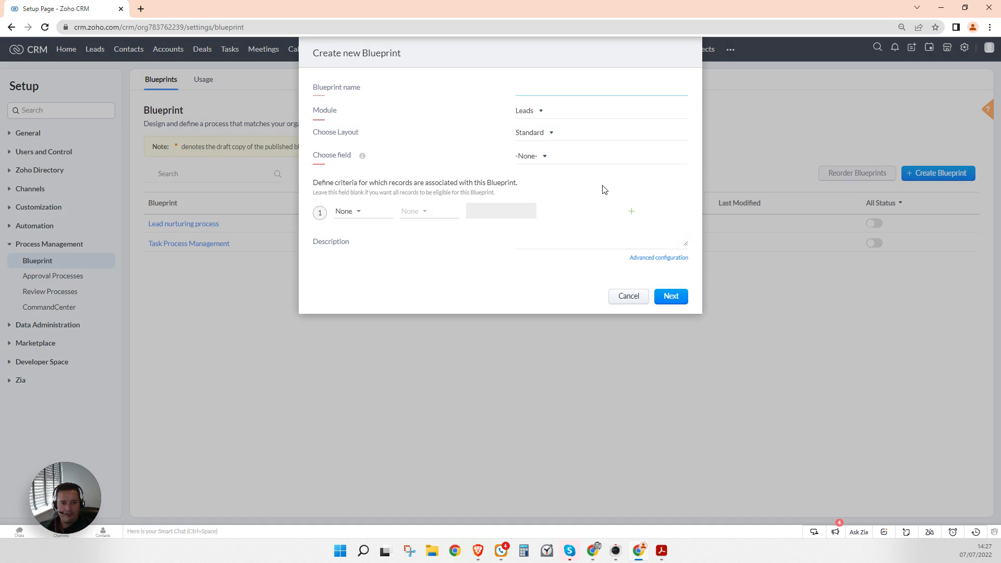
Step: Name it Deals Blueprint, set the module to Deals and keep the Standard layout
type("D")
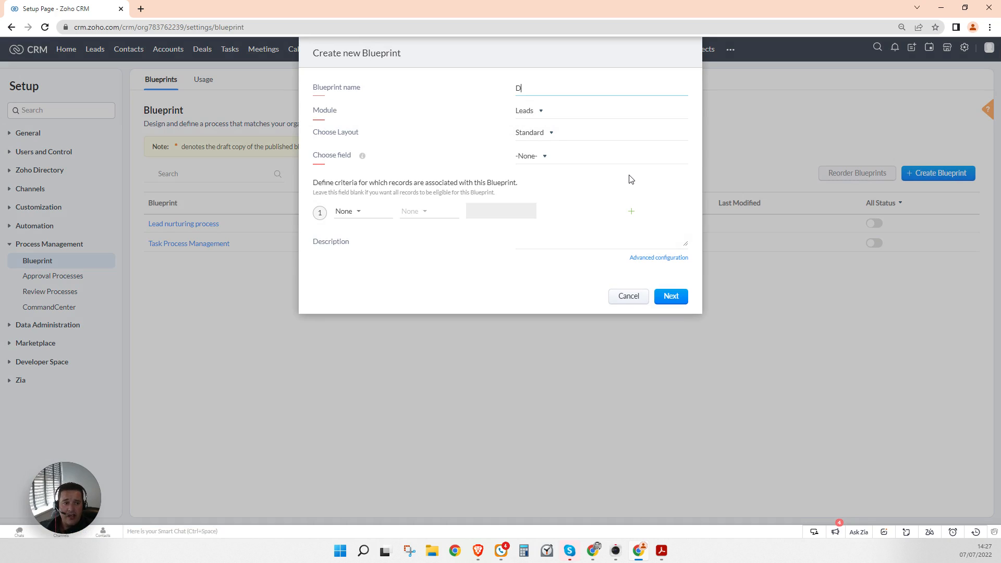
type("eals Blueprint")
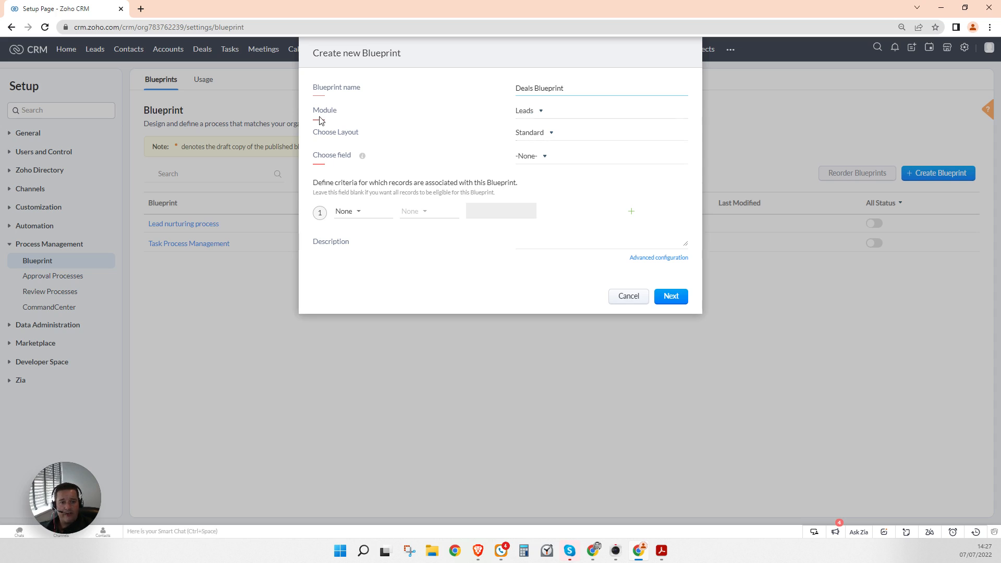
left_click(522, 111)
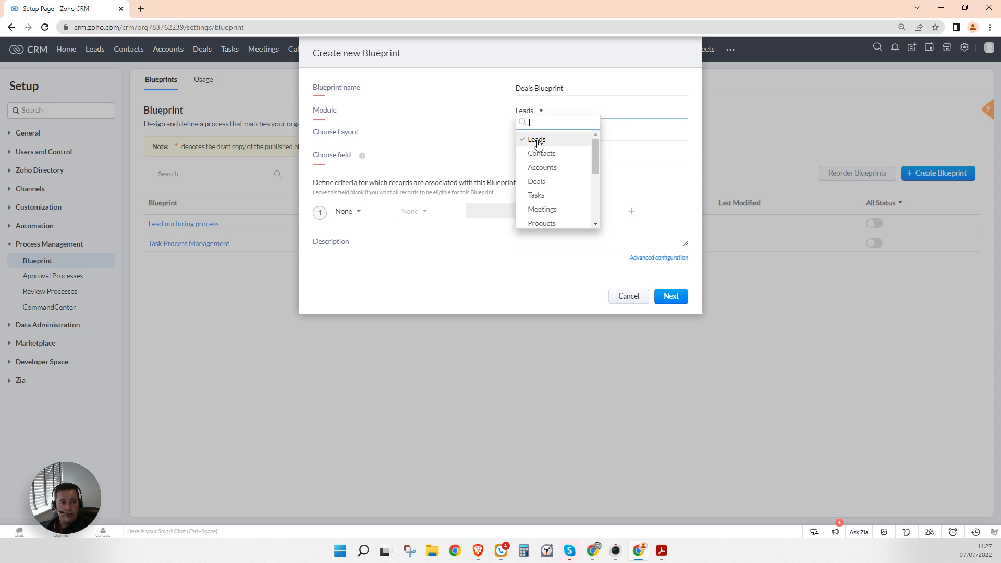
left_click(543, 182)
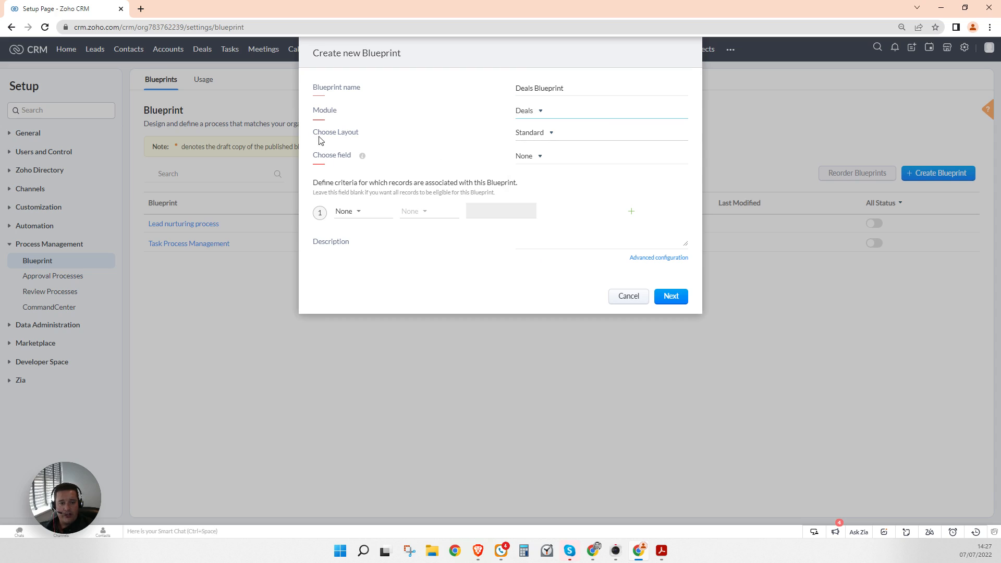
left_click_drag(317, 136, 416, 131)
left_click(416, 130)
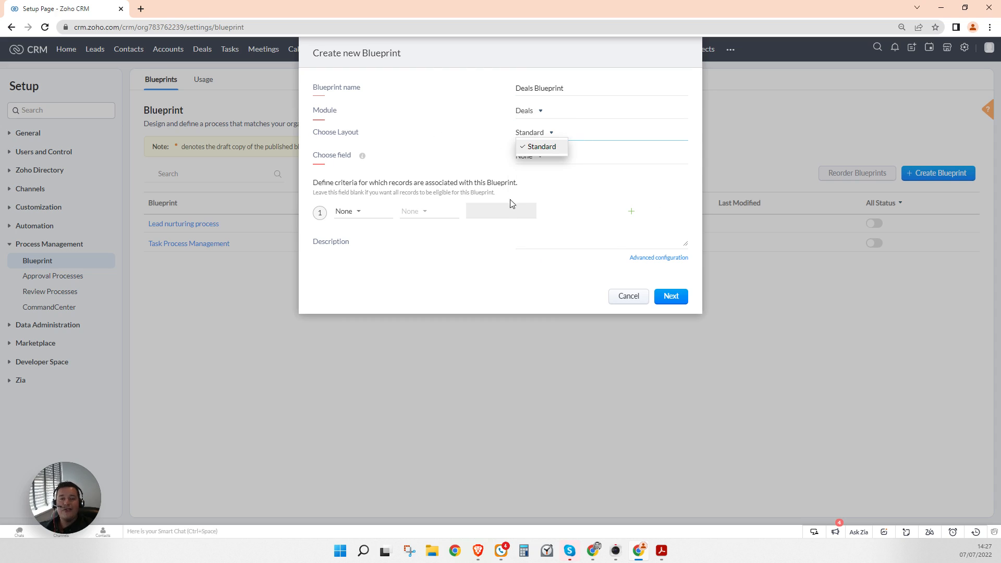
left_click(592, 223)
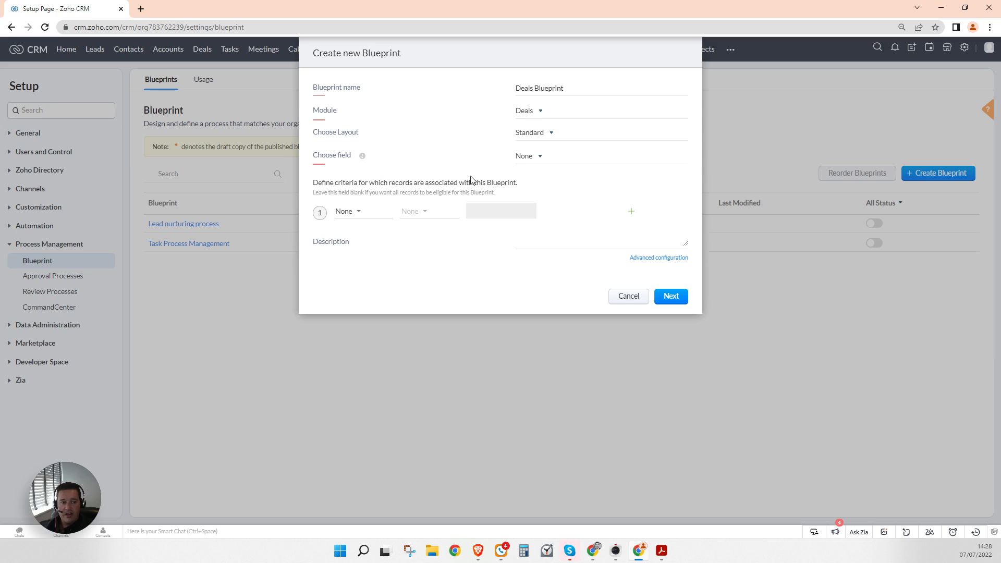
Step: Choose Stage as the blueprint's tracked field and continue to the editing canvas
left_click(531, 157)
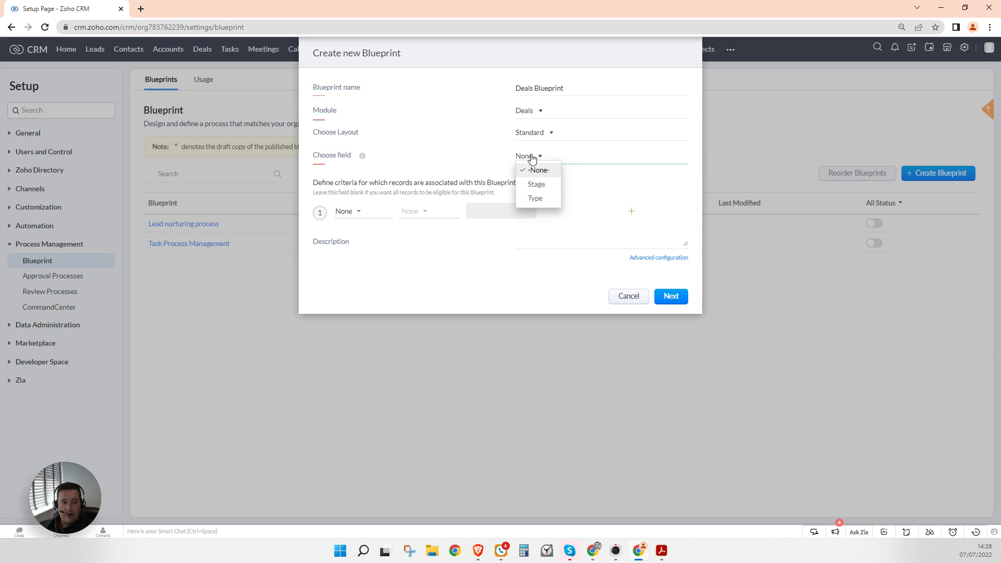
left_click(537, 185)
left_click(421, 251)
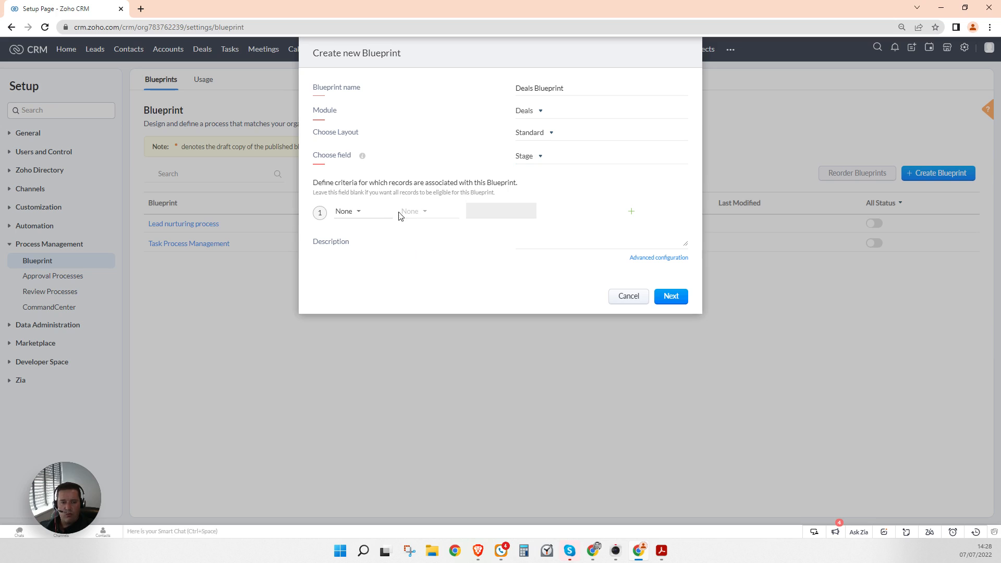
left_click(672, 297)
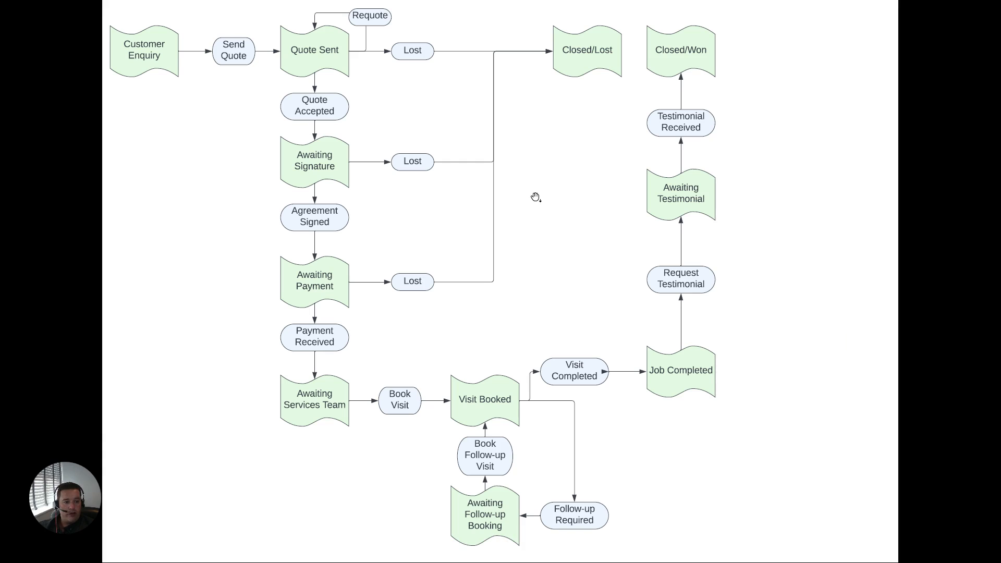
Step: Create a Customer Enquiry stage (5%, Open, Pipeline) and drag it onto the canvas
key("Escape")
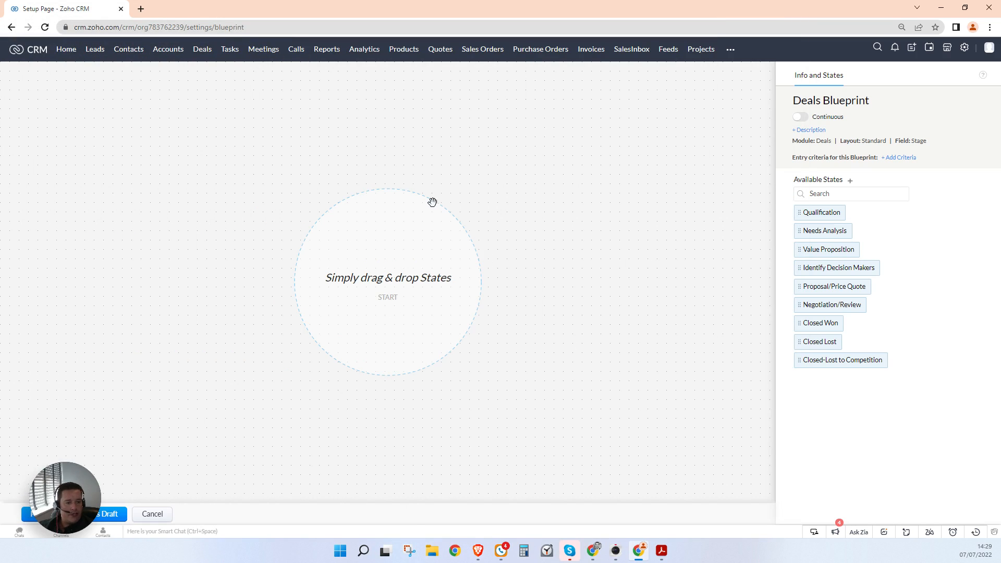
left_click(850, 180)
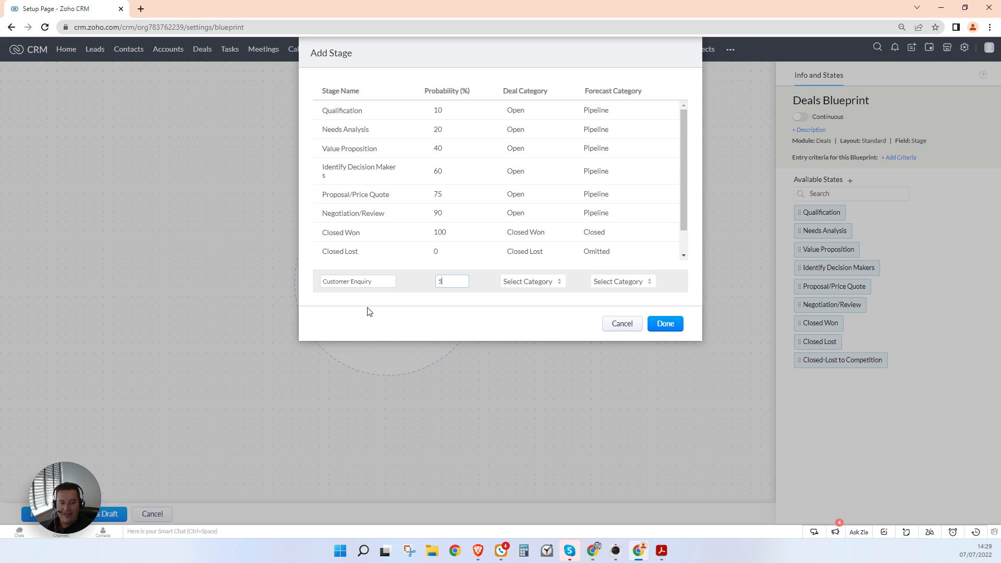
left_click(519, 286)
left_click(517, 290)
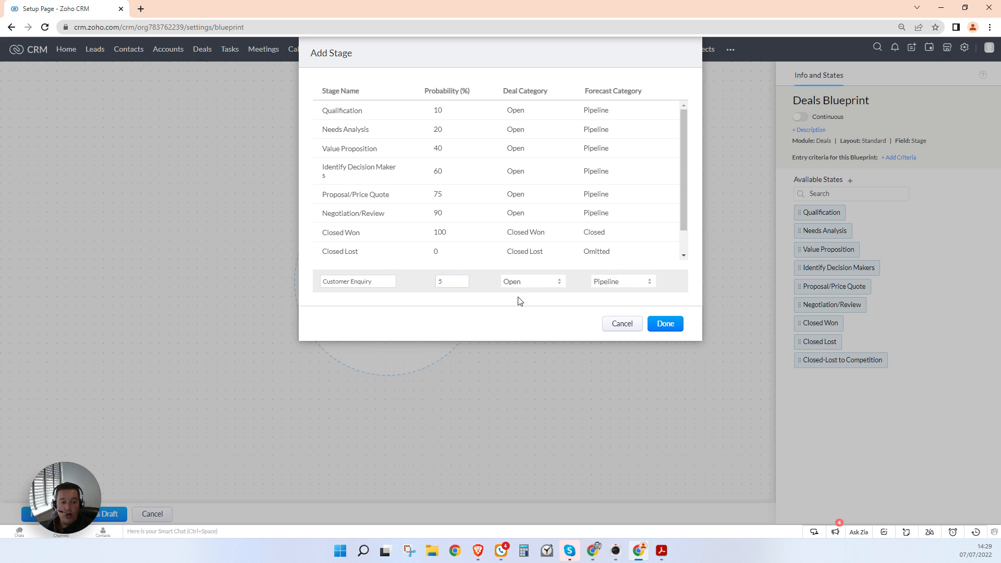
left_click(670, 325)
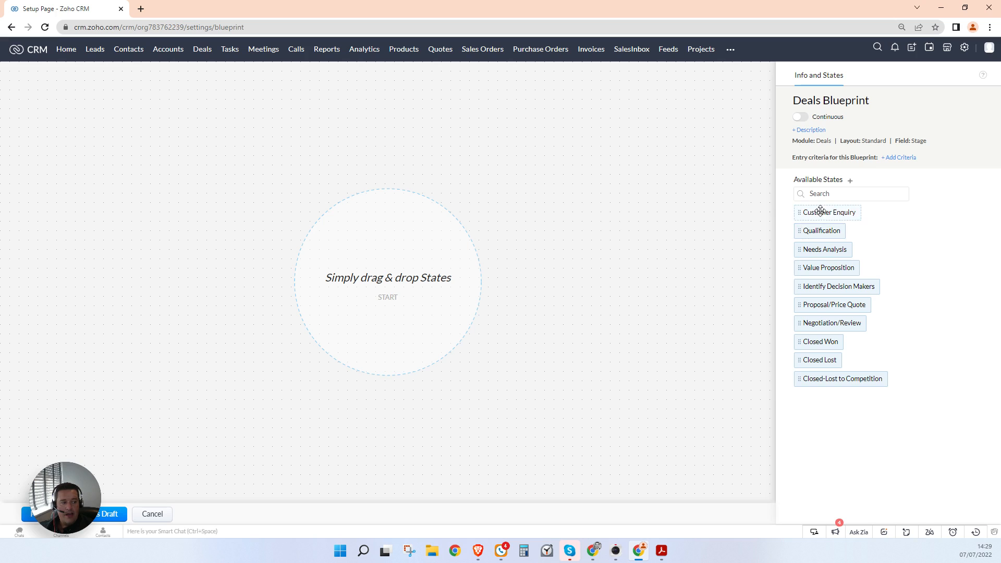
left_click_drag(820, 210, 373, 198)
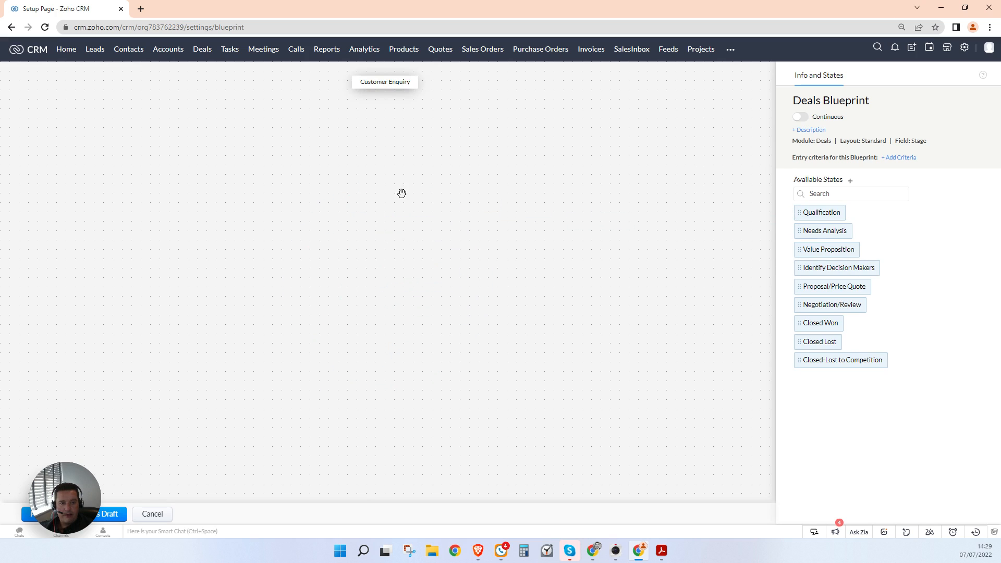
Step: Create a Quote Sent stage (10%, Open, Pipeline) and place it below Customer Enquiry
left_click(850, 182)
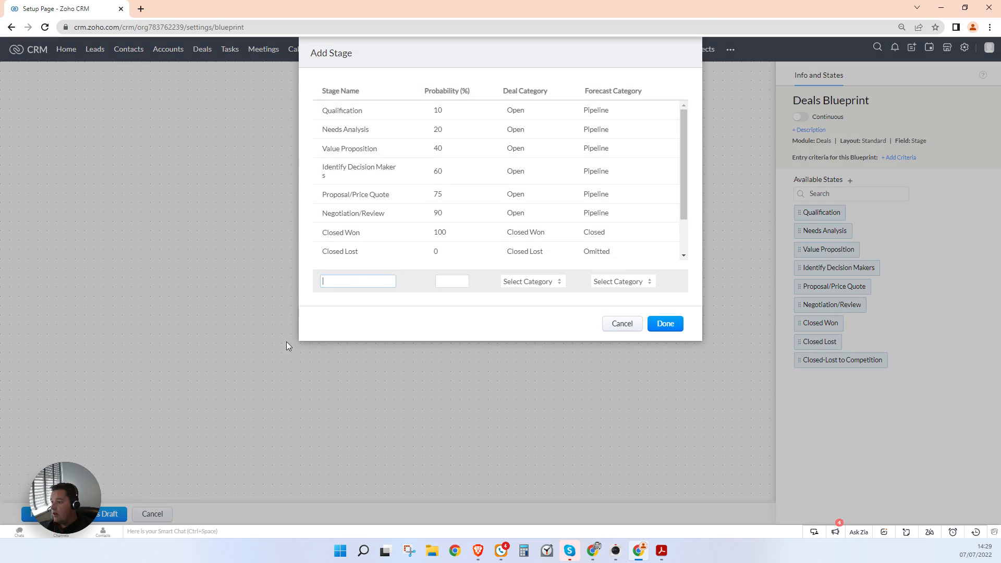
left_click(357, 281)
type("C")
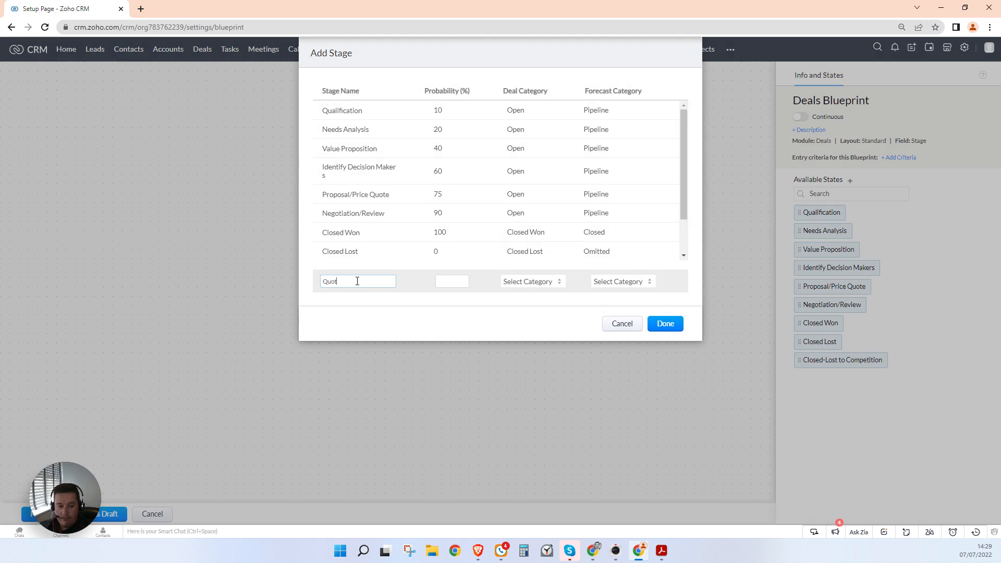
left_click(448, 280)
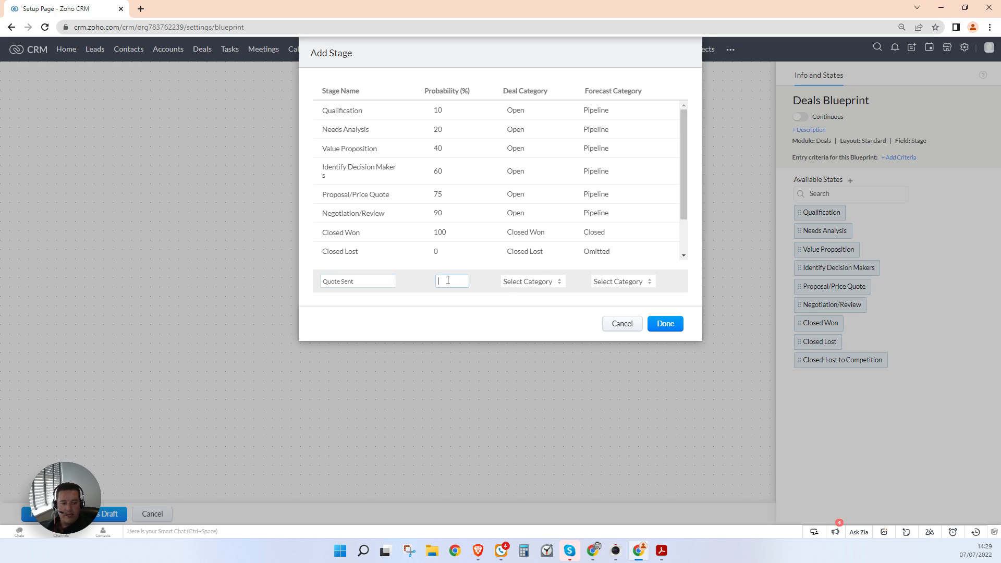
left_click(546, 285)
left_click(546, 295)
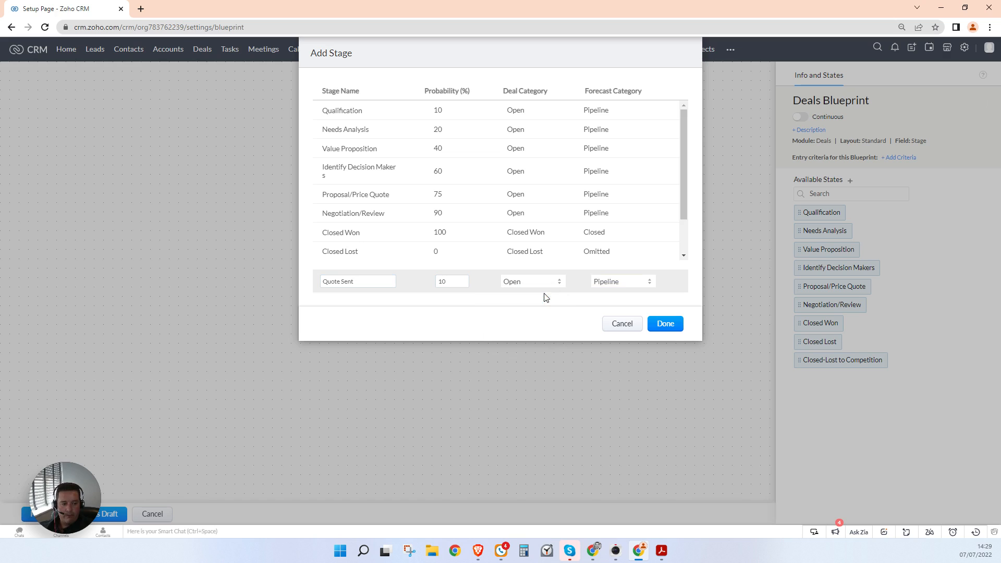
left_click(672, 325)
left_click_drag(829, 210, 389, 139)
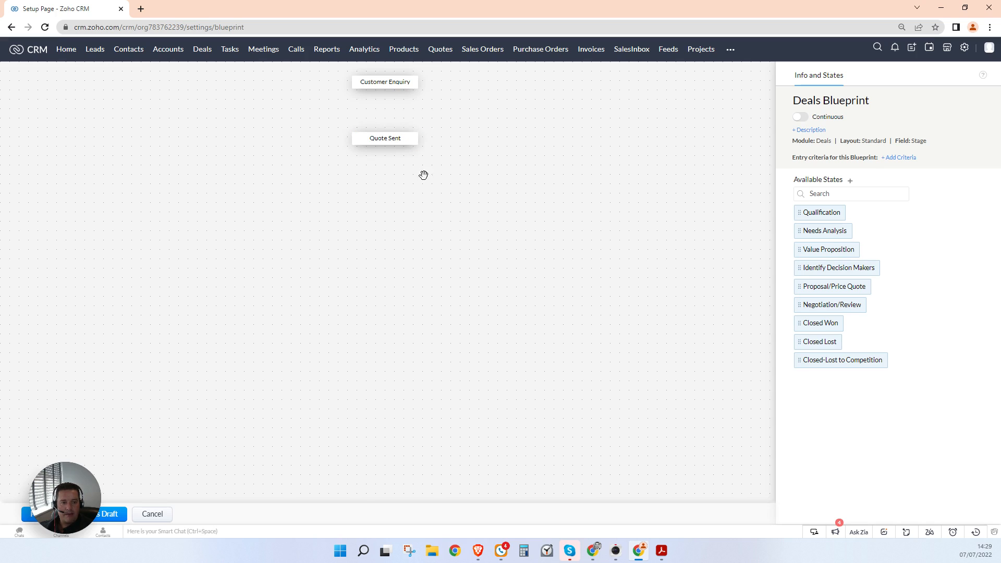
Step: Place Closed Lost at the canvas top right and connect Quote Sent to it
mouse_move(392, 135)
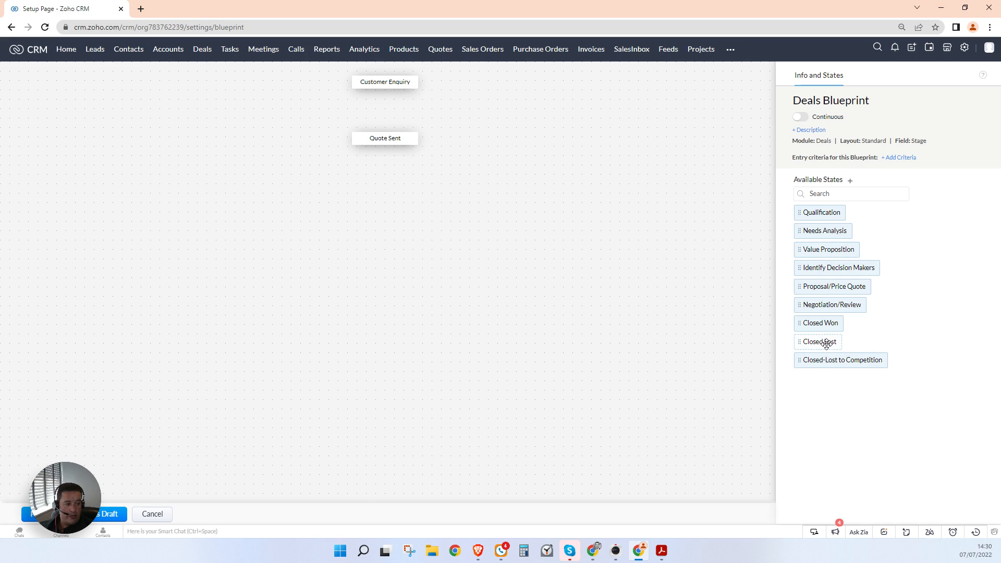
left_click_drag(826, 342, 578, 83)
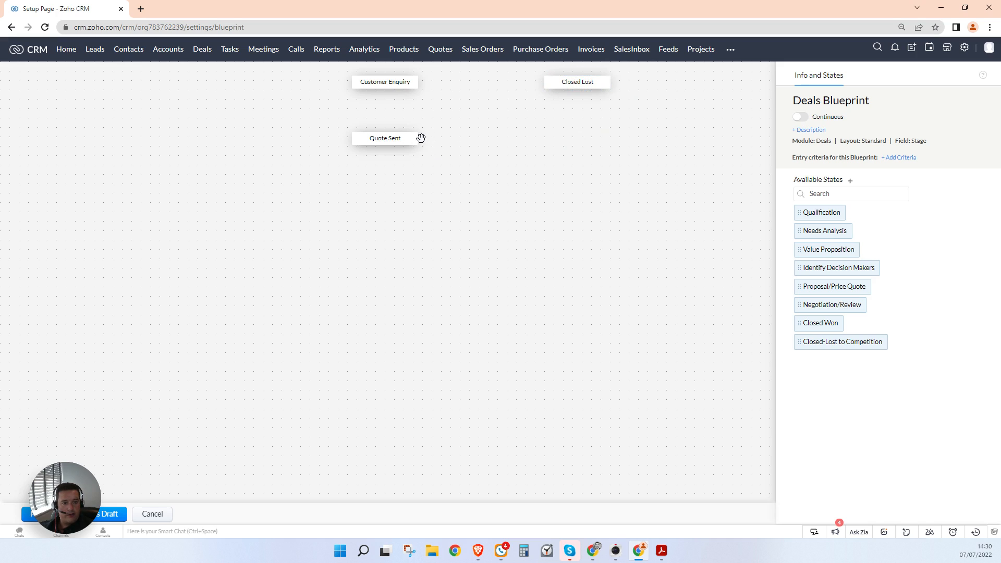
left_click_drag(418, 137, 543, 81)
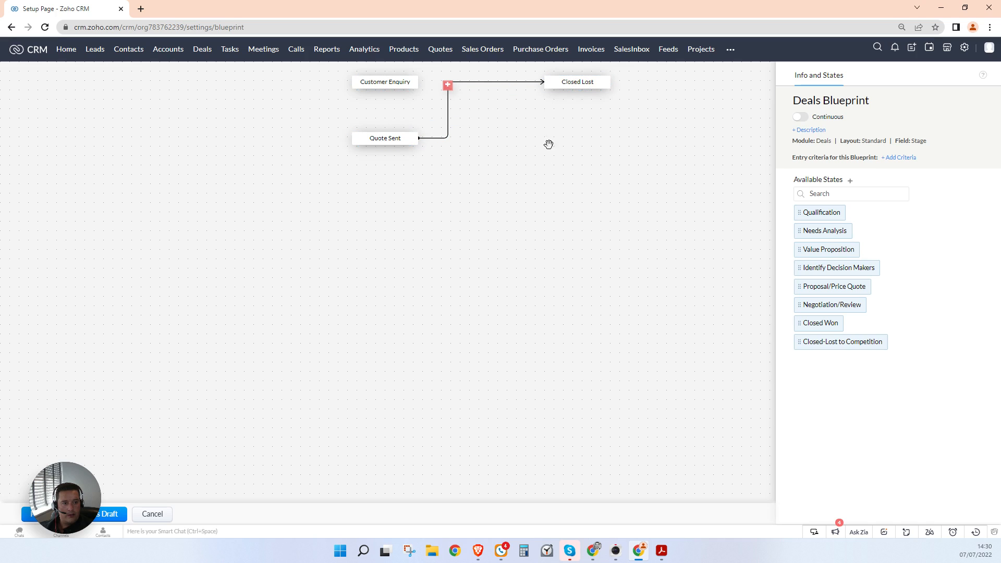
Step: Name the Quote Sent to Closed Lost transition 'Lost', save it, and open its owners
left_click(447, 85)
type("Lost")
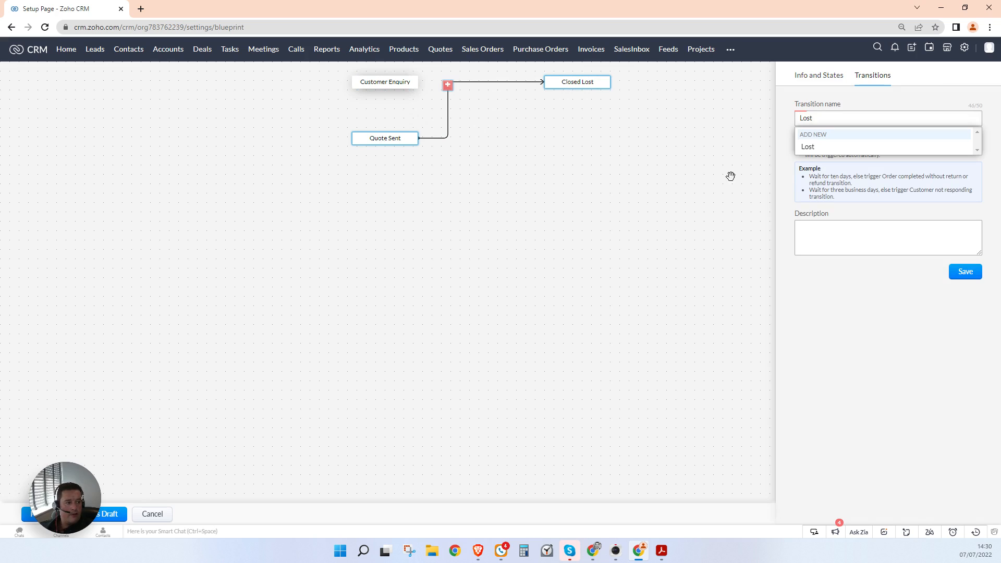
left_click(811, 147)
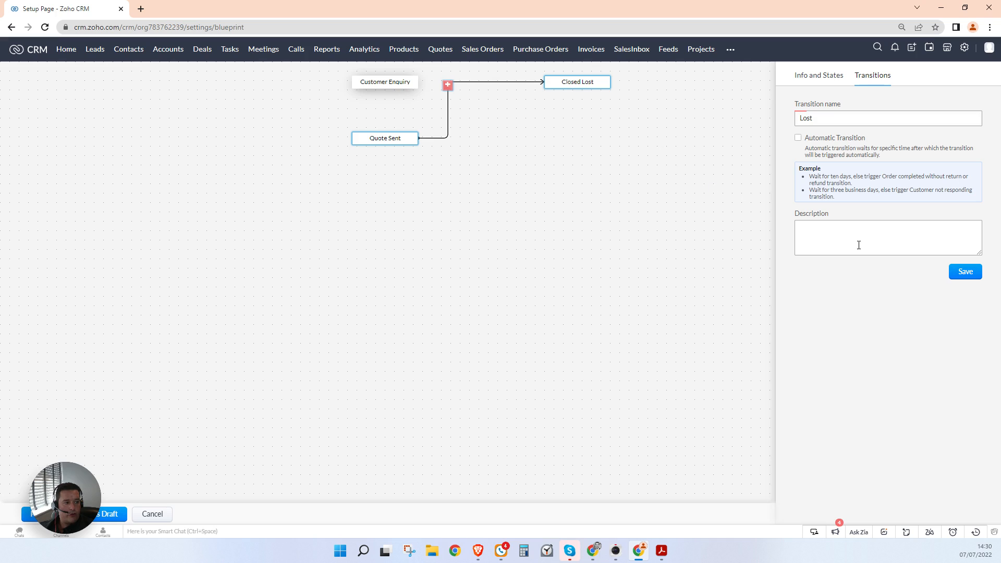
left_click(964, 273)
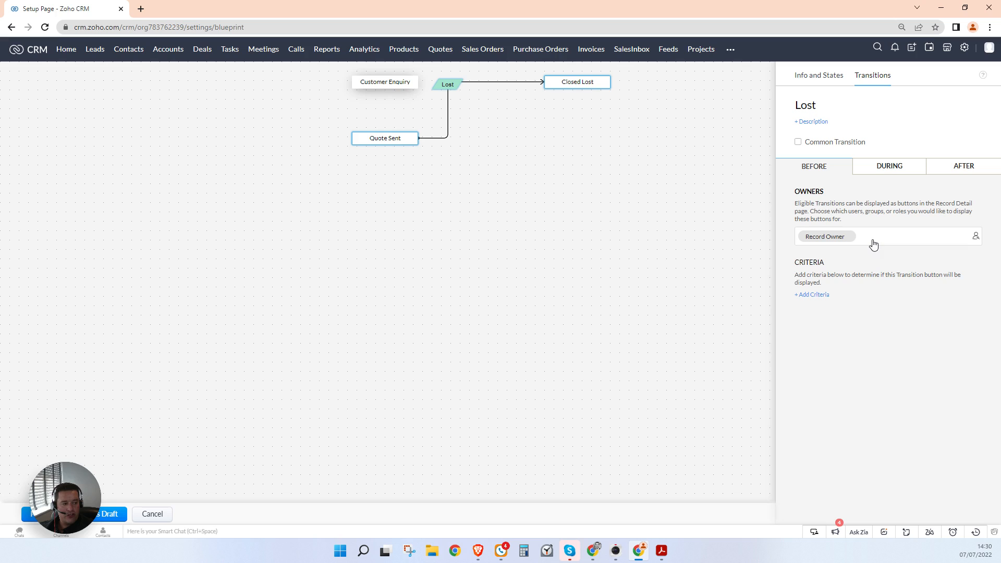
left_click(975, 235)
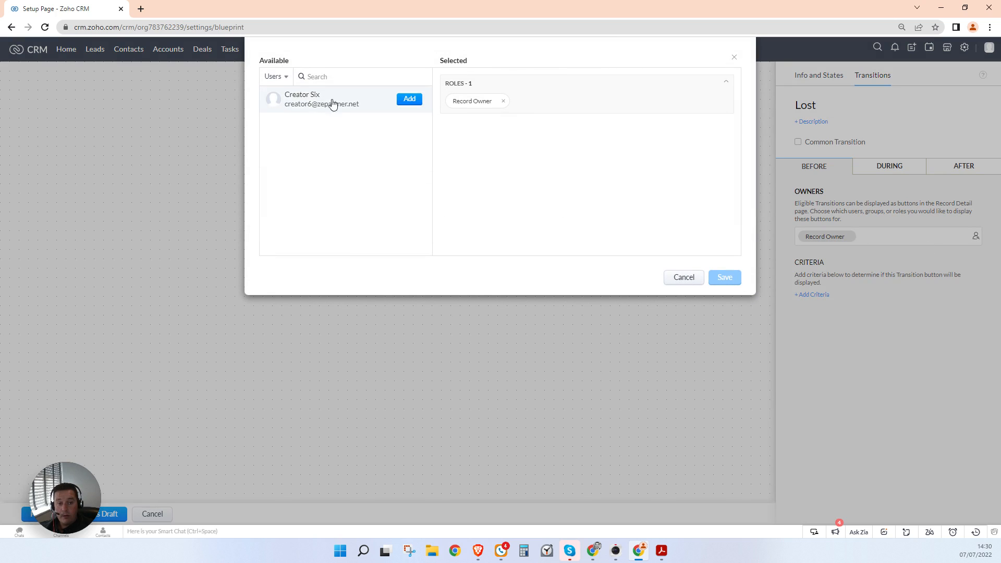
Step: Browse the Users, Groups and Roles owner lists, then cancel, keeping Record Owner only
left_click(274, 77)
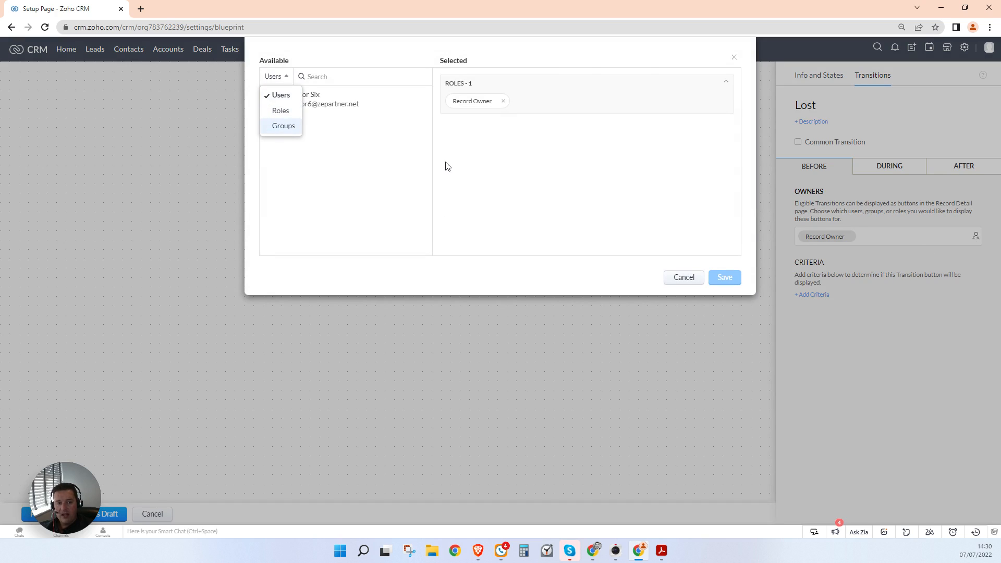
left_click(368, 167)
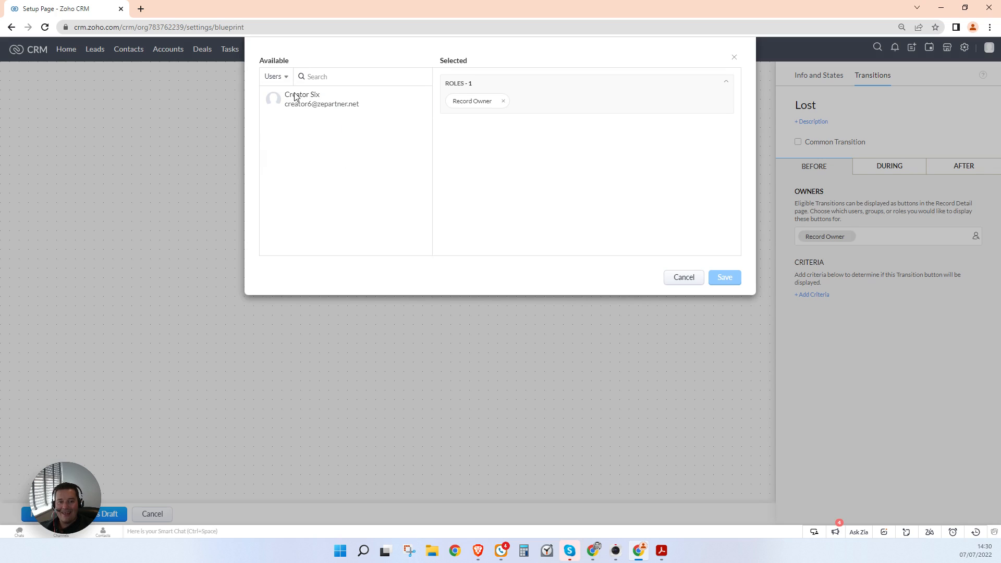
left_click(272, 78)
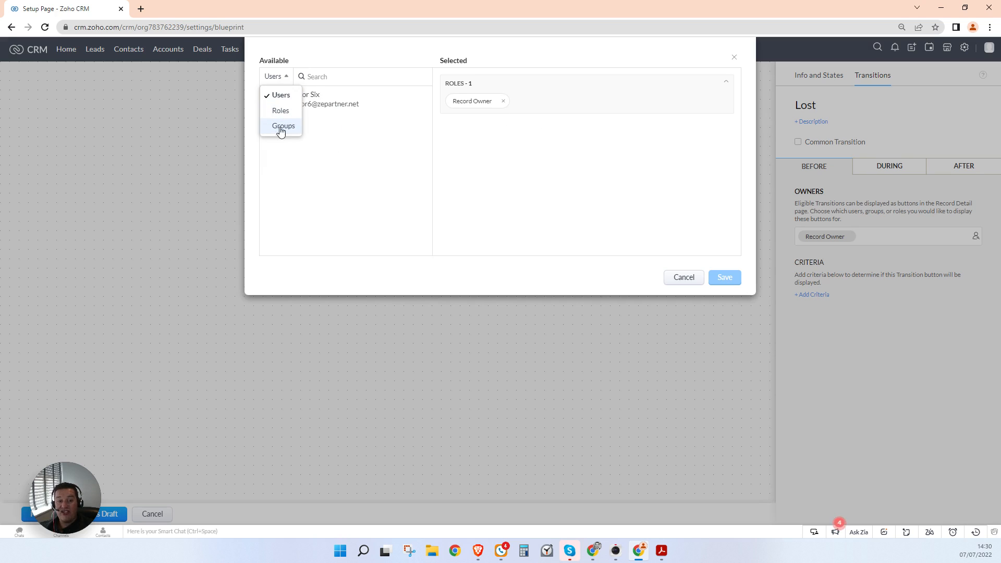
left_click(521, 166)
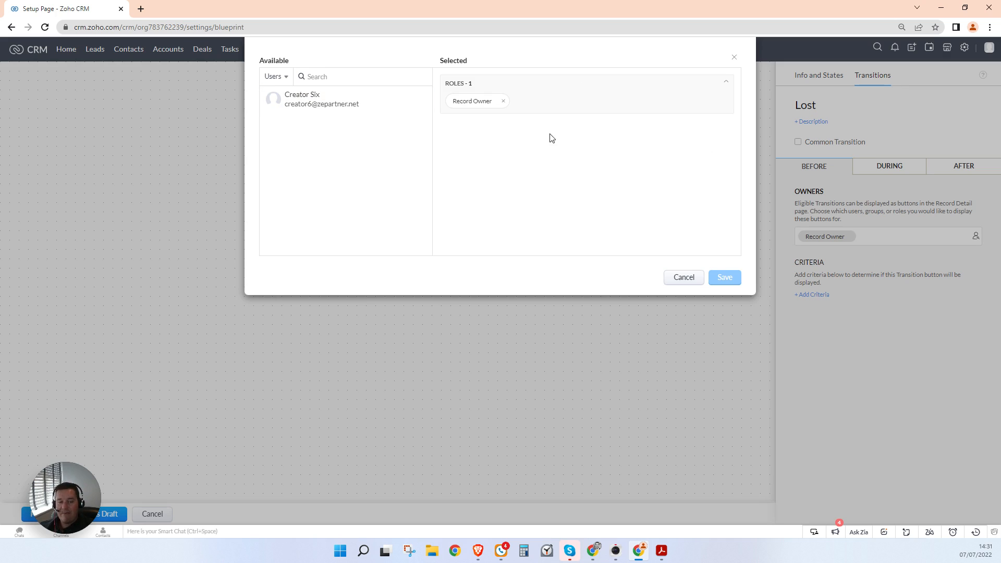
left_click(276, 76)
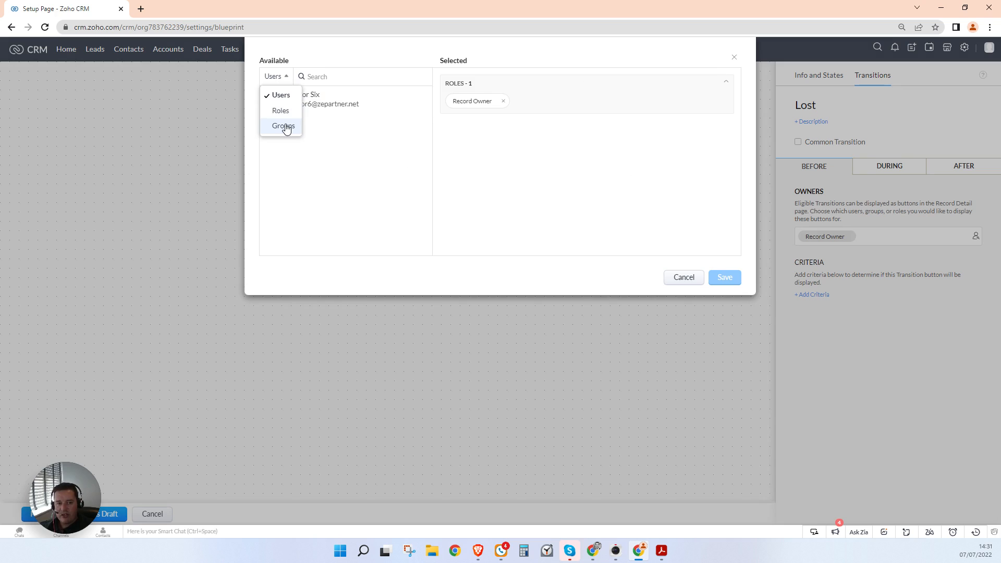
left_click(346, 170)
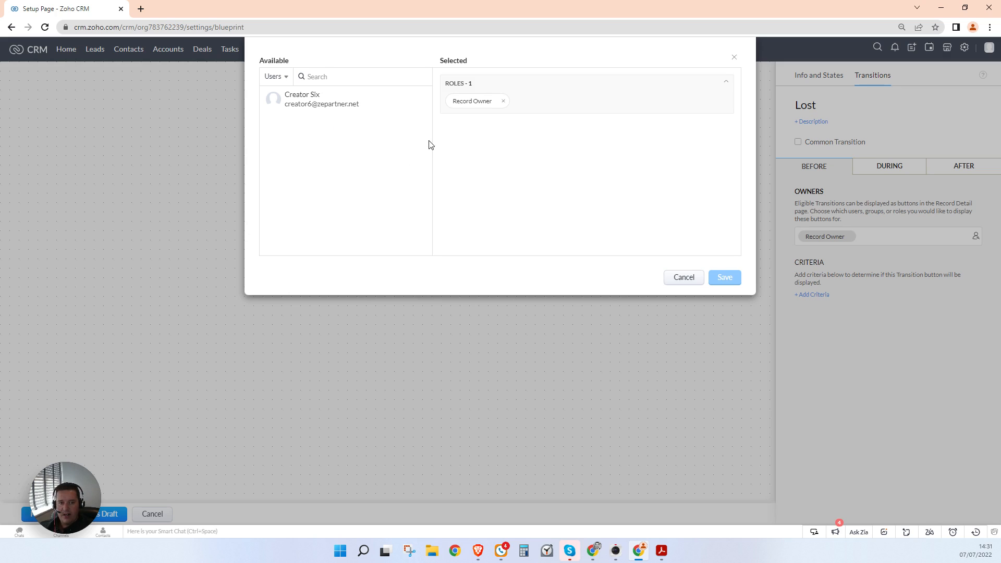
left_click(274, 76)
left_click(281, 123)
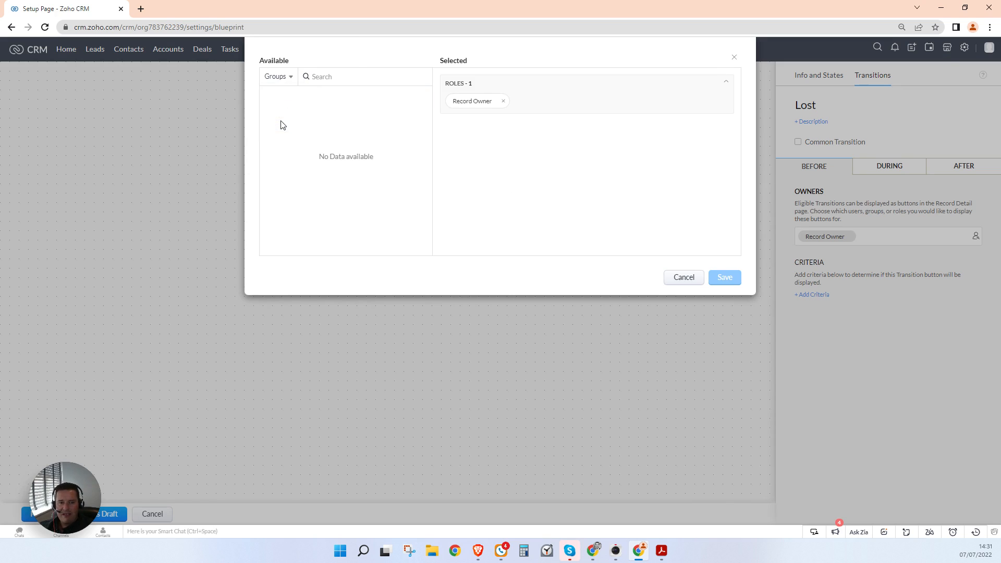
left_click(283, 78)
left_click(289, 111)
left_click(283, 79)
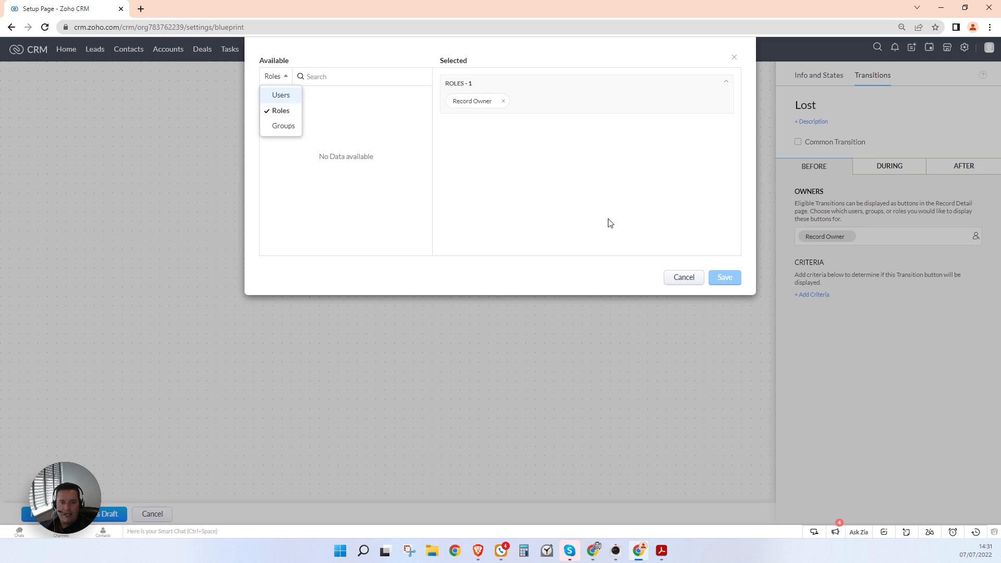
left_click(578, 190)
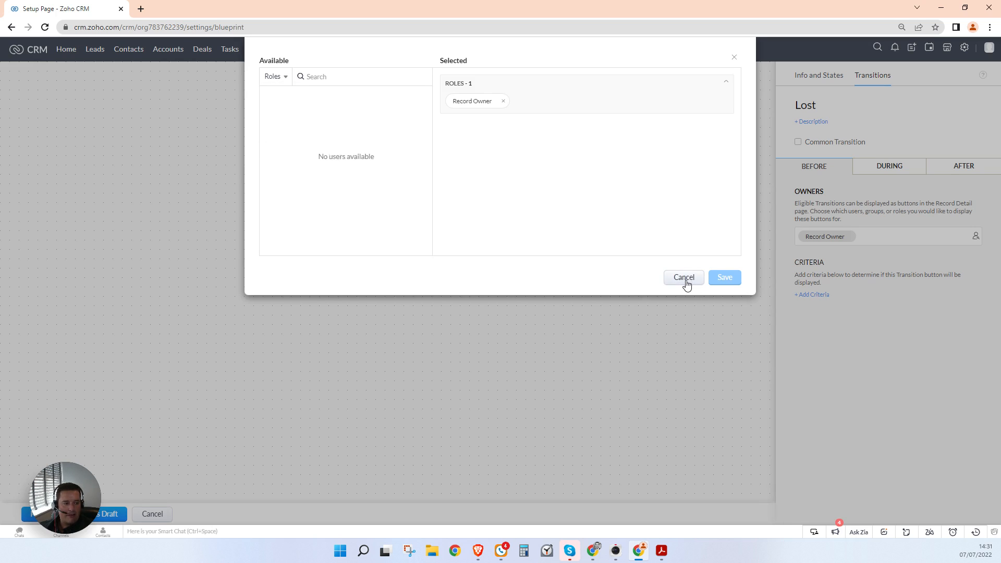
left_click(685, 280)
Step: Add the Amount and Description fields to the Lost transition's During section
left_click(893, 168)
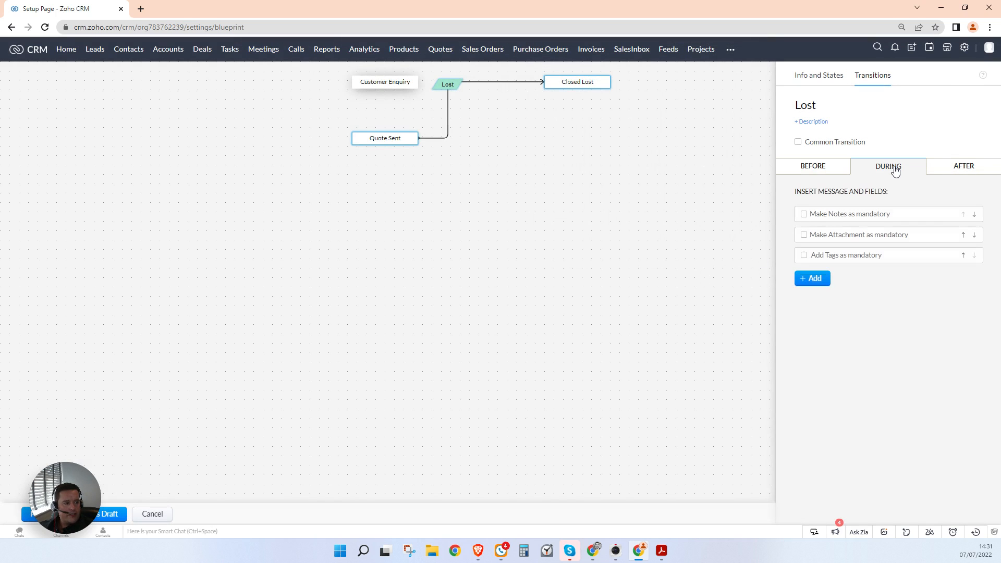
left_click(816, 281)
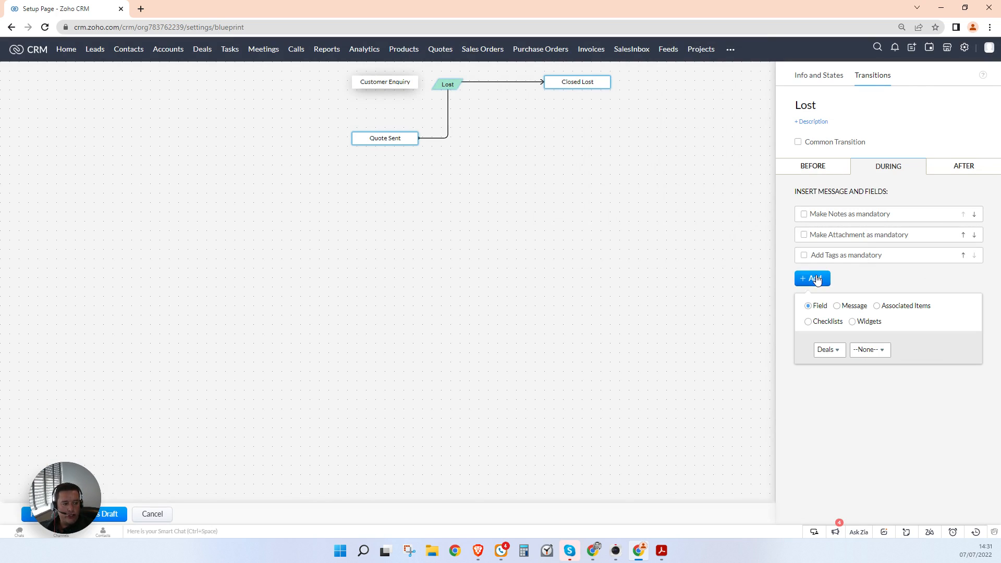
left_click(867, 351)
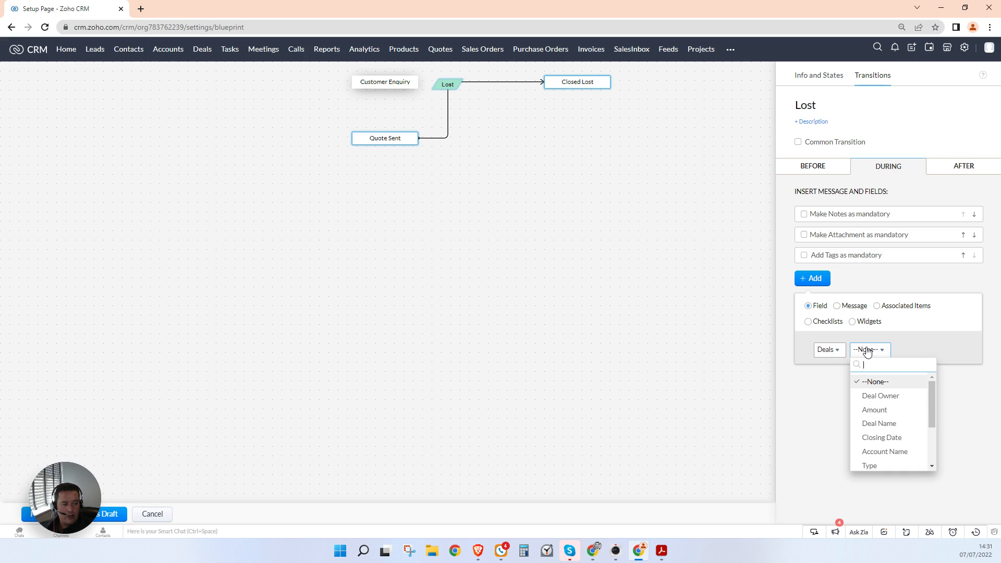
type("amo")
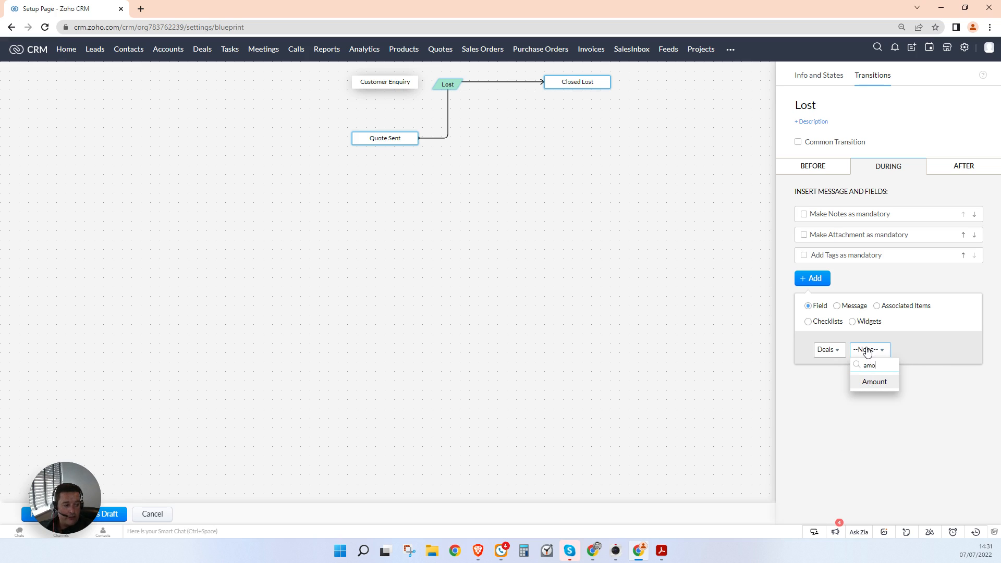
left_click(872, 383)
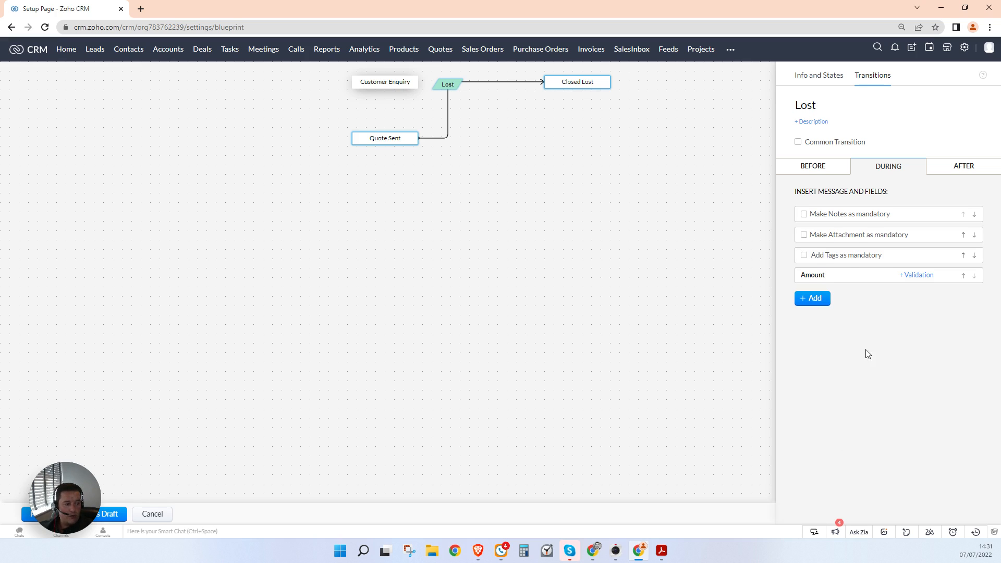
left_click(815, 303)
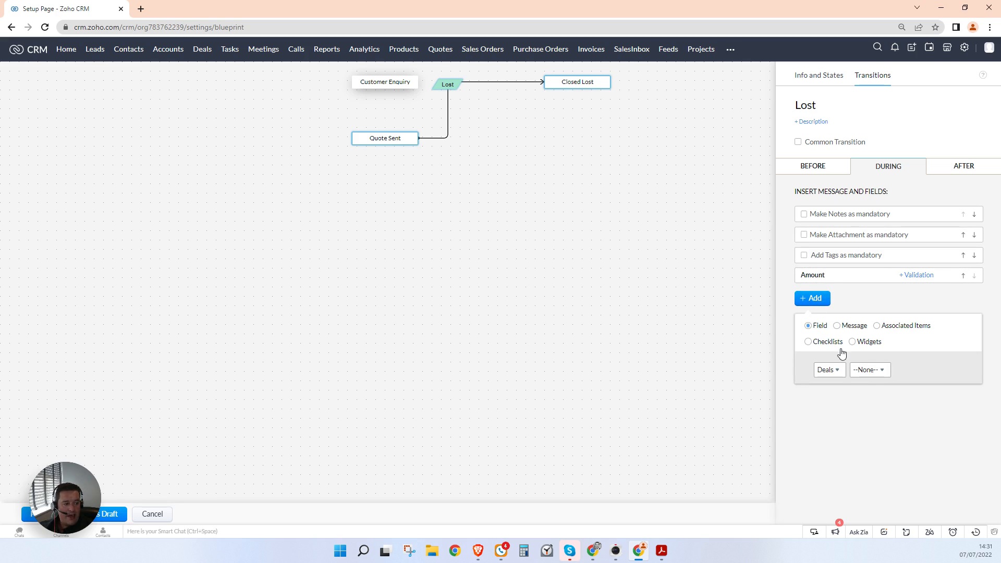
left_click(874, 371)
type("desc")
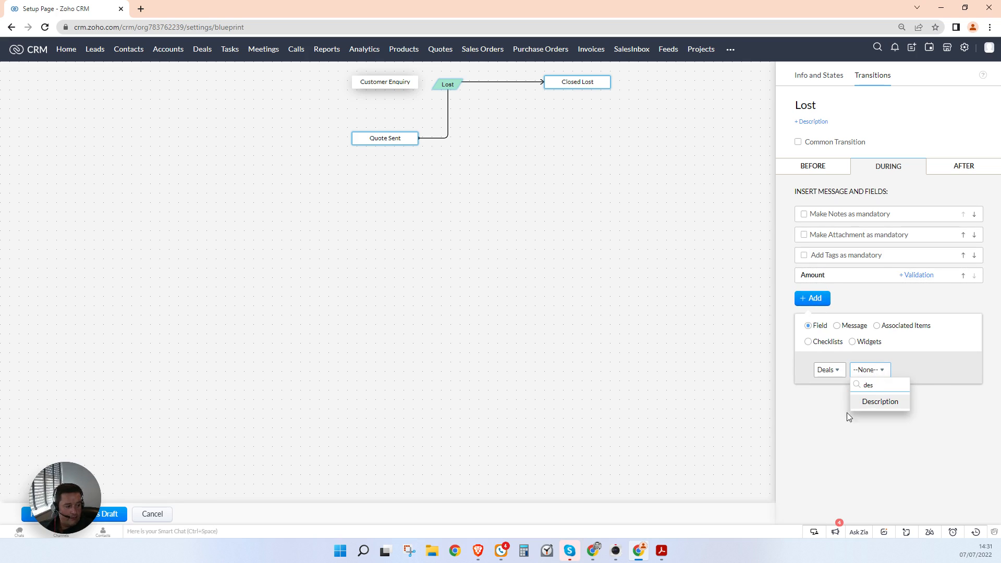
left_click(891, 402)
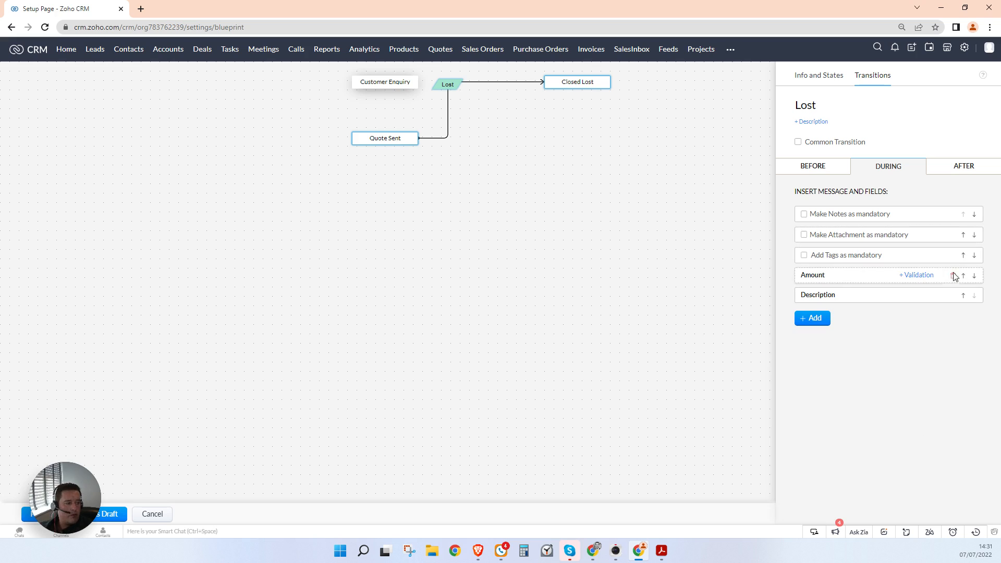
Step: Remove the Amount field, leaving only Description, and deselect the transition
left_click(810, 106)
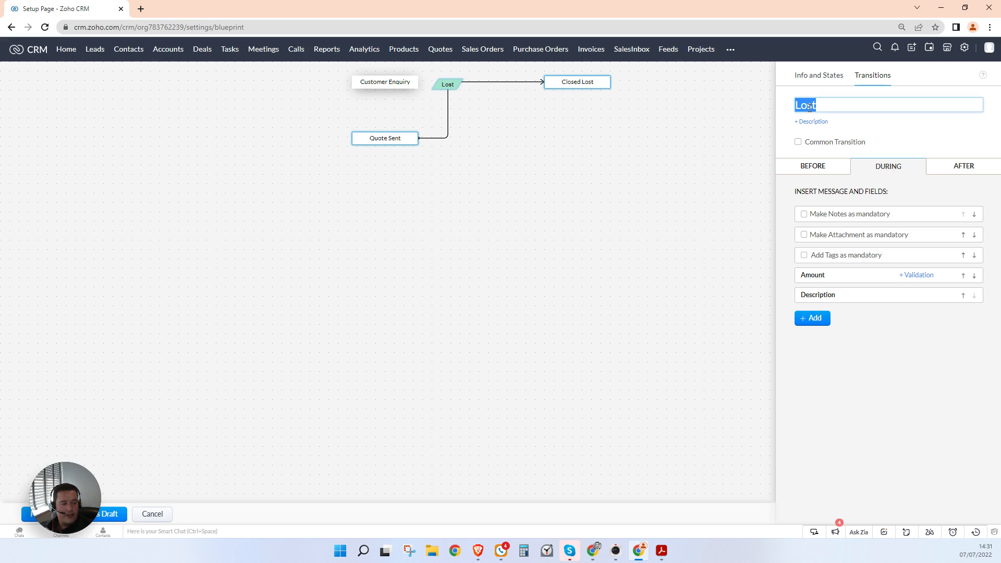
left_click(953, 275)
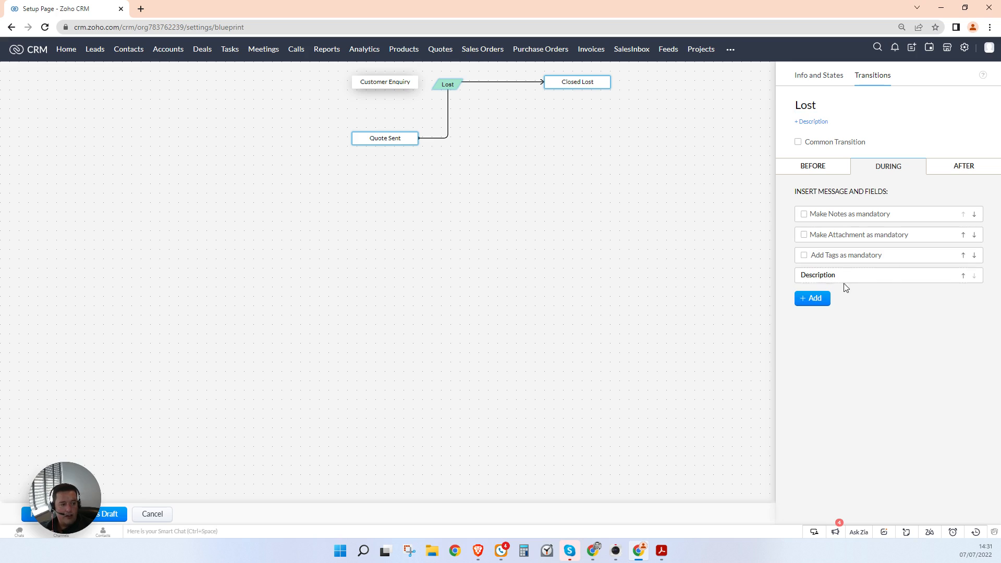
left_click(815, 299)
left_click(863, 370)
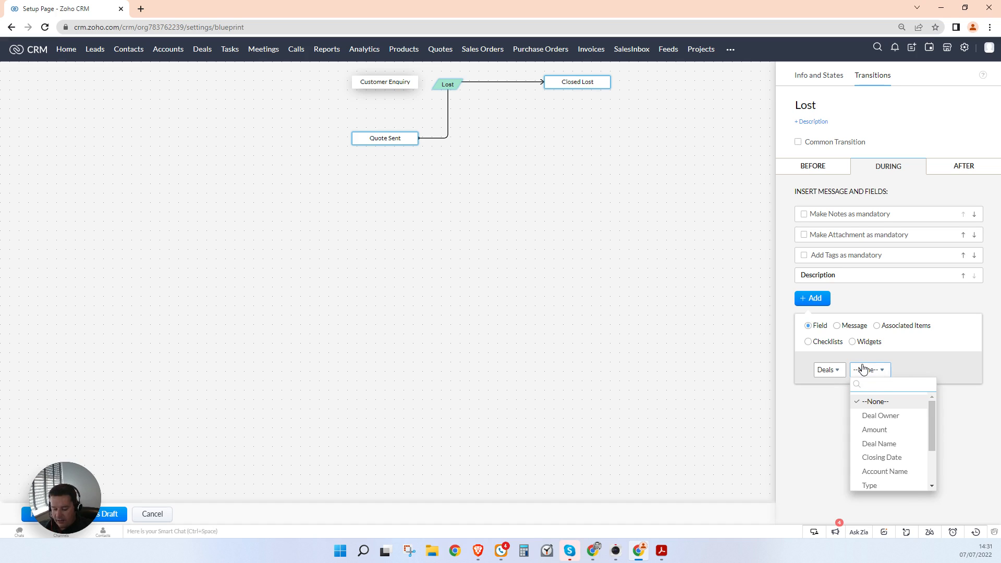
type("lost")
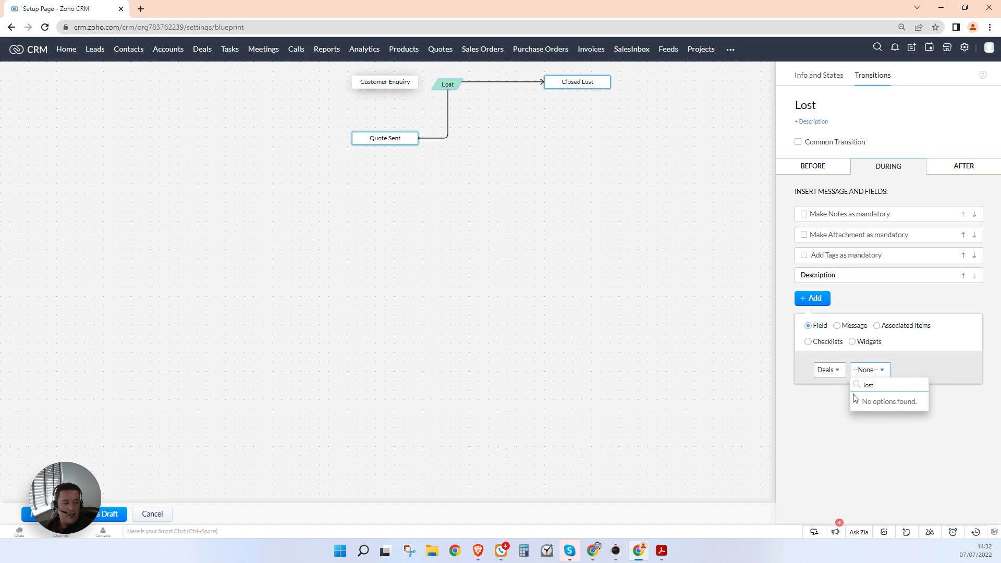
left_click(825, 422)
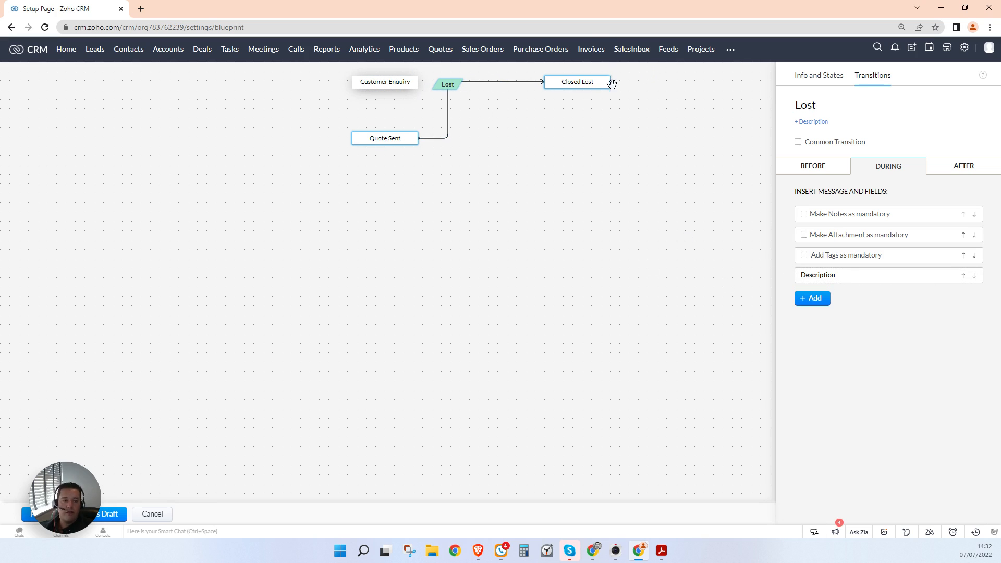
left_click(655, 146)
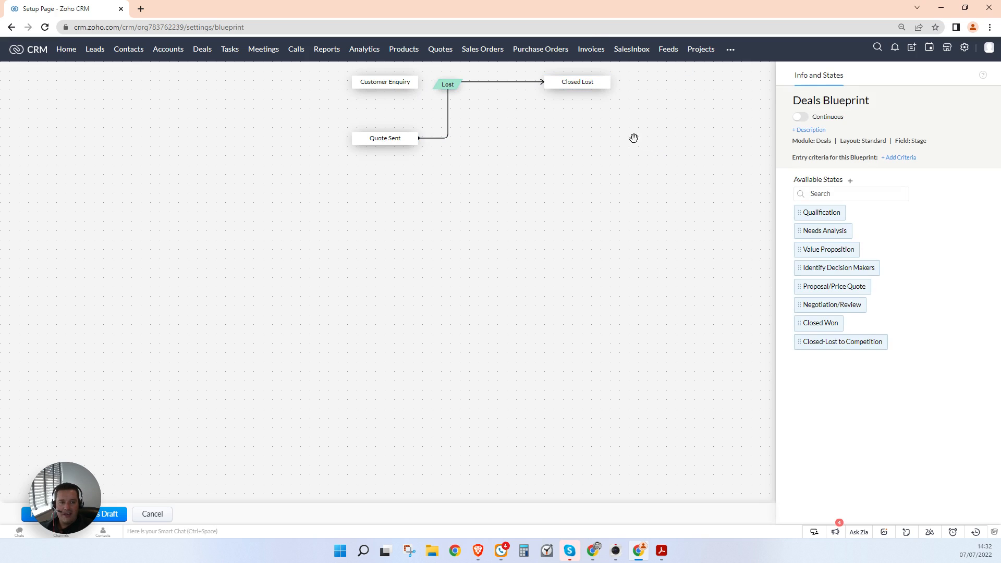
Step: Move the Lost transition's start from Quote Sent to Customer Enquiry
mouse_move(420, 85)
mouse_move(420, 138)
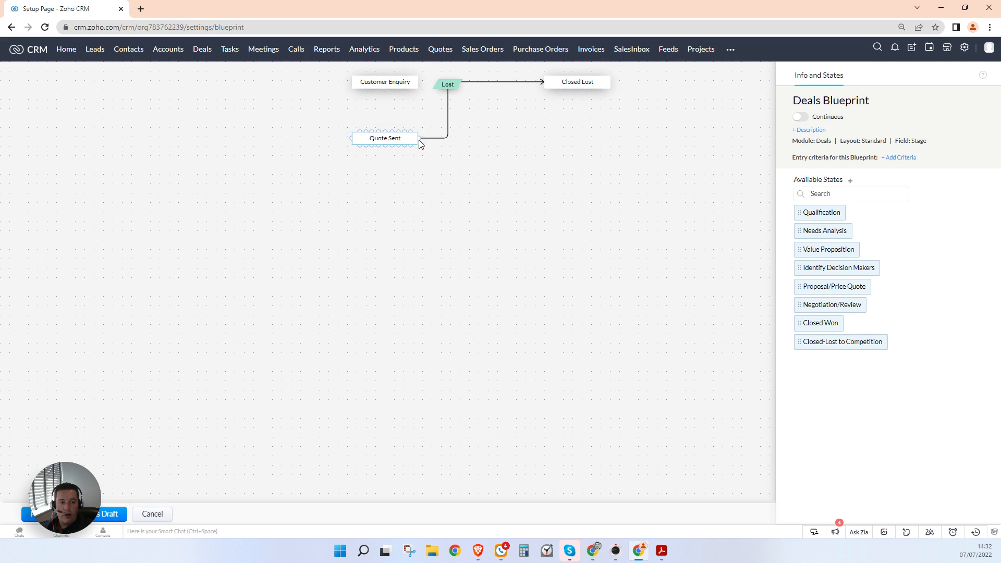
left_click_drag(420, 139, 419, 83)
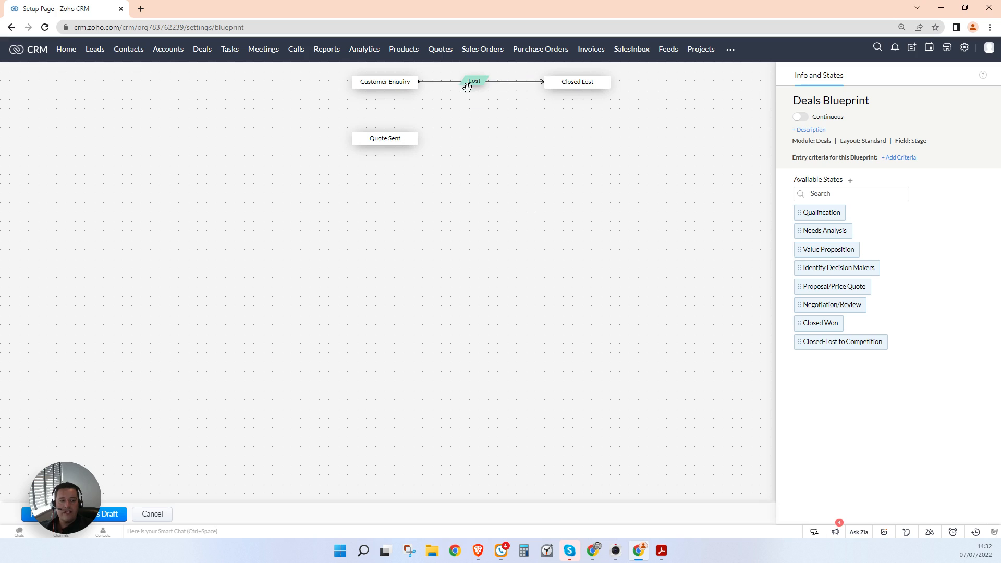
Step: Create an Awaiting Signature stage (Open) and place it below Quote Sent
left_click(850, 181)
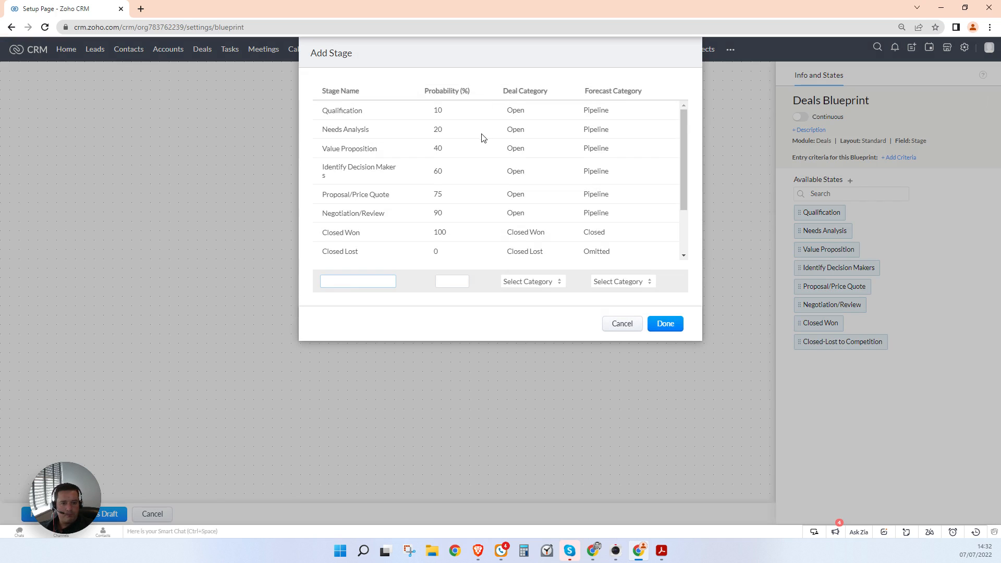
type("Awaiting Signature")
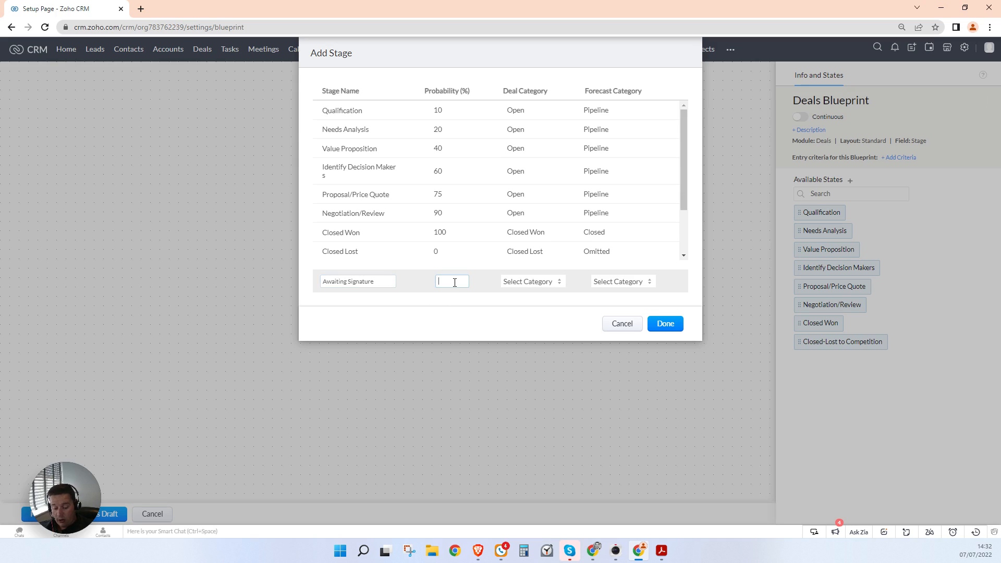
left_click(538, 283)
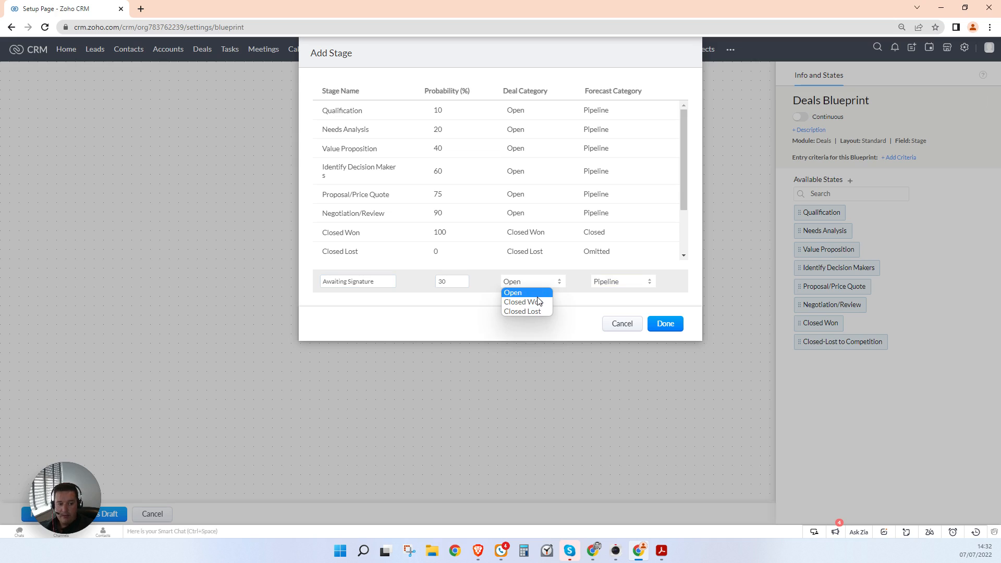
left_click(537, 297)
left_click(671, 323)
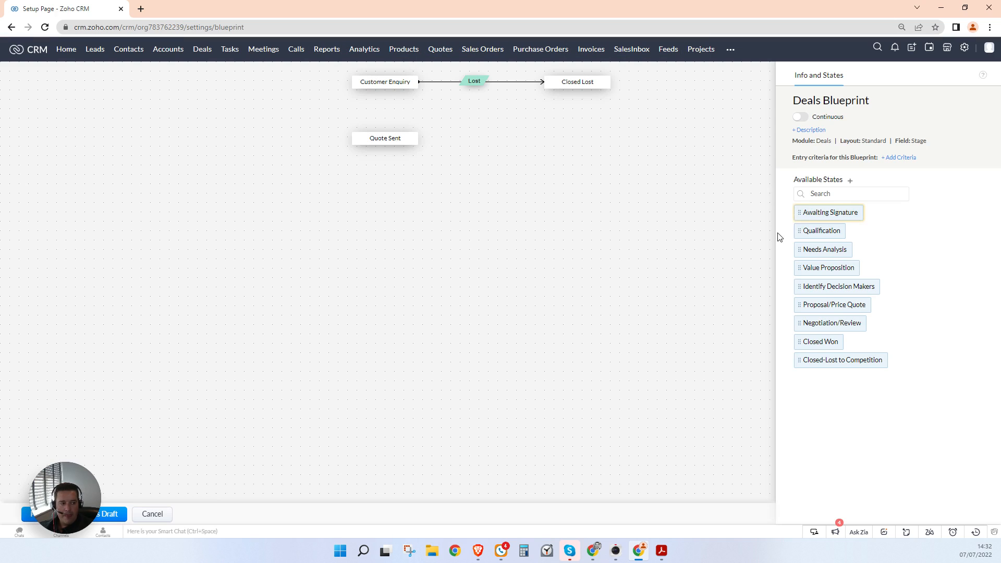
mouse_move(821, 213)
left_mouse_down()
mouse_move(424, 219)
mouse_move(378, 205)
left_mouse_up()
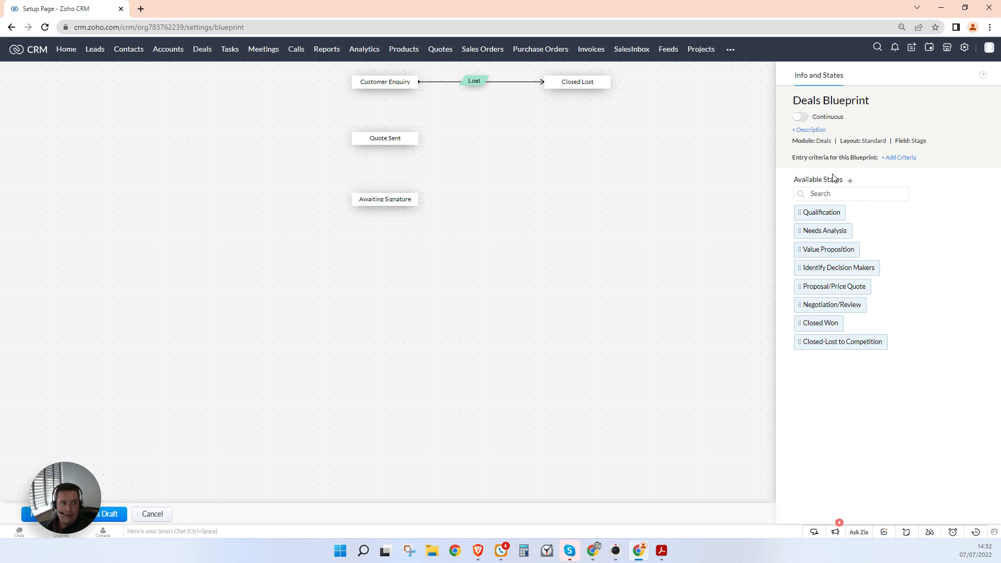
Step: Create an Awaiting Payment stage (50%, Open) and place it on the canvas
left_click(850, 182)
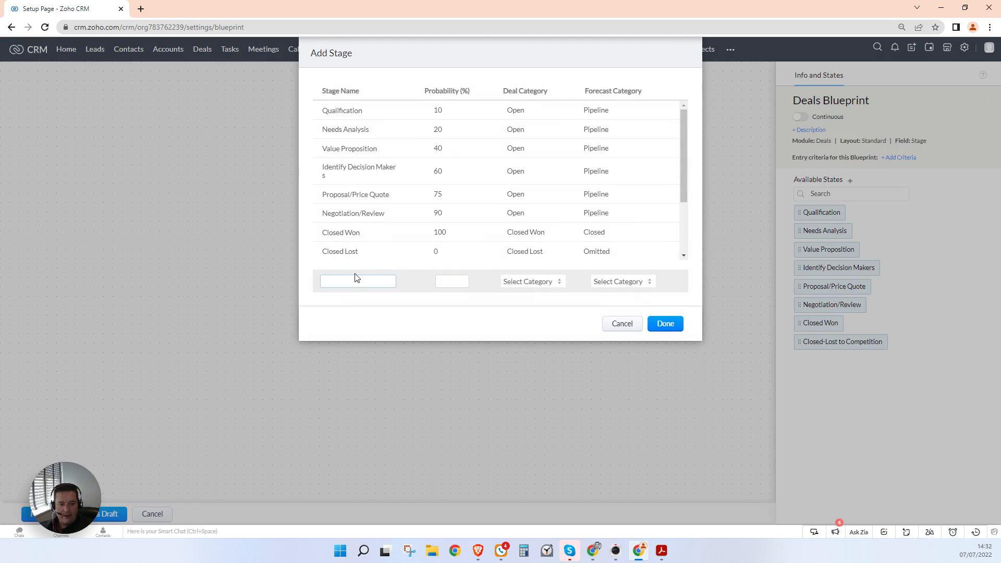
type("Awaiting Payment")
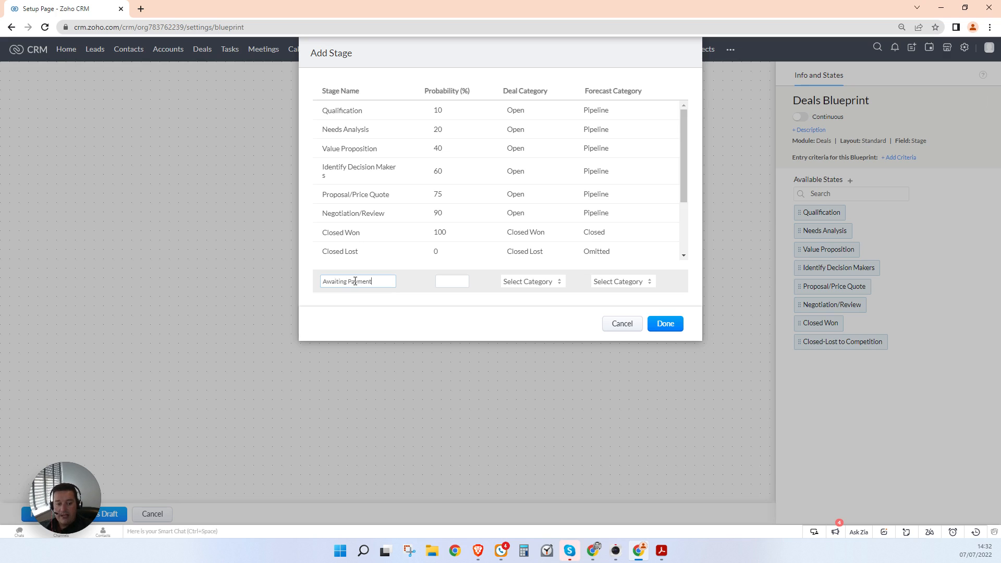
left_click(449, 276)
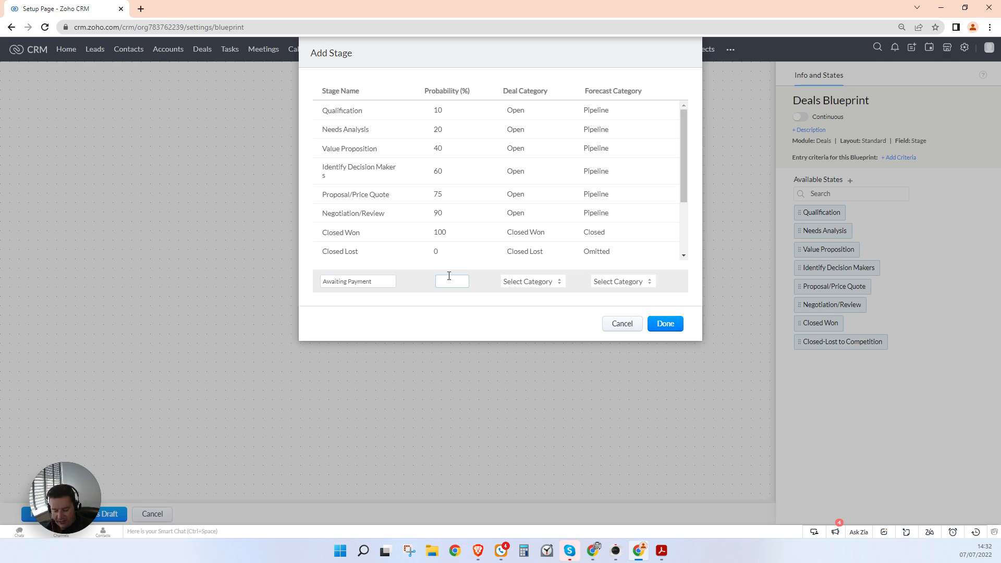
left_click(560, 281)
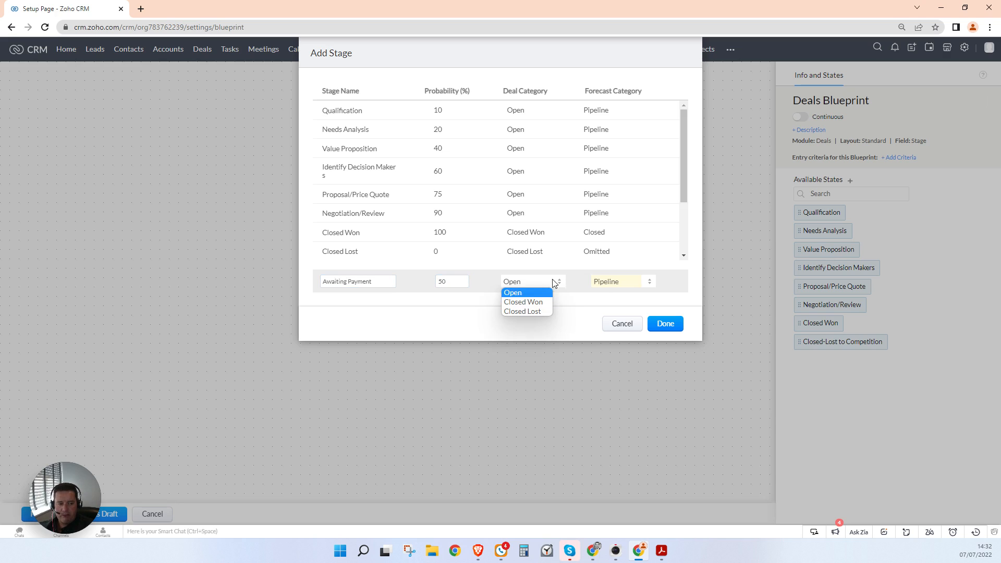
left_click(517, 293)
left_click(665, 324)
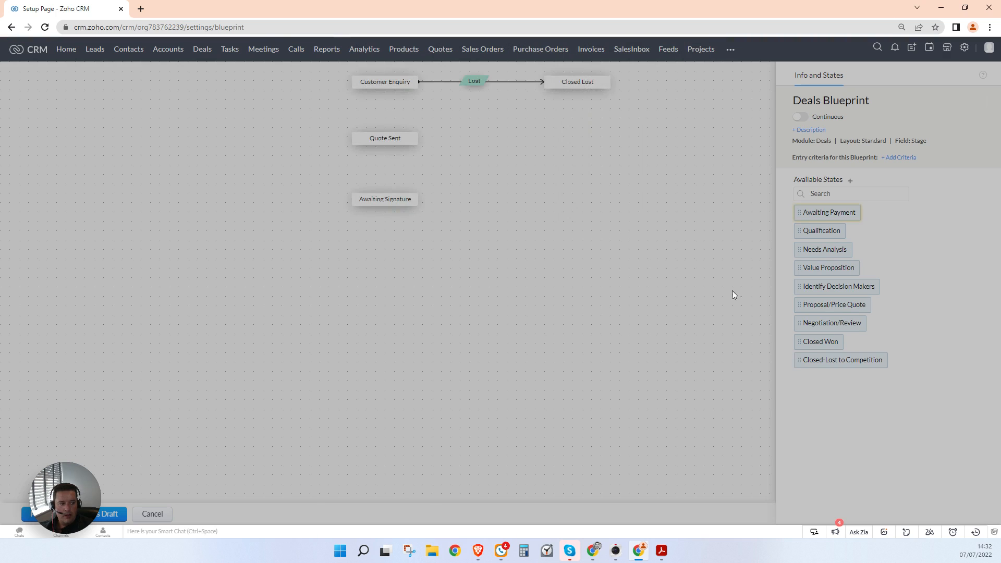
mouse_move(819, 210)
left_mouse_down()
mouse_move(485, 271)
mouse_move(384, 254)
left_mouse_up()
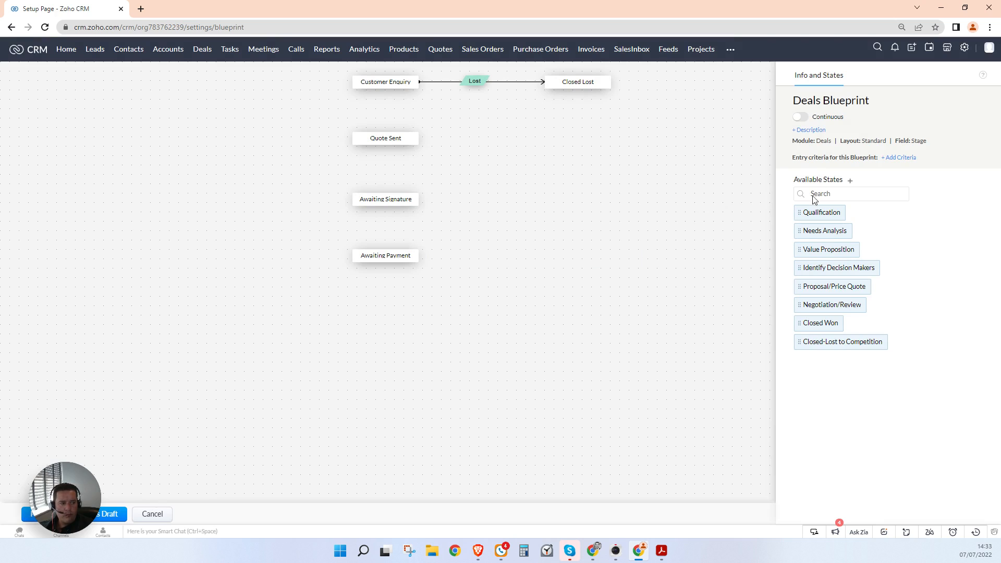
Step: Create an Awaiting Services Team stage (90%, Open) and place it below Awaiting Payment
left_click(851, 180)
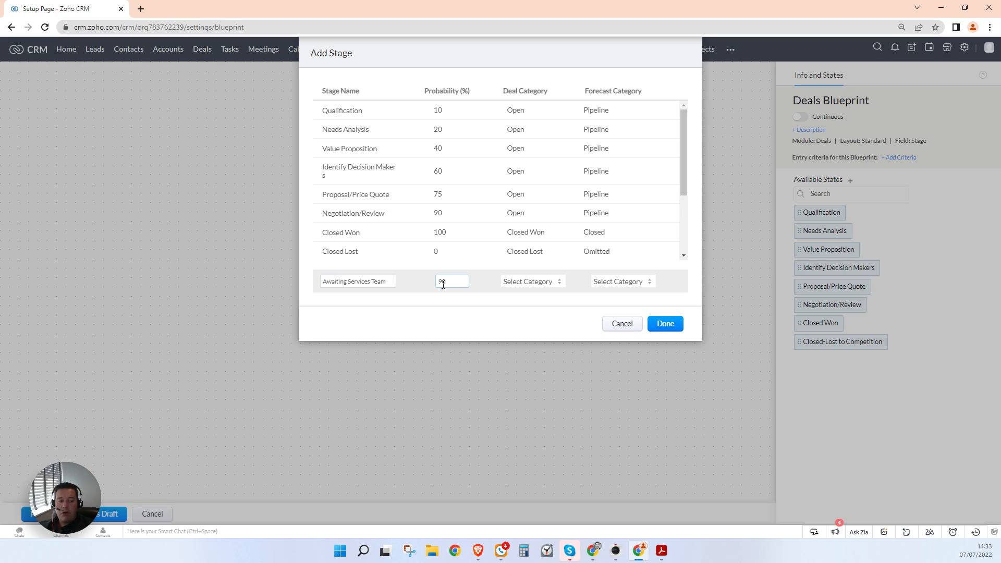
left_click(508, 284)
left_click(524, 292)
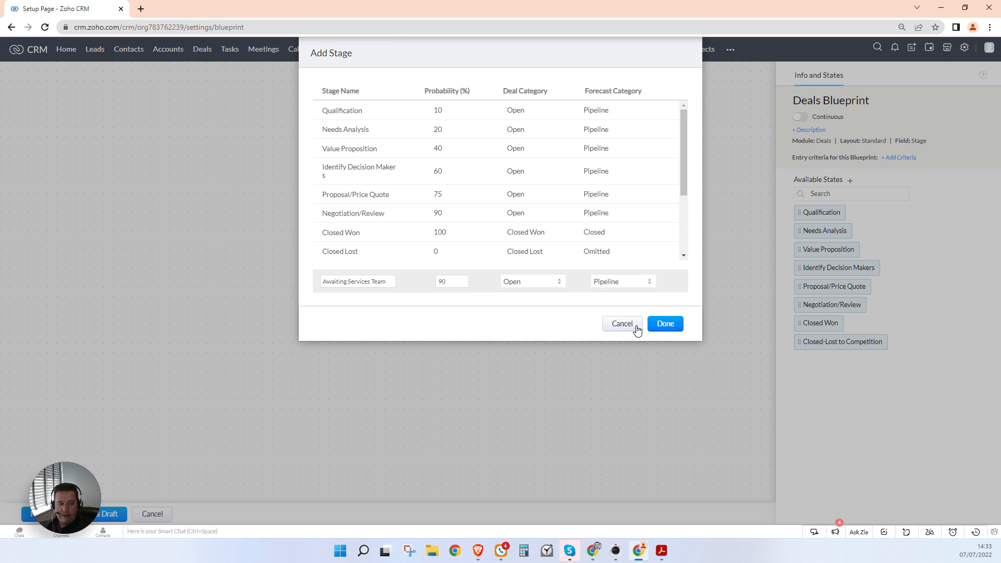
left_click(666, 325)
left_click_drag(832, 212, 402, 324)
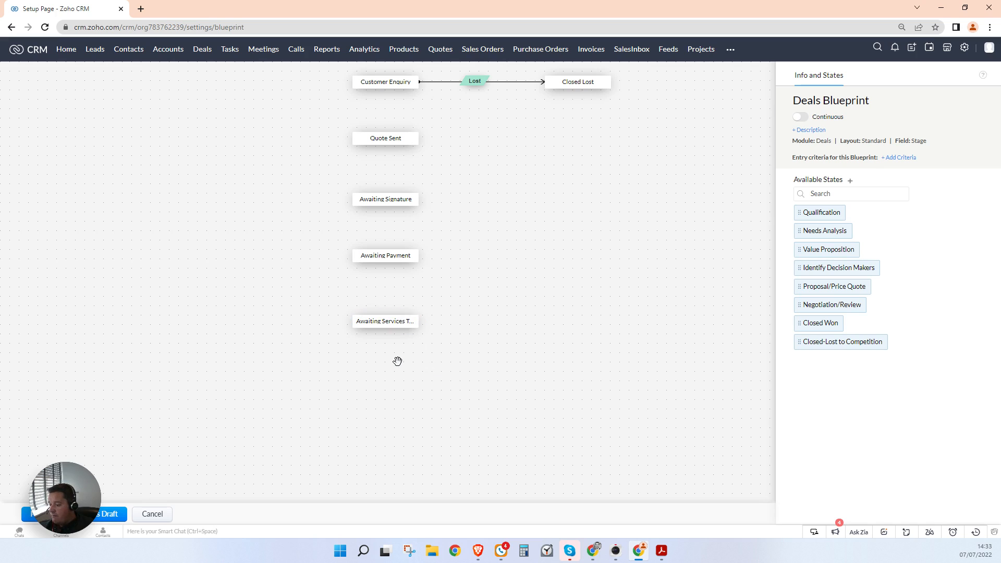
left_click_drag(648, 331, 449, 339)
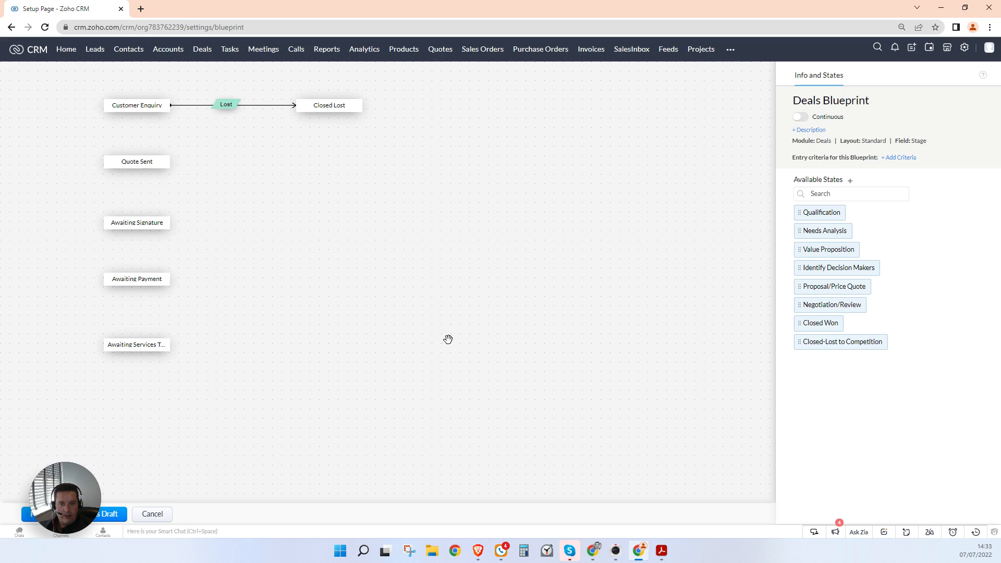
Step: Create a Visit Booked stage (Open) and place it beside Awaiting Services Team
left_click(851, 180)
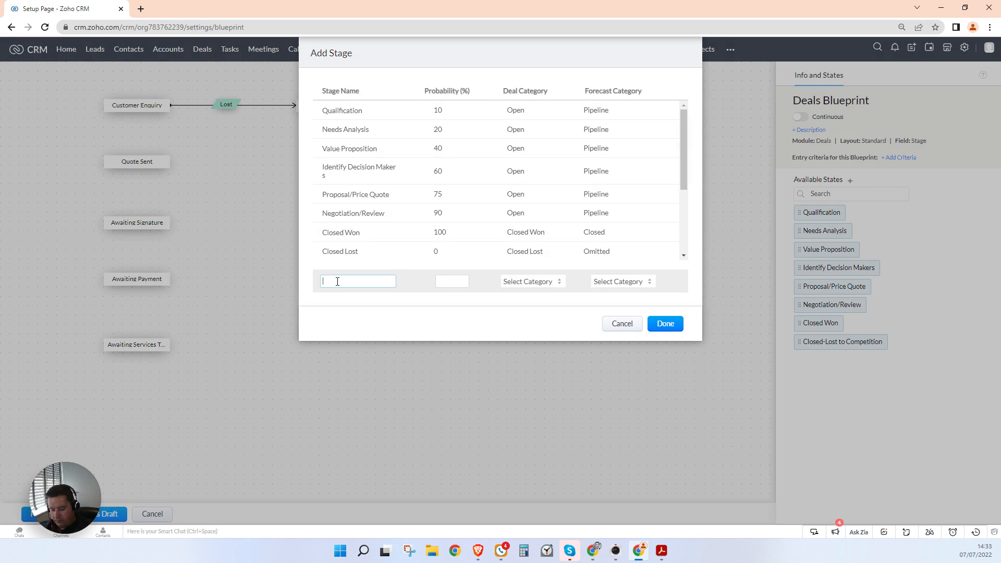
type("Visit Booked")
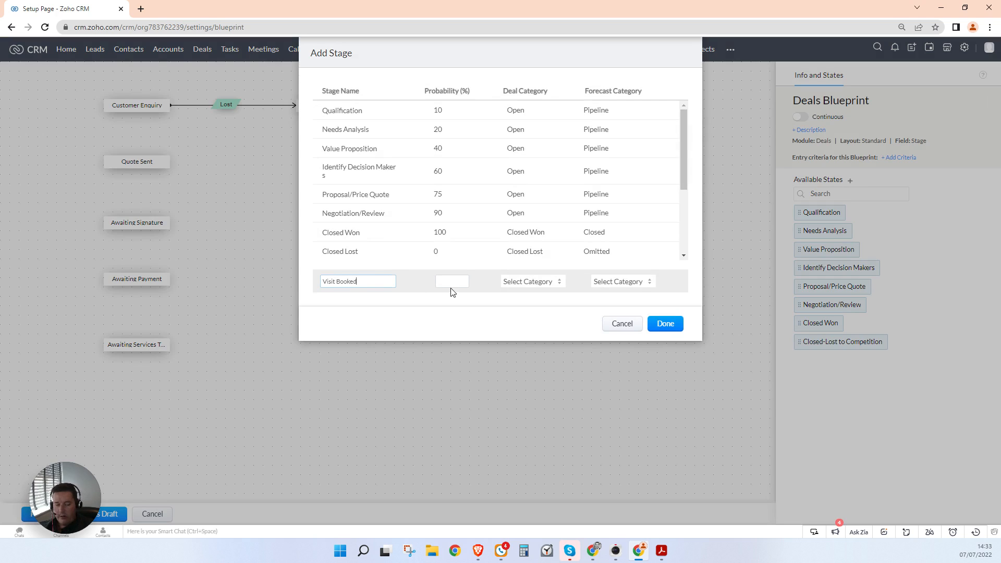
left_click(454, 283)
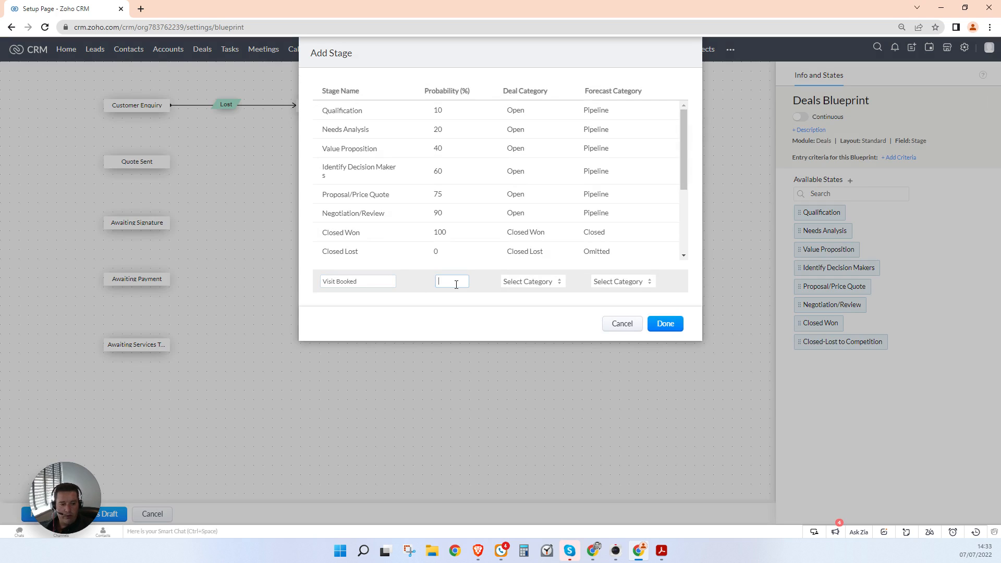
left_click(538, 281)
left_click(537, 291)
left_click(676, 326)
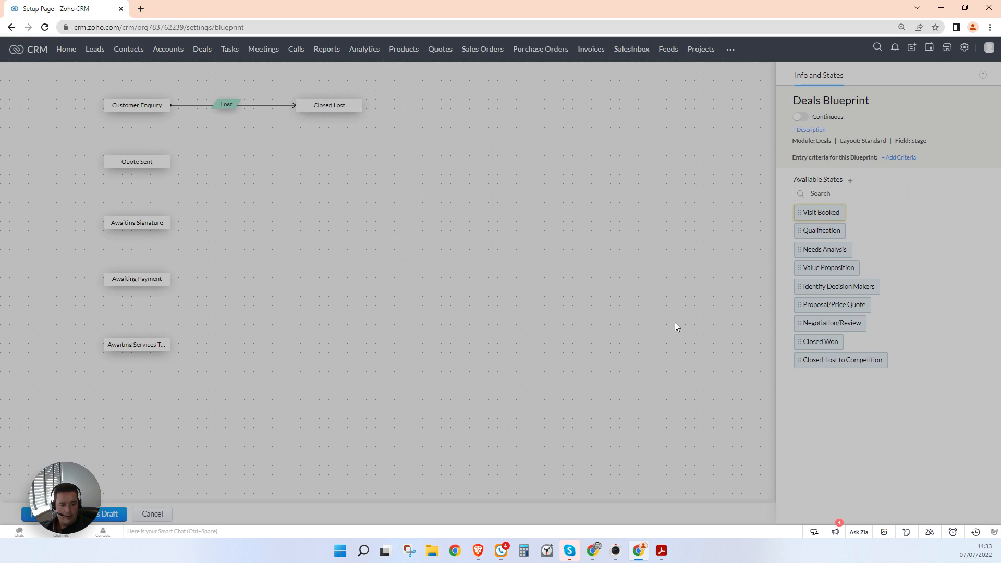
left_click_drag(820, 210, 261, 345)
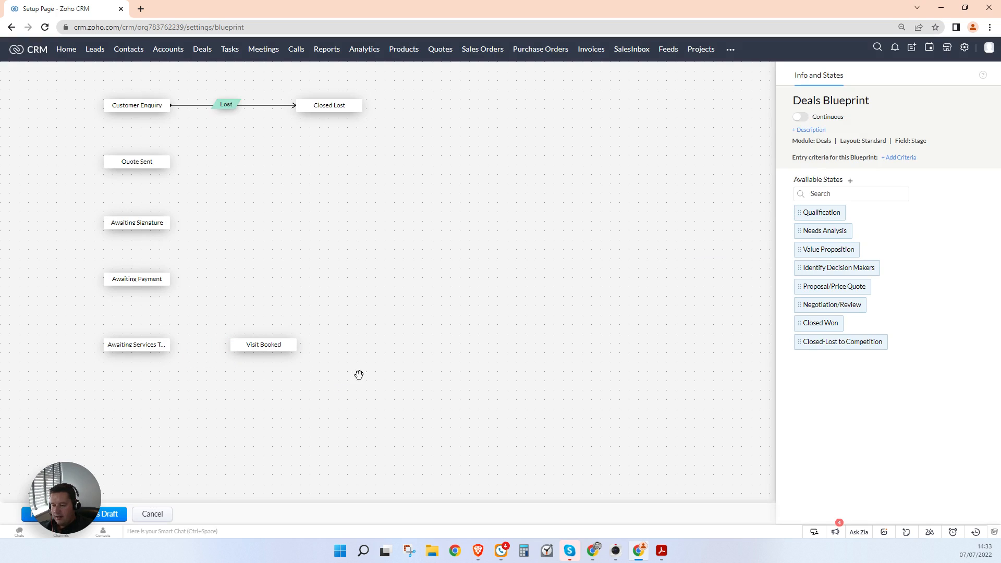
left_click_drag(376, 382, 376, 366)
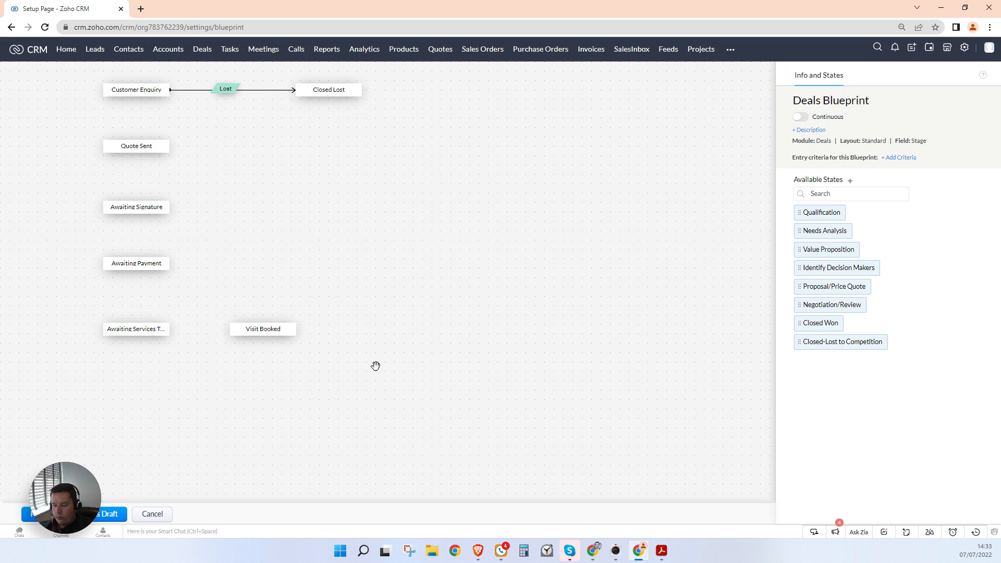
Step: Create Awaiting Follow-up Booking (90%, Open, Pipeline) and place it below Visit Booked
left_click(849, 182)
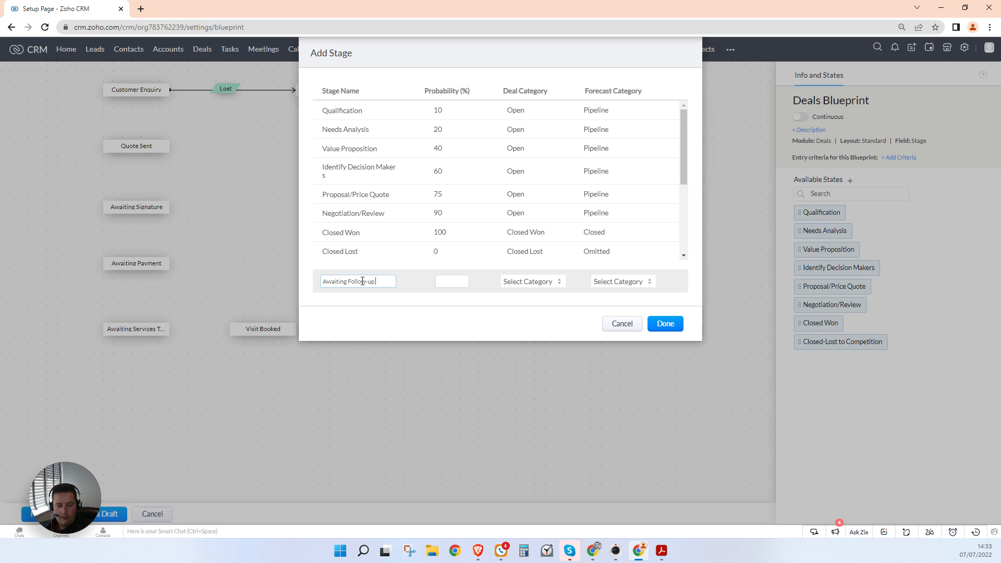
type("Awaiting Follow-up Booking")
left_click(459, 281)
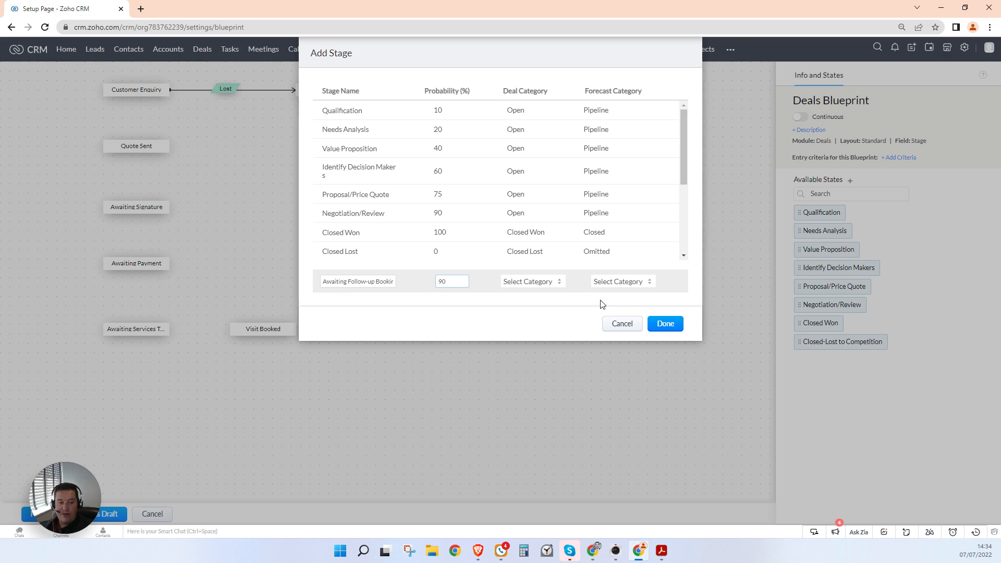
left_click(542, 284)
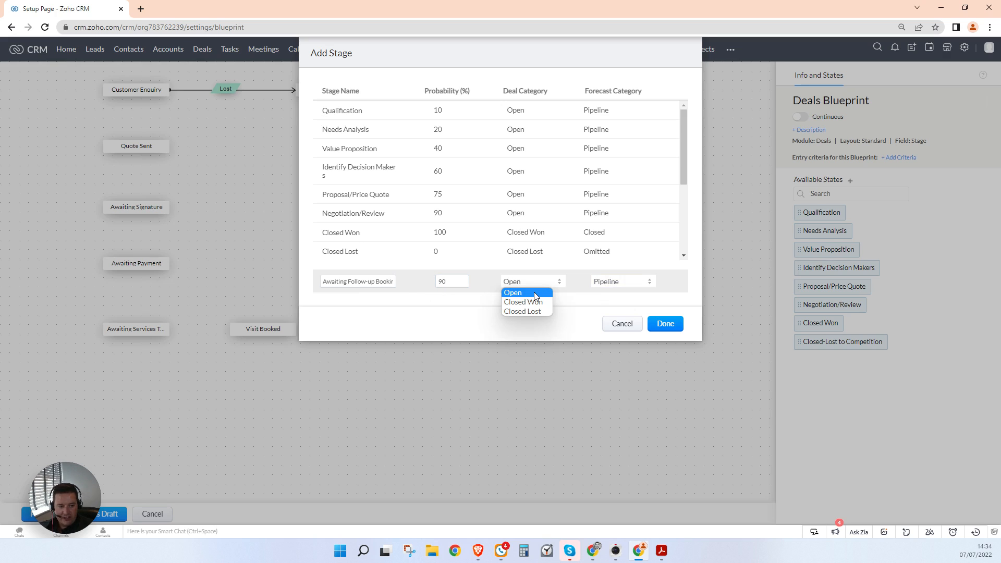
left_click(535, 294)
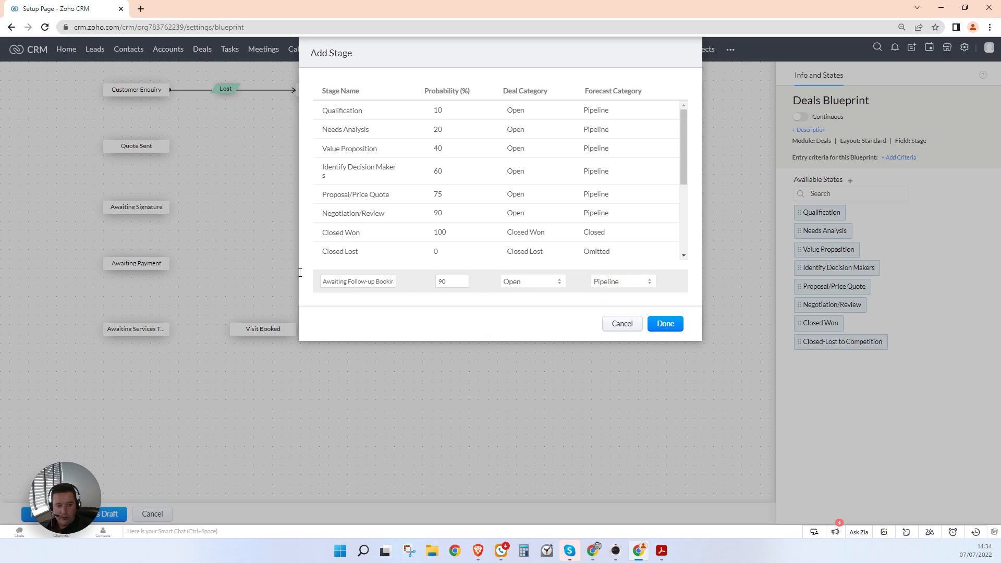
left_click(664, 323)
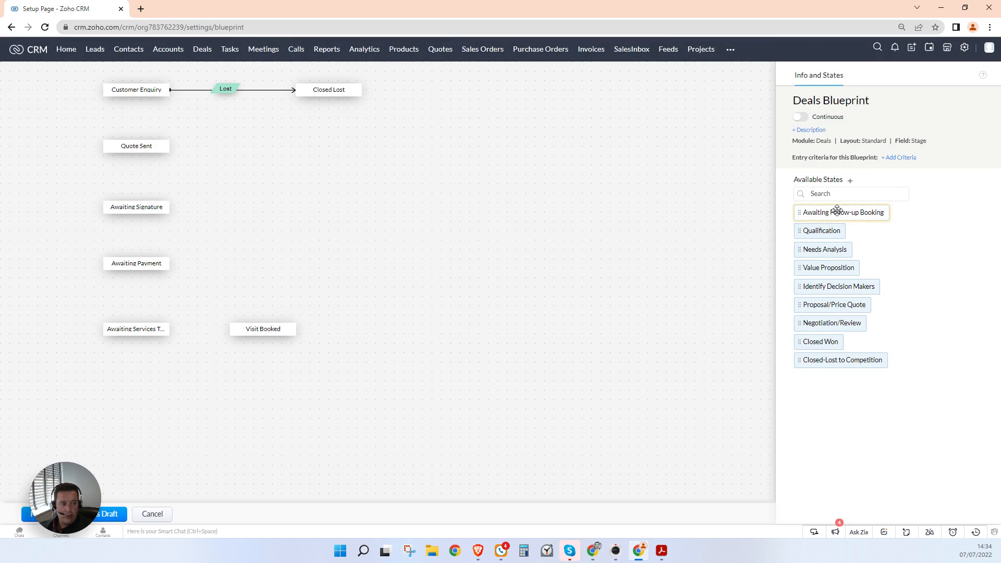
left_click_drag(837, 210, 263, 391)
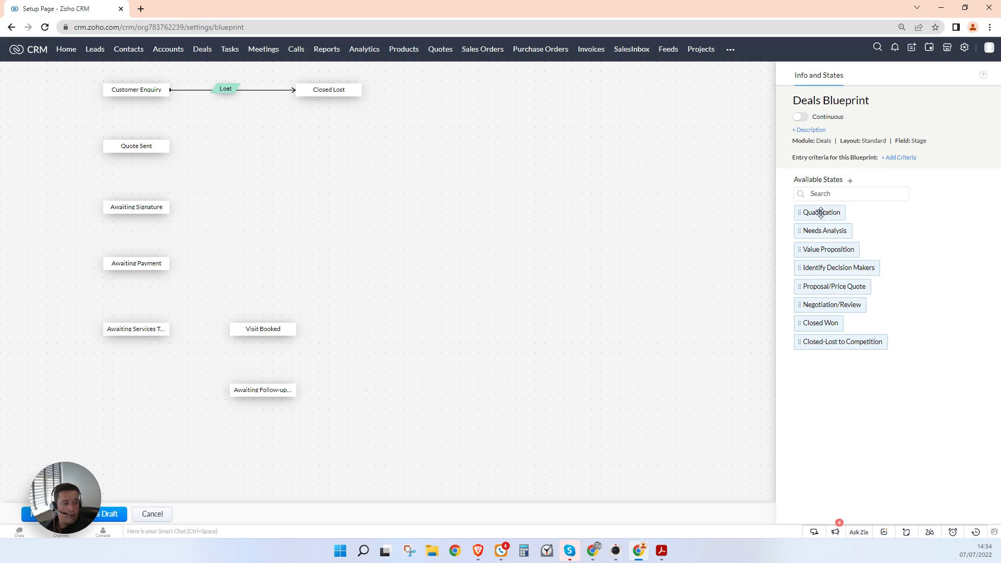
Step: Create the Job Completed stage (Open) and place it level with Visit Booked on the canvas
left_click(850, 180)
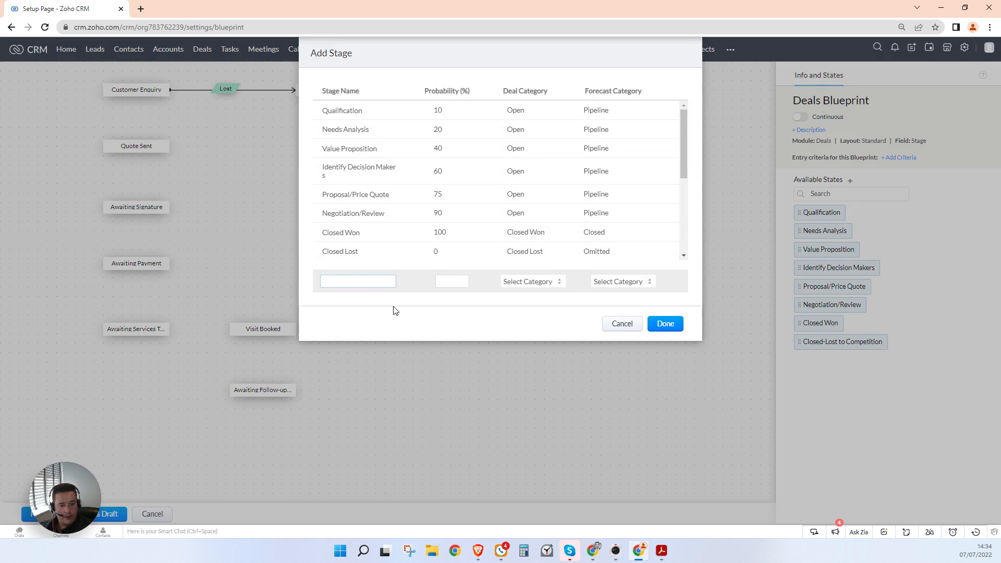
type("Job Completed")
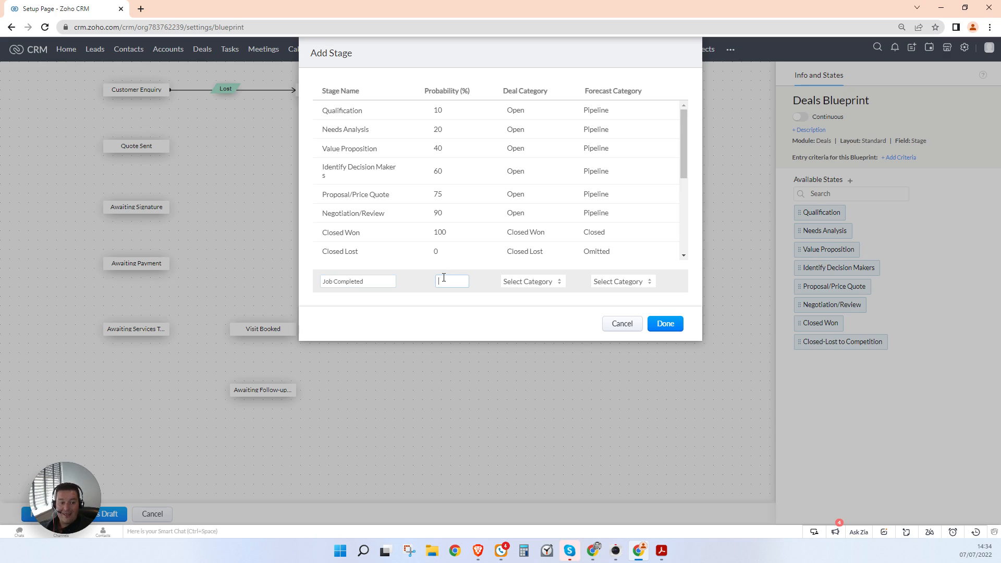
left_click(517, 284)
left_click(520, 292)
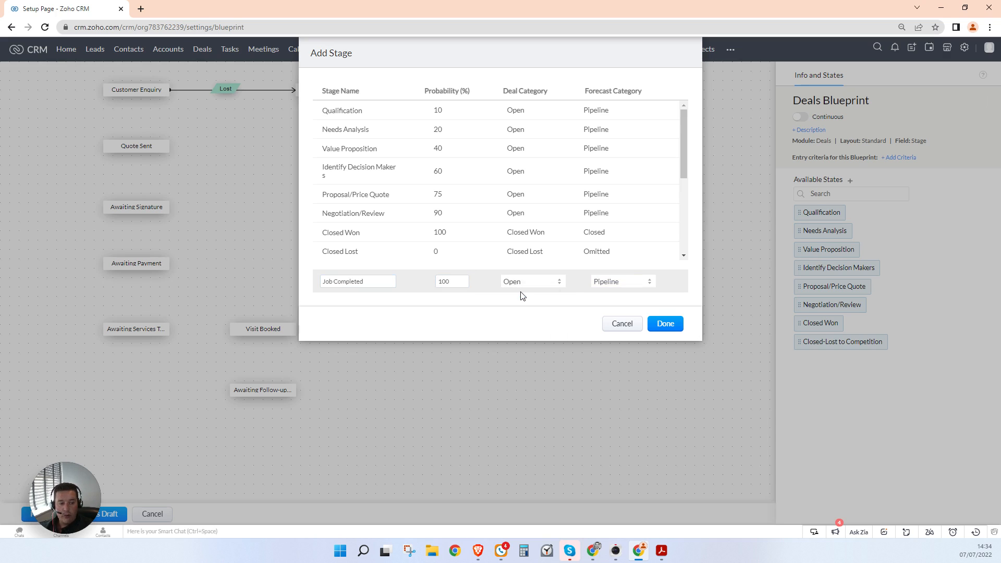
left_click(661, 324)
left_click_drag(815, 213, 531, 293)
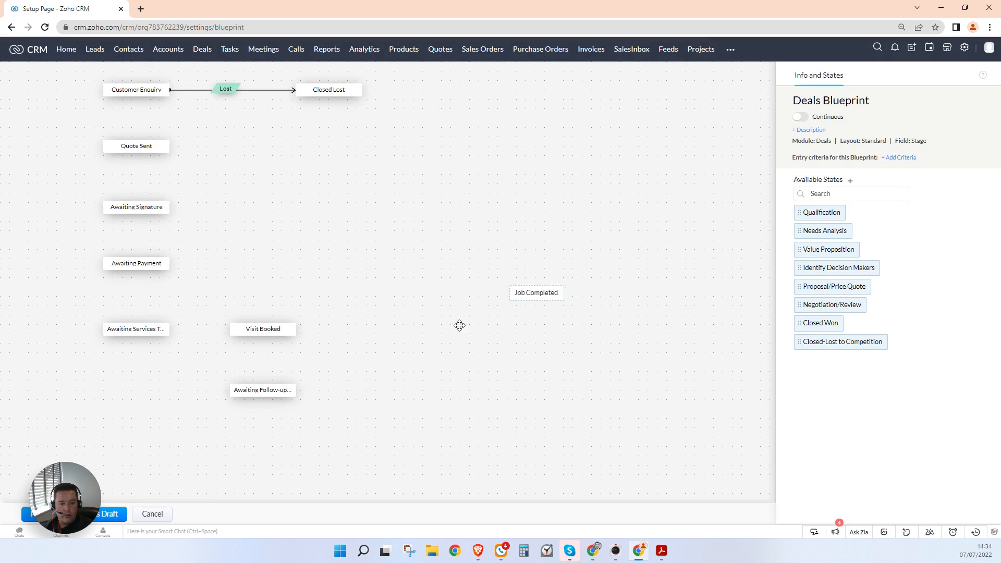
mouse_move(459, 325)
left_mouse_down()
mouse_move(396, 320)
mouse_move(457, 329)
left_mouse_up()
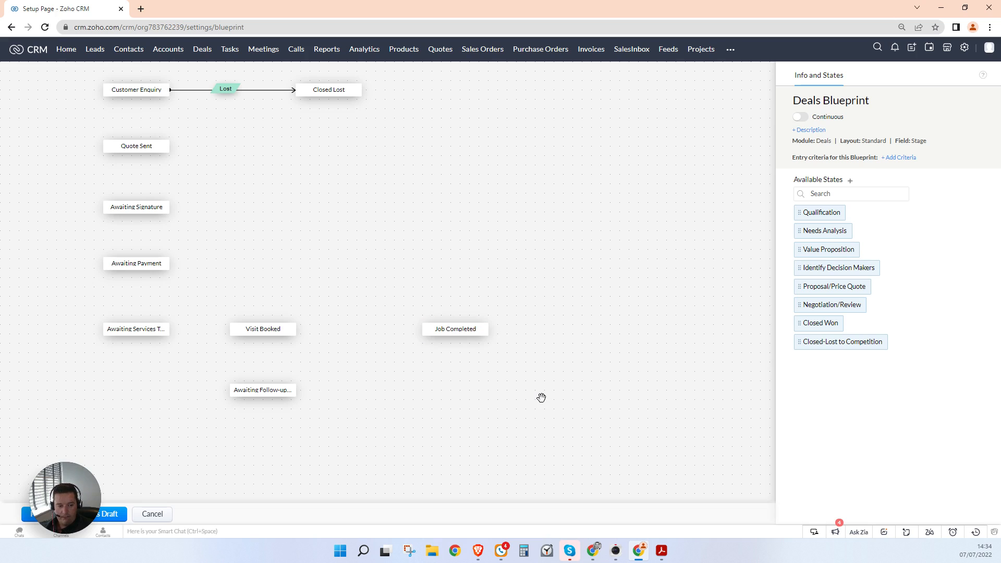
left_click_drag(529, 389, 526, 421)
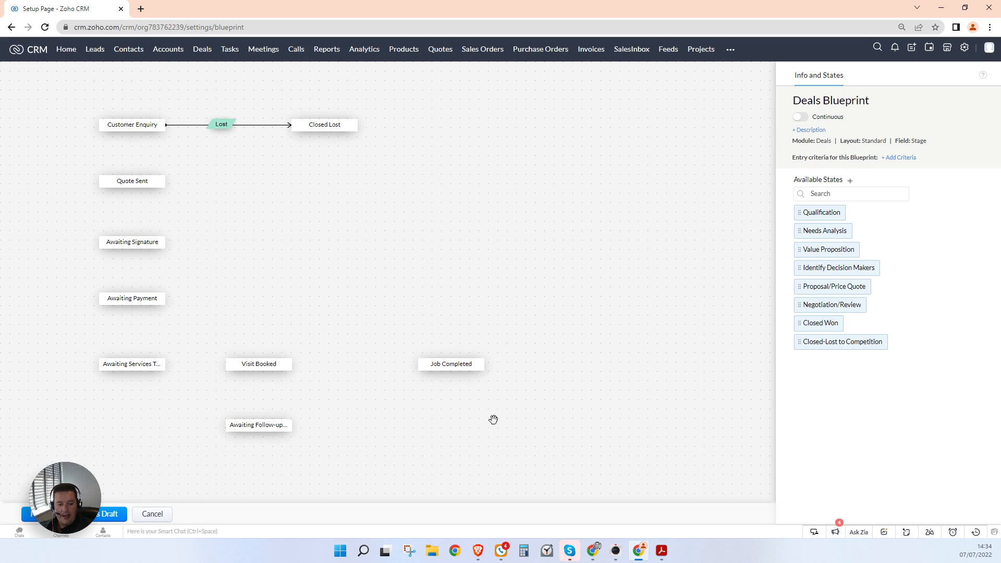
Step: Create Awaiting Testimonial (100%, Open) above Job Completed, and place Closed Won at the top right
left_click(850, 181)
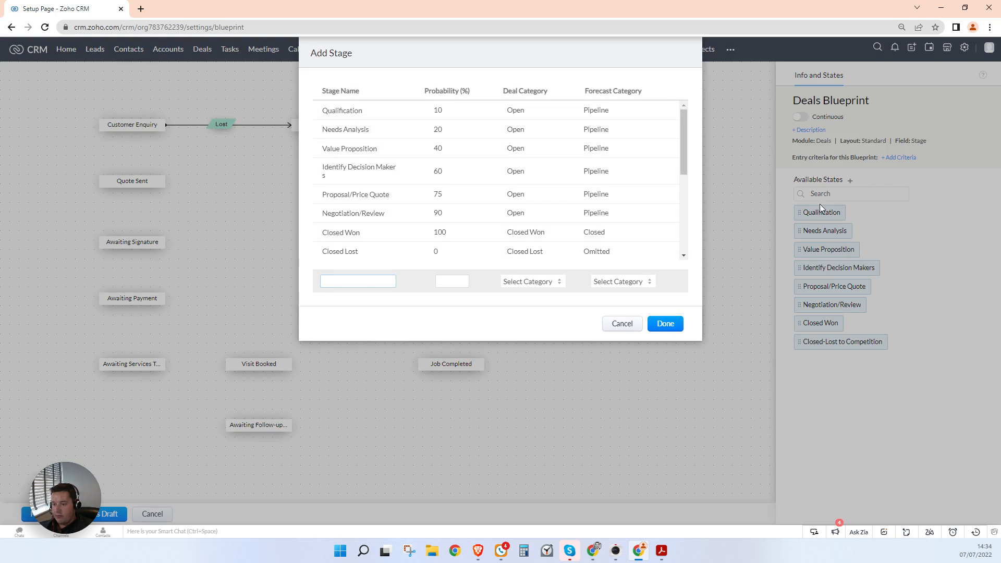
type("Awaiting Testimonial")
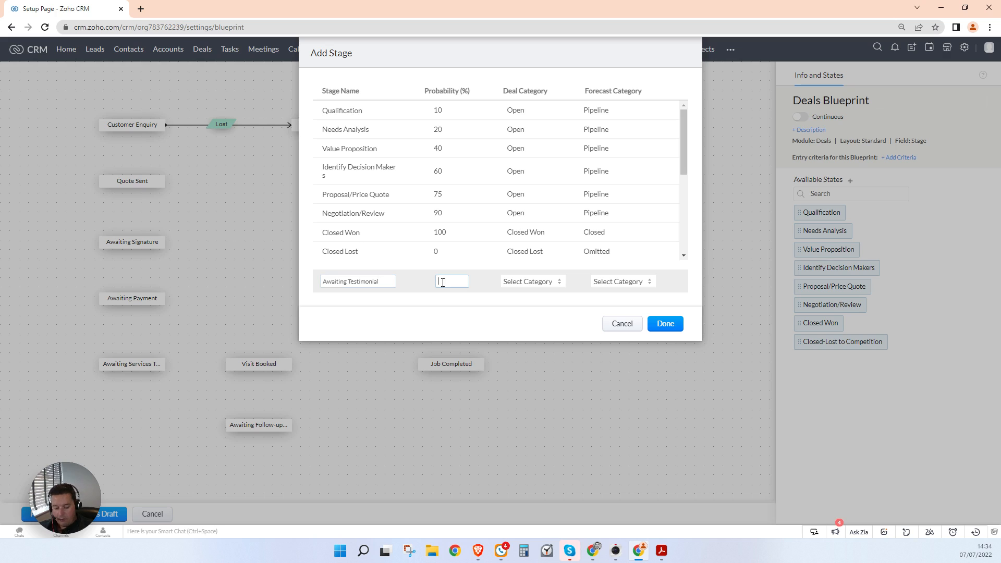
type("100")
left_click(530, 281)
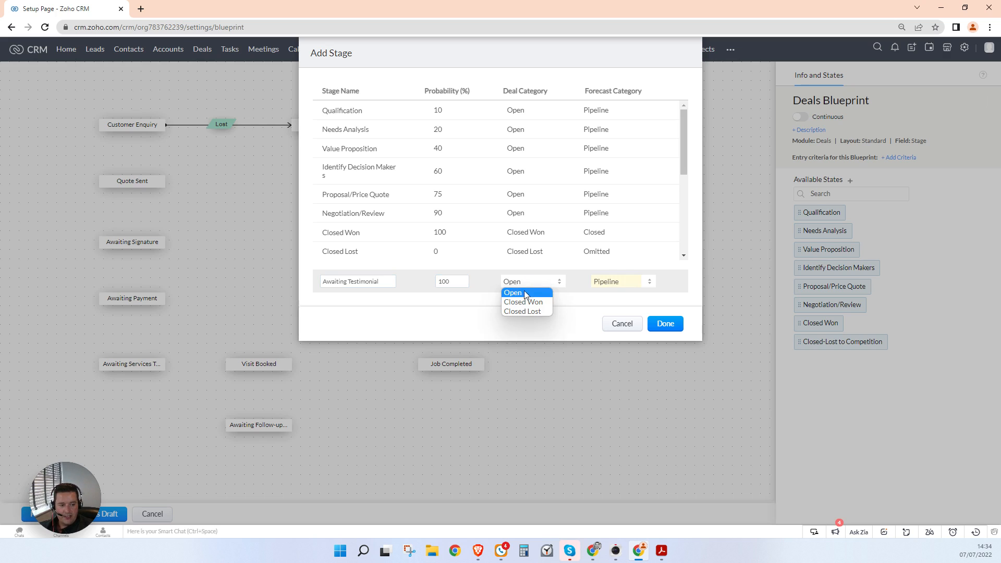
left_click(521, 290)
left_click(669, 328)
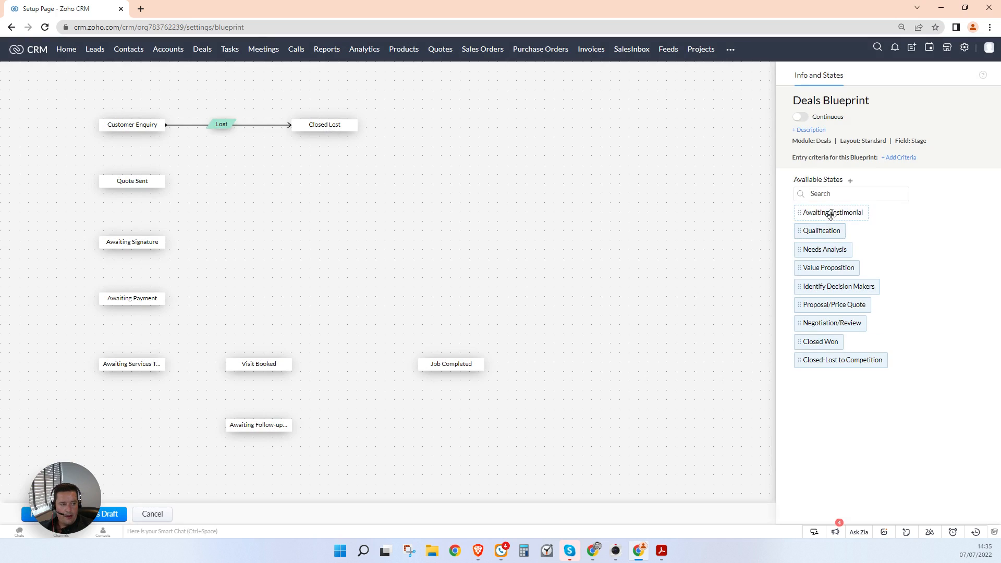
left_click_drag(830, 214, 454, 286)
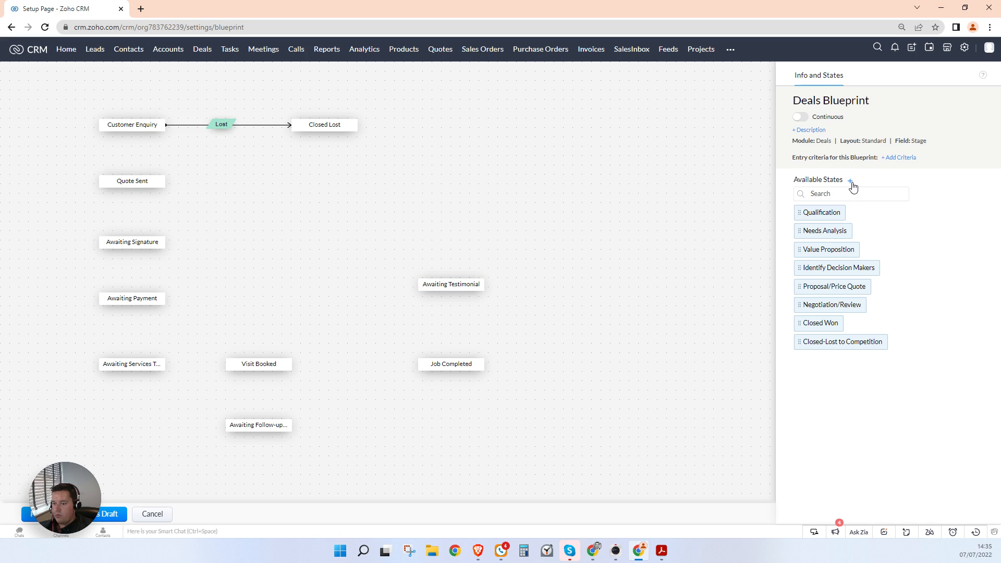
left_click_drag(821, 322, 439, 124)
Step: Realign the nodes: Job Completed level with Visit Booked, Awaiting Testimonial beneath Closed Won
left_click_drag(457, 278, 447, 233)
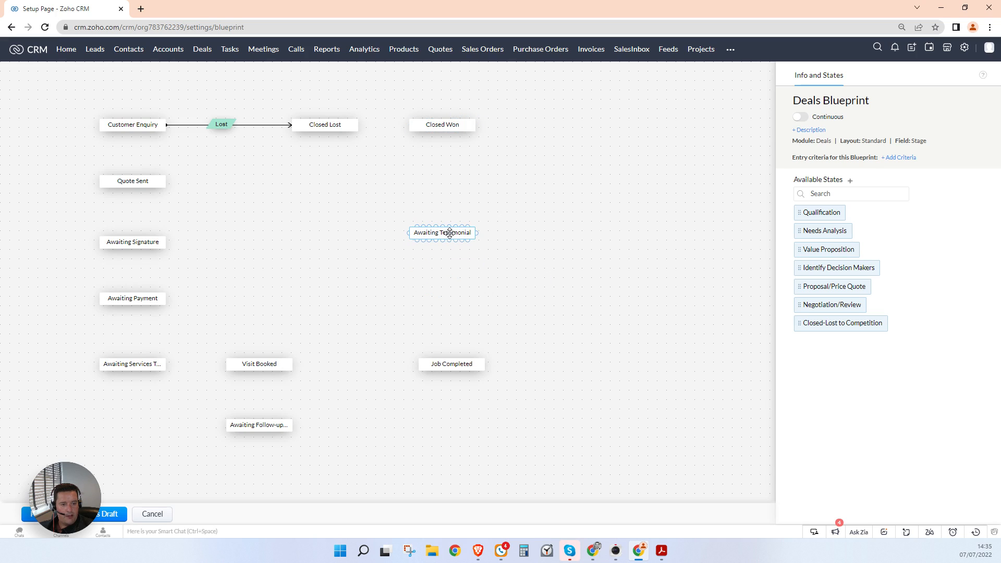
left_click_drag(458, 364, 453, 335)
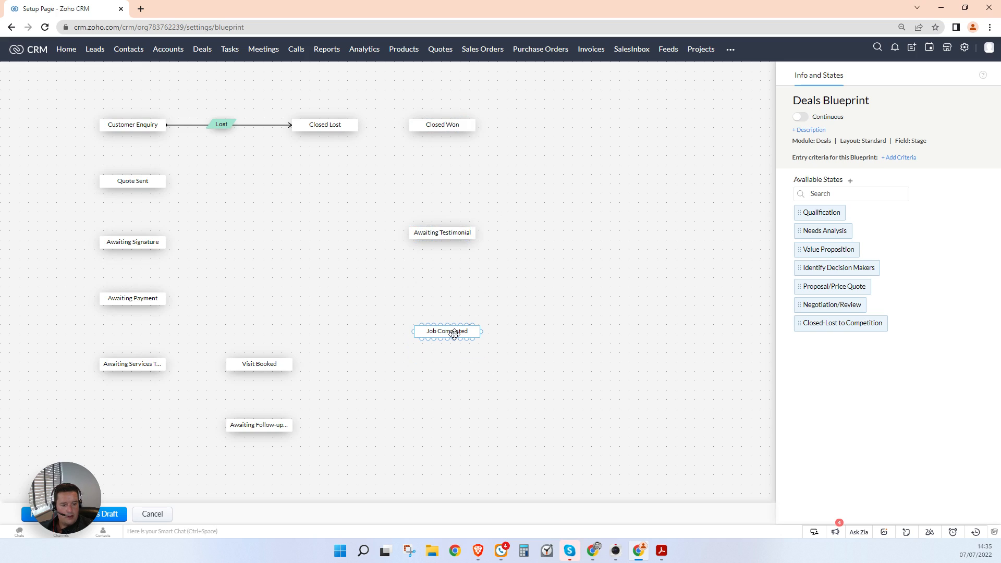
left_click_drag(423, 231, 430, 231)
left_click(437, 305)
left_click(440, 328)
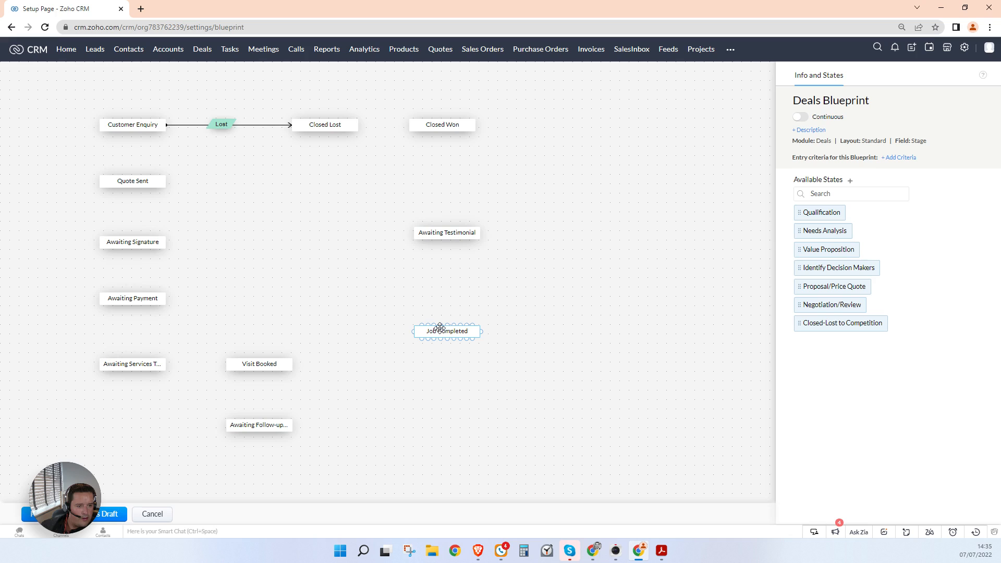
left_click_drag(439, 329, 454, 366)
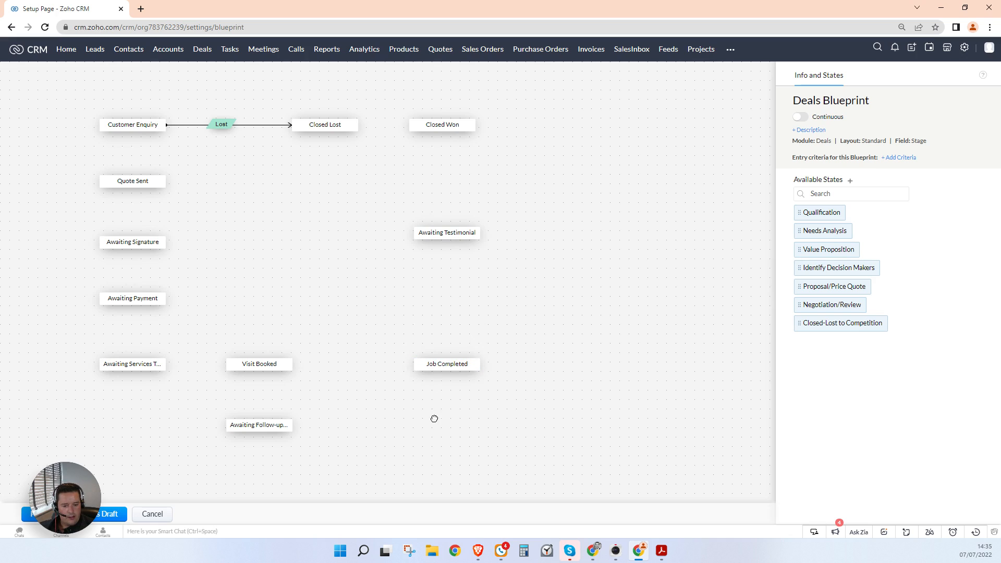
left_click_drag(263, 362, 270, 359)
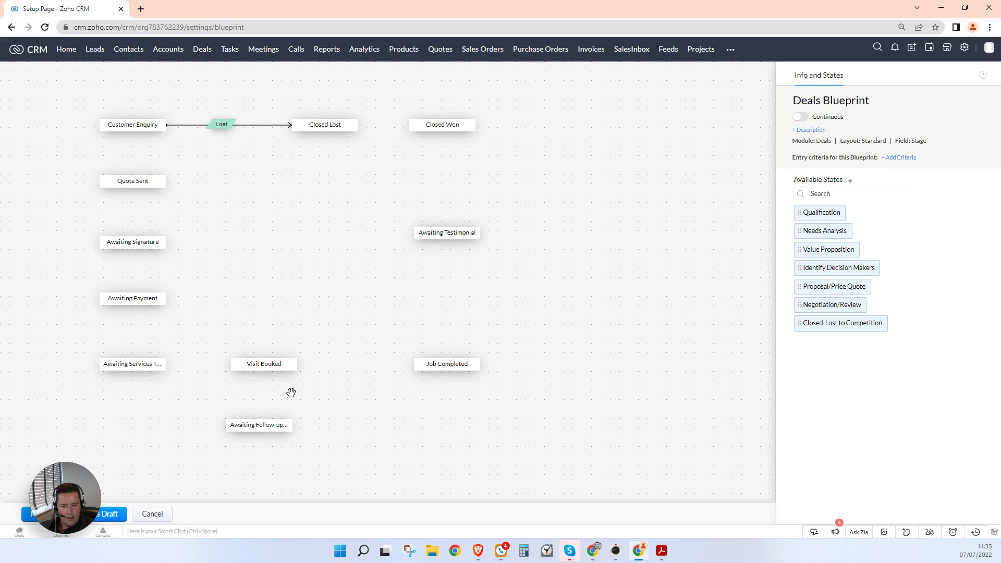
Step: Add the Close Without Testimonial transition from Job Completed to Closed Won
left_click_drag(444, 364, 482, 124)
type("Close Without Testimonial")
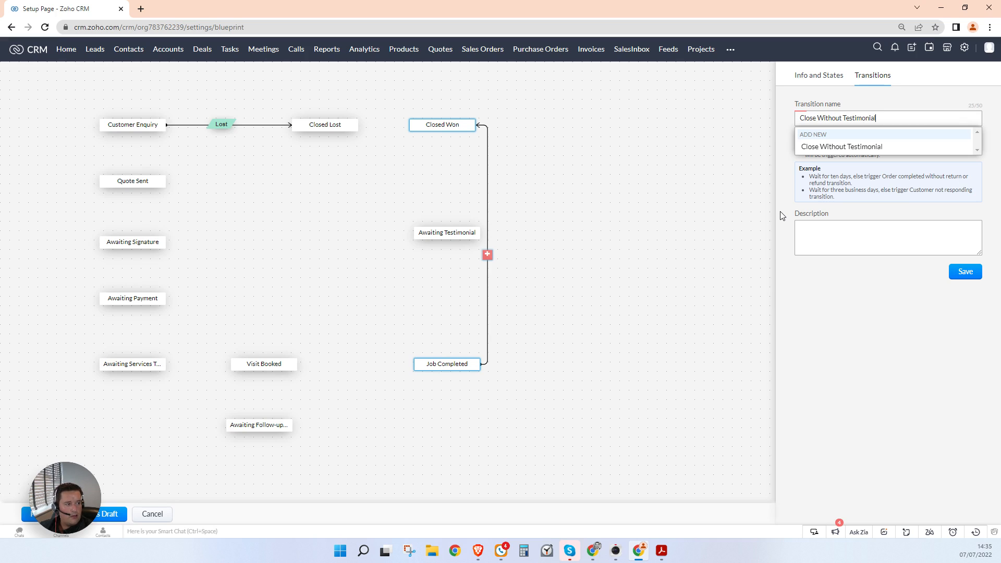
left_click(807, 147)
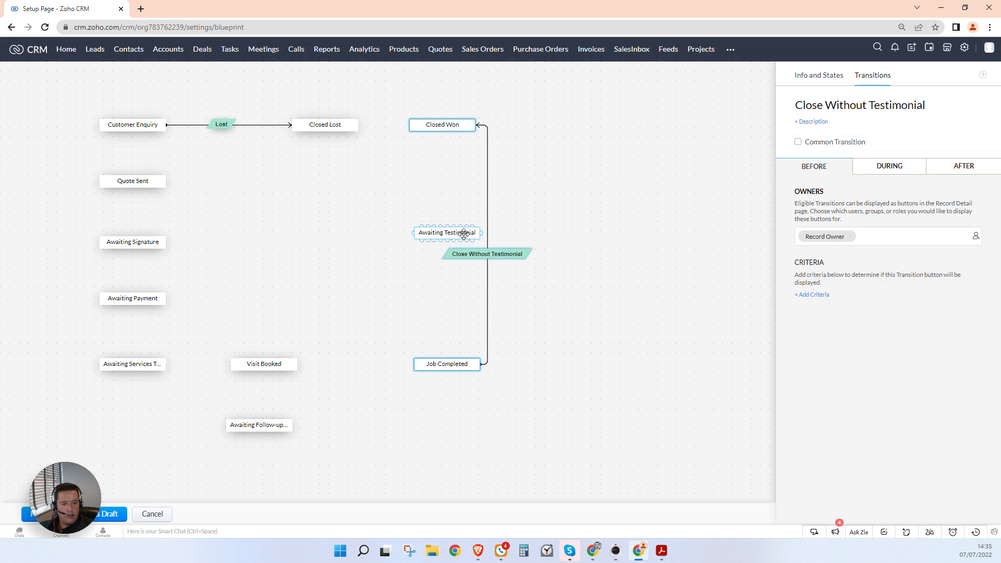
left_click_drag(468, 363, 543, 363)
left_click(527, 394)
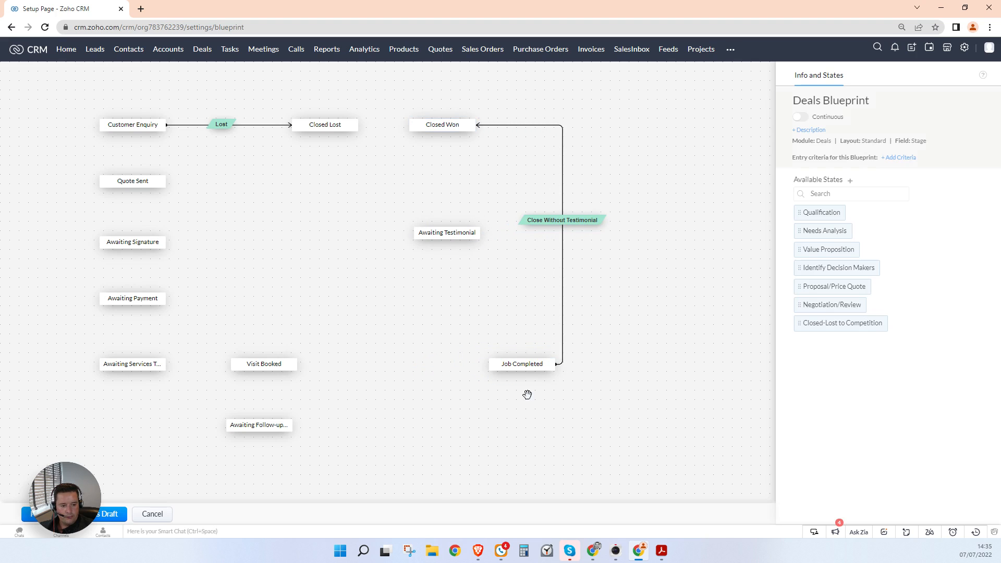
Step: Add and save the Visit Completed transition from Visit Booked to Job Completed
left_click_drag(298, 365, 510, 364)
left_click(384, 364)
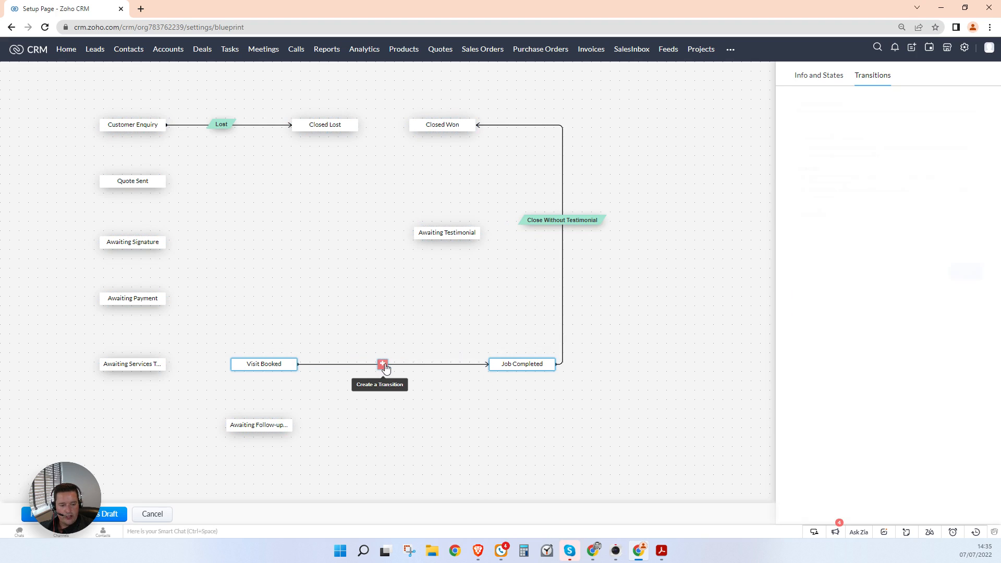
type("Visi")
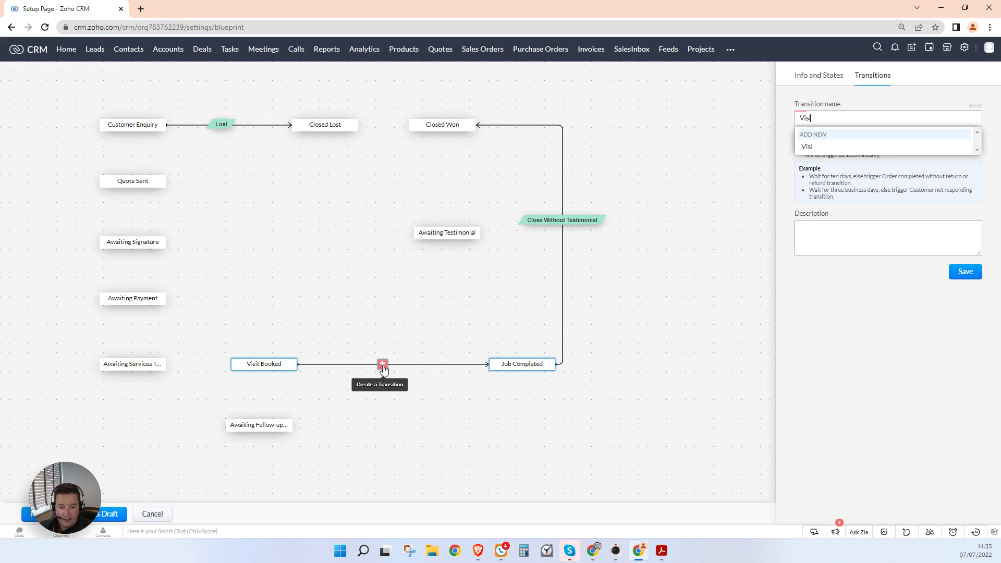
type("t Completed")
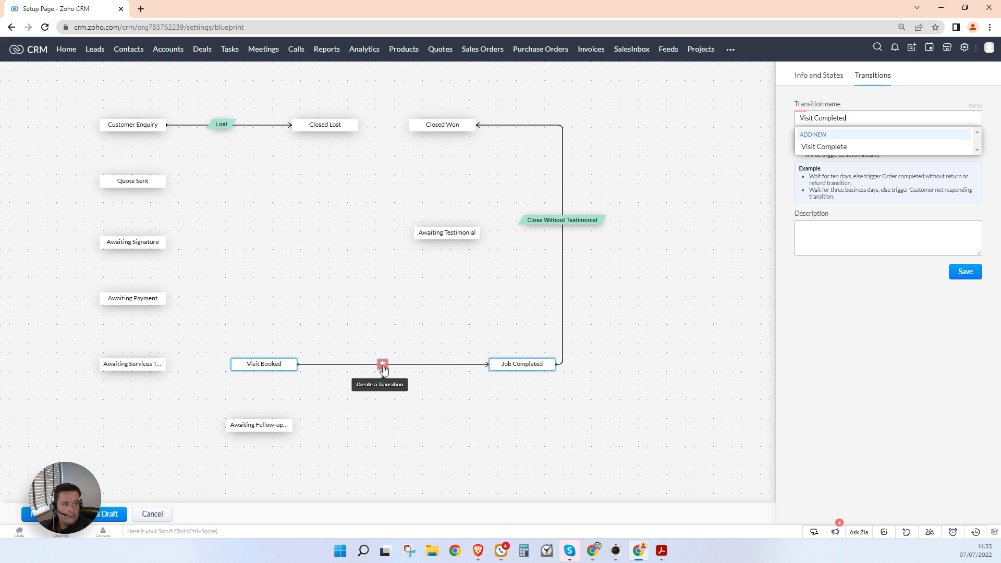
left_click(861, 147)
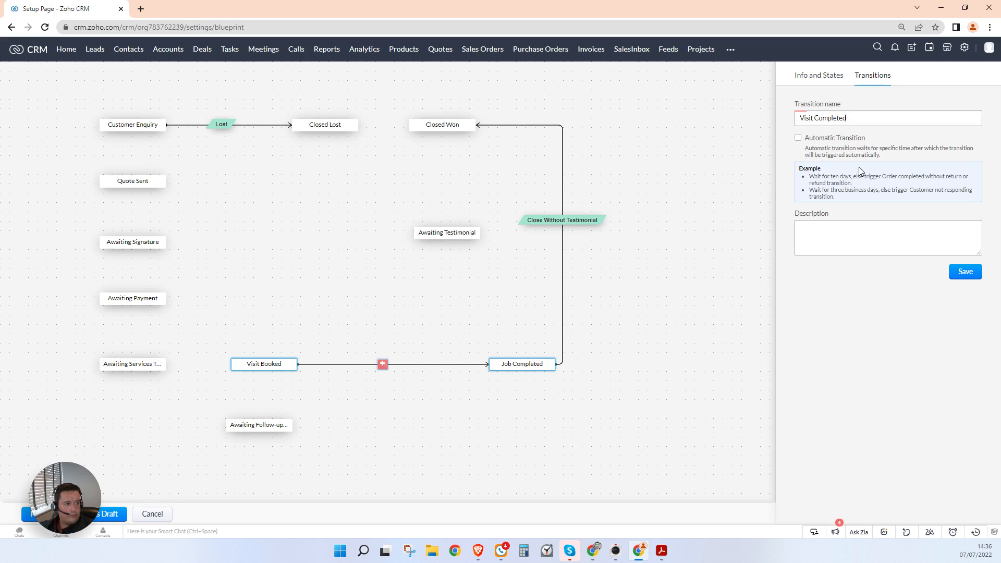
left_click(963, 274)
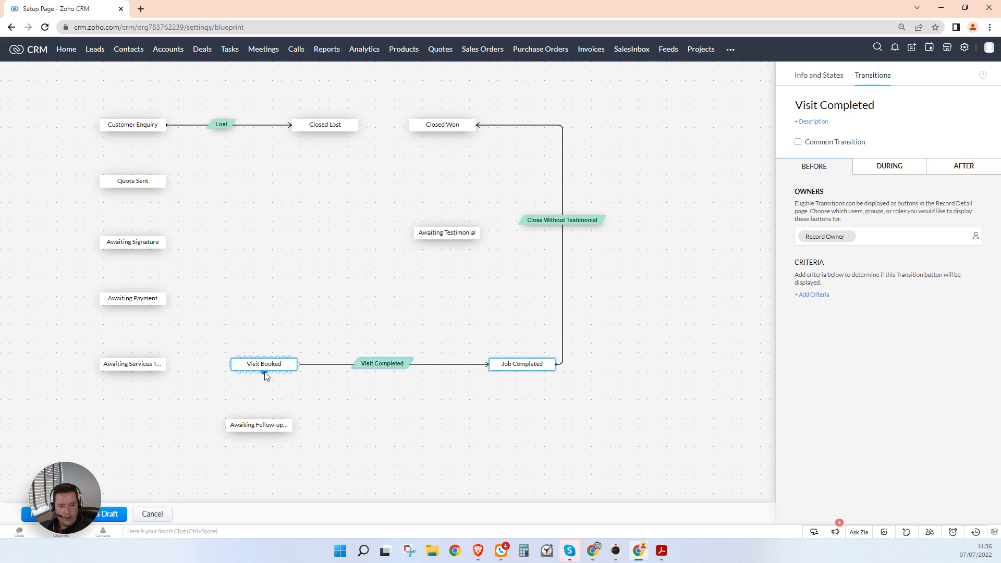
Step: Delete the accidental unnamed link from Visit Booked to Awaiting Follow-up Booking
left_click_drag(265, 376, 266, 424)
left_click(285, 403)
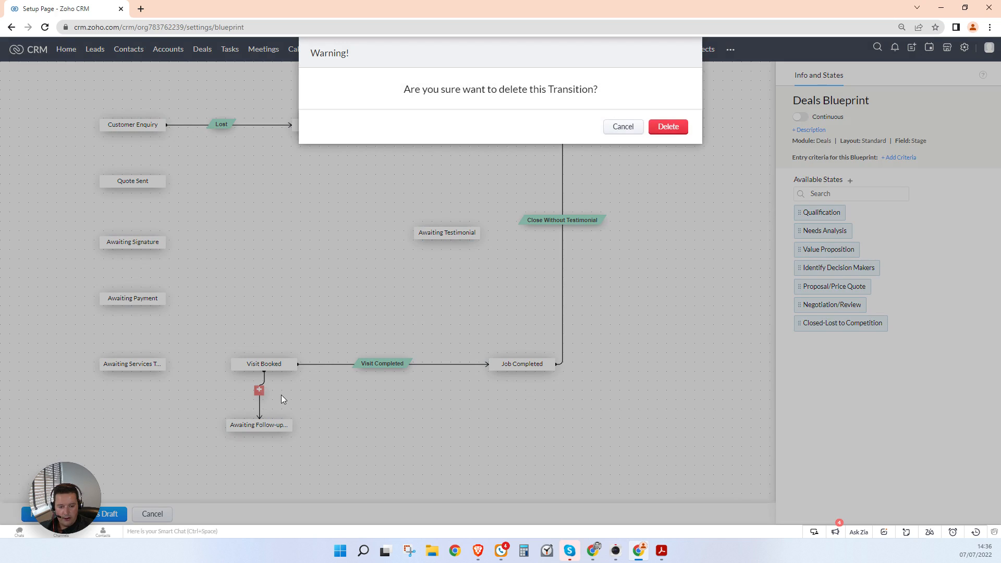
left_click(669, 128)
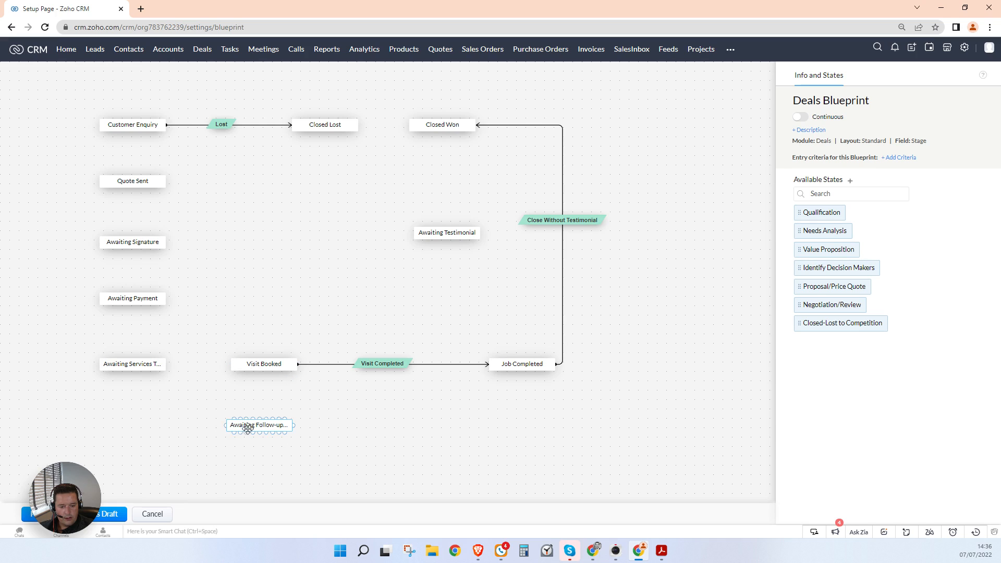
Step: Add the Follow-up Required transition from Visit Booked to Awaiting Follow-up Booking
left_click_drag(246, 424, 193, 426)
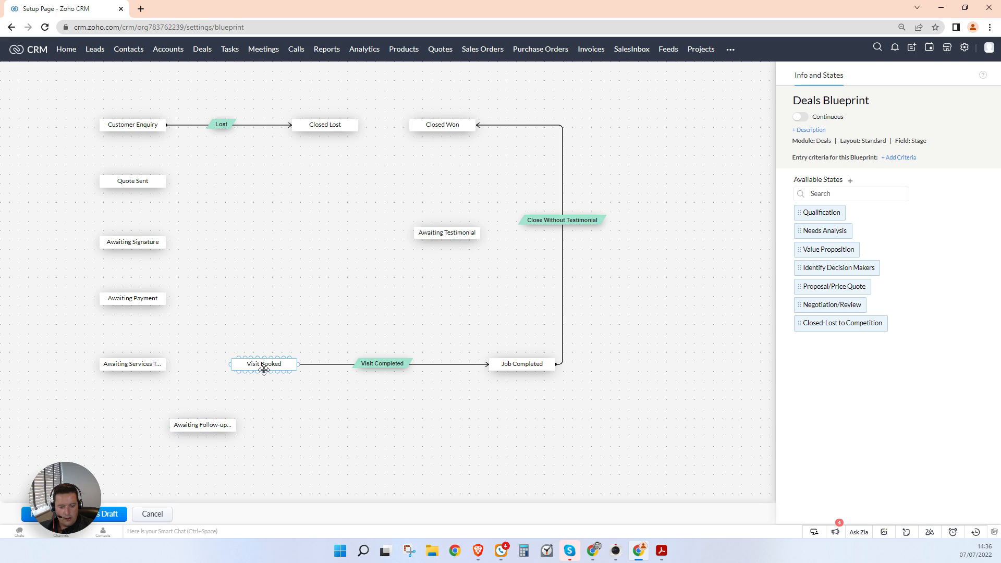
left_click_drag(264, 373, 238, 425)
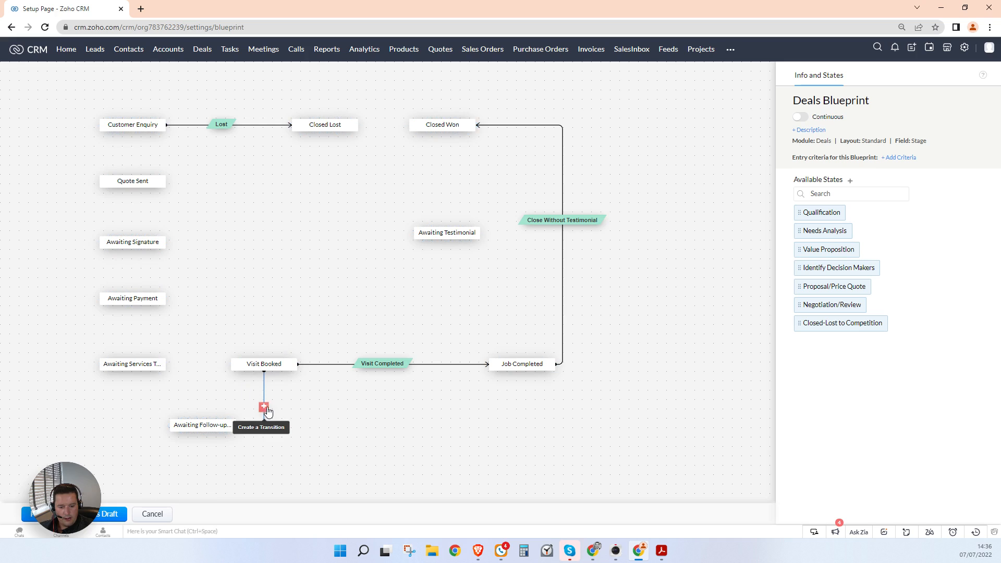
left_click(264, 407)
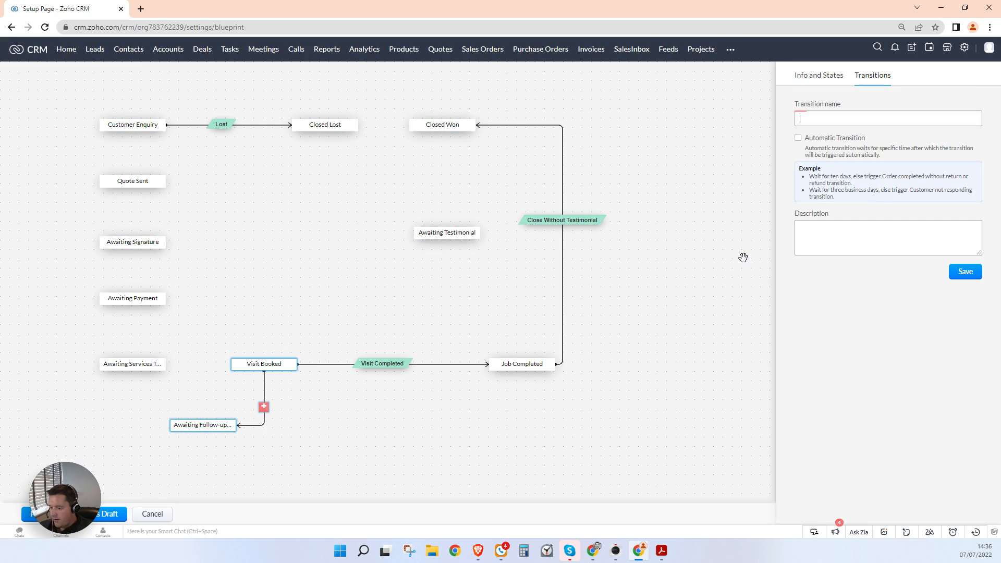
type("Follow-up Required")
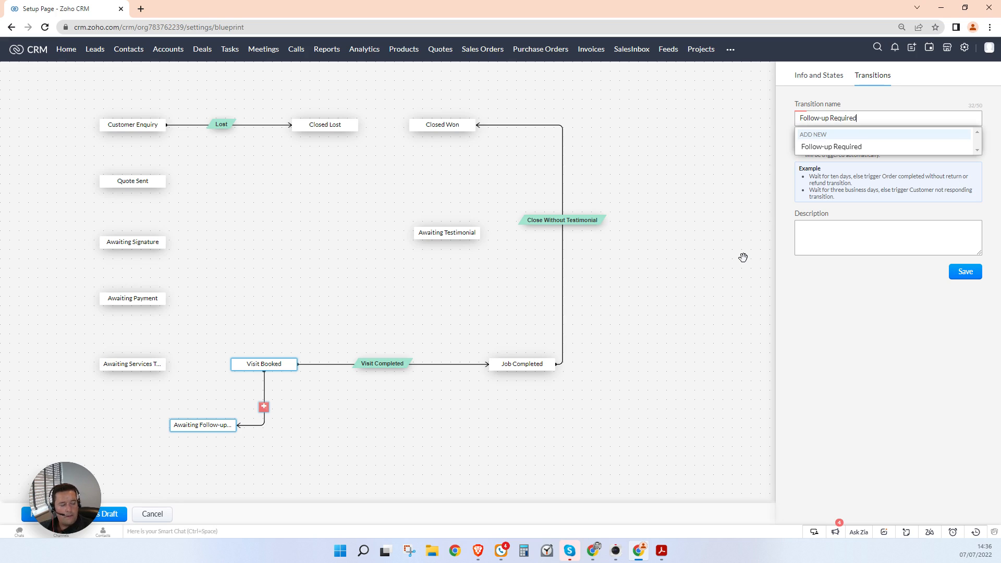
left_click(841, 147)
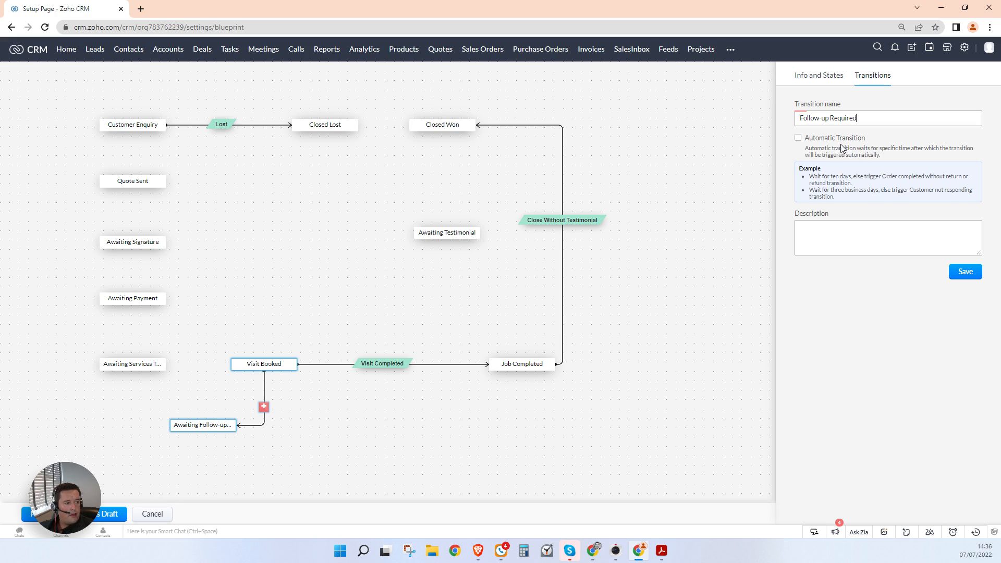
left_click(967, 269)
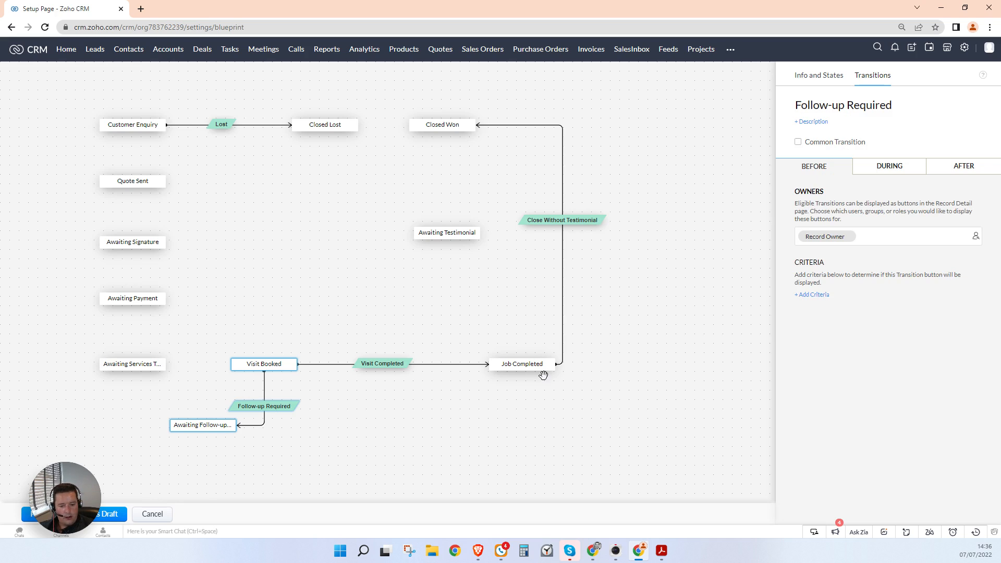
left_click(177, 428)
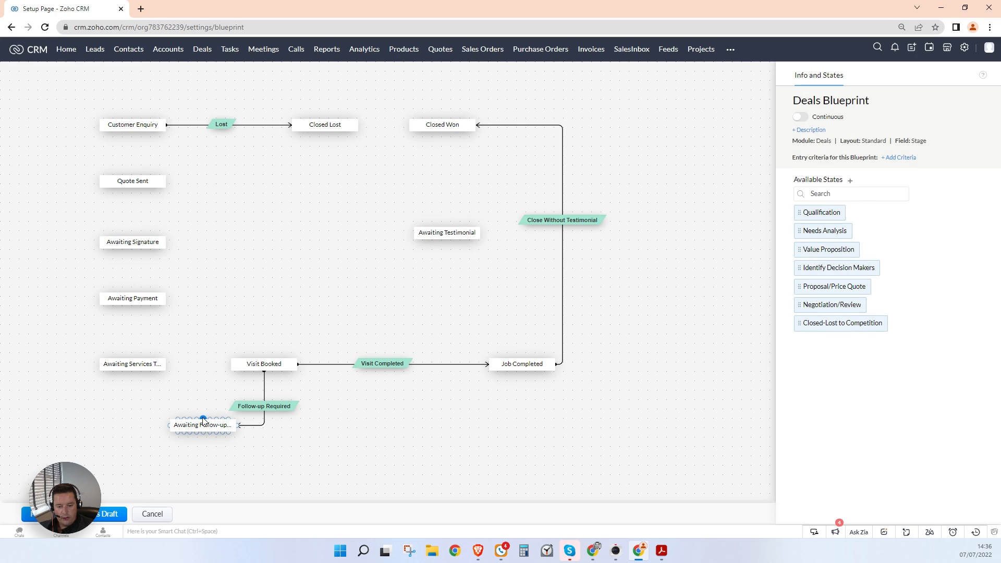
Step: Add the Book Follow-up Visit transition from Awaiting Follow-up Booking back to Visit Booked
left_click_drag(202, 418, 227, 365)
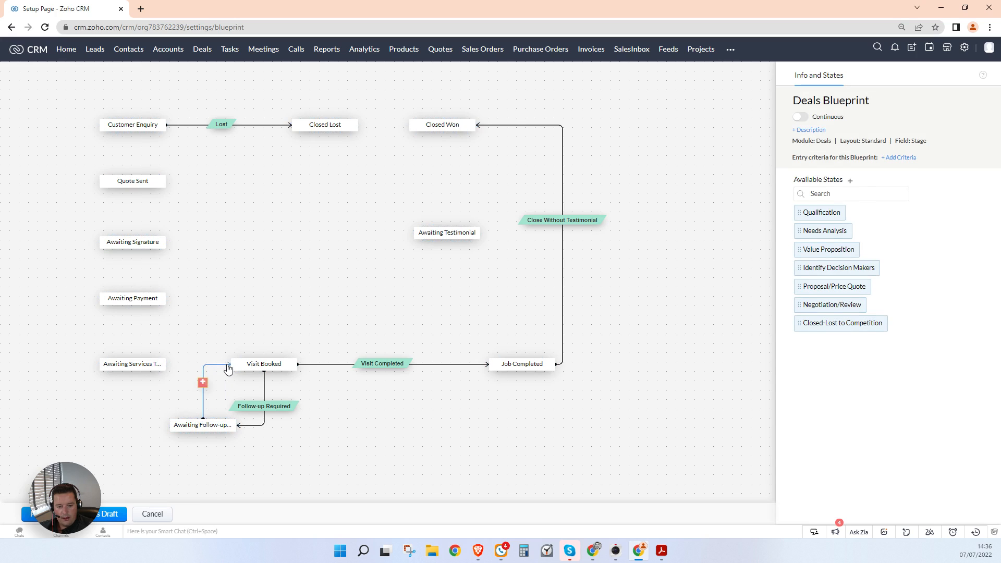
left_click(202, 385)
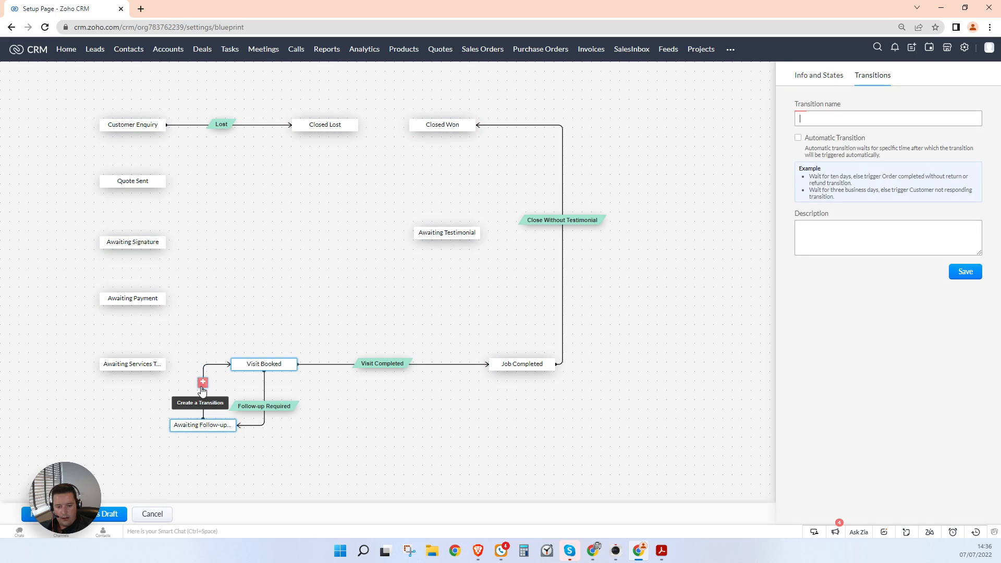
left_click(850, 114)
type("Book Follow-up Visit")
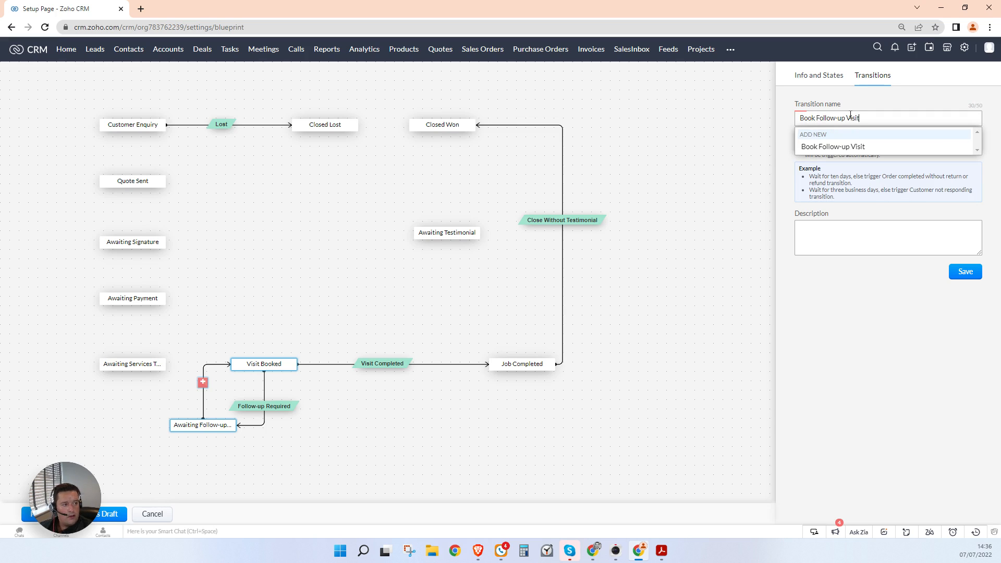
left_click(897, 147)
left_click(966, 272)
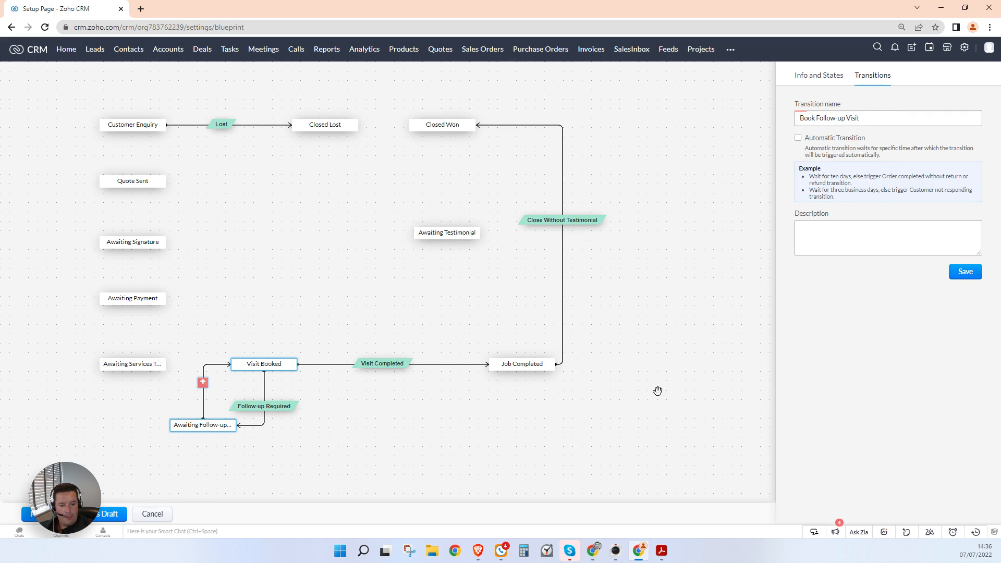
Step: Add the Book Visit transition from the awaiting-services state into Visit Booked
left_click_drag(168, 365, 238, 373)
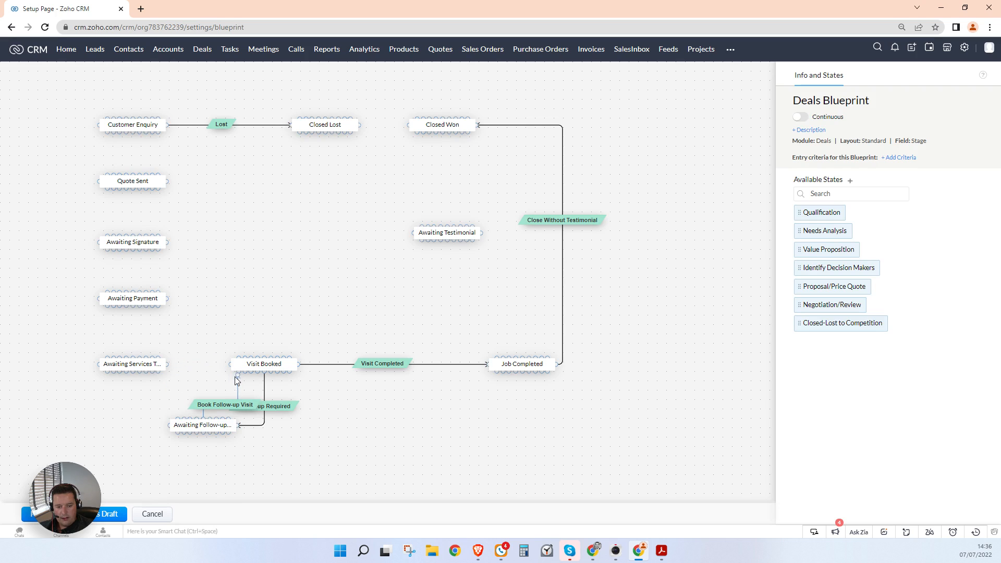
left_click_drag(216, 426, 179, 435)
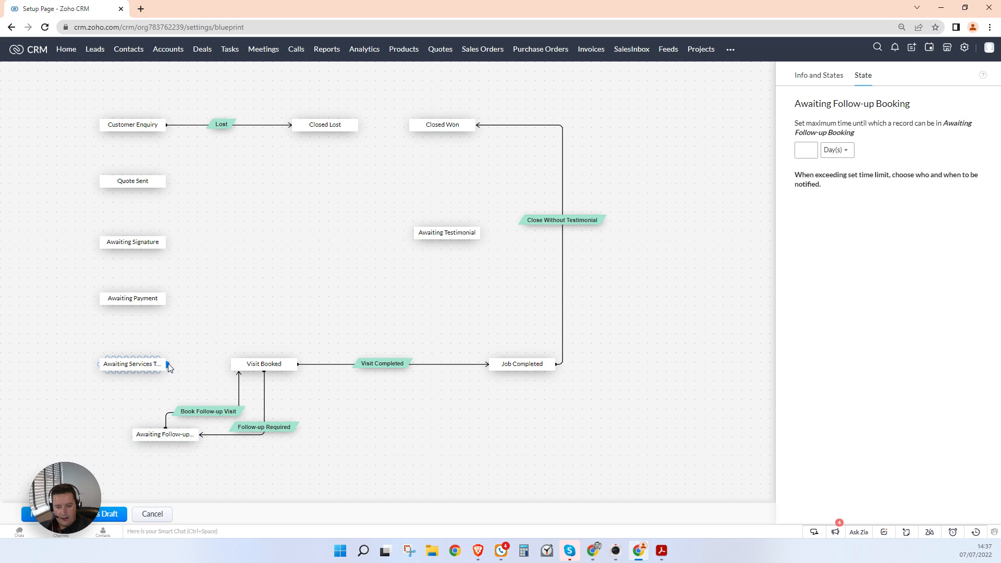
left_click_drag(168, 364, 229, 364)
left_click(194, 365)
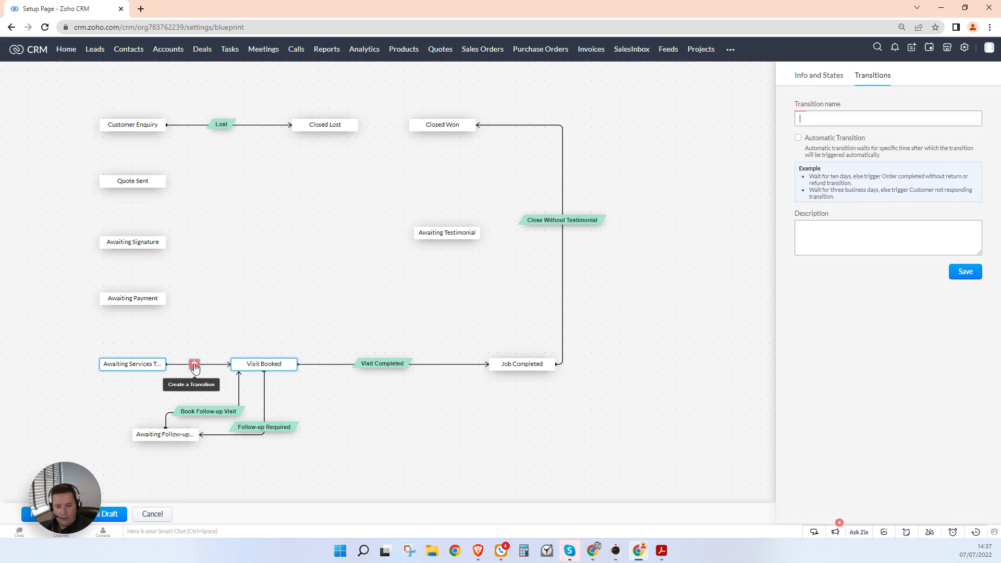
type("Book Visit")
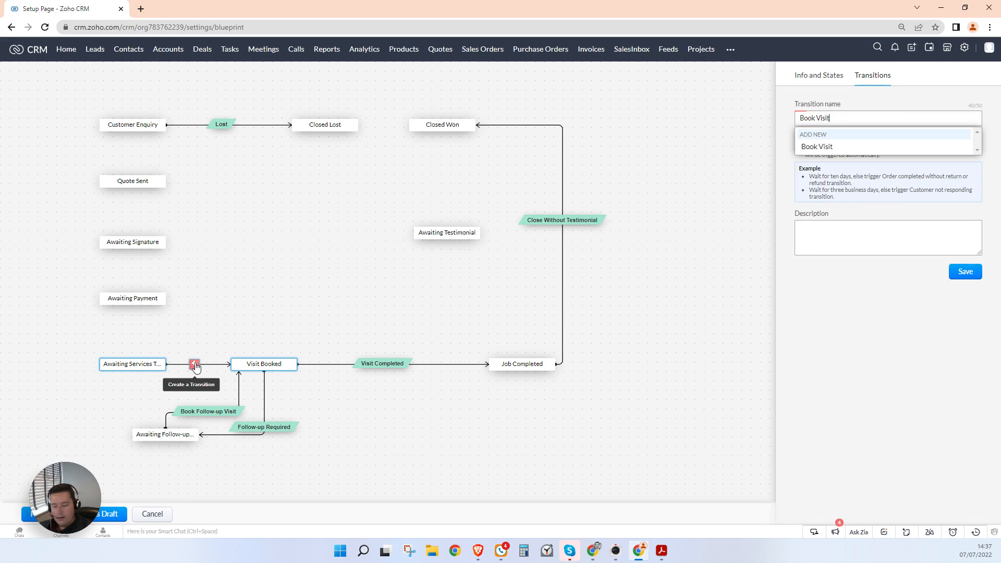
left_click(813, 149)
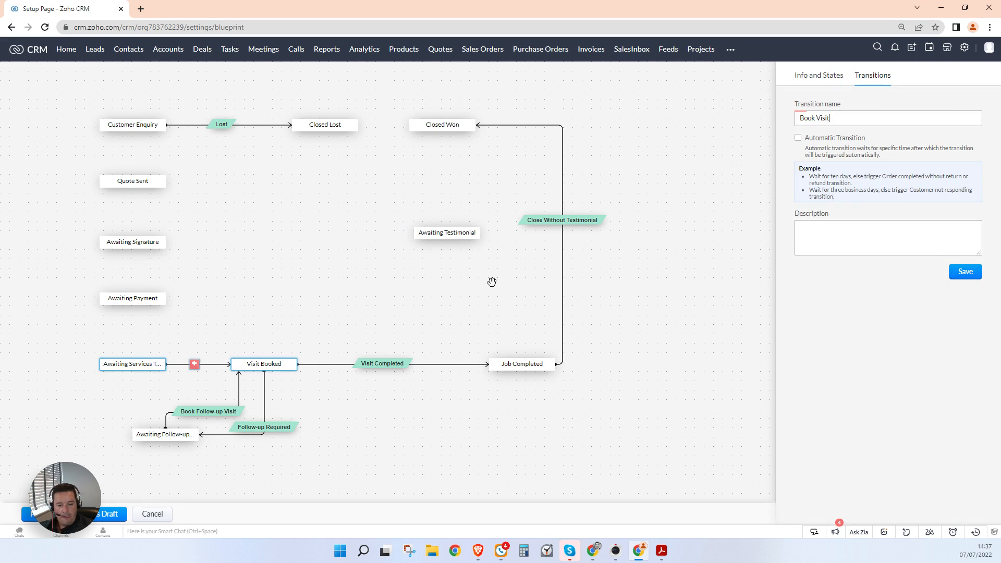
left_click(971, 280)
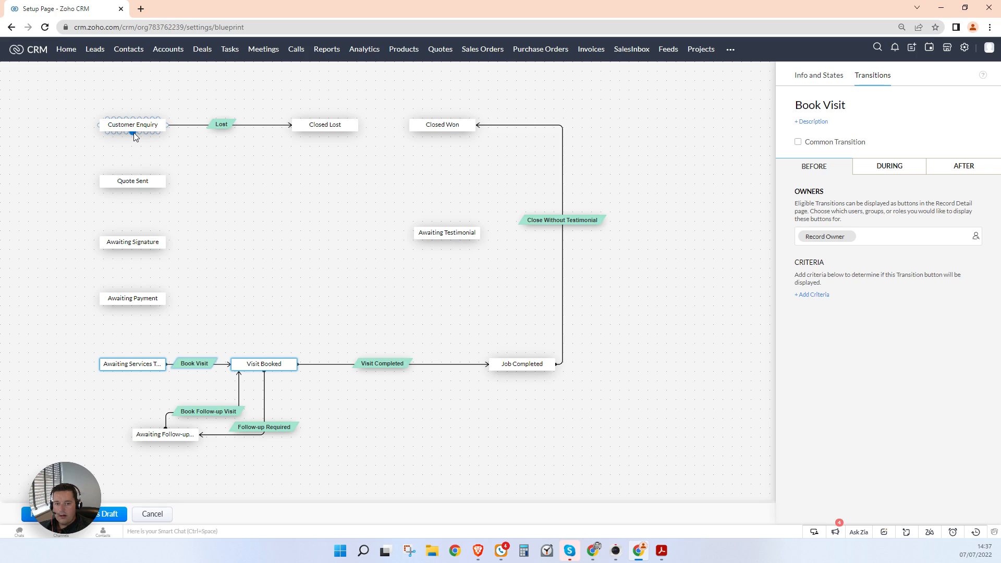
Step: Add the Send Quote transition from Customer Enquiry to Quote Sent
left_click_drag(134, 132, 132, 177)
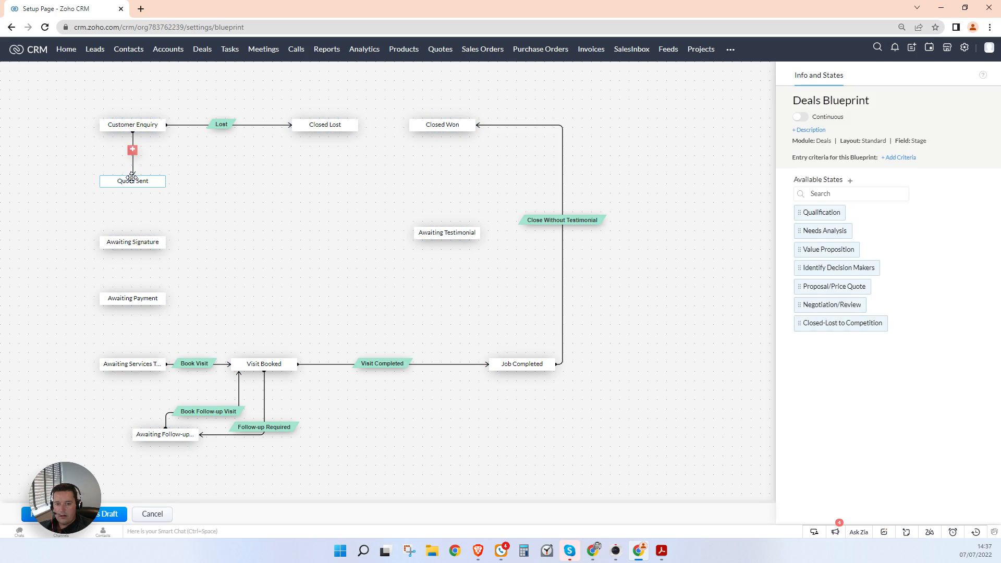
left_click(133, 149)
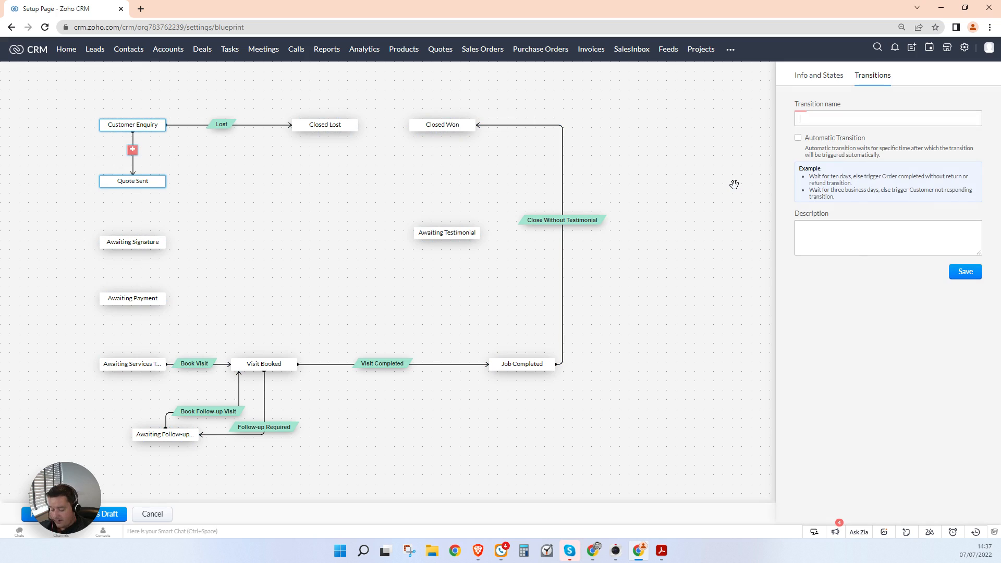
type("Send Quote")
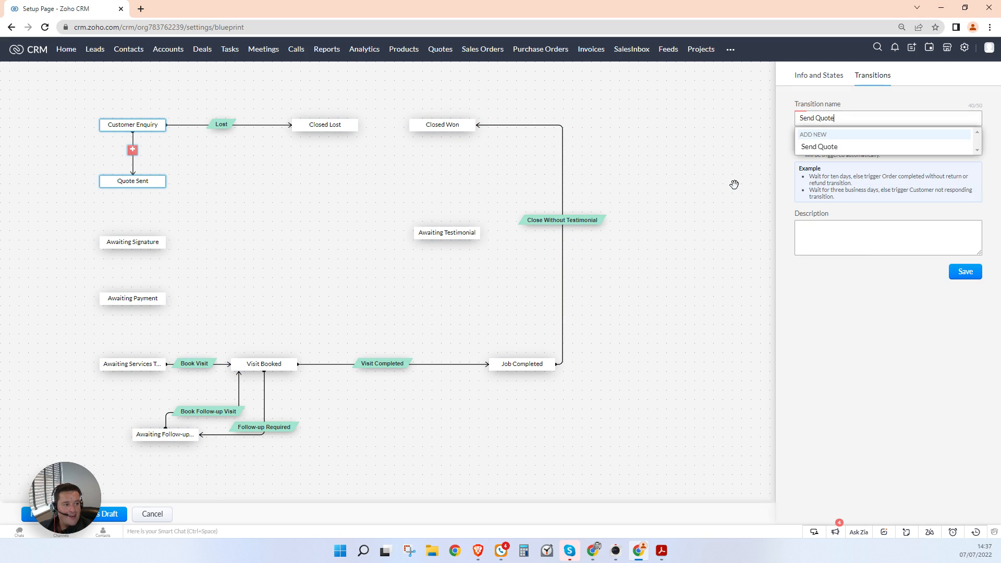
left_click(820, 147)
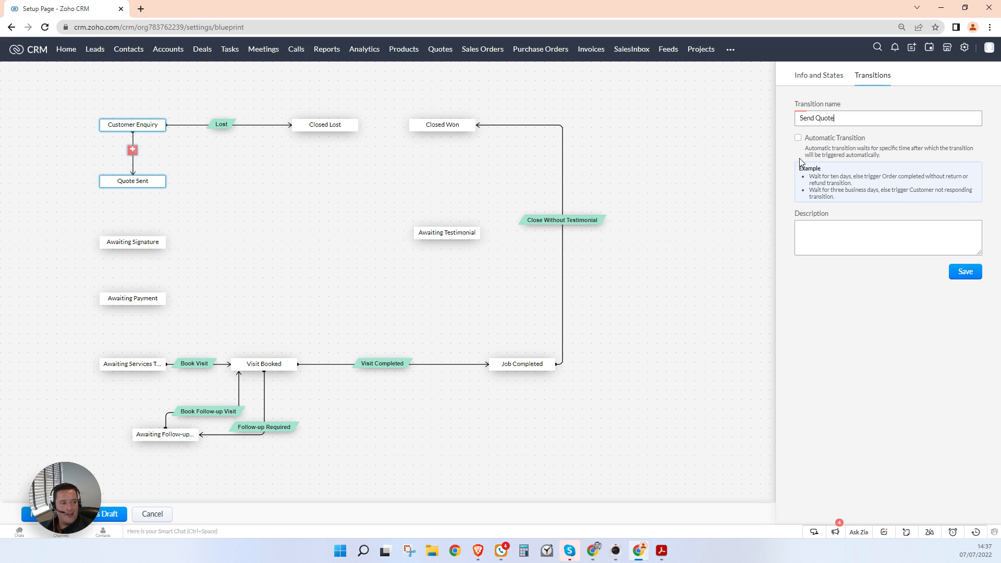
left_click(977, 277)
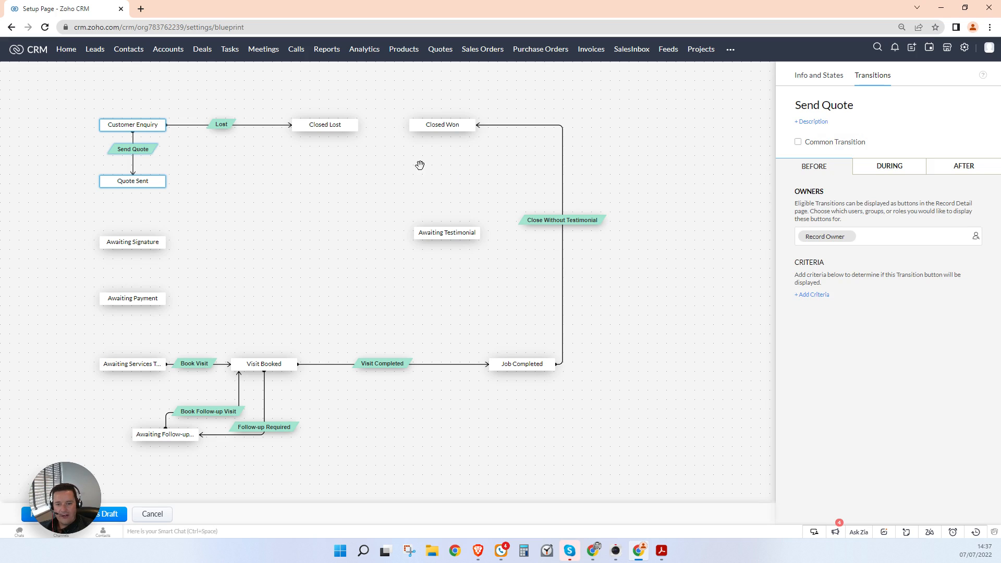
Step: Add the Quote Accepted transition from Quote Sent to Awaiting Signature
left_click_drag(133, 193, 133, 242)
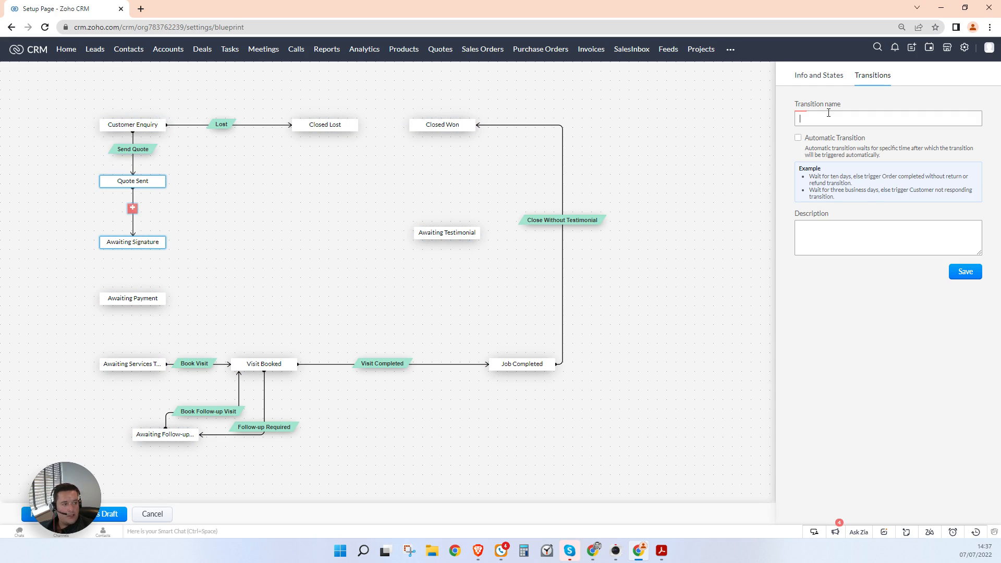
type("Quote Accepted")
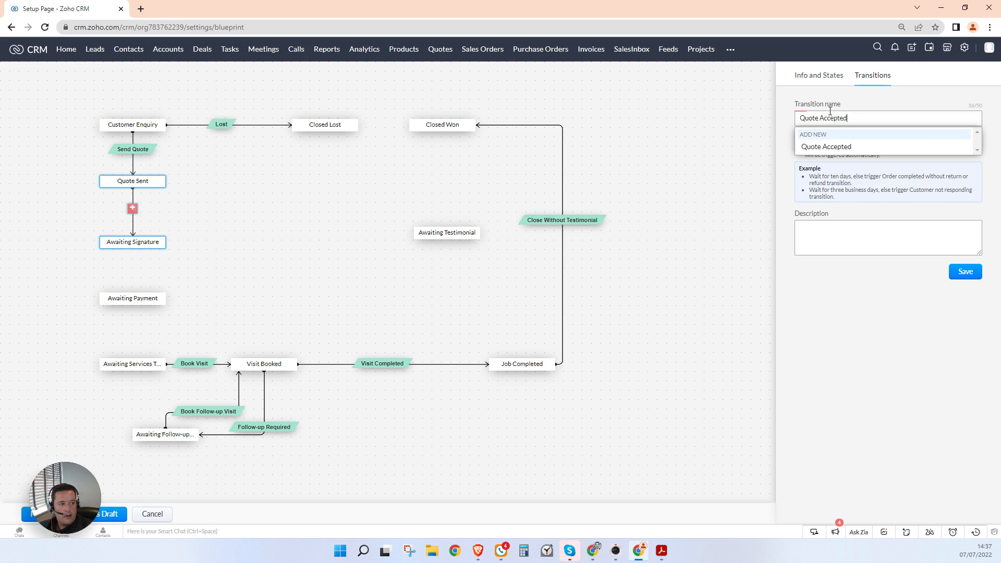
left_click(821, 149)
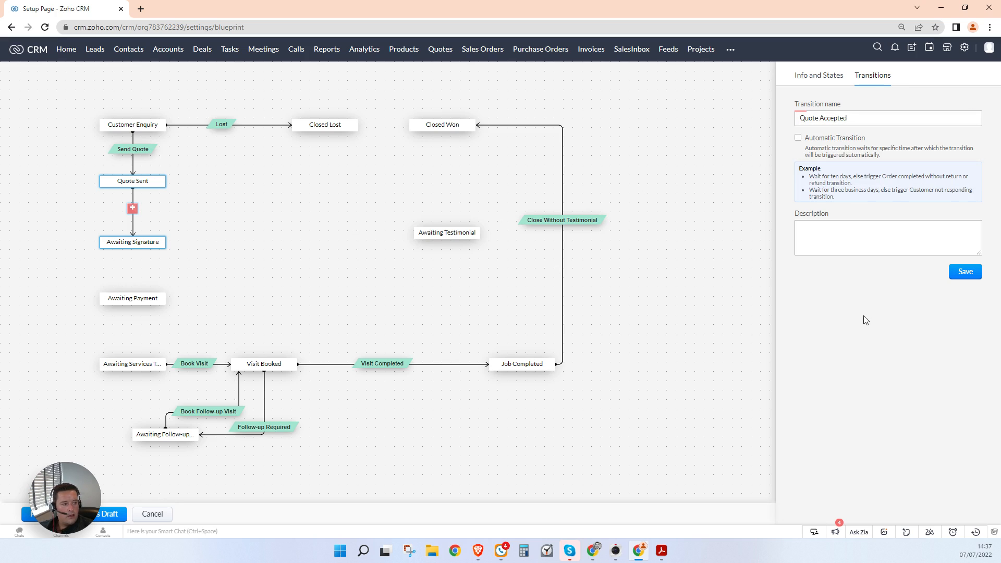
left_click(967, 276)
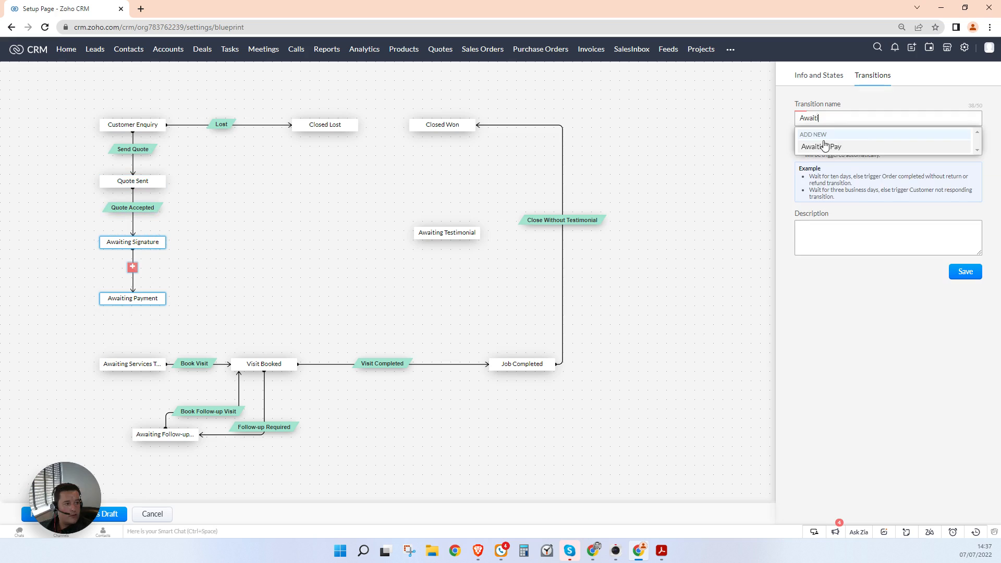
Step: Add the Agreement Signed transition as a new transition name
key("BackSpace")
key("BackSpace")
key("BackSpace")
key("BackSpace")
key("BackSpace")
key("BackSpace")
type("Agre")
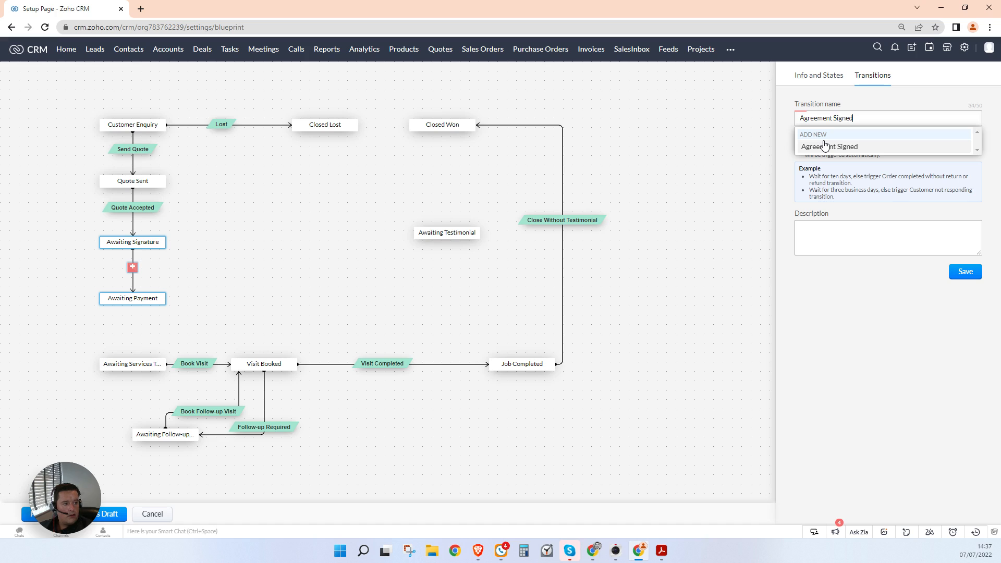
type("ement Signed")
left_click(824, 146)
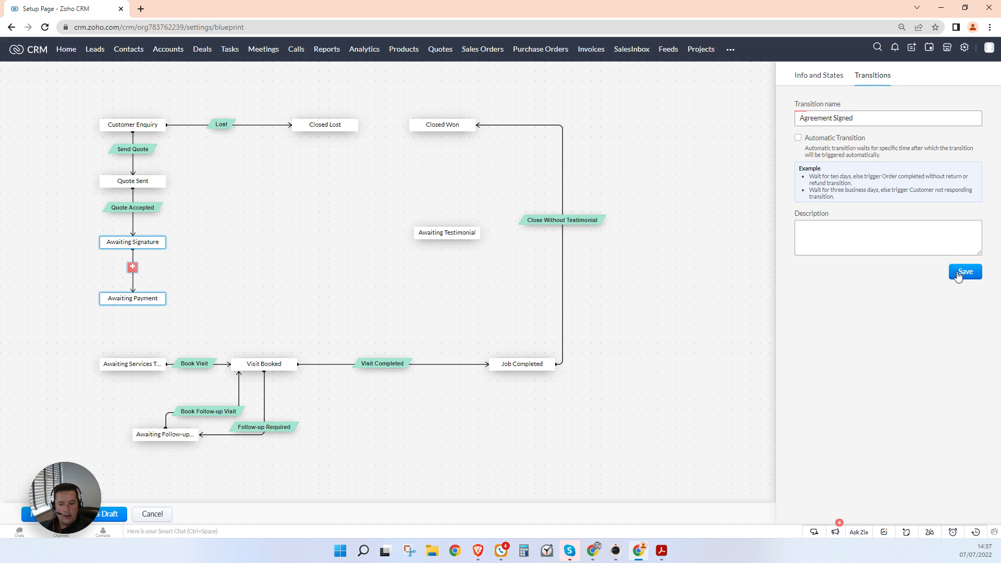
left_click(958, 275)
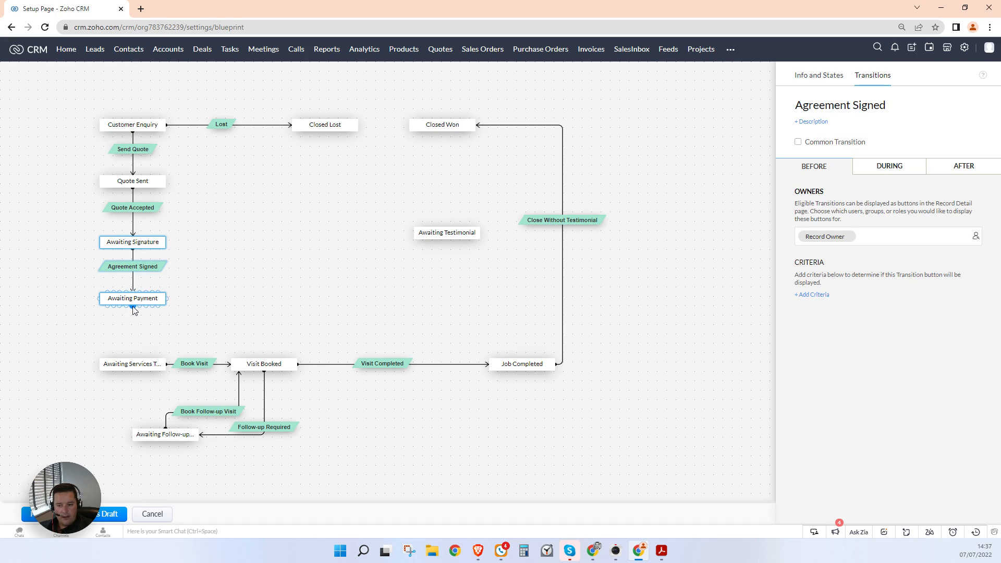
Step: Add the Payment Received transition from Awaiting Payment to the services-team stage
mouse_move(134, 311)
left_mouse_down()
mouse_move(111, 355)
mouse_move(133, 361)
left_mouse_up()
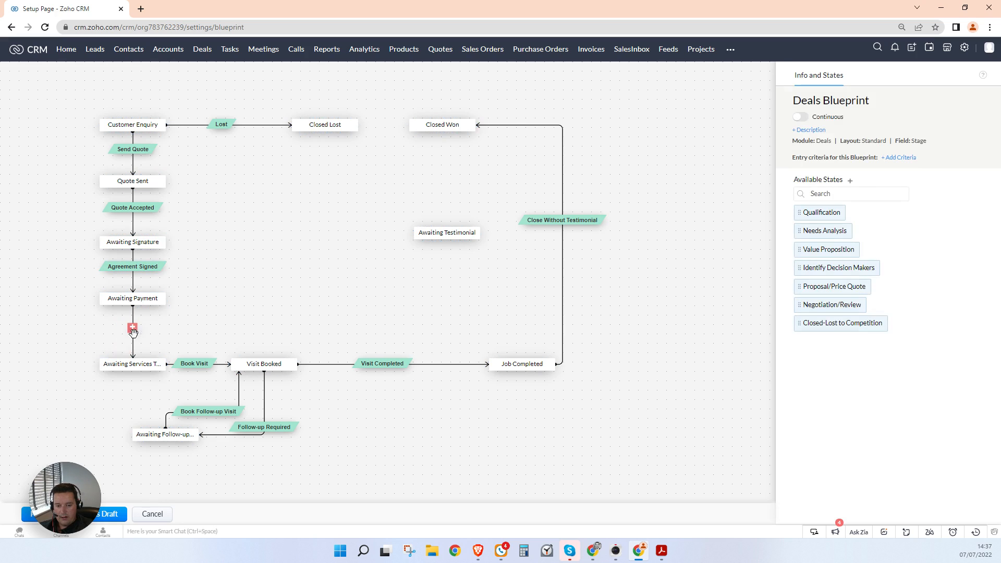
left_click(133, 329)
type("Payme")
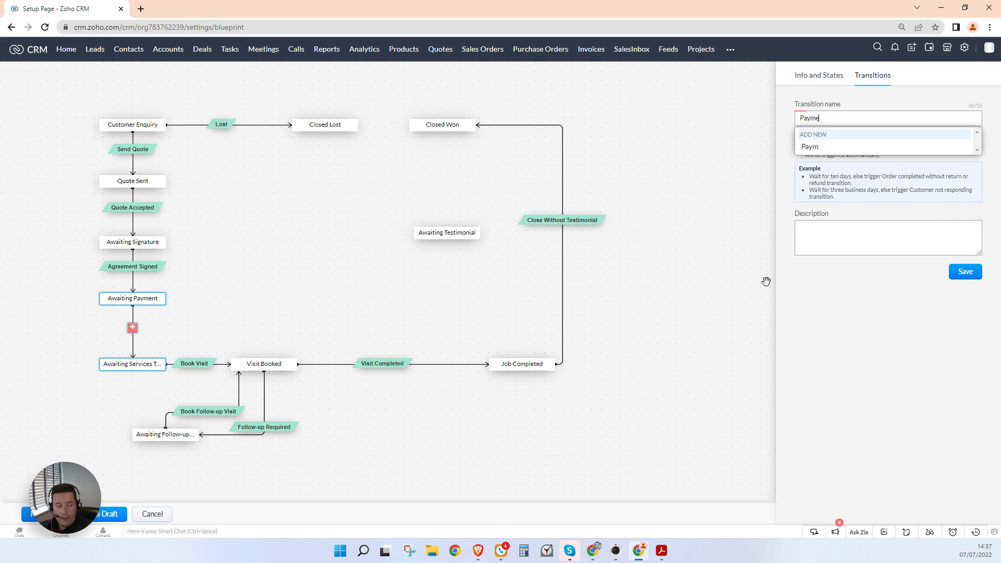
type("nt Received")
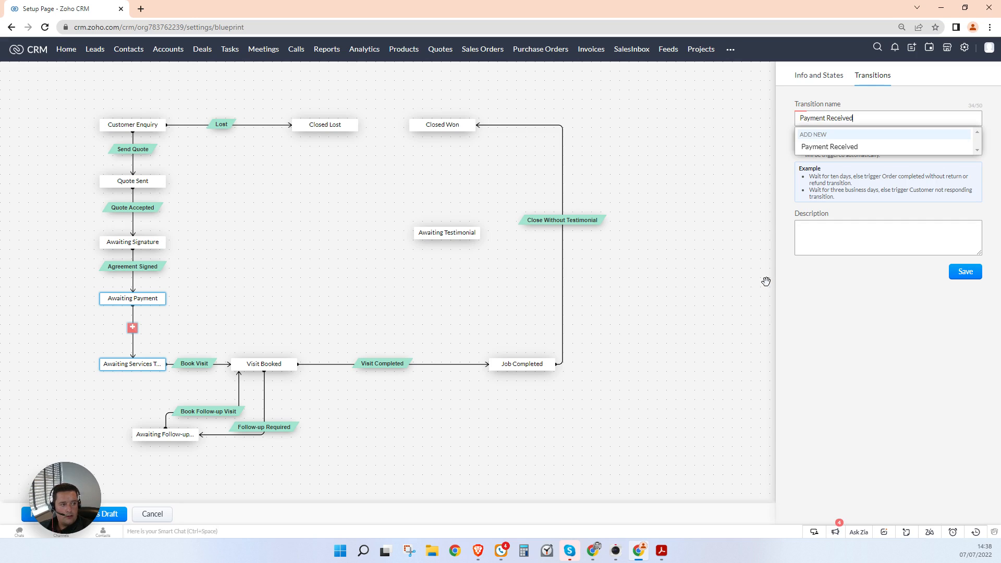
left_click(821, 148)
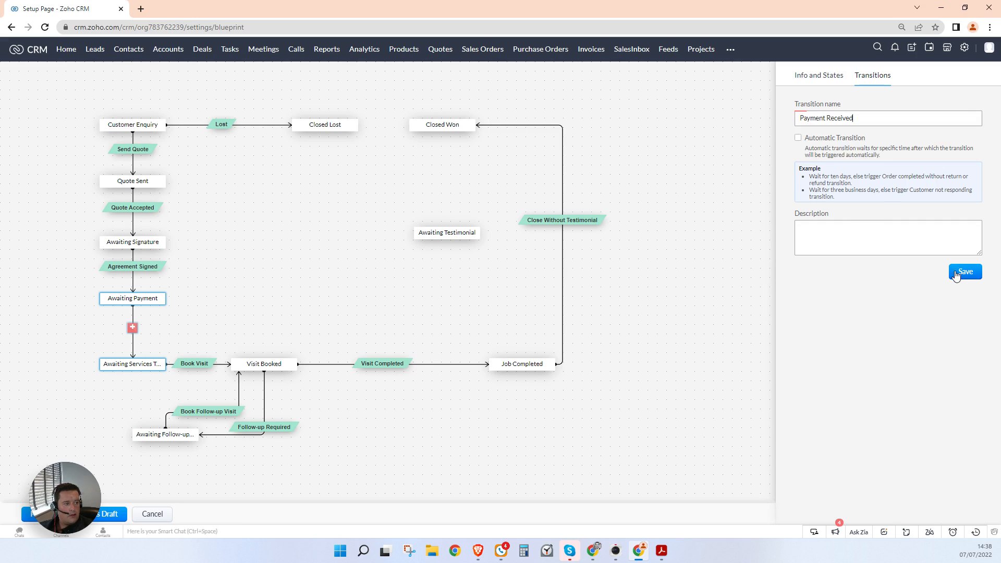
left_click(958, 273)
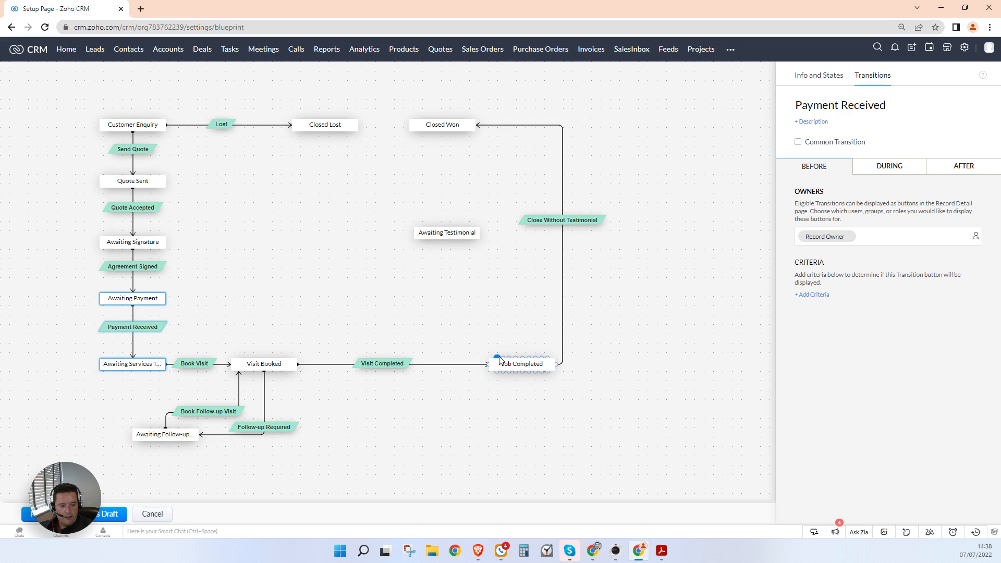
Step: Add the Request Testimonial transition from Job Completed to Awaiting Testimonial
mouse_move(522, 359)
left_mouse_down()
mouse_move(443, 231)
mouse_move(447, 241)
left_mouse_up()
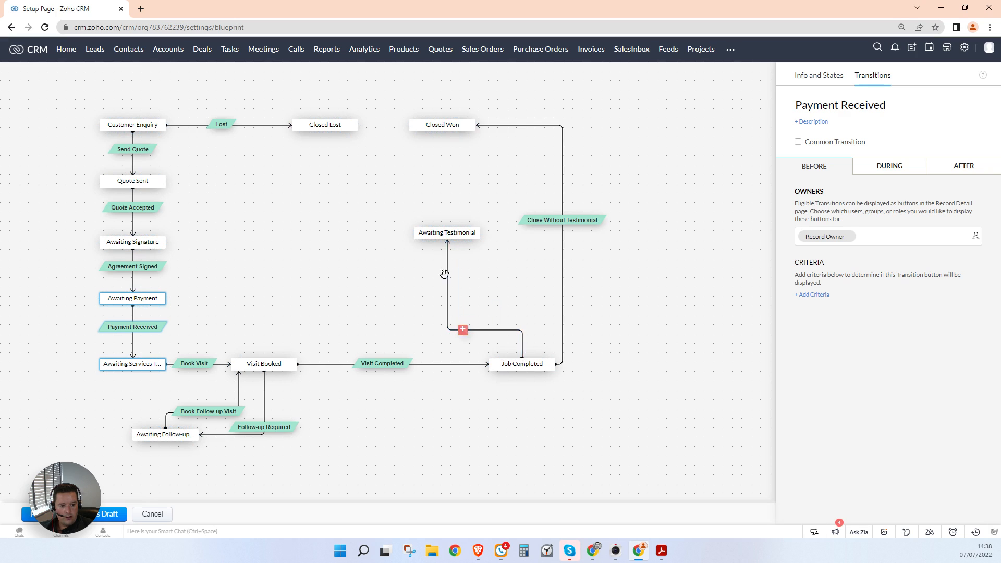
left_click(462, 329)
type("Request Testi")
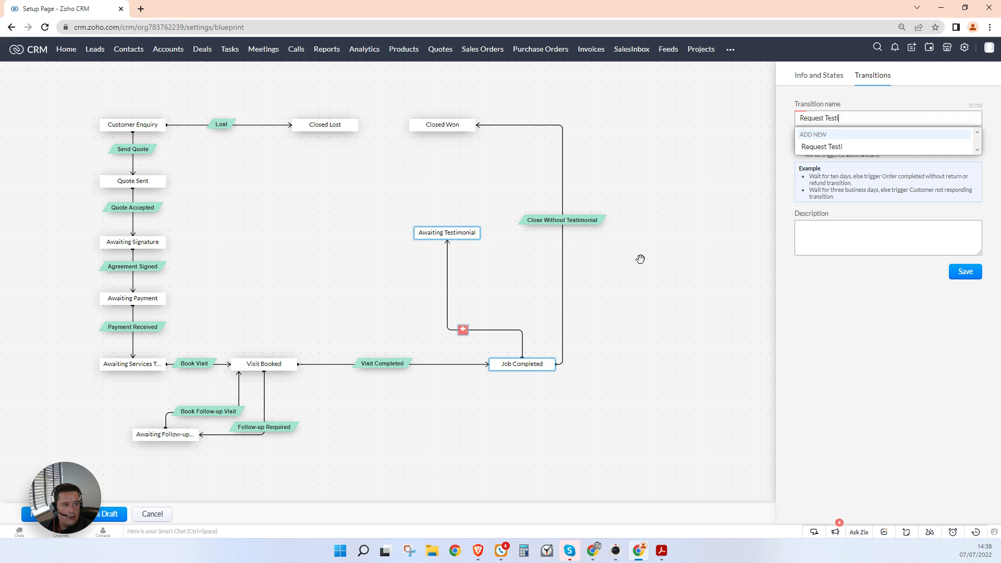
type("monial")
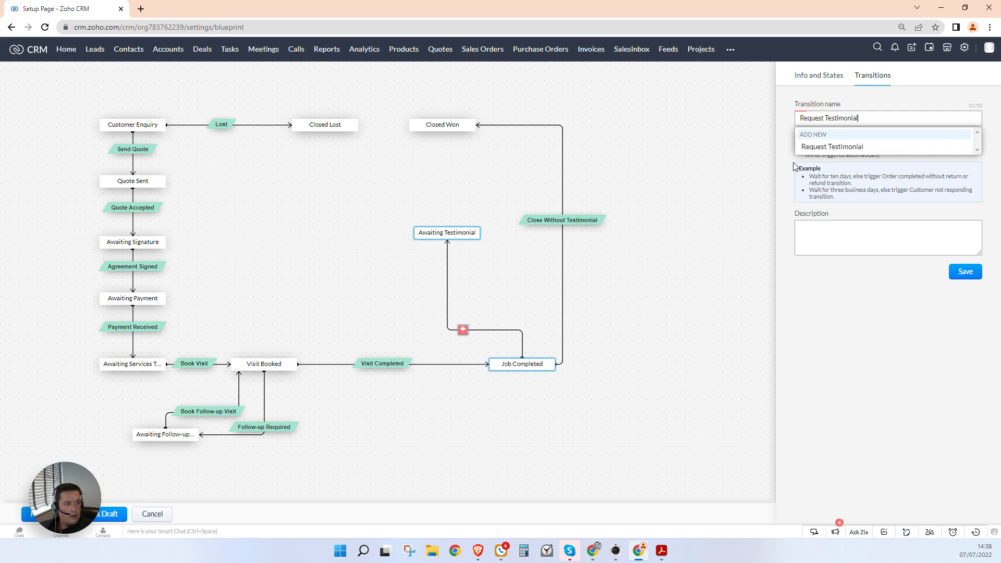
left_click(829, 147)
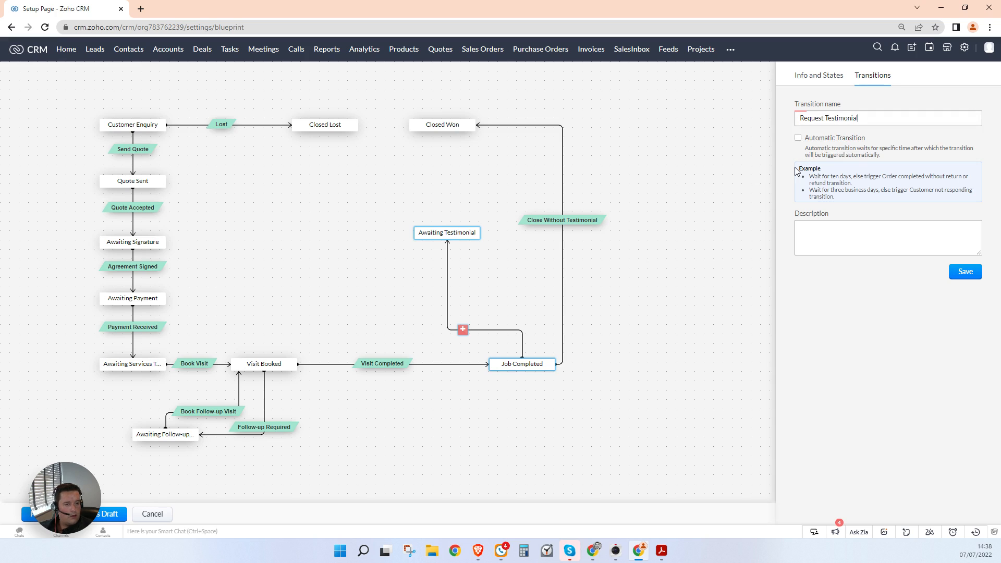
left_click(964, 273)
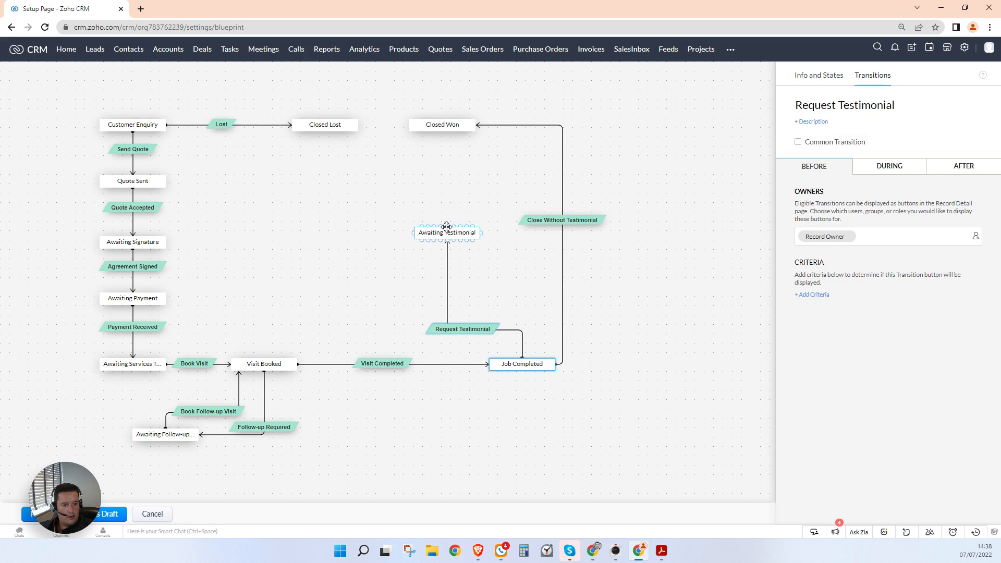
Step: Add Testimonial Received from Awaiting Testimonial to Closed Won and tidy the node positions
left_click_drag(448, 229, 442, 131)
left_click(443, 186)
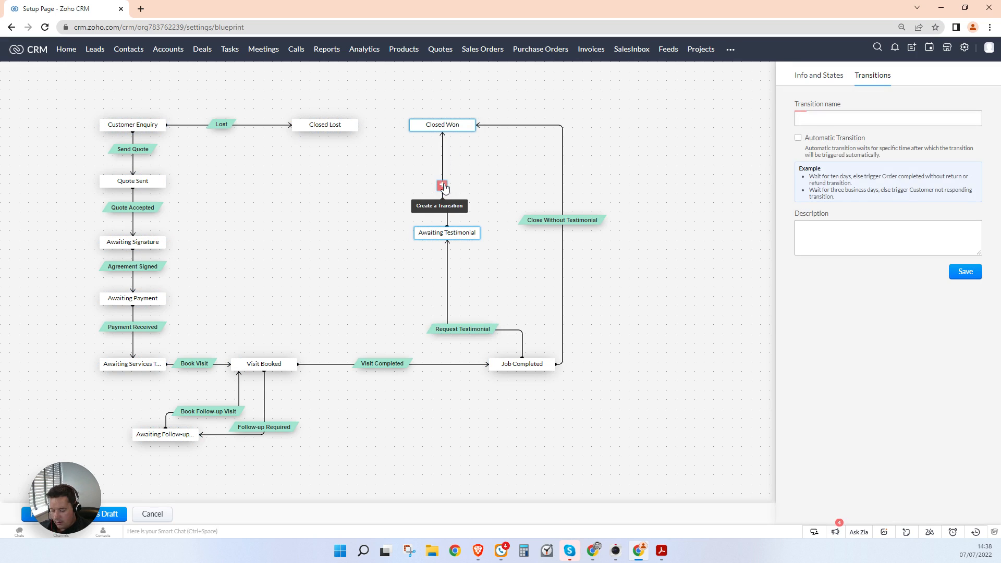
type("Testimonial R")
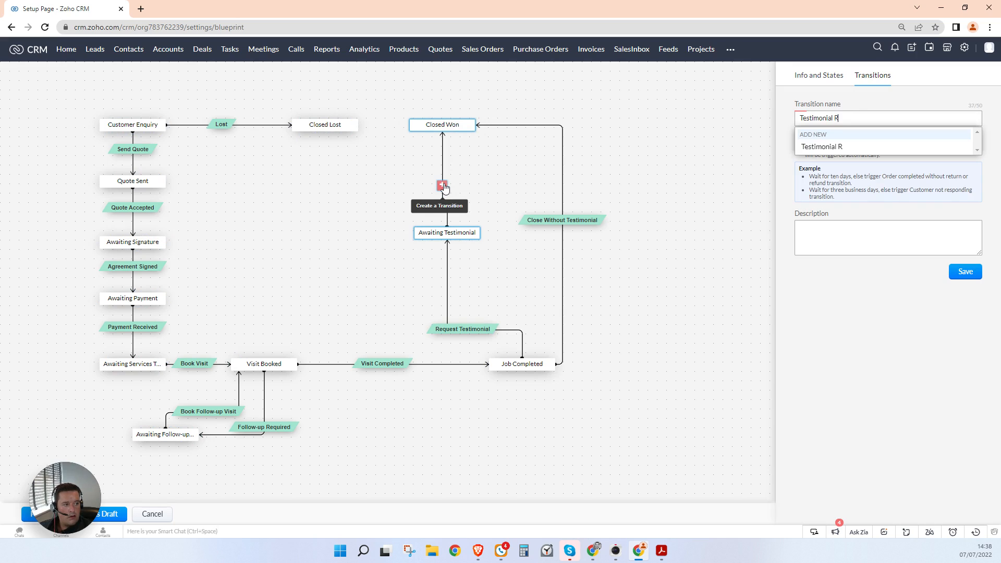
type("eceived")
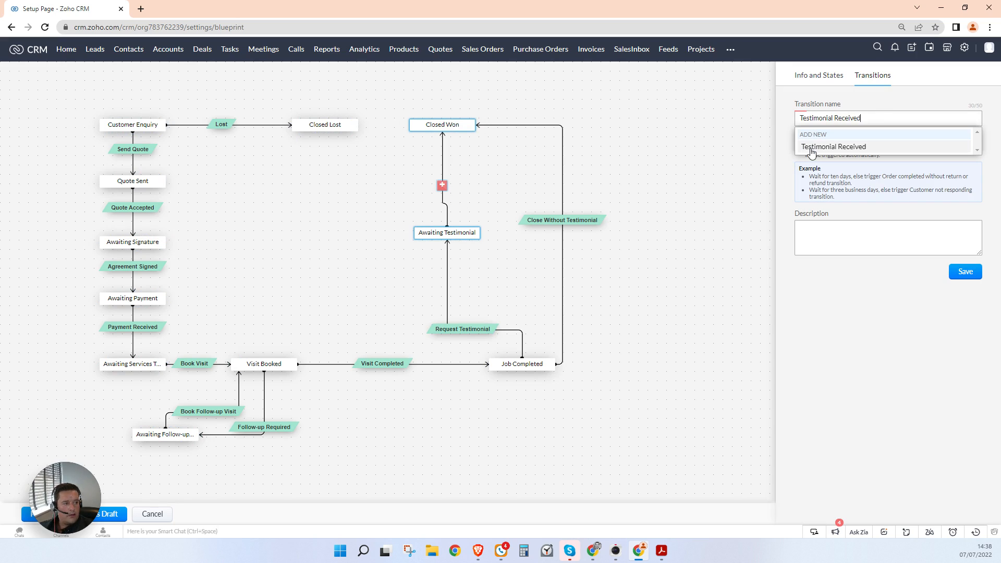
left_click(965, 271)
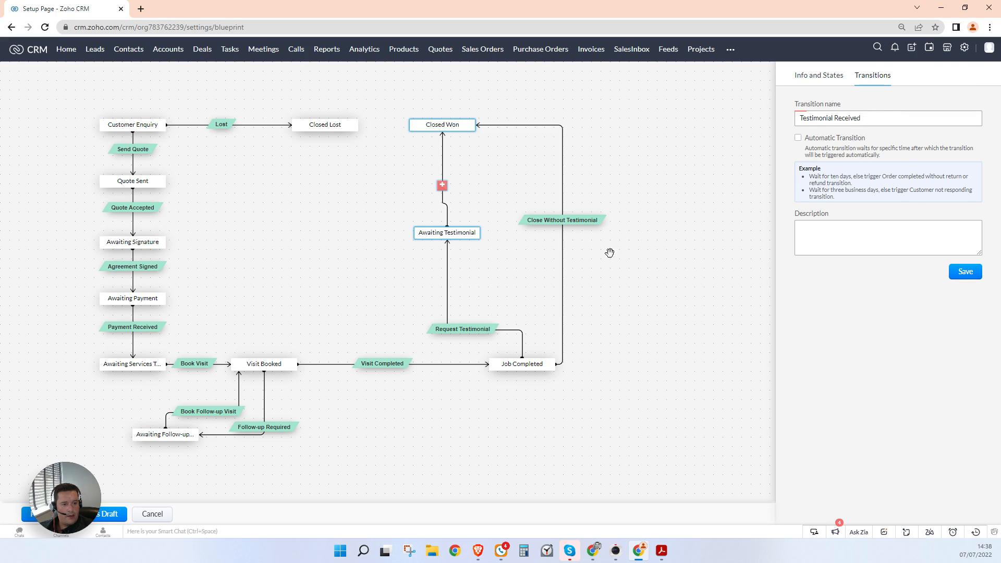
left_click_drag(462, 229, 451, 231)
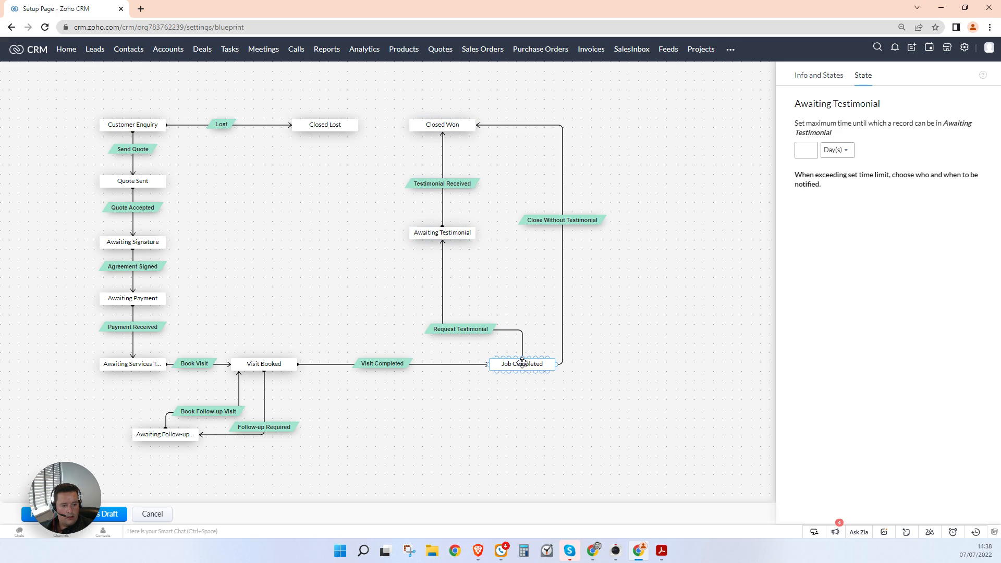
left_click_drag(518, 362, 490, 365)
left_click(629, 468)
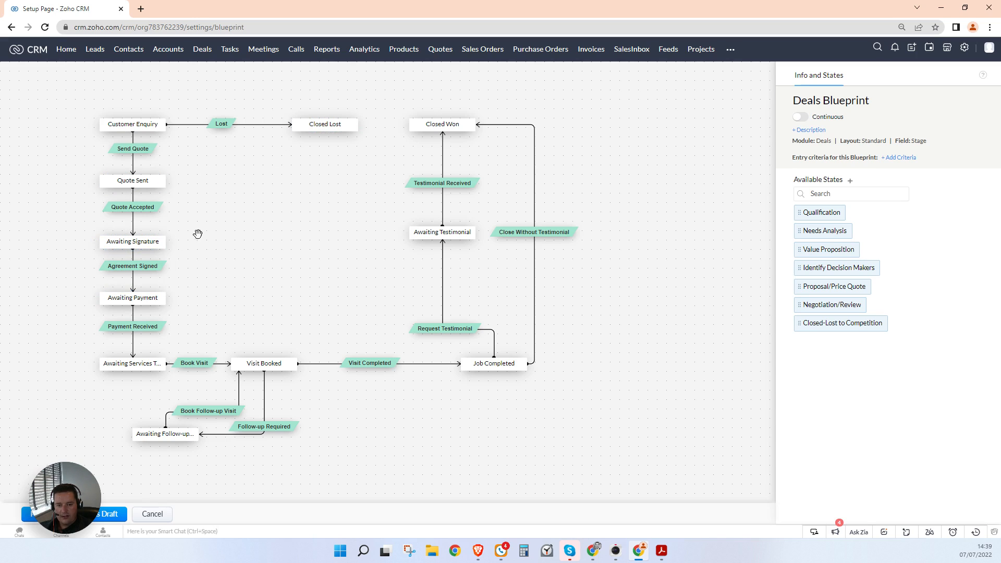
Step: Make Lost a common transition covering Customer Enquiry, Awaiting Signature and Awaiting Payment
left_click(223, 129)
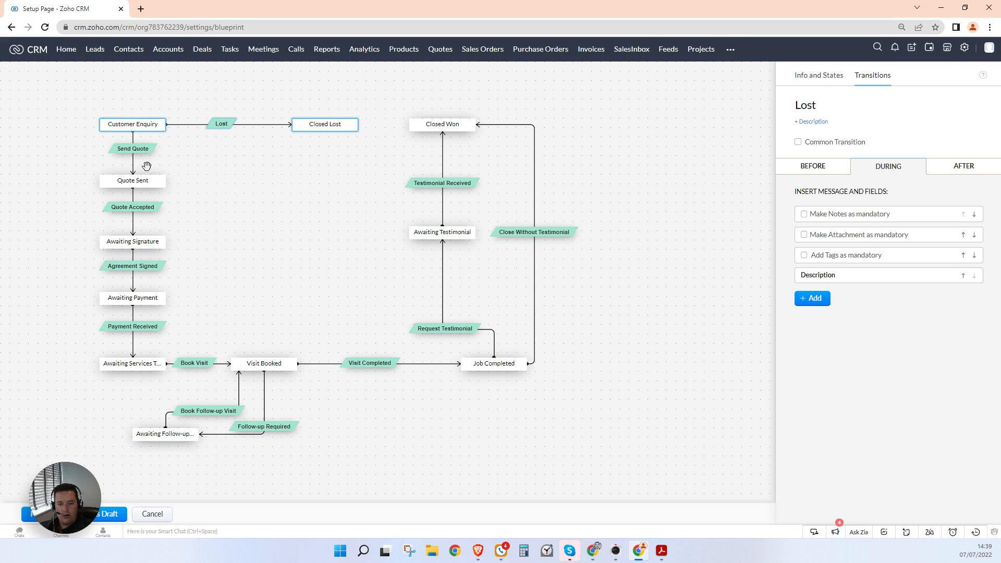
left_click(798, 142)
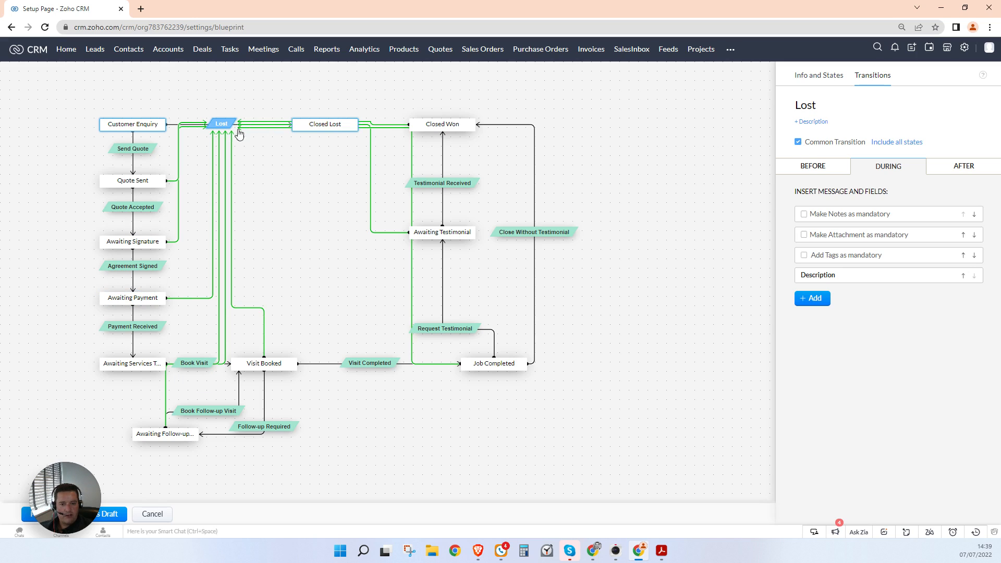
left_click(908, 144)
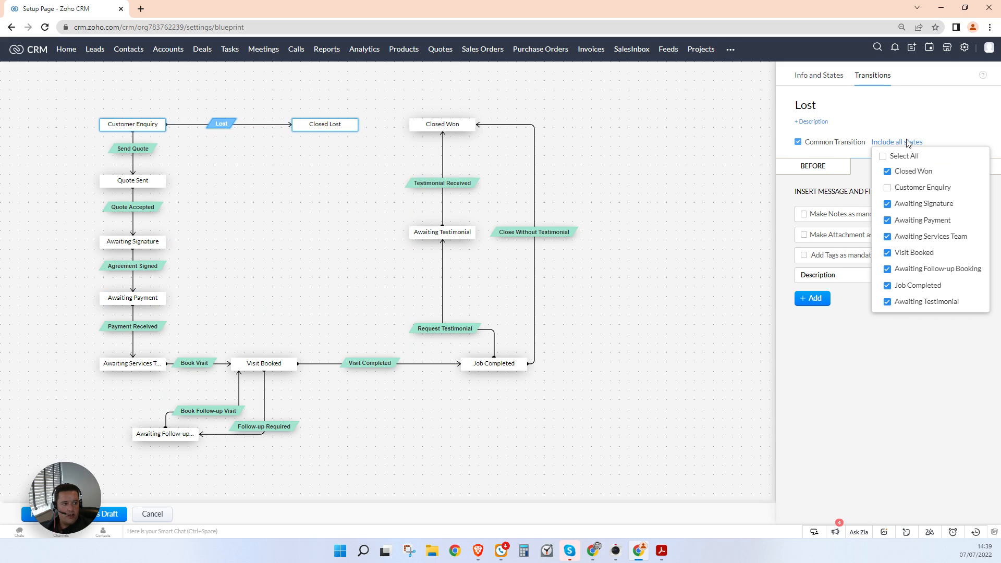
left_click(885, 159)
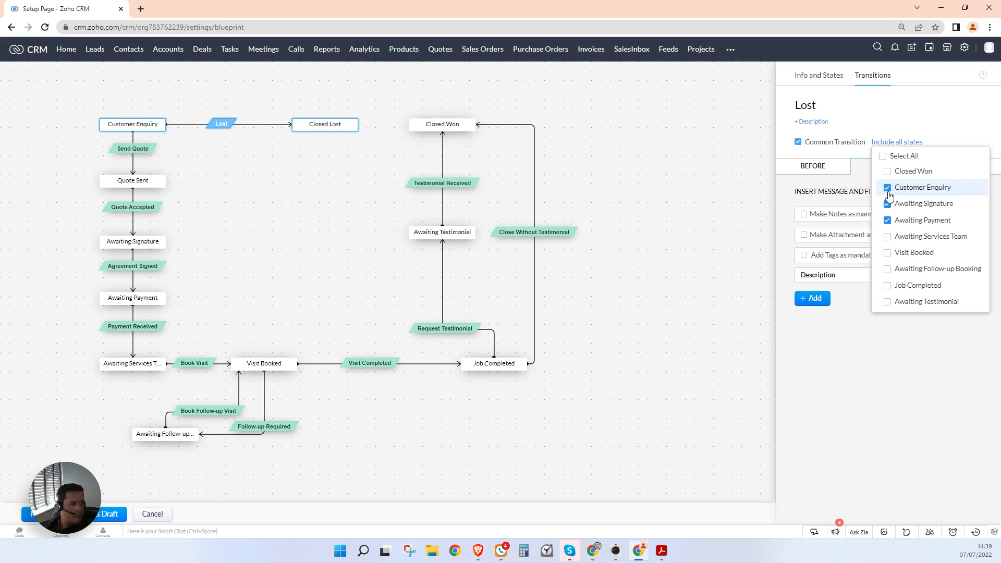
left_click(934, 351)
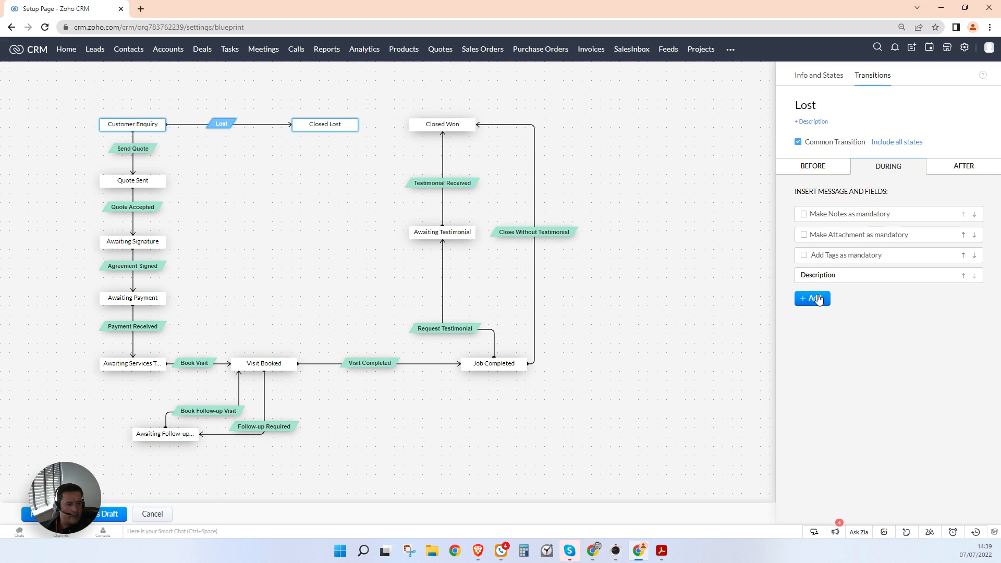
left_click(675, 283)
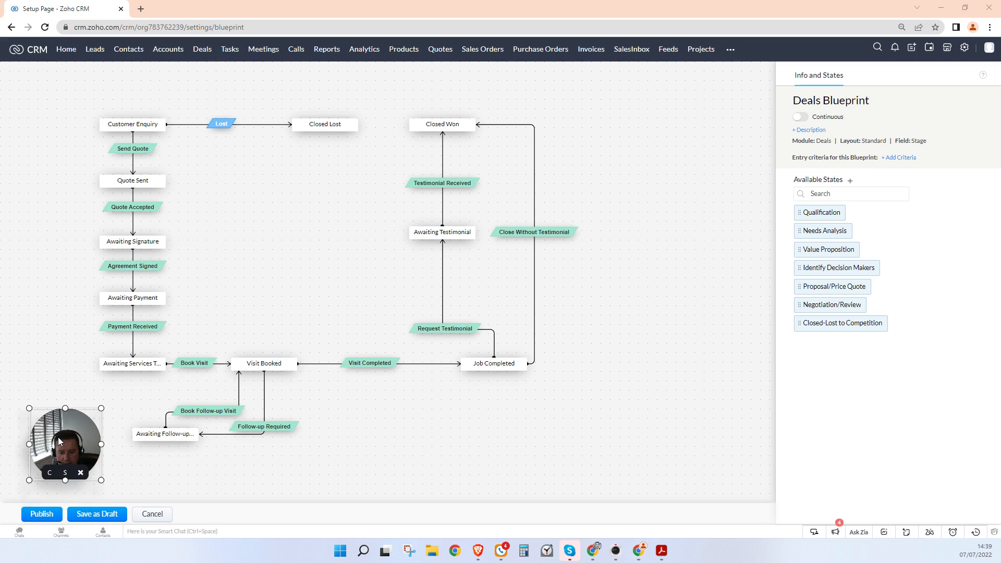
Step: Publish the Deals Blueprint despite the loop warning and reopen it
left_click(42, 516)
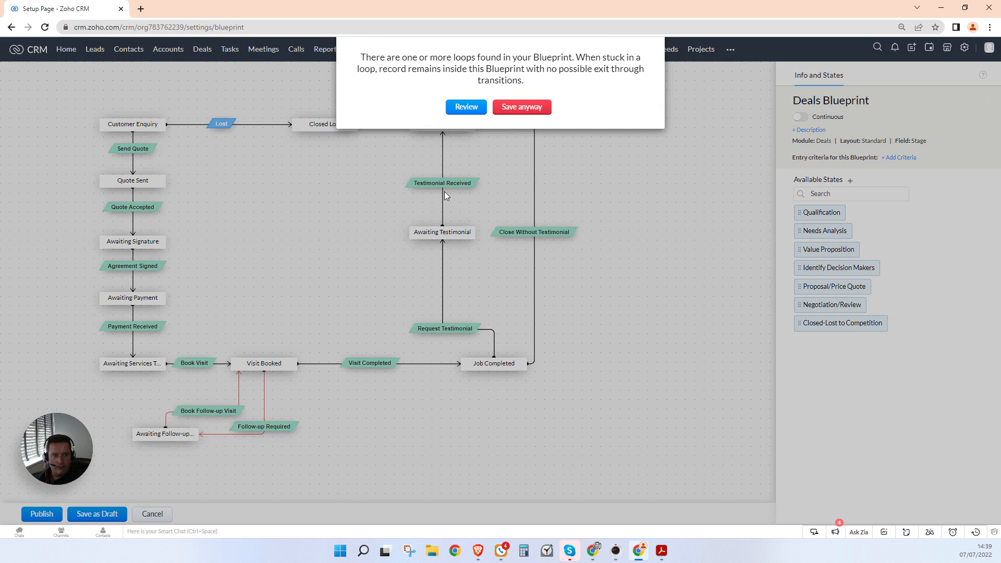
left_click(515, 108)
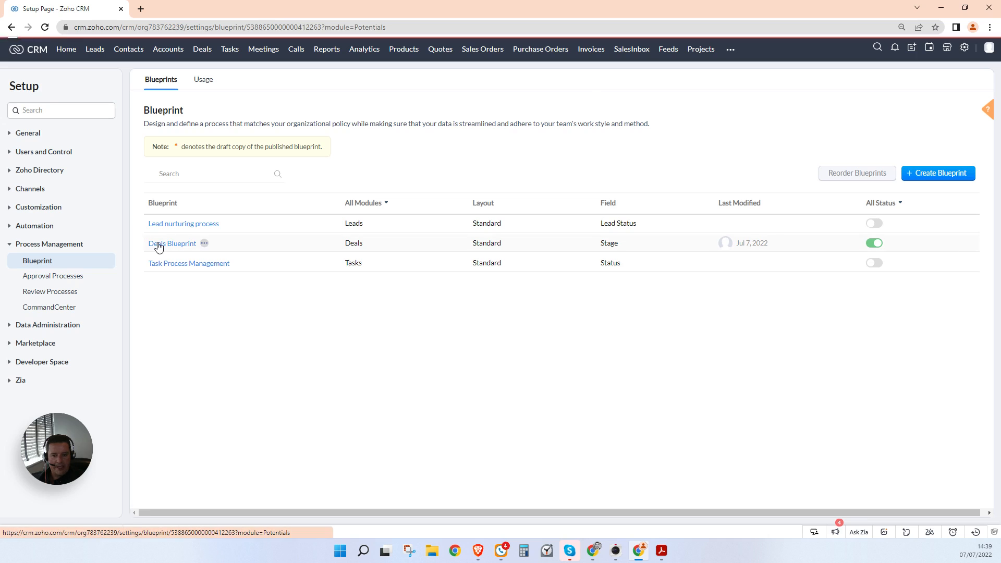
left_click(157, 244)
Step: Review the states included in the Lost transition, then deselect it
left_click(232, 129)
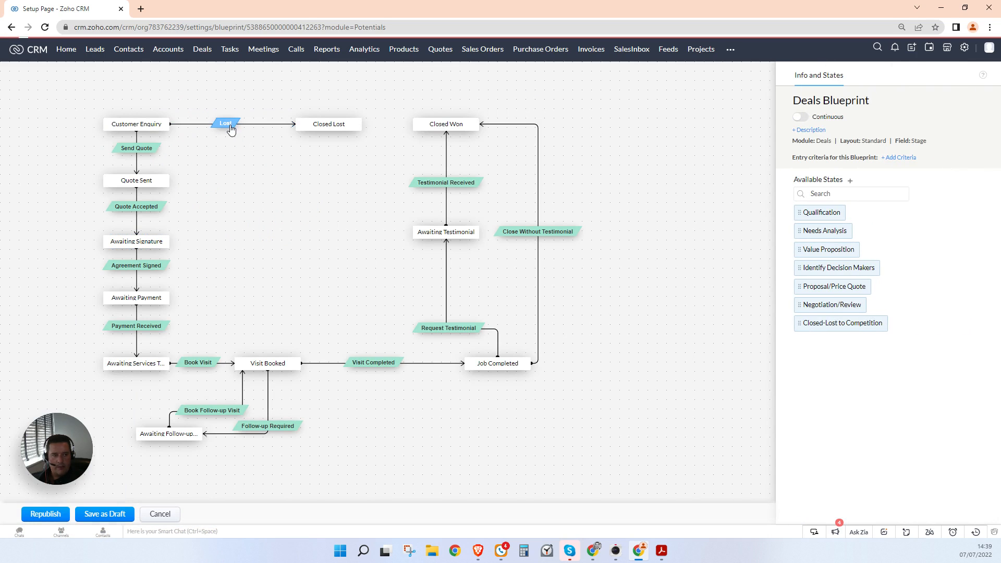
left_click(898, 142)
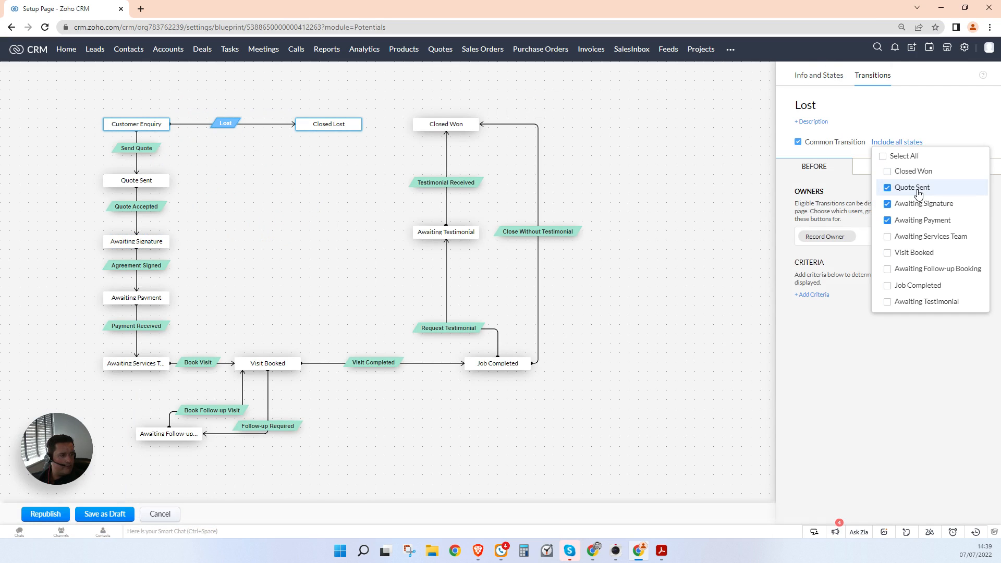
left_click(713, 220)
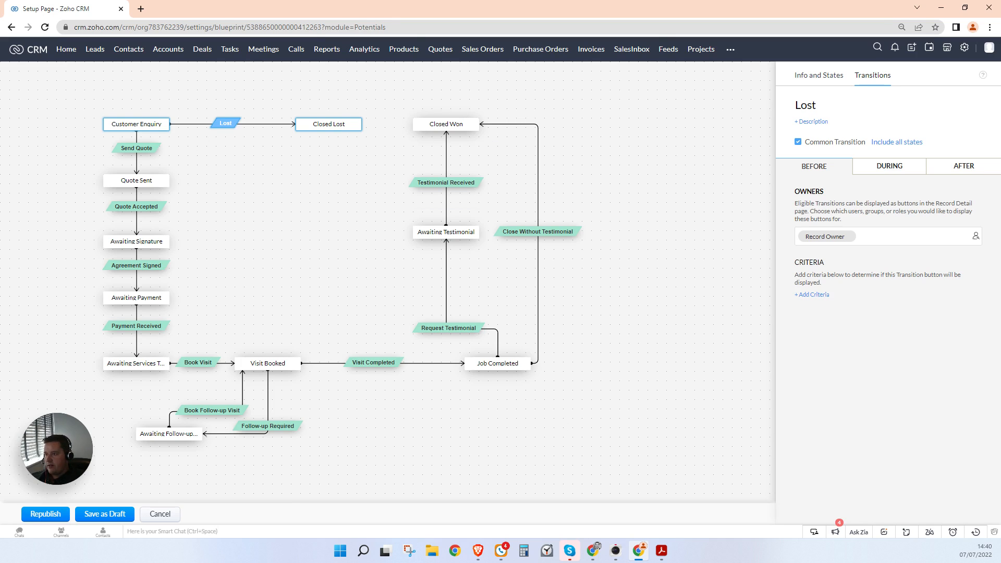
left_click_drag(0, 16, 0, 24)
key("ctrl+shift+plus")
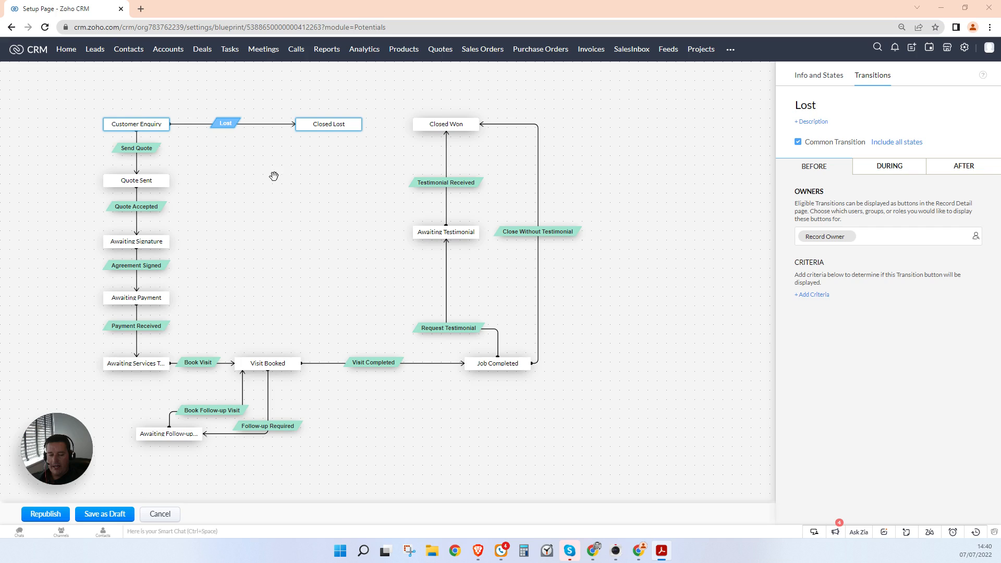
left_click(672, 209)
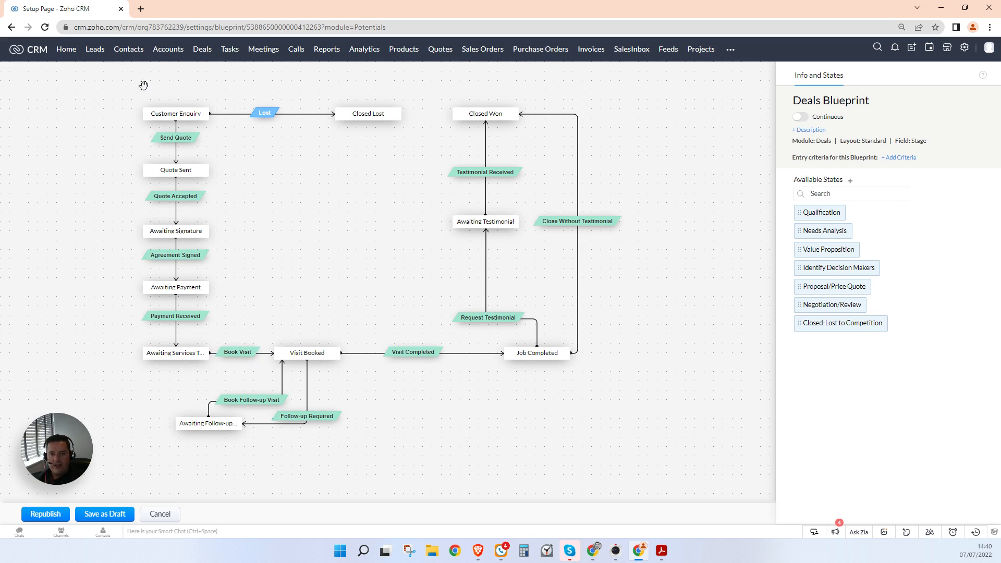
Step: Open the Deals Standard layout via Setup > Modules and Fields in a new tab
middle_click(68, 52)
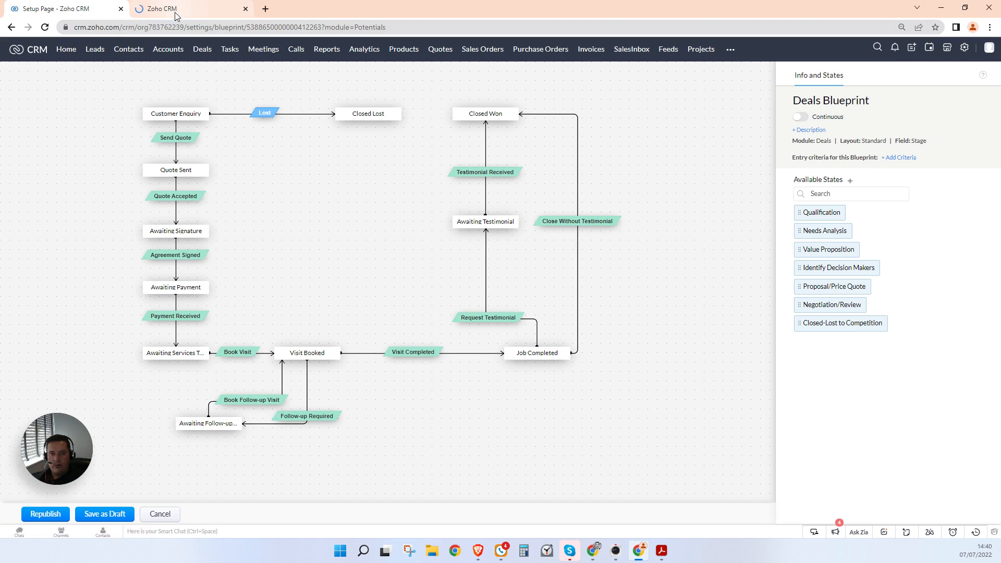
left_click(174, 11)
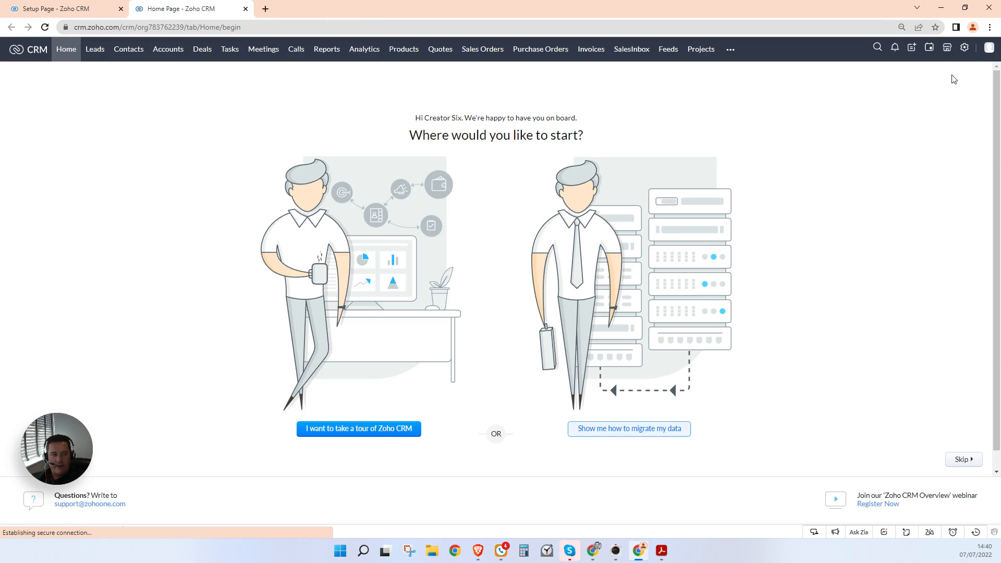
left_click(965, 49)
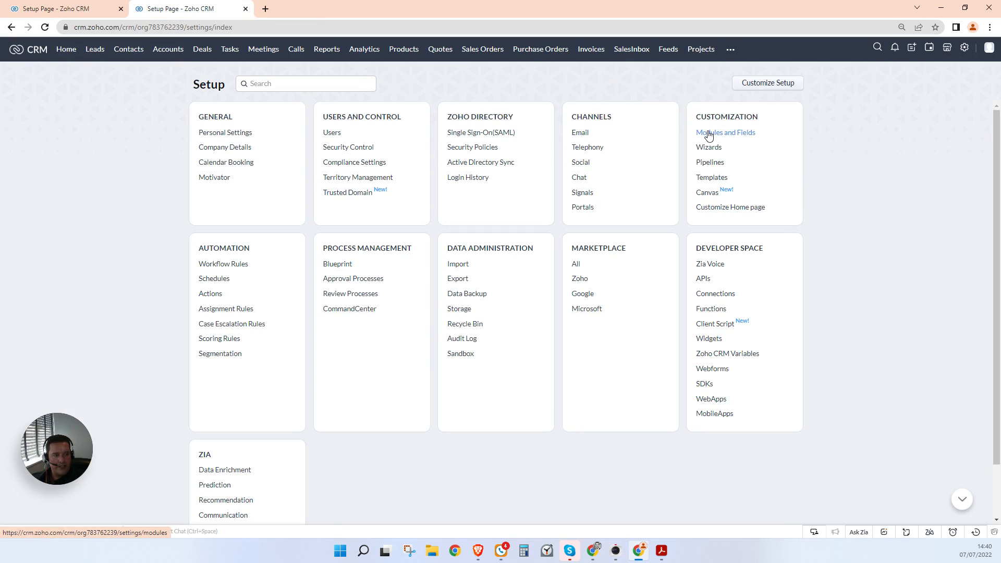
left_click(725, 132)
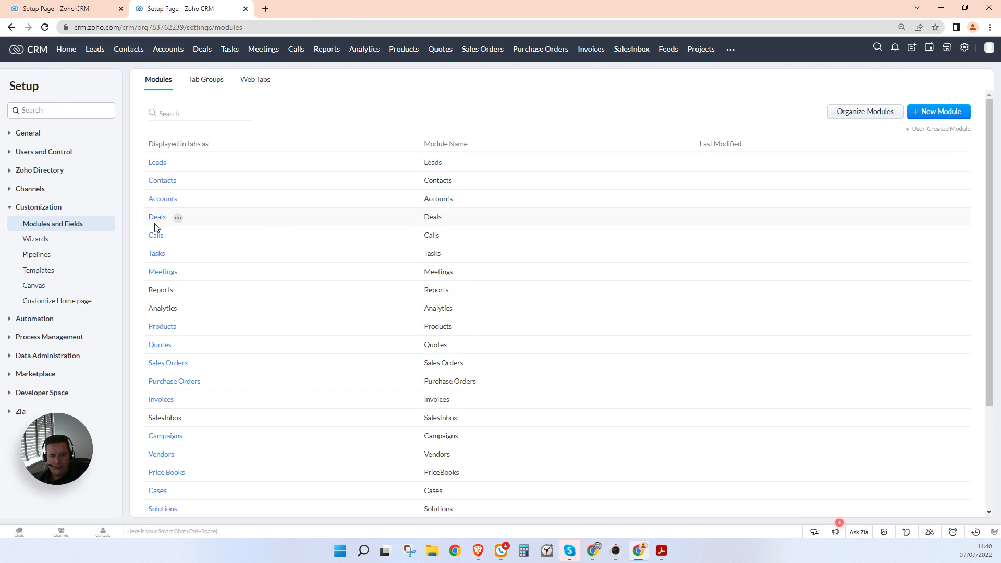
left_click(156, 218)
left_click(156, 216)
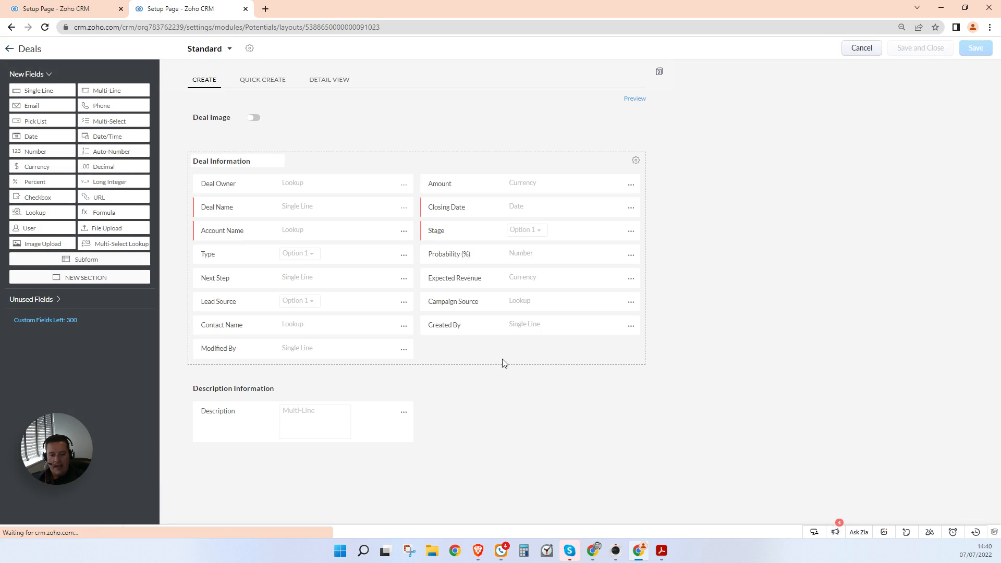
Step: Add a Visit Information section containing a Date/Time field named 'Visit Booked for'
left_click_drag(64, 277, 458, 279)
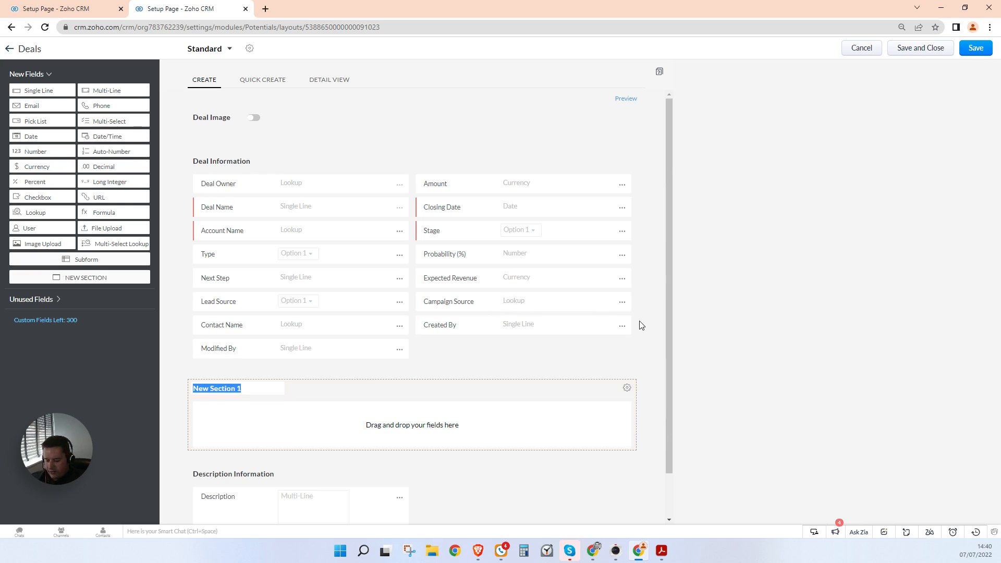
type("Visi")
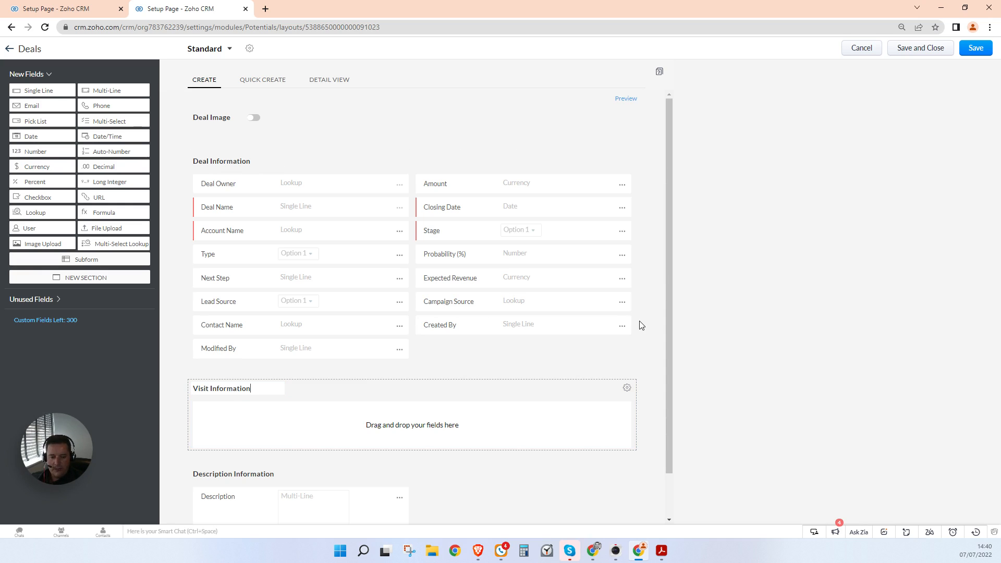
type("t Information")
left_click(717, 328)
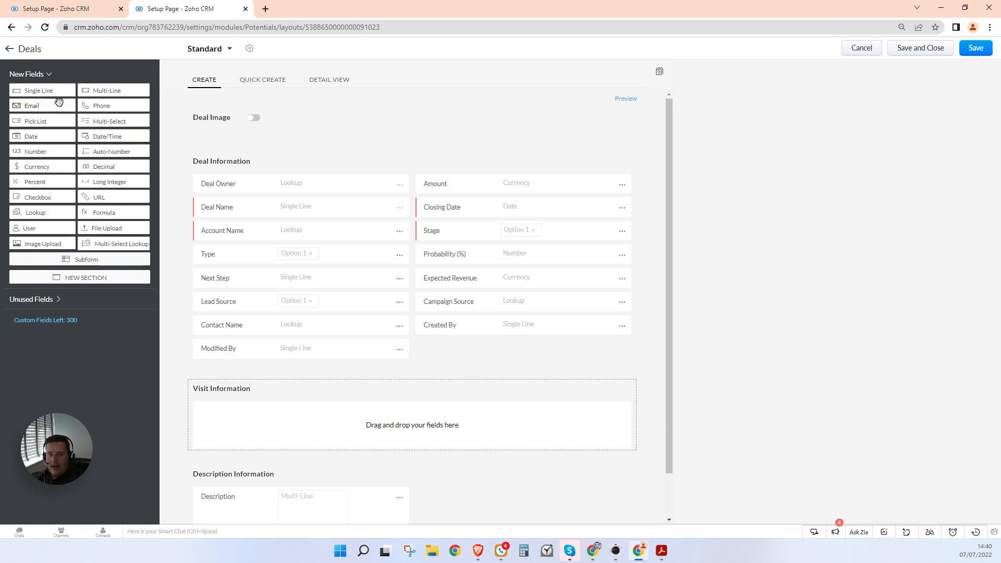
left_click_drag(107, 137, 331, 409)
type("Visit Booked")
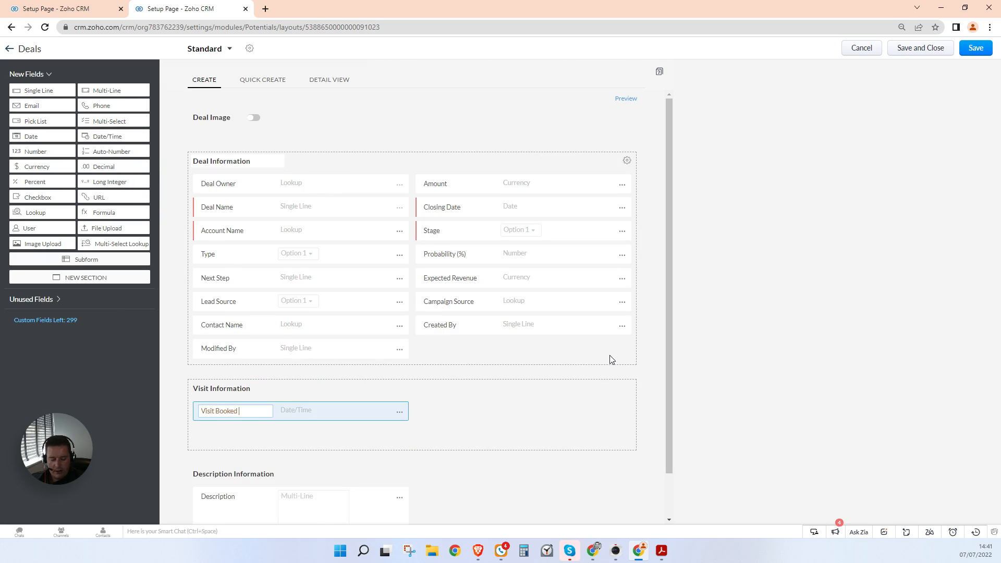
type(" for")
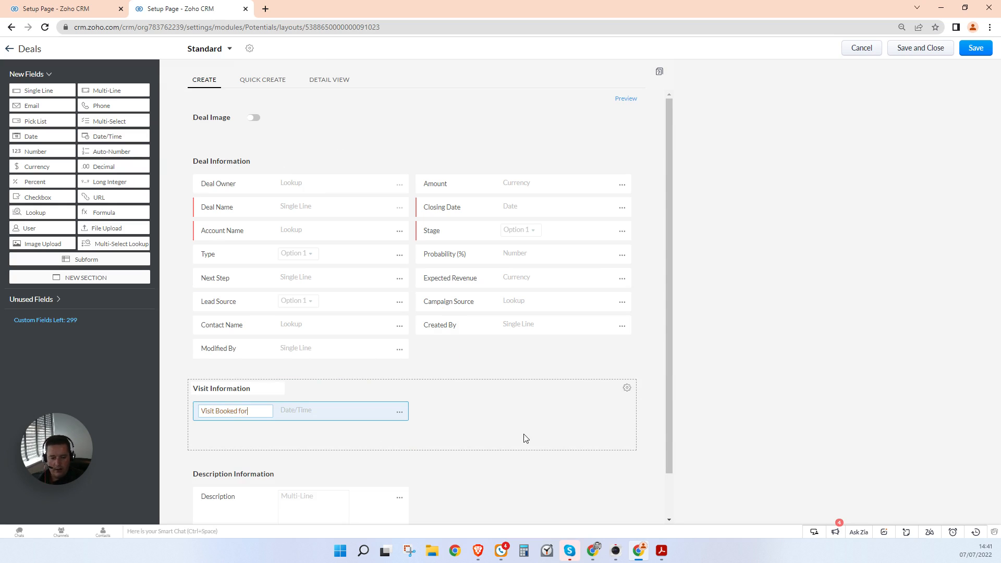
left_click(730, 422)
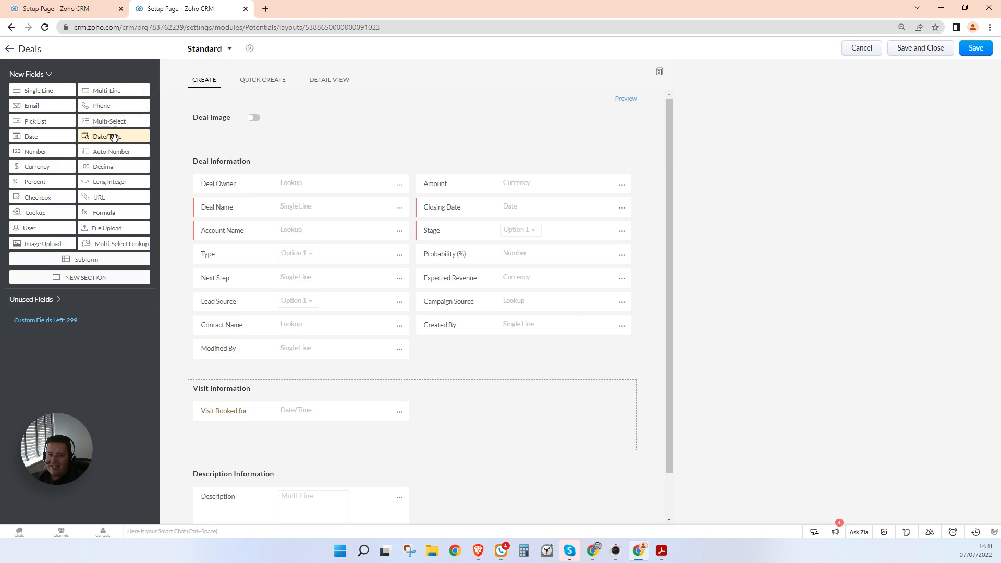
Step: Add an Engineer Name pick list to Visit Information with the first engineer options
left_click_drag(42, 122, 281, 435)
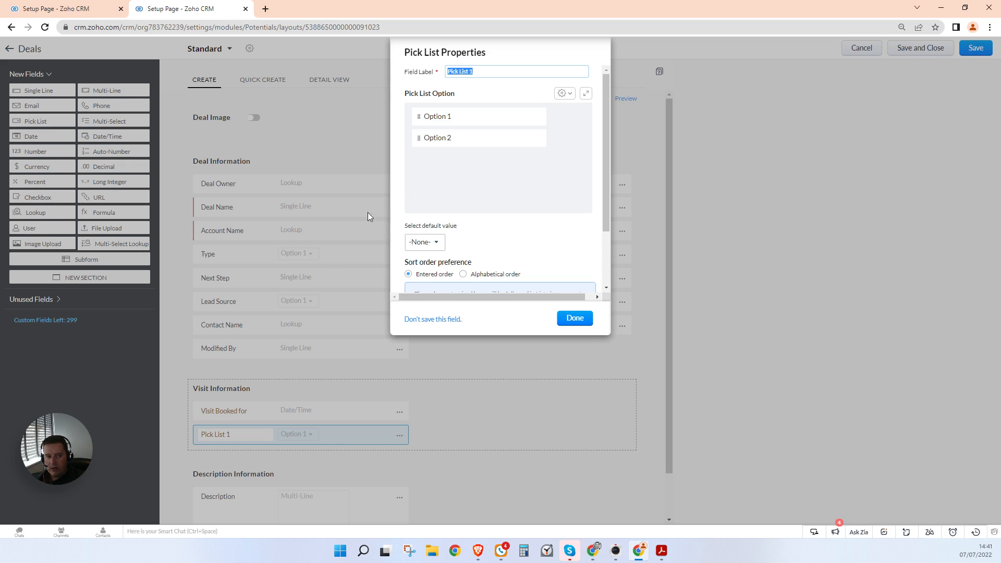
type("Engine")
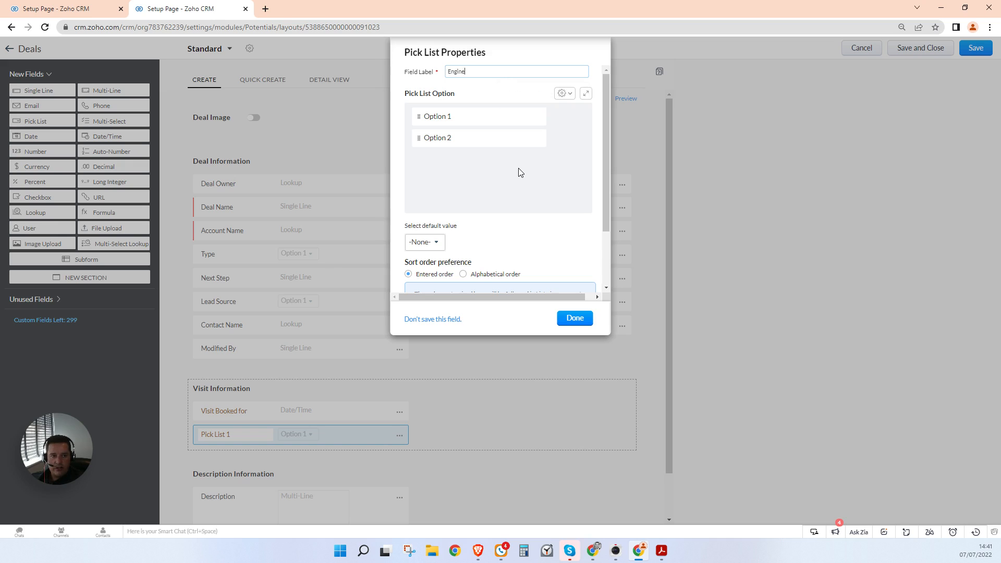
type("er Name")
key("Tab")
type("Tom")
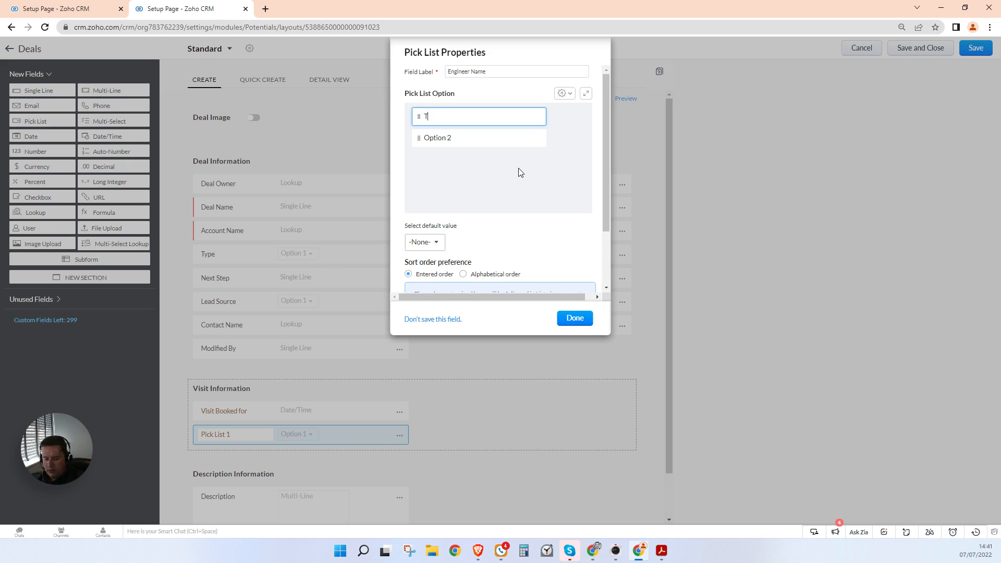
key("Tab")
type("Jerry")
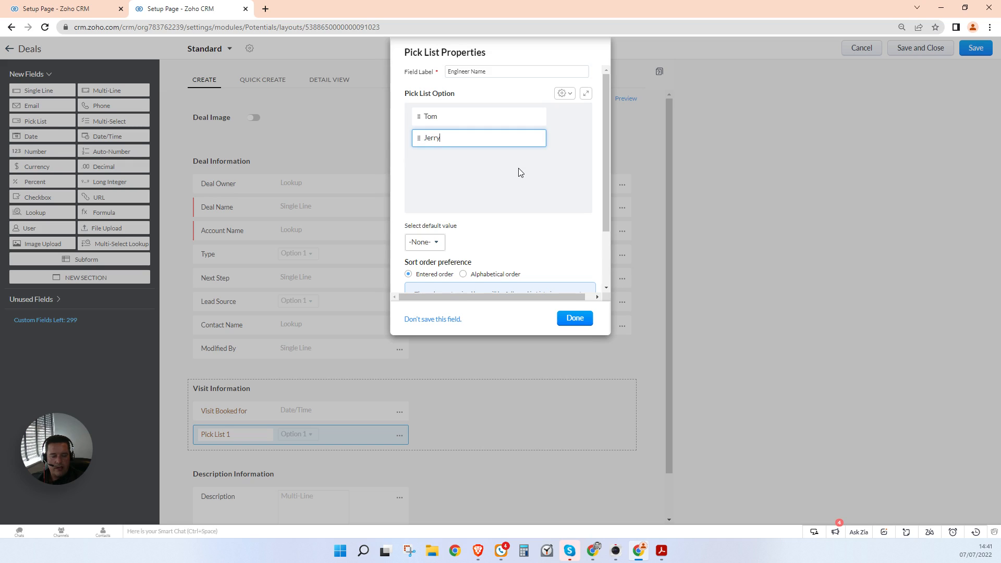
key("Return")
type("Mij")
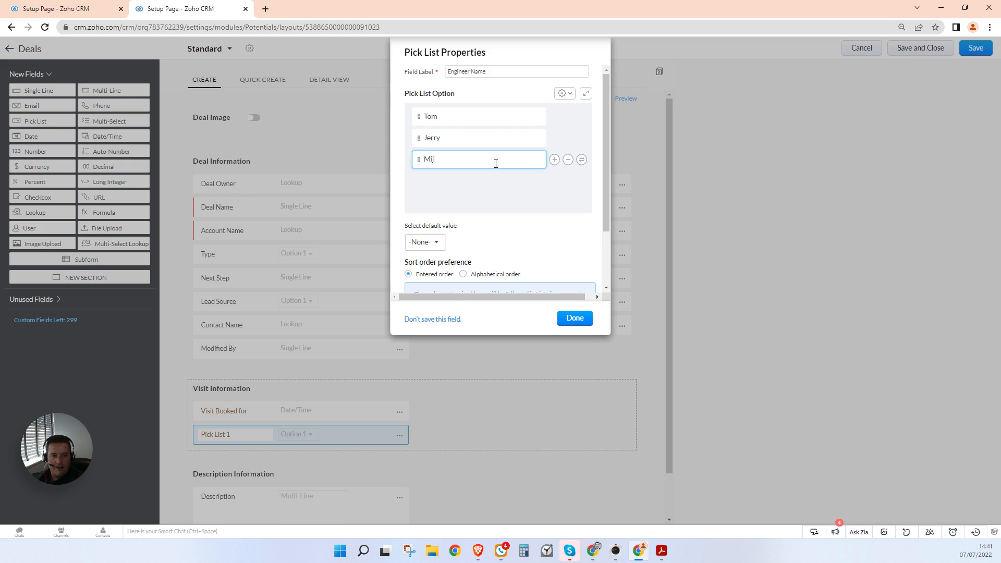
Step: Add the remaining engineer options, place Engineer Name beside Visit Booked for, and save the layout
left_click(555, 160)
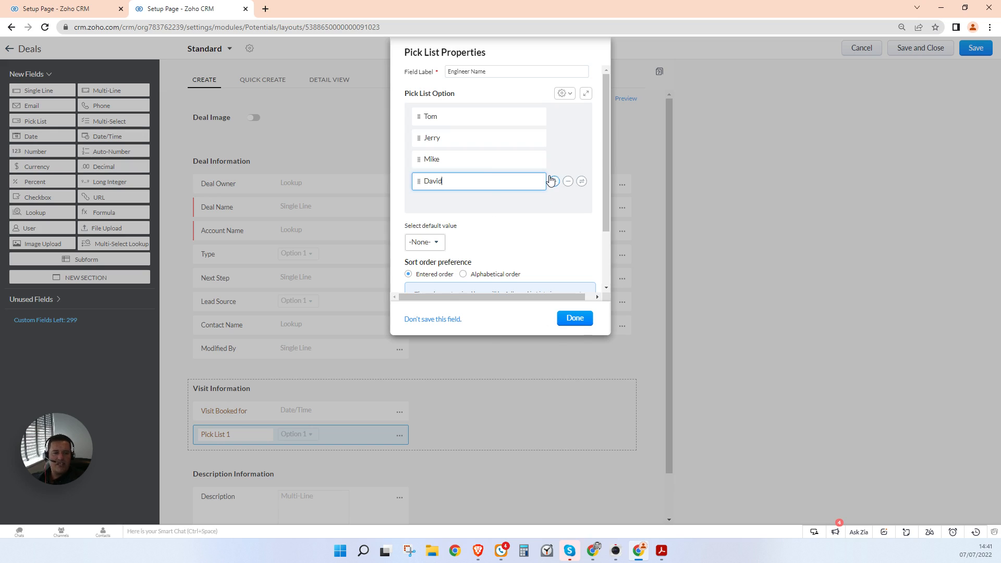
left_click(554, 182)
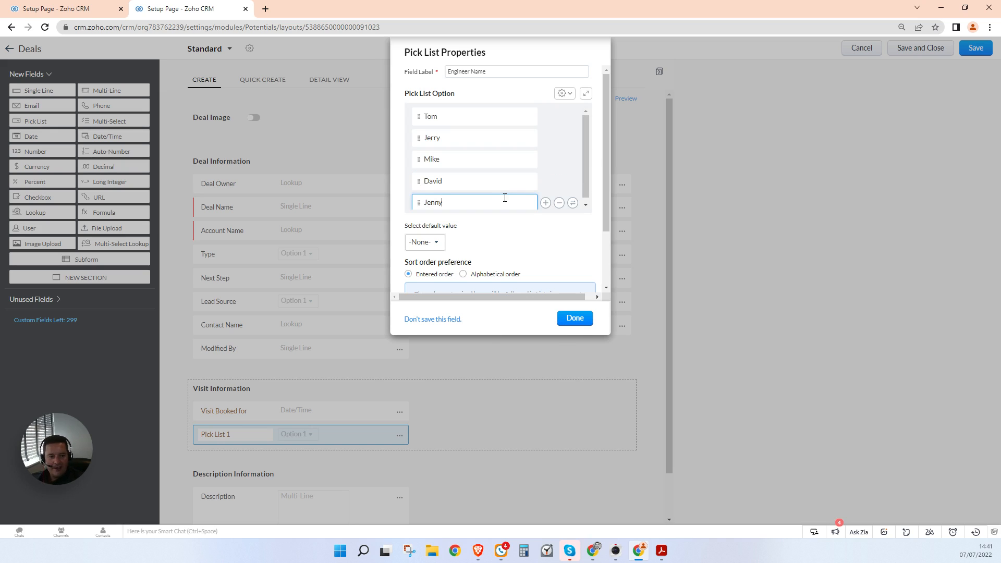
left_click(545, 137)
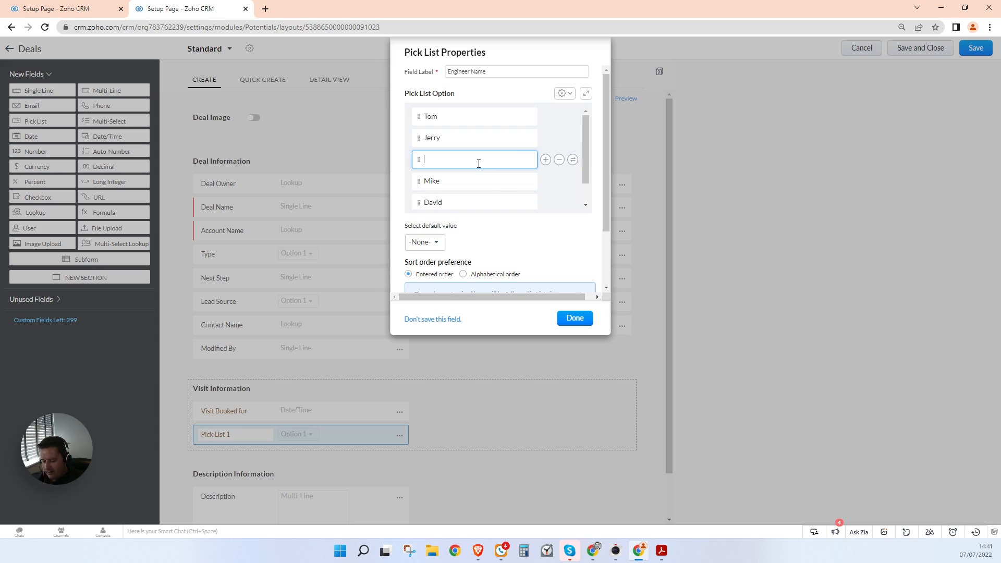
left_click(545, 116)
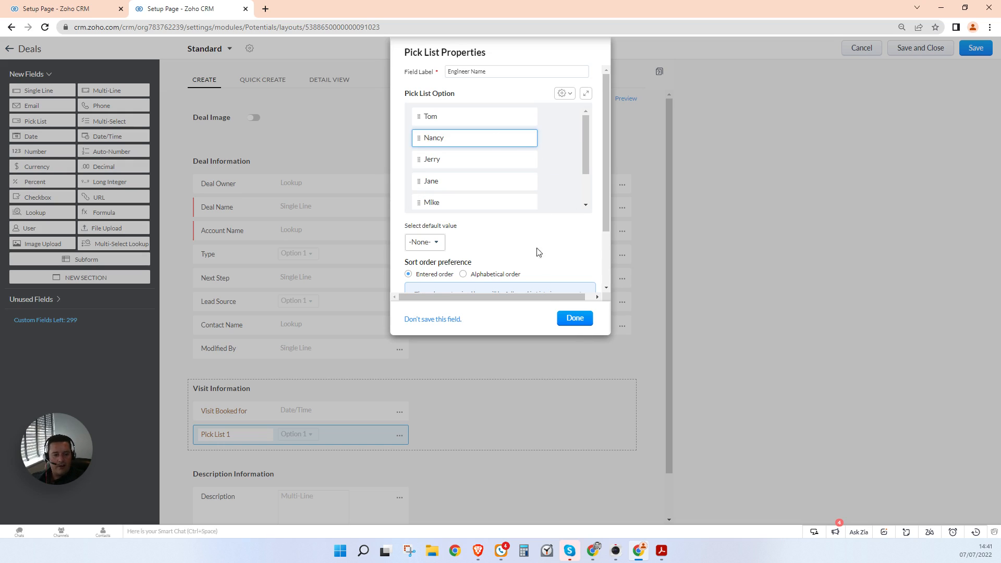
left_click(585, 323)
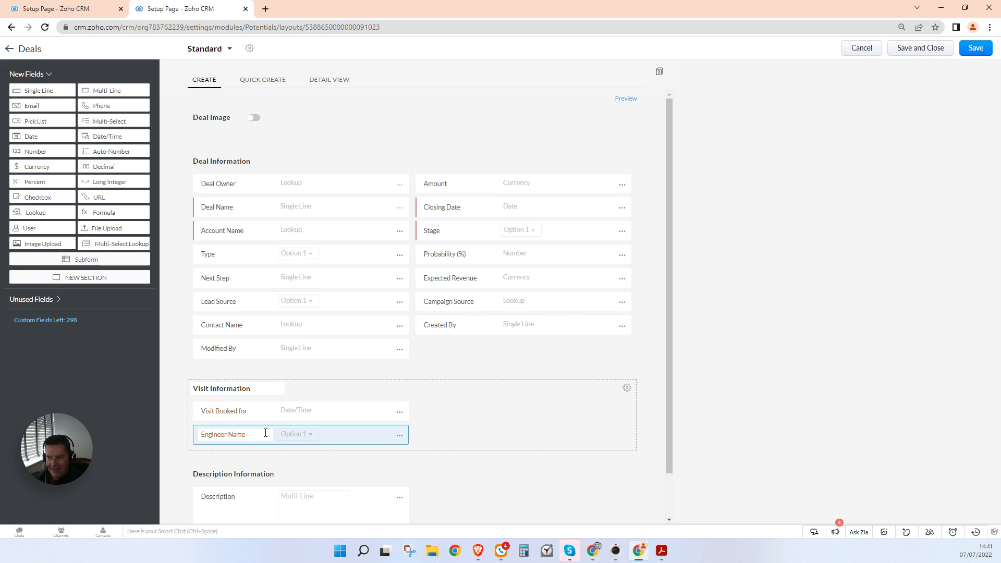
left_click_drag(266, 433, 545, 424)
left_click(908, 51)
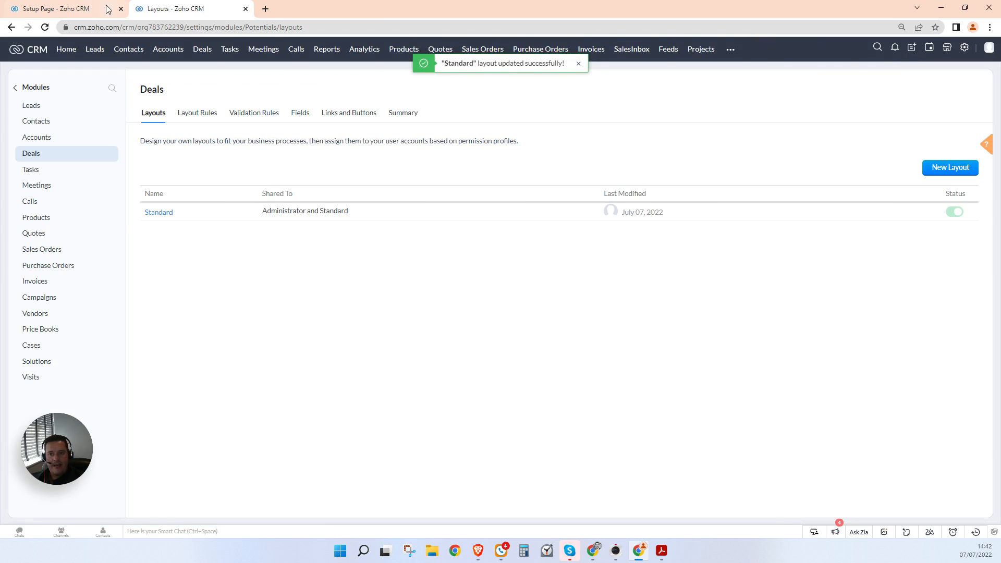
Step: Republish the Deals Blueprint despite the loop warning and reopen it for editing
left_click(78, 9)
left_click(46, 515)
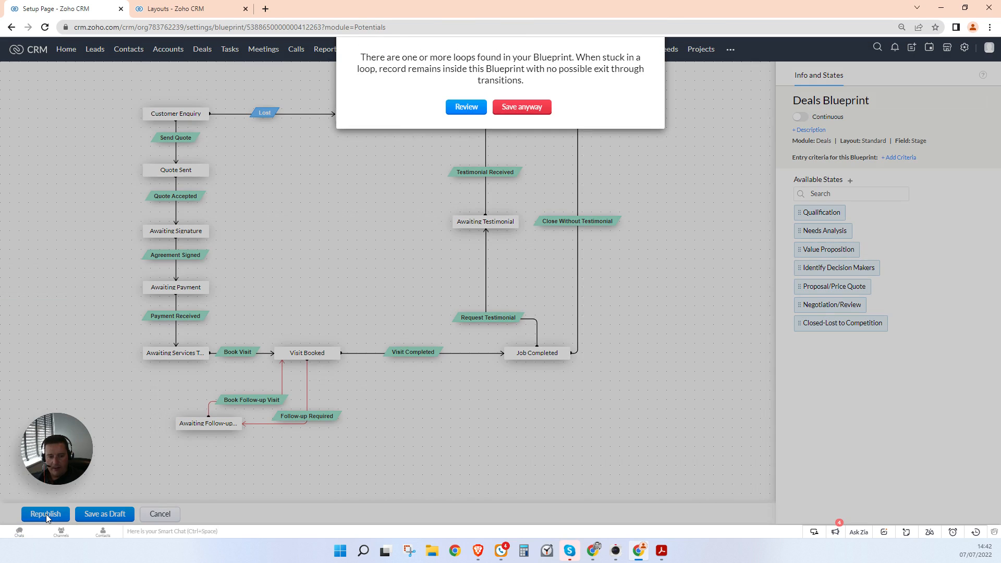
left_click(517, 113)
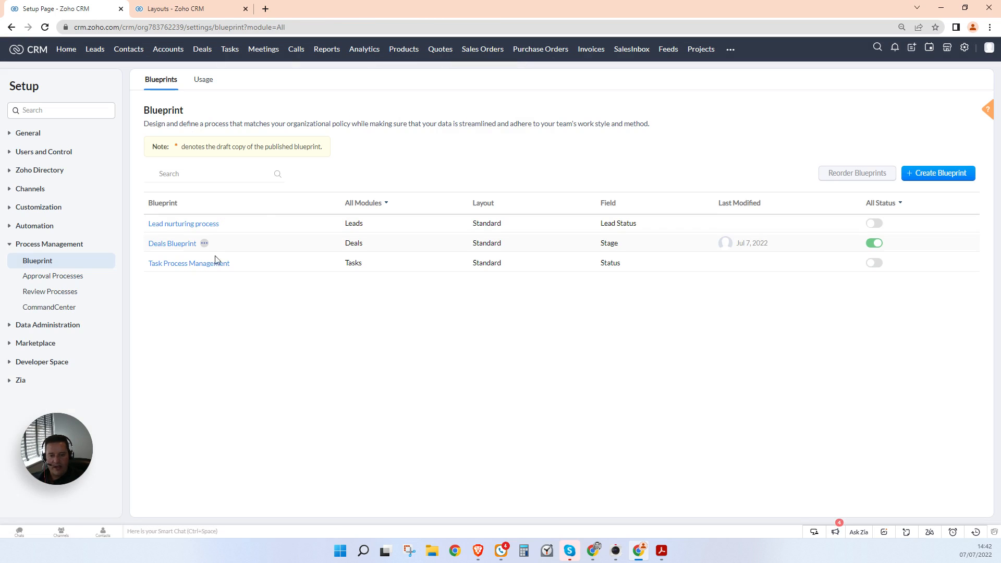
left_click(166, 244)
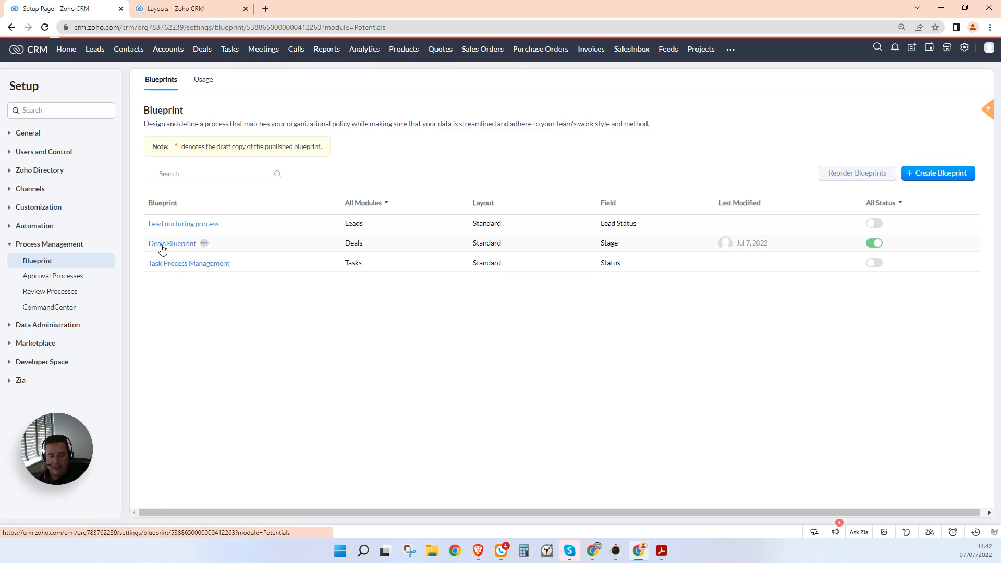
Step: Add a during-message to the Book Visit transition containing the contact's Mobile merge field
left_click(246, 354)
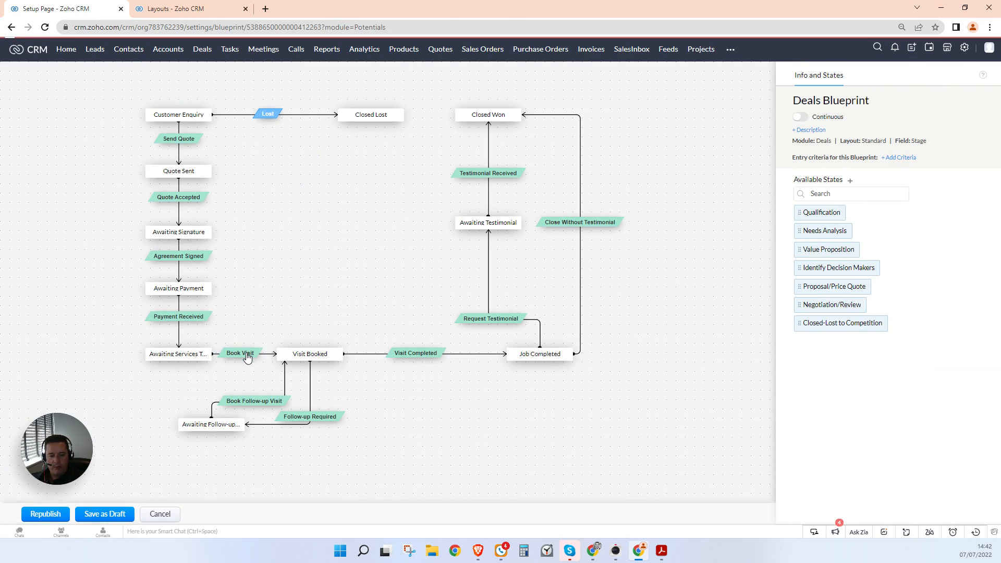
left_click(891, 167)
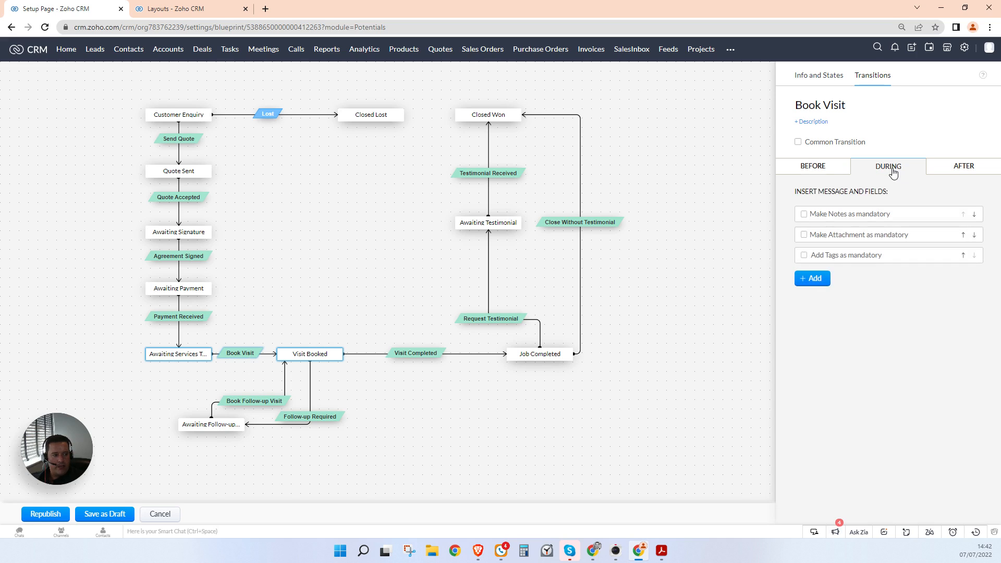
left_click(819, 280)
left_click(838, 307)
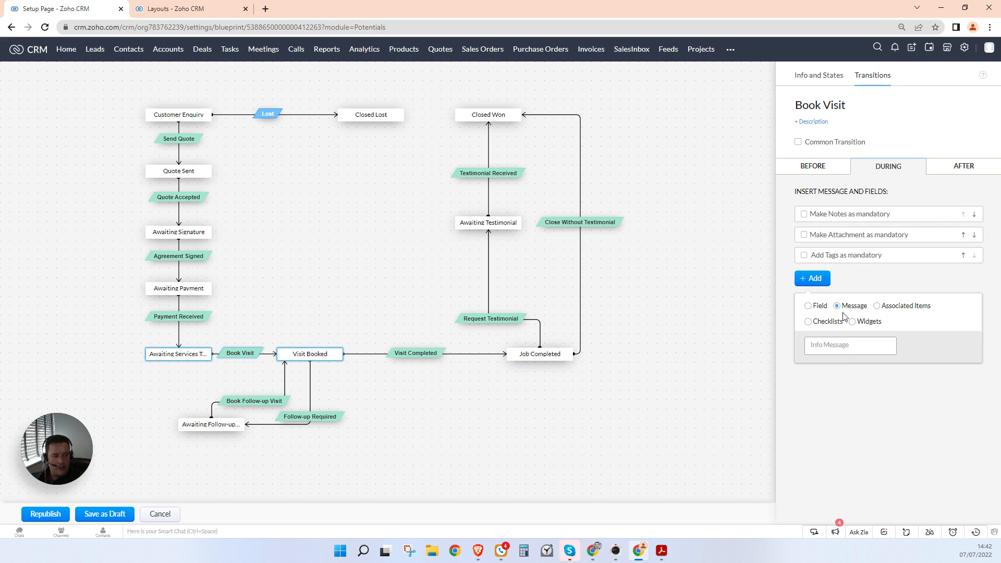
left_click(853, 351)
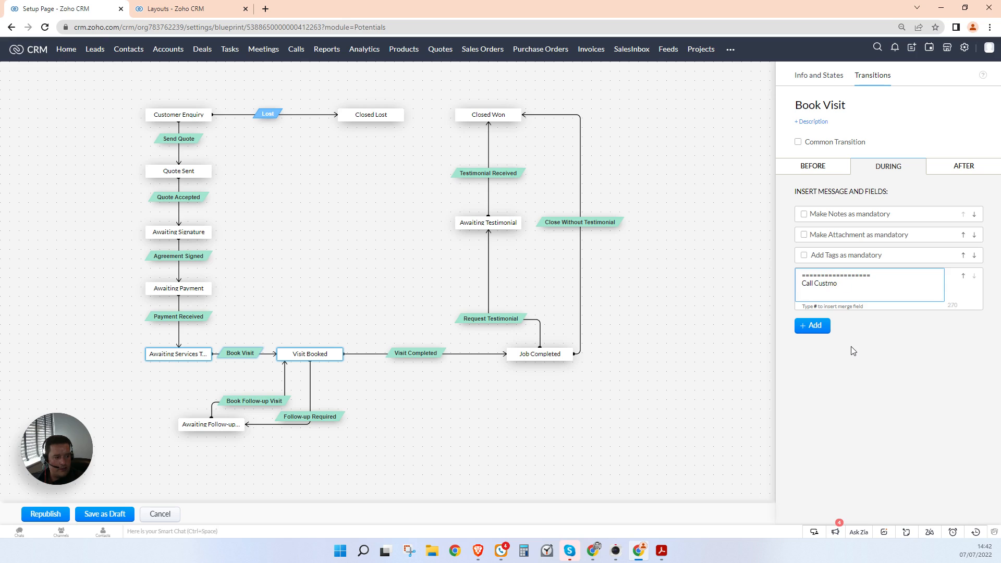
type("#")
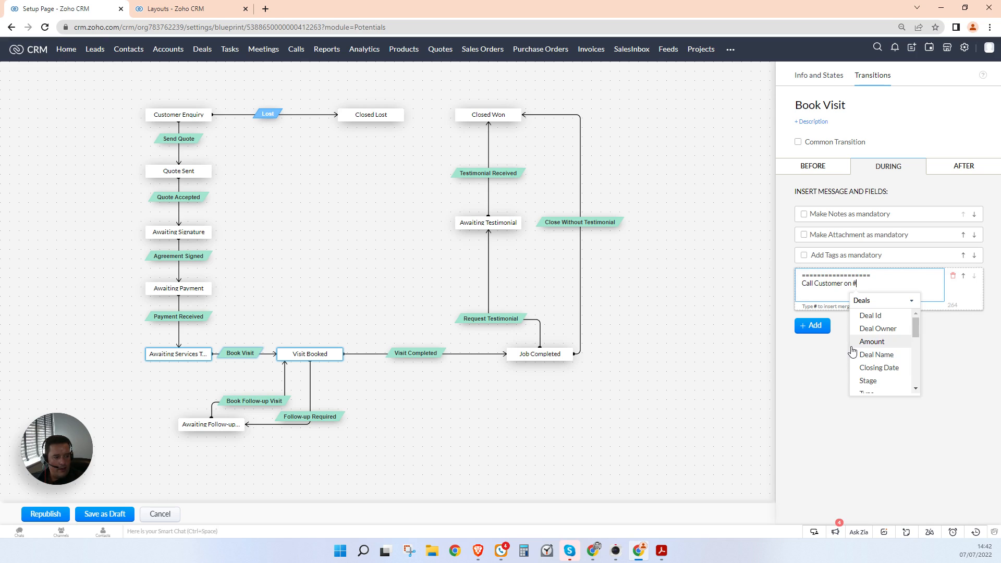
left_click(881, 300)
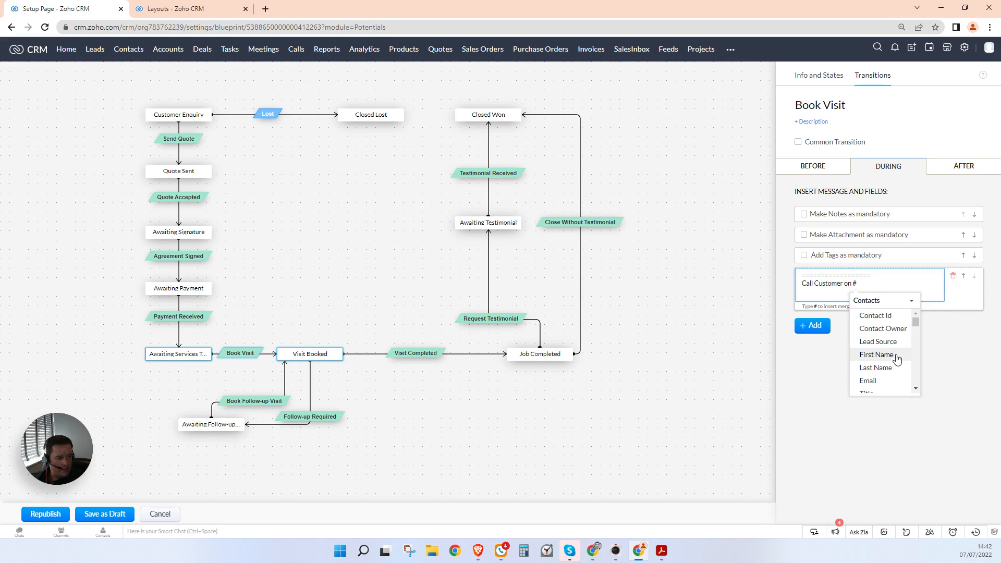
scroll(896, 363, "down", 3)
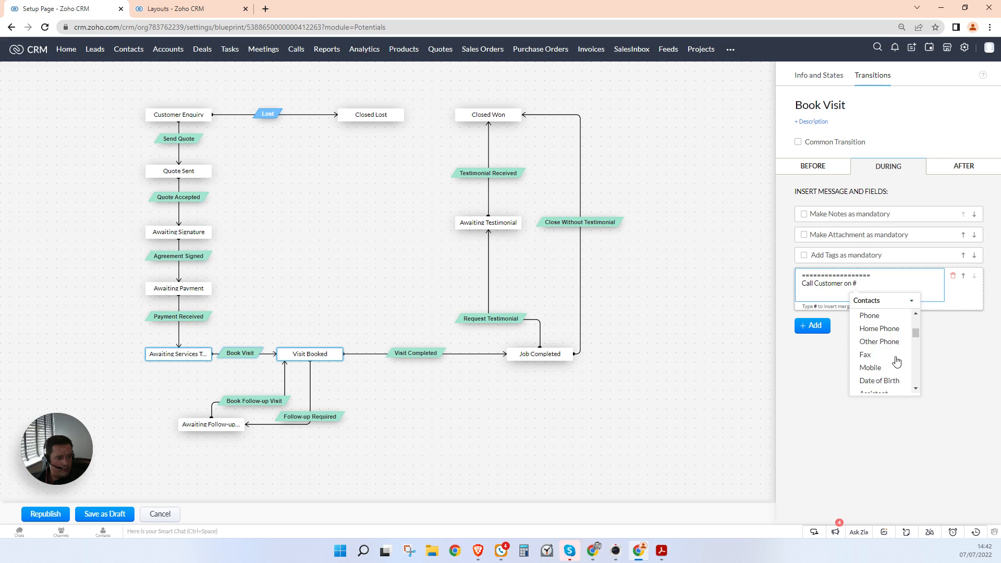
left_click(871, 367)
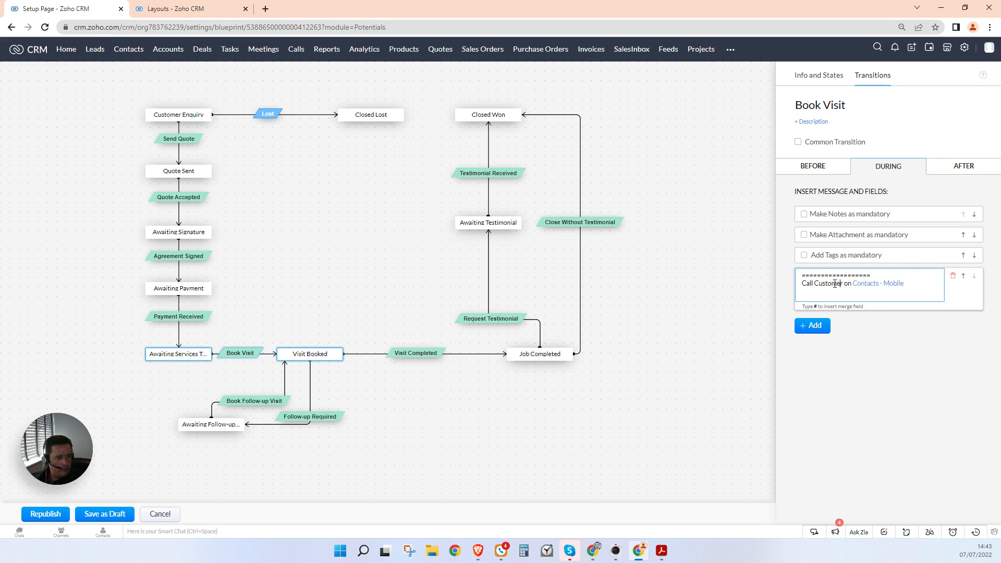
Step: Insert the contact's First Name and Last Name merge fields in brackets after Call Customer
left_click(844, 284)
type("()")
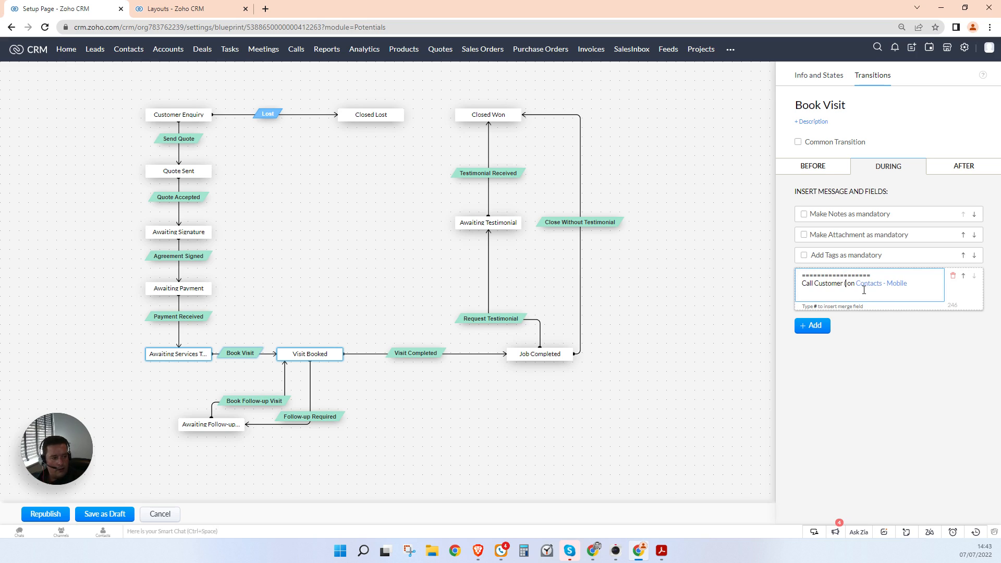
type("#")
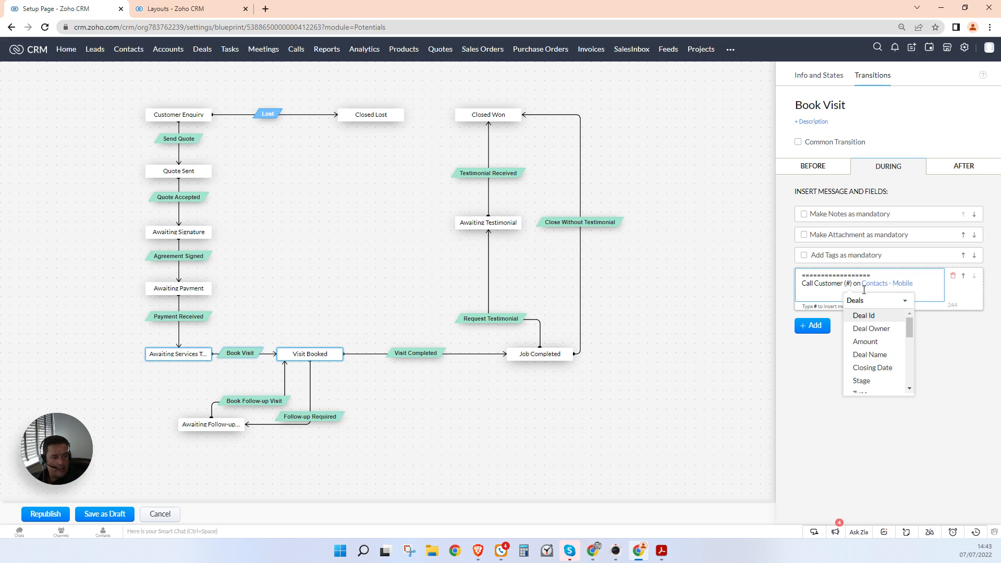
left_click(875, 303)
left_click(872, 373)
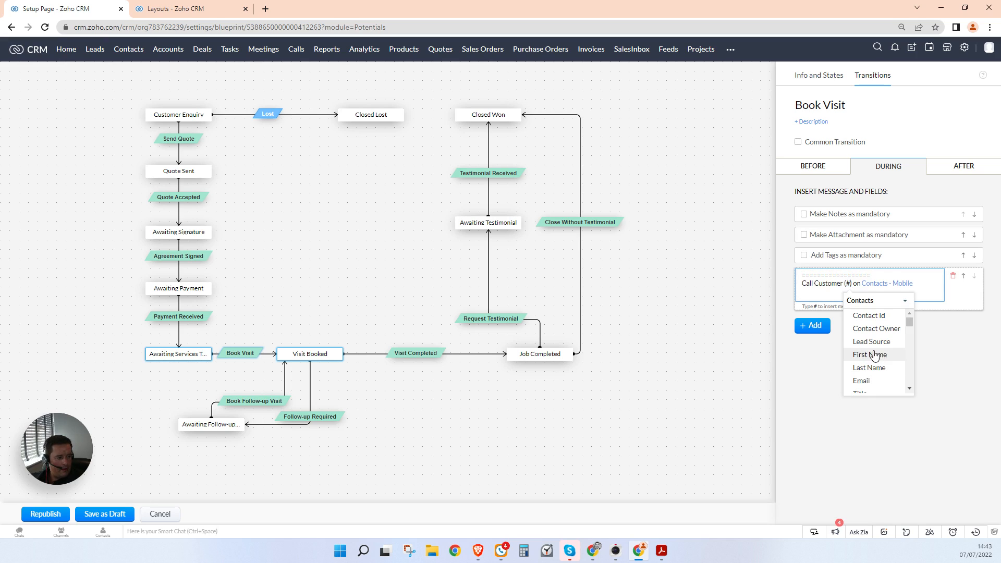
left_click(878, 355)
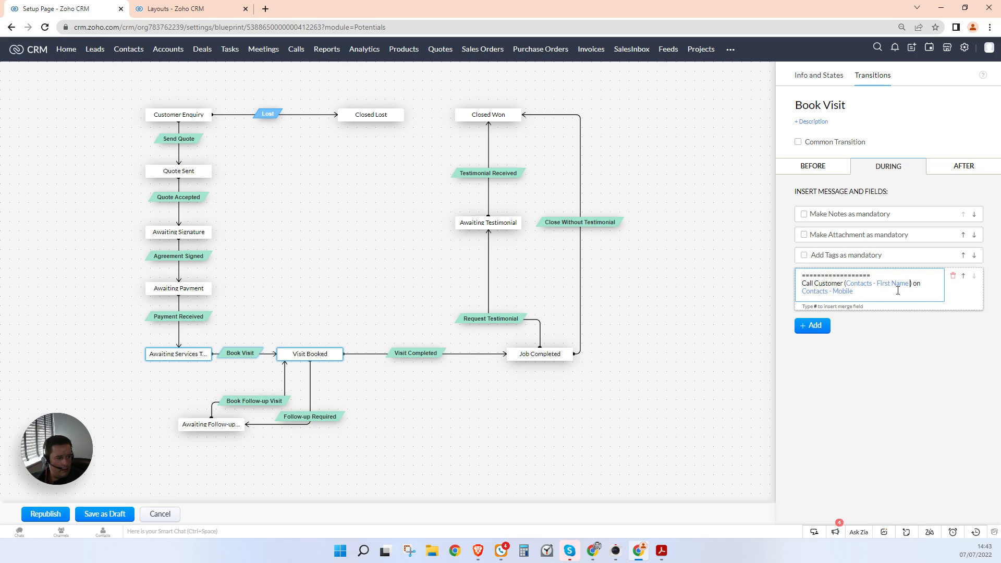
type("#")
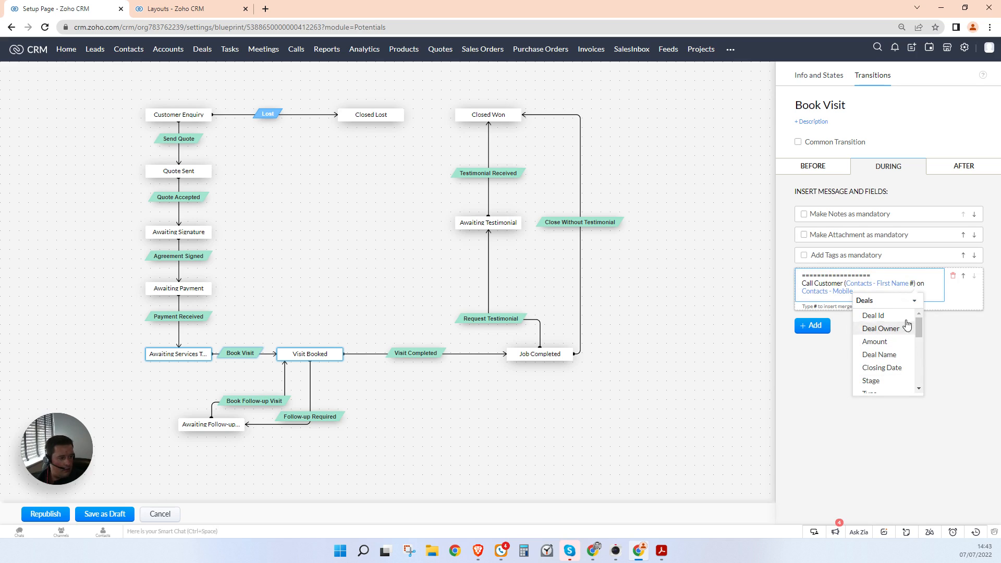
left_click(875, 306)
scroll(894, 380, "down", 1)
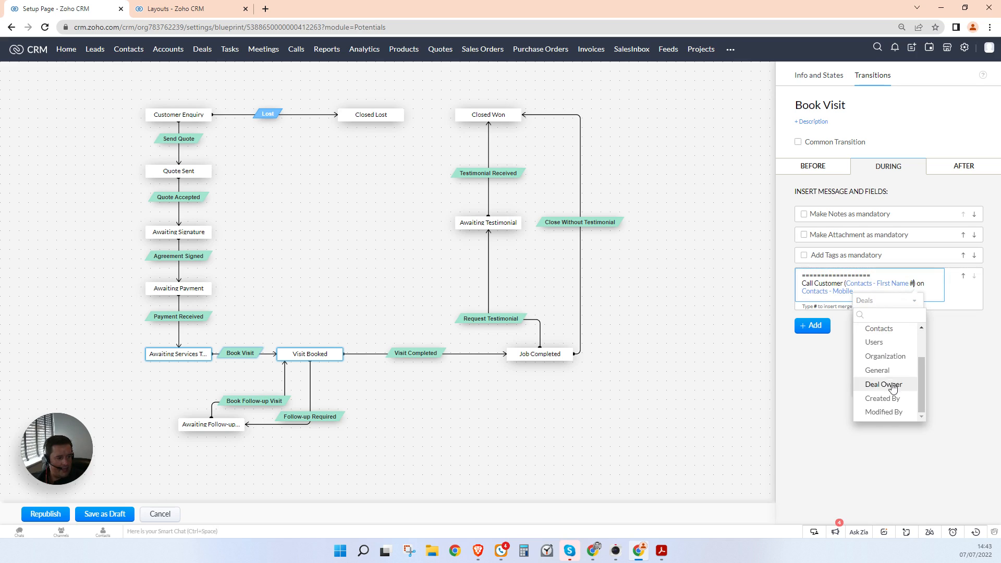
scroll(893, 382, "up", 1)
scroll(893, 383, "up", 1)
left_click(892, 373)
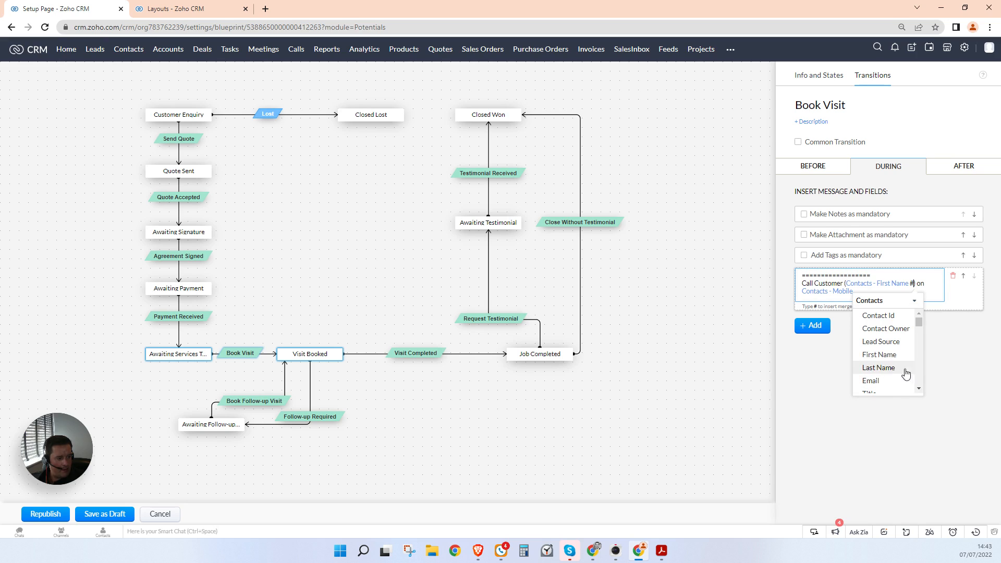
left_click(899, 369)
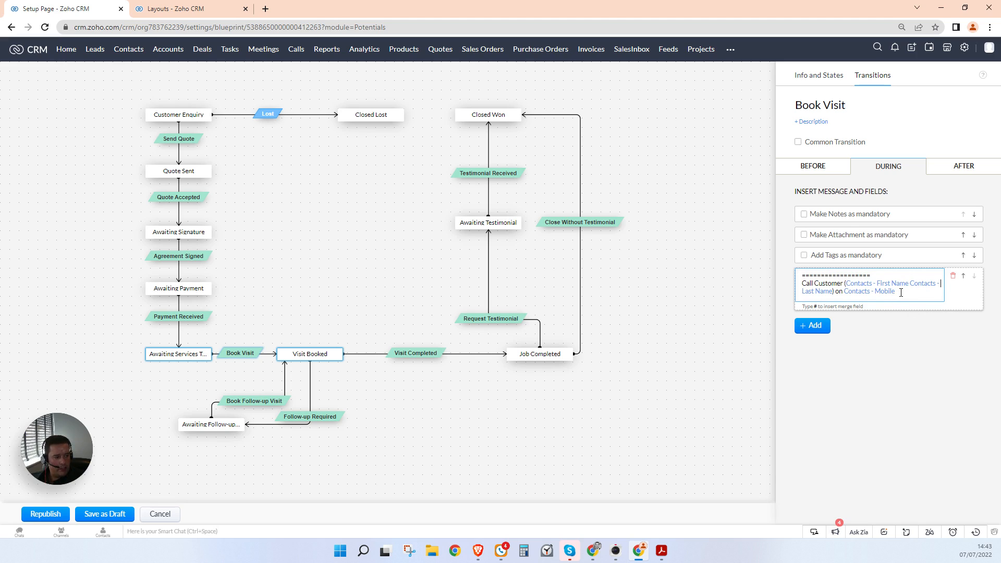
Step: Finish the message with 'to book an engineer appointment.' and a line to agree and record the time, date and attending engineer
type("to book an engine")
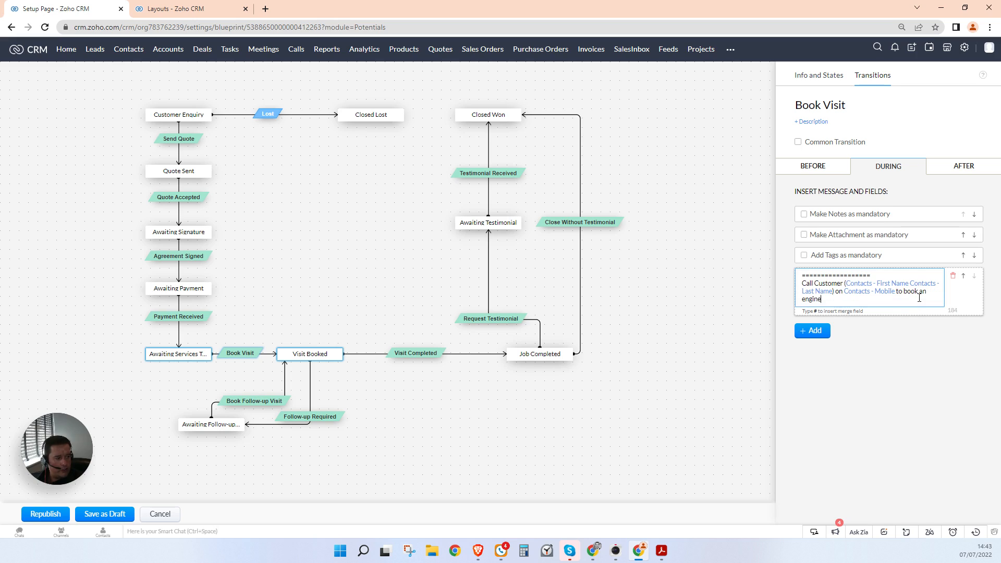
type("er appointment.")
key("Return")
key("Return")
type("A")
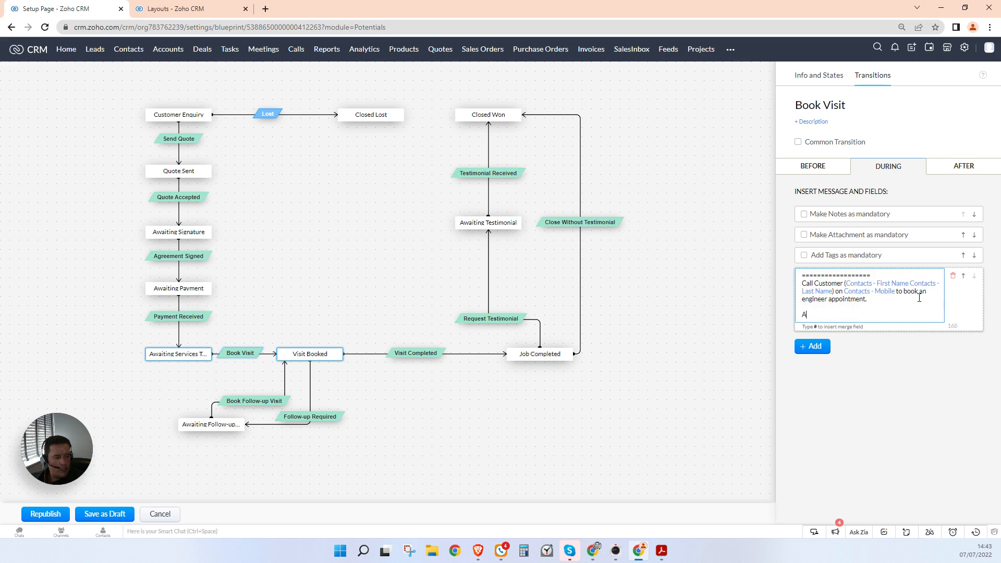
type("gree a time and date, then reco")
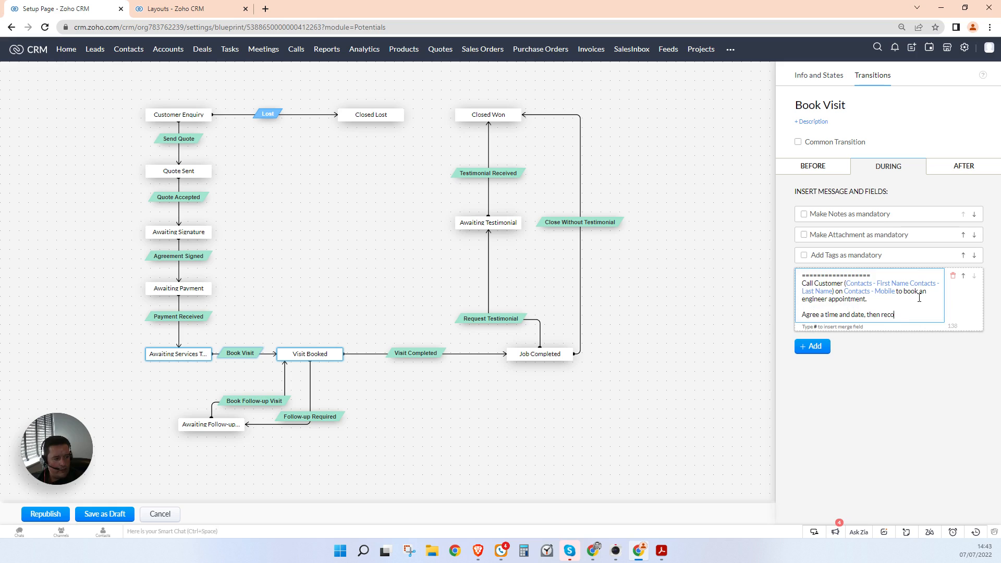
type("rd this in the box below along")
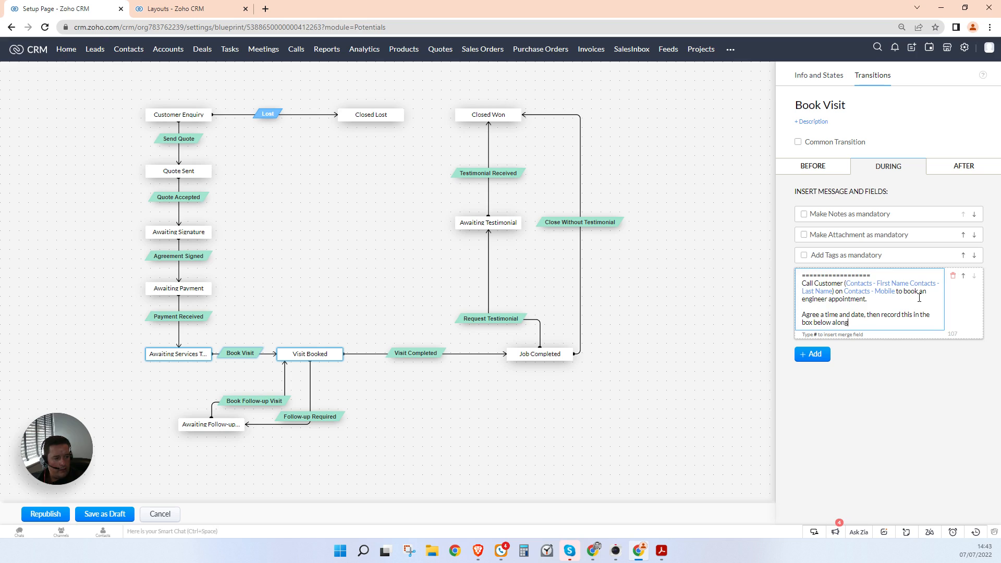
type(" with the attending engeineer")
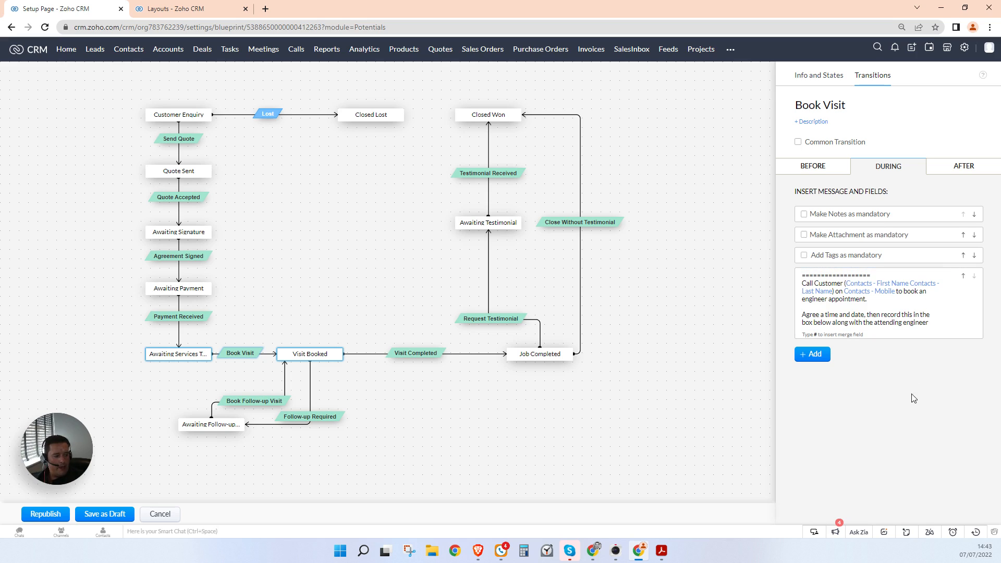
Step: Add the Deal fields Visit Booked for and Engineer Name to the Book Visit during step
left_click(813, 355)
left_click(868, 427)
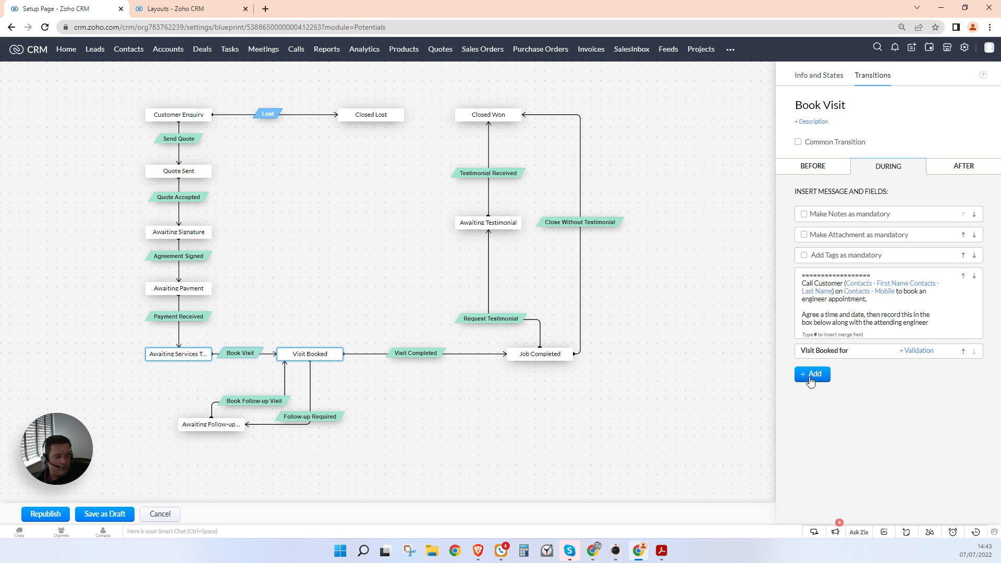
left_click(811, 375)
left_click(868, 447)
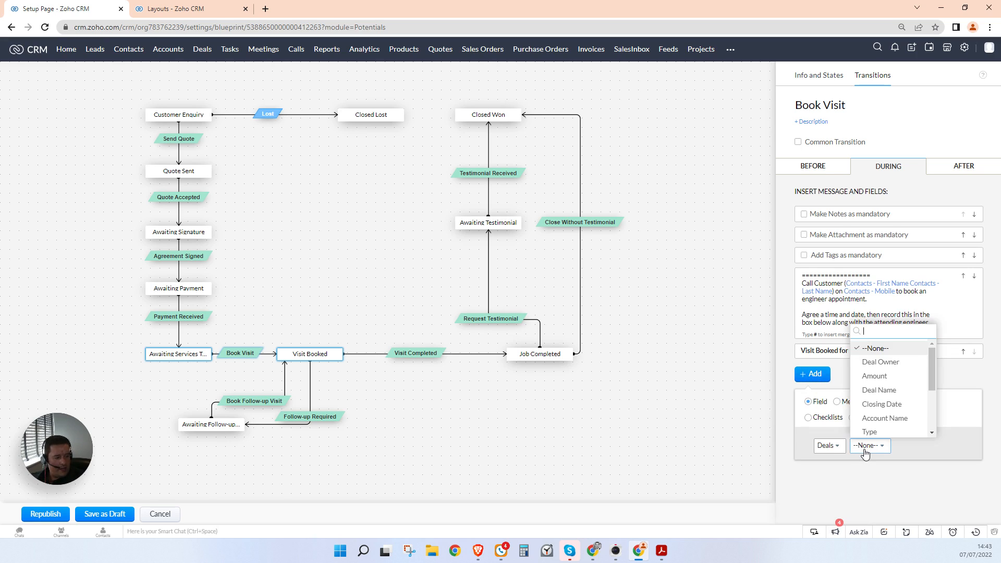
type("engin")
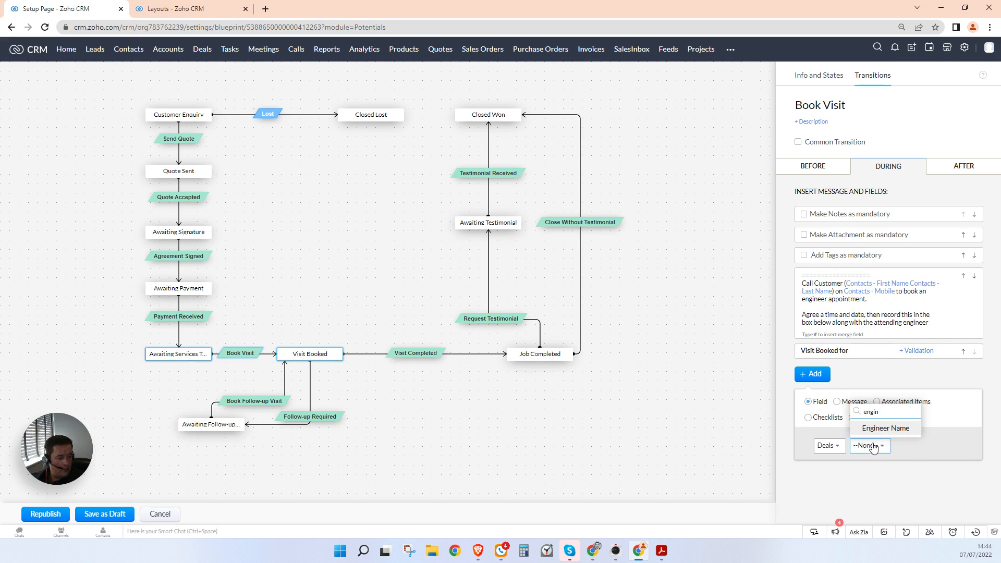
left_click(878, 430)
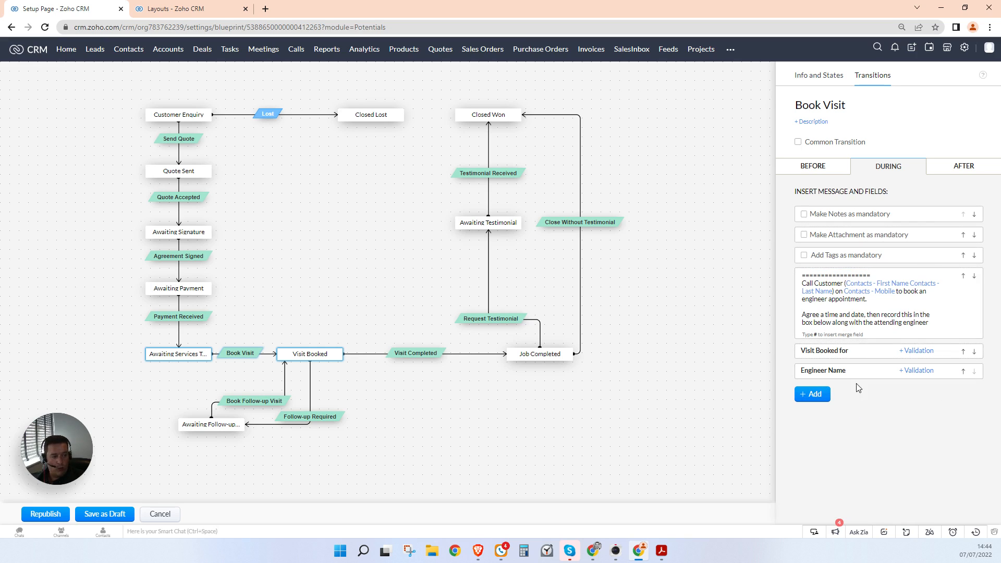
Step: Create an after-transition email notification 'CC - Booking Confirmation' sent to the Contact's Email
left_click(962, 167)
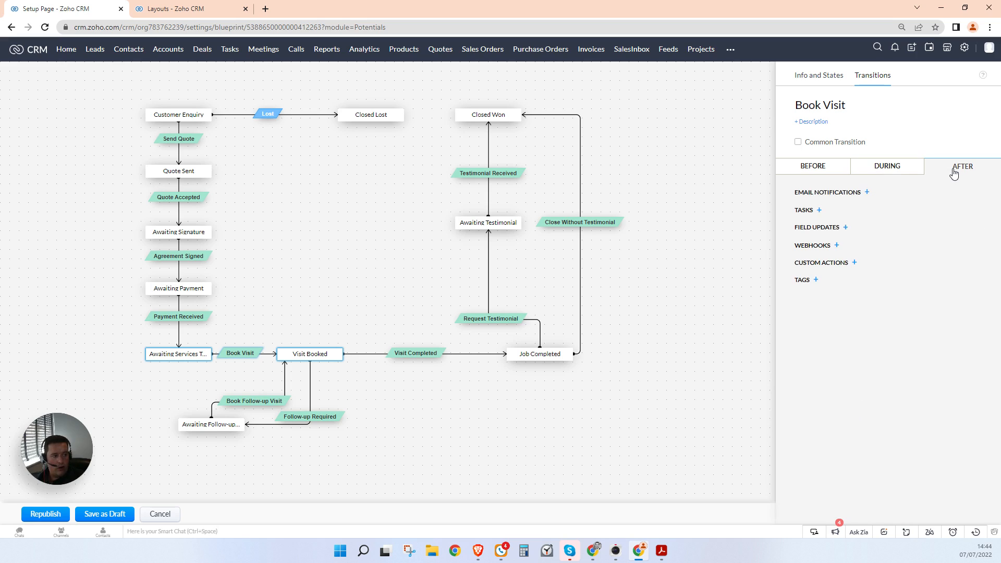
left_click(868, 192)
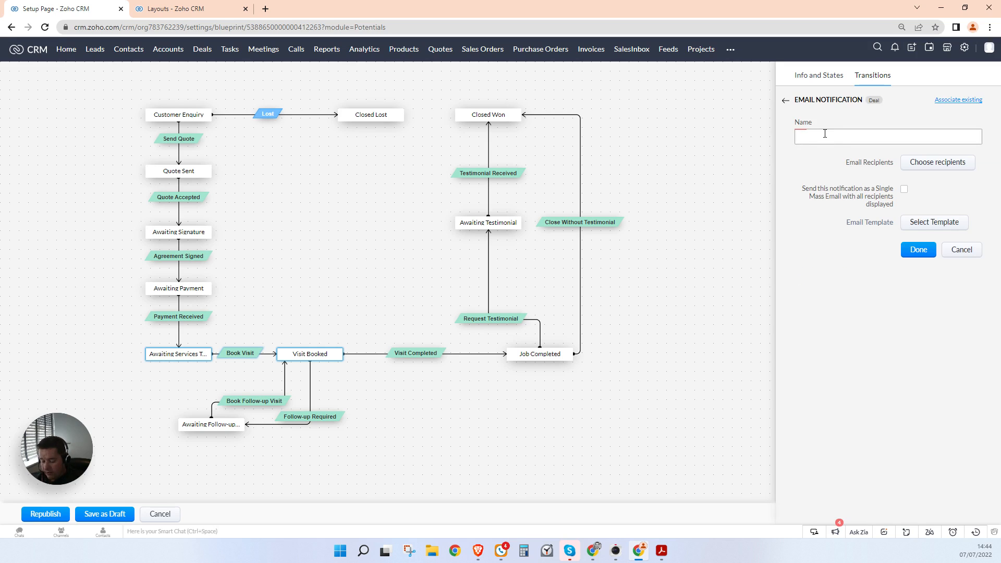
type("CC")
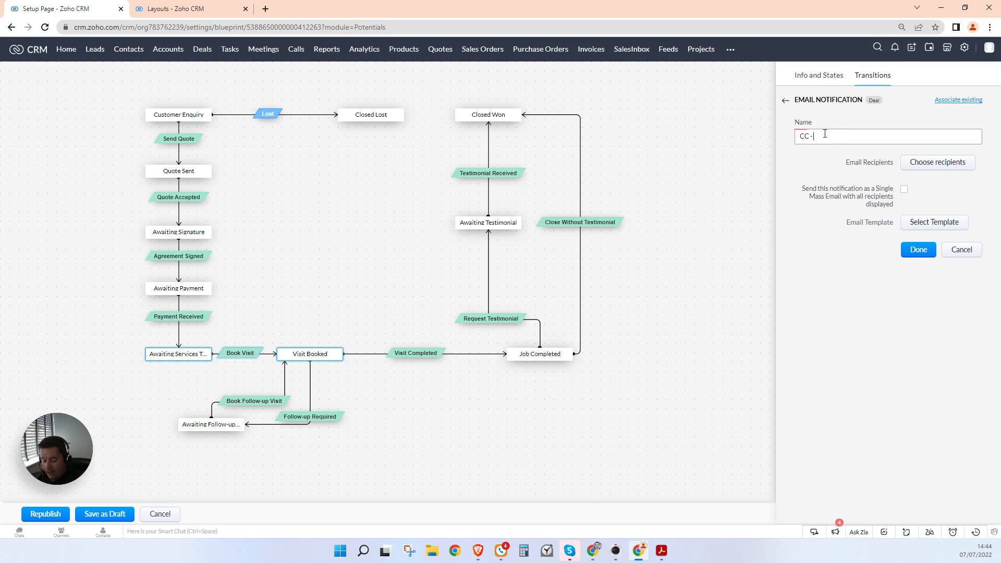
type(" - Booking Conf")
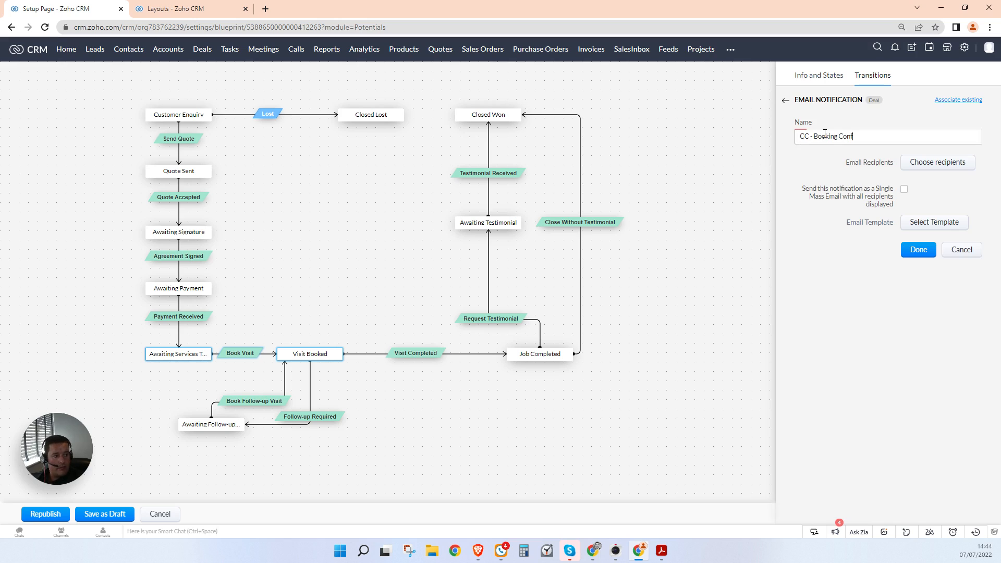
type("irmation")
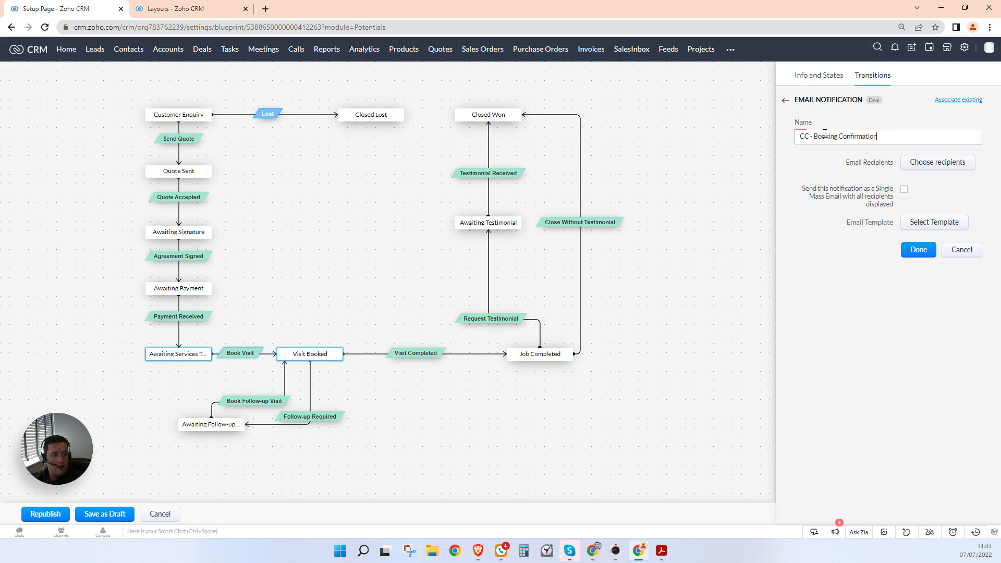
left_click(937, 163)
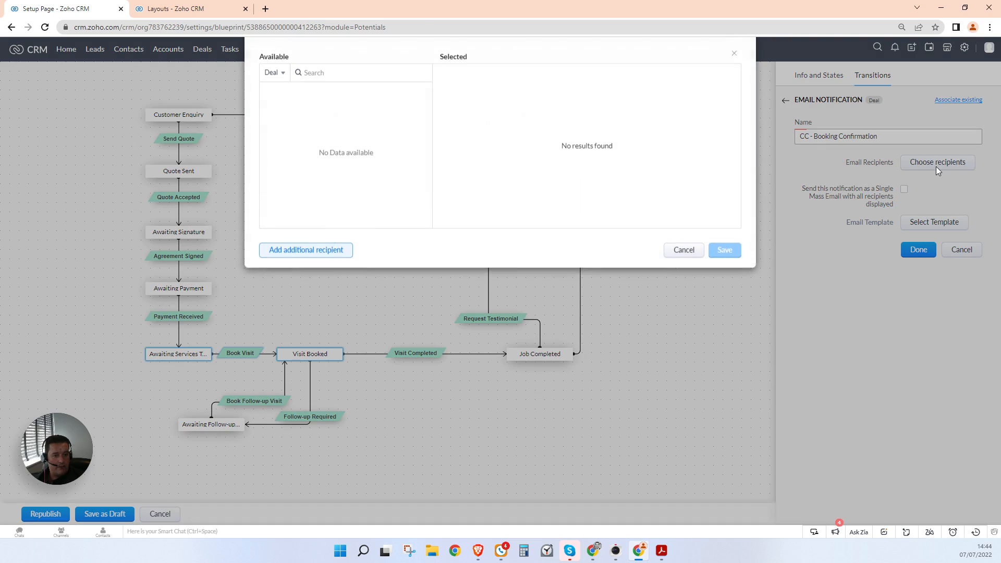
left_click(272, 76)
left_click(284, 142)
mouse_move(359, 100)
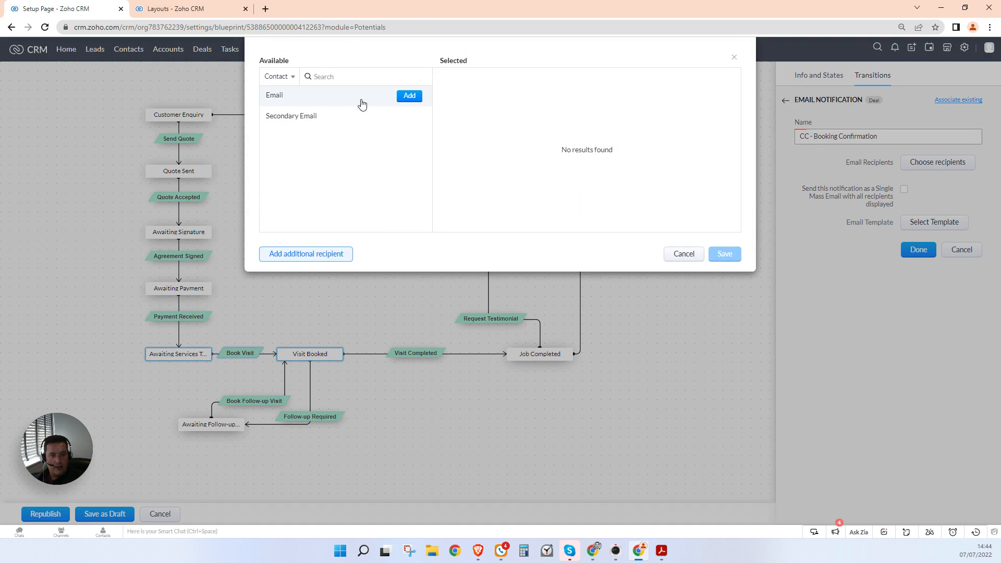
left_click(410, 97)
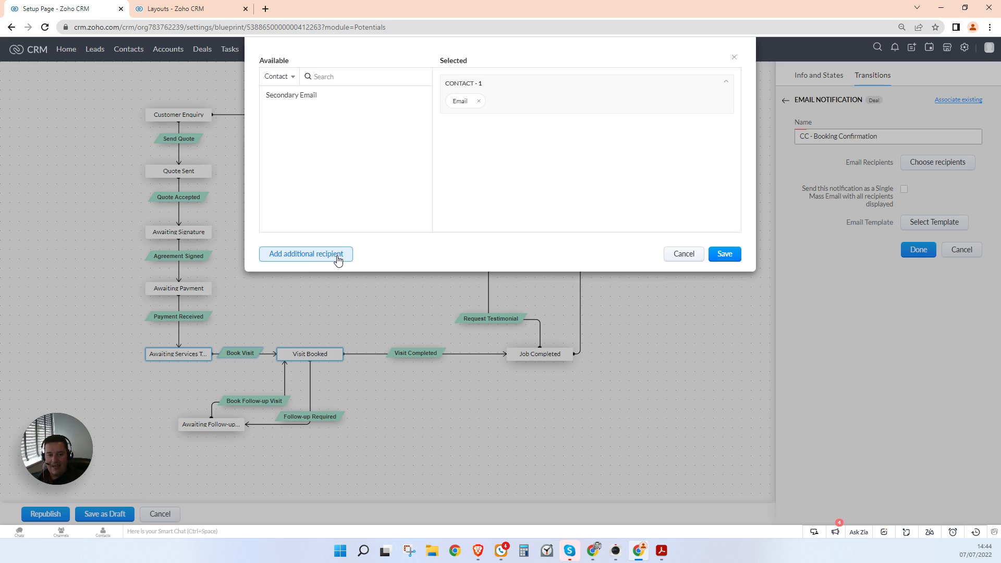
left_click(729, 255)
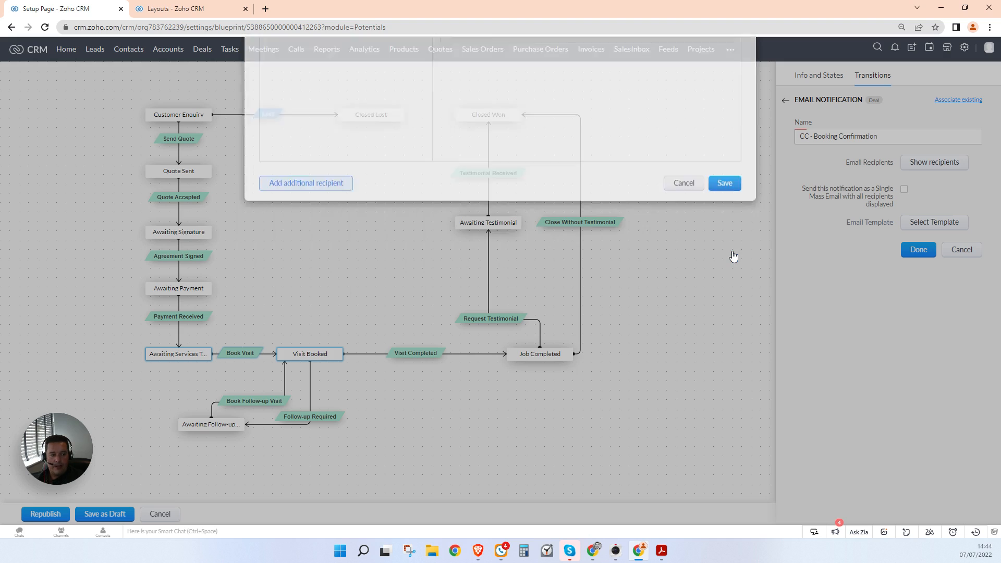
left_click(931, 224)
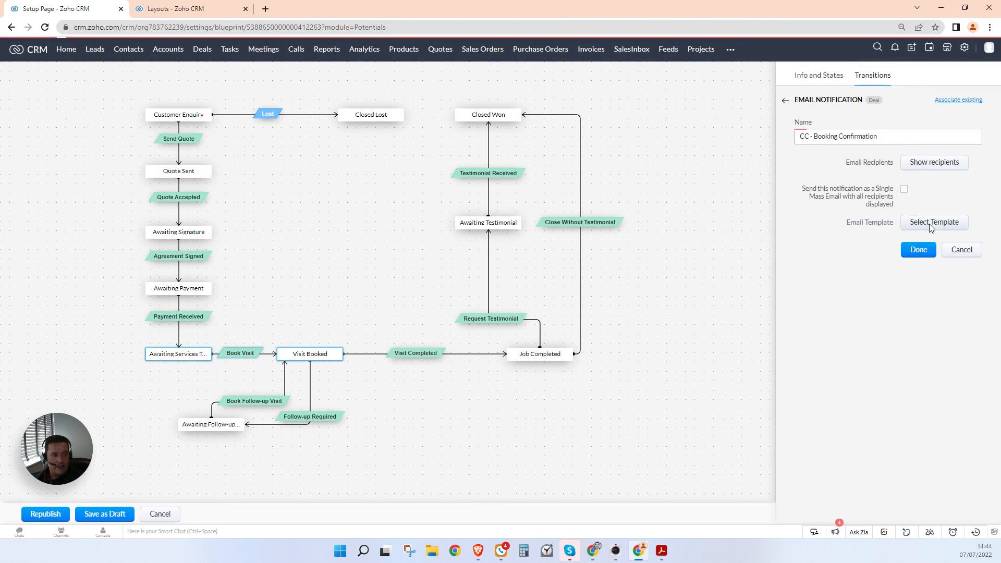
Step: Create a new Blank-layout email template whose first text block reads 'HEADER IMAGE HERE'
left_click(670, 76)
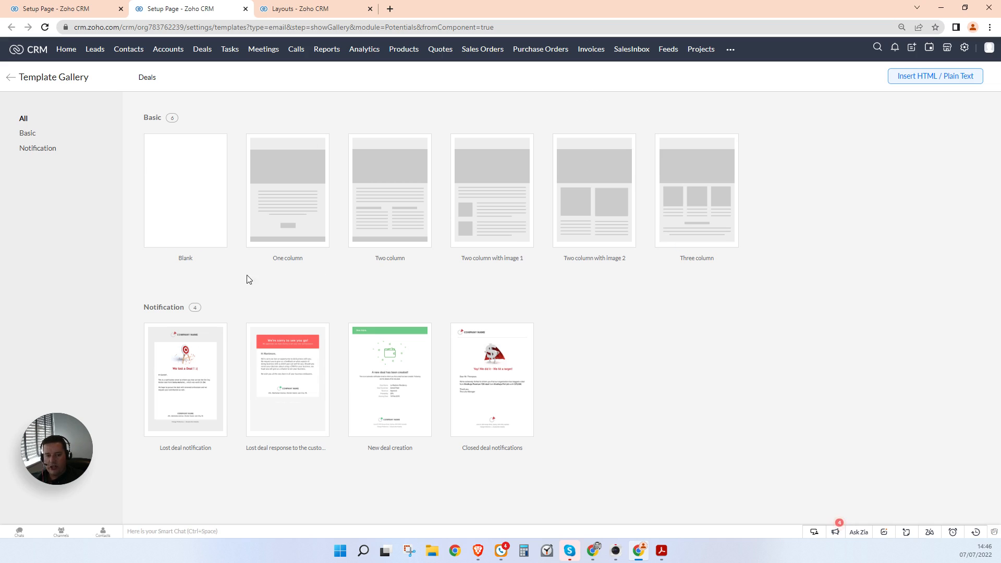
left_click(186, 237)
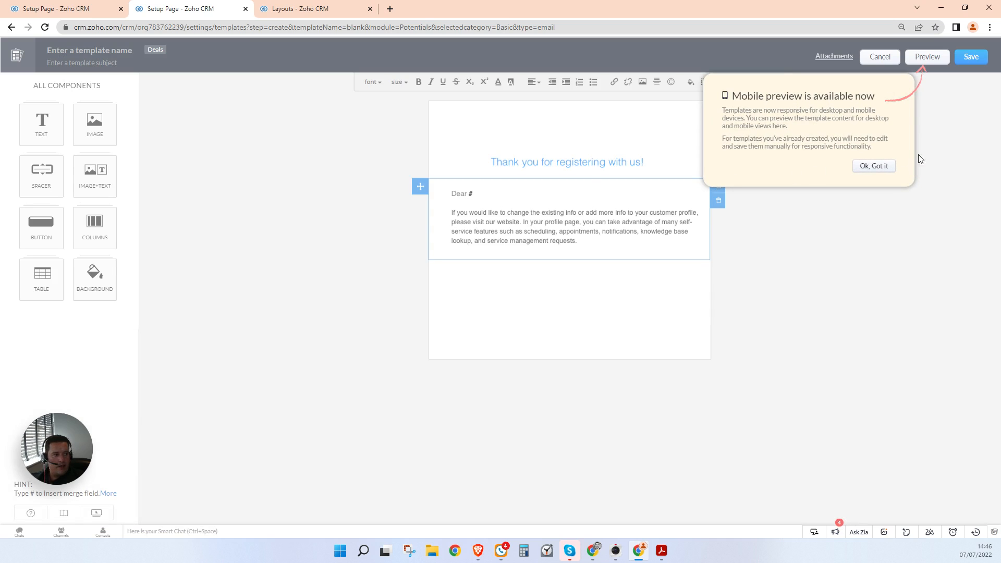
left_click(887, 167)
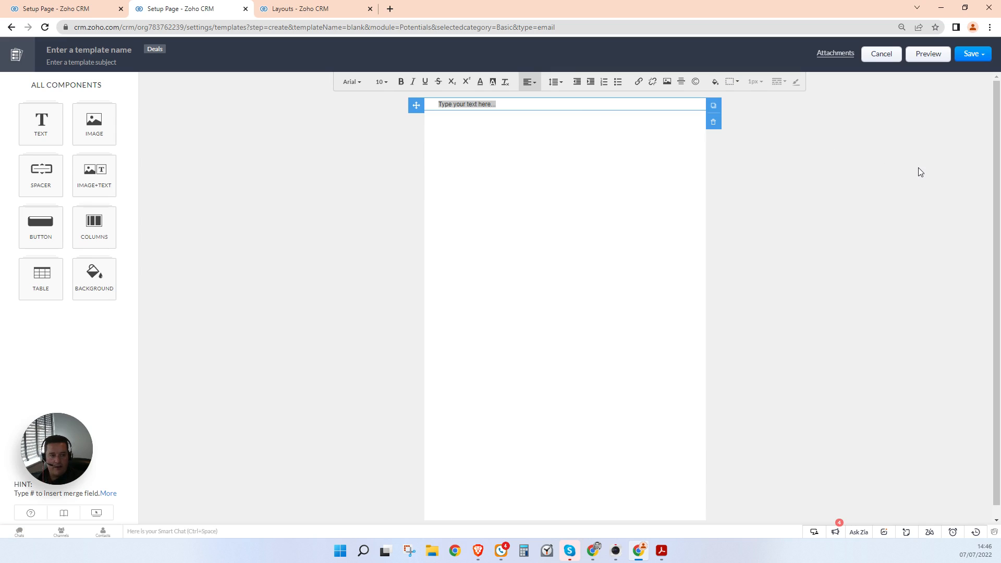
left_click(518, 105)
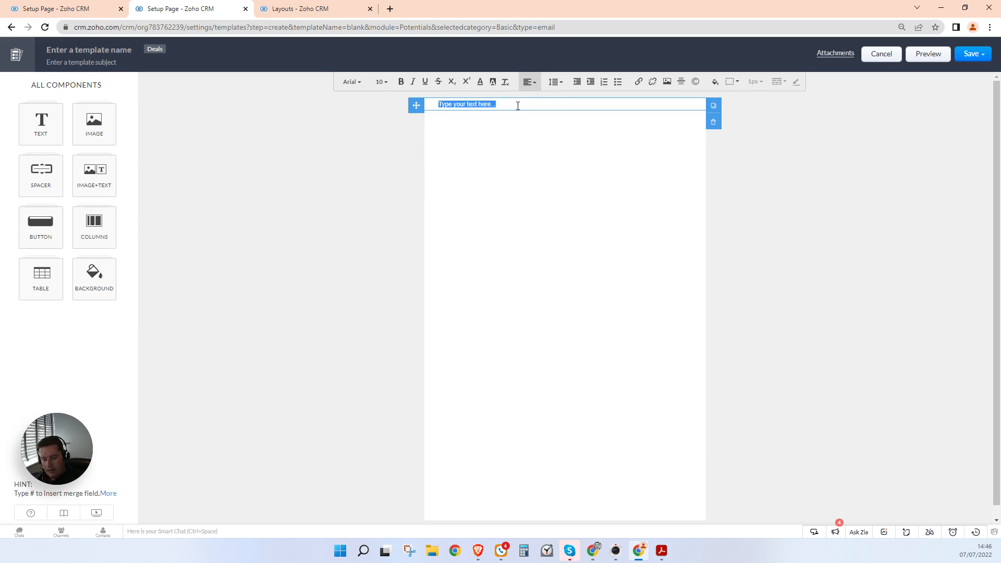
type("HEADER IMAGE HE")
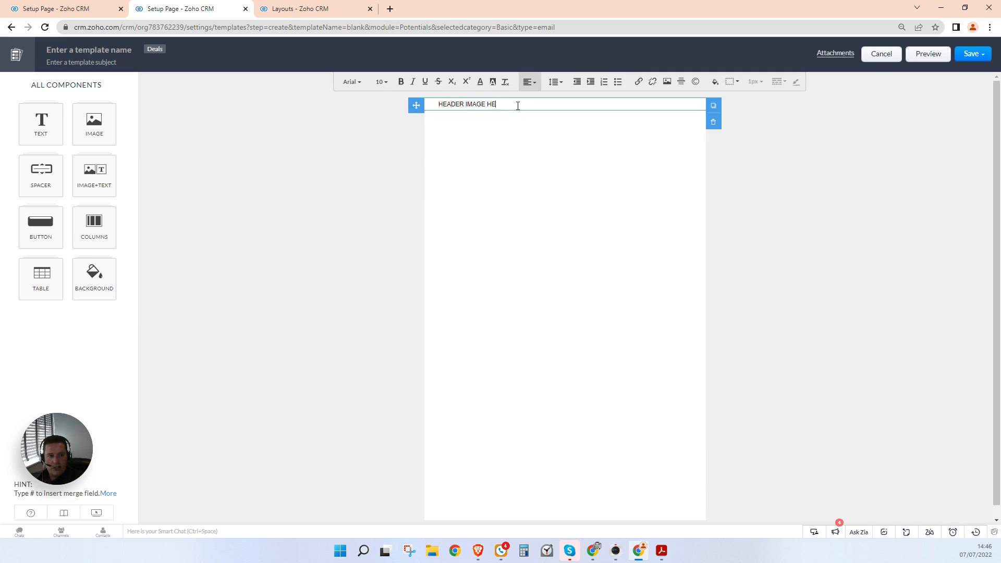
type("RE")
Step: Add a second text block with 'Dear <Contact First Name>,' and 'Thank you for your time on the phone a moment ago.'
left_click(42, 120)
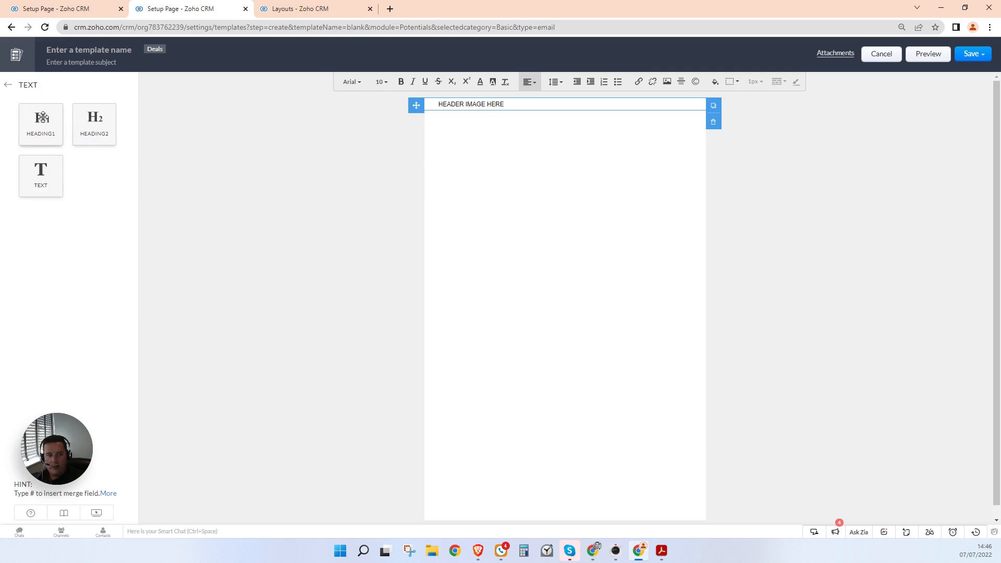
left_click_drag(43, 161, 526, 156)
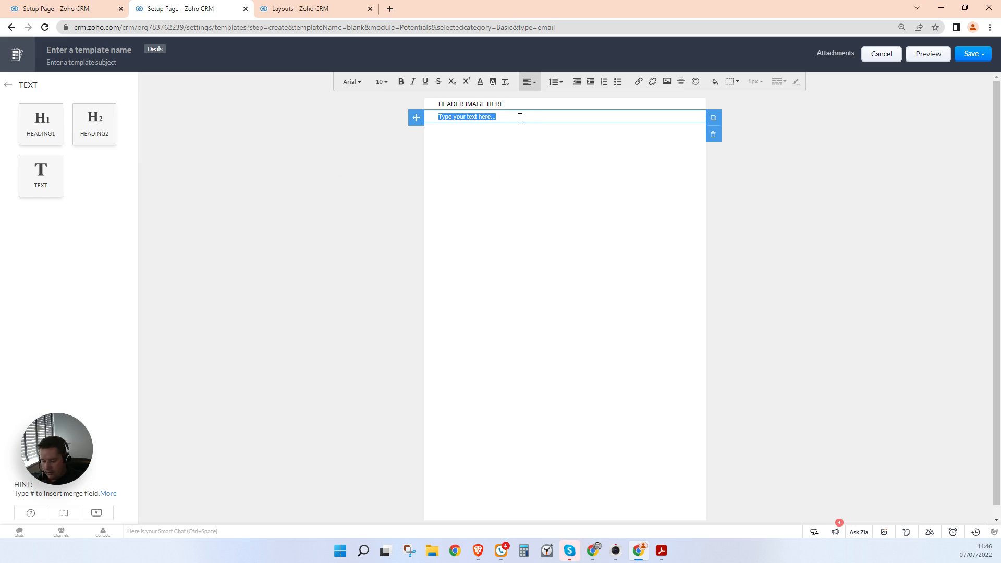
type("Dear #")
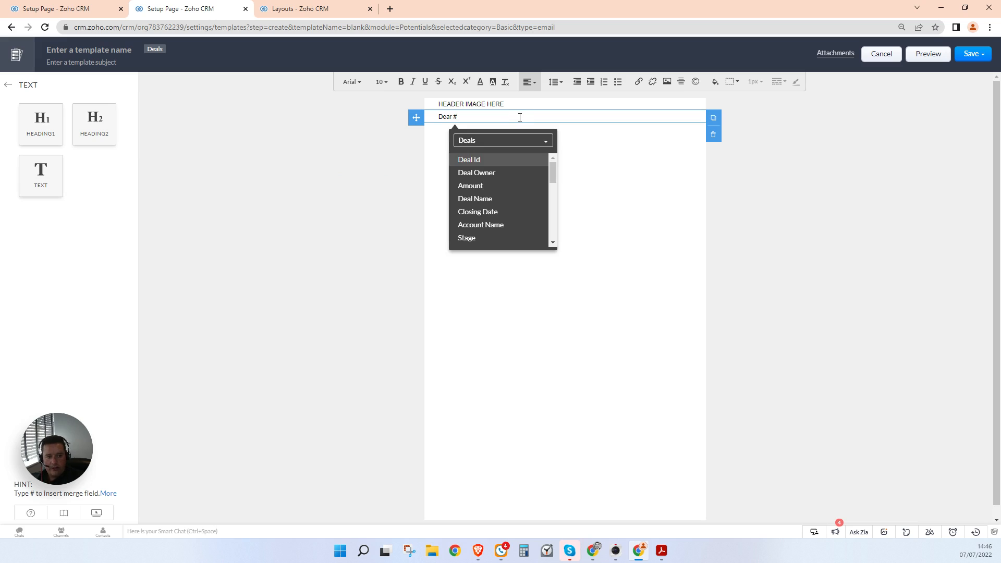
left_click(495, 141)
left_click(493, 196)
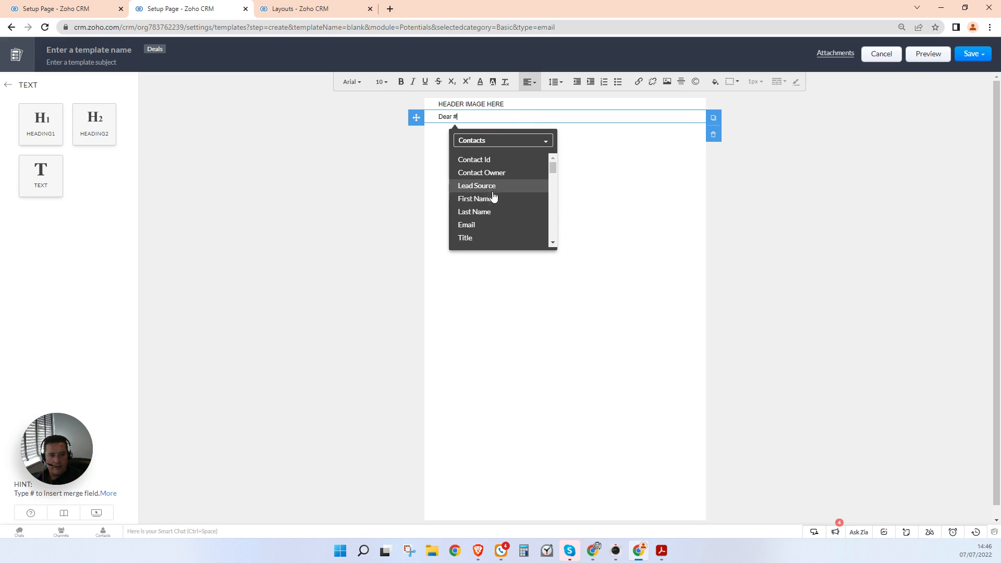
left_click(493, 198)
type(",")
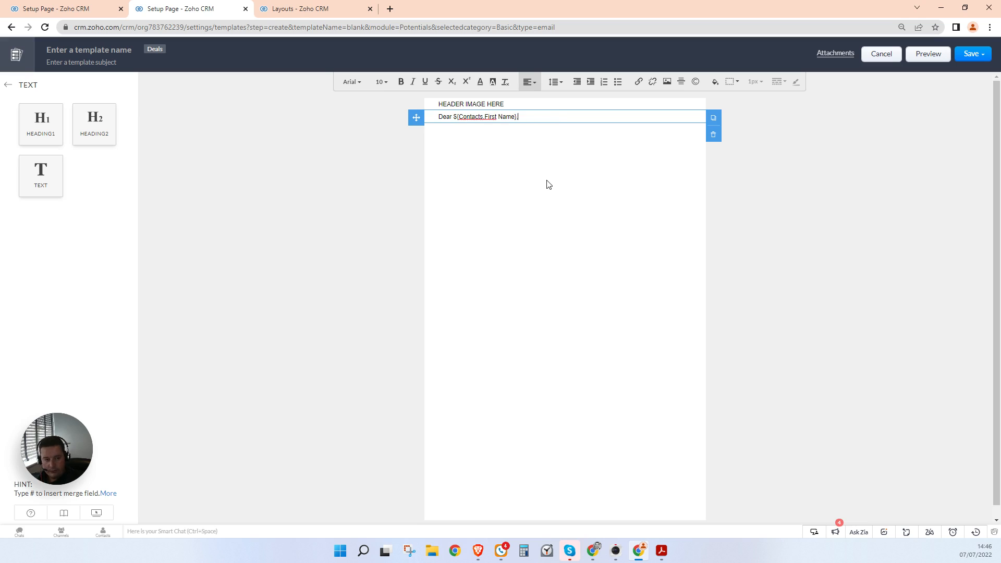
key("Return")
type("Thank you for you")
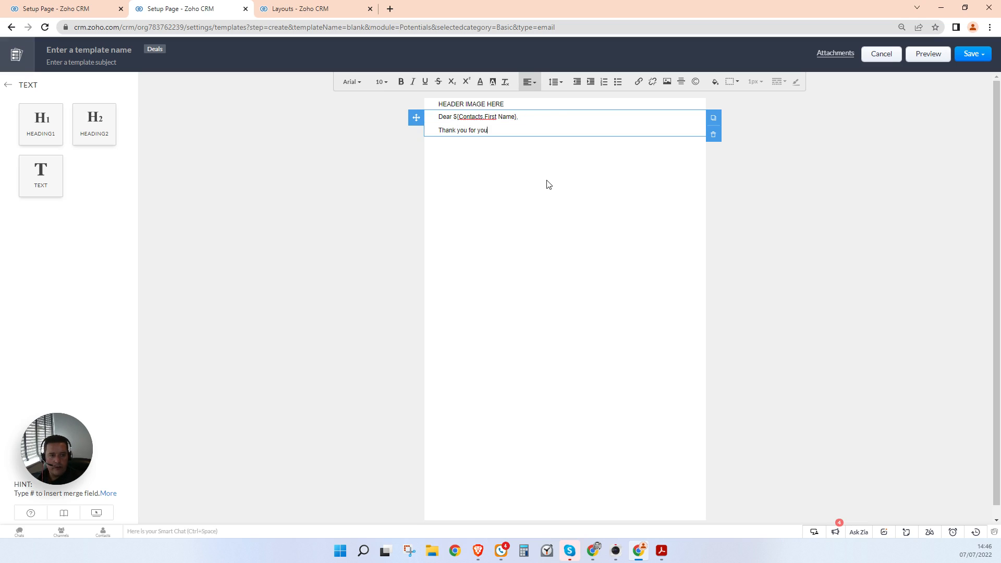
type("r time on the phone a moment ago.")
key("Return")
Step: Write the visit sentence naming the Engineer Name and Visit Booked for merge fields
type("As agreed, our")
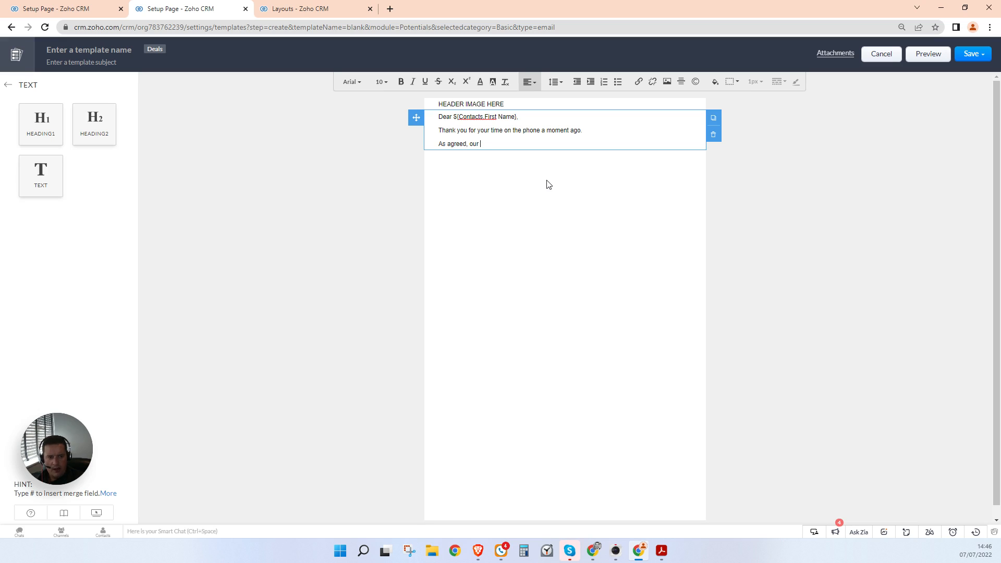
type(" engineer, #eng")
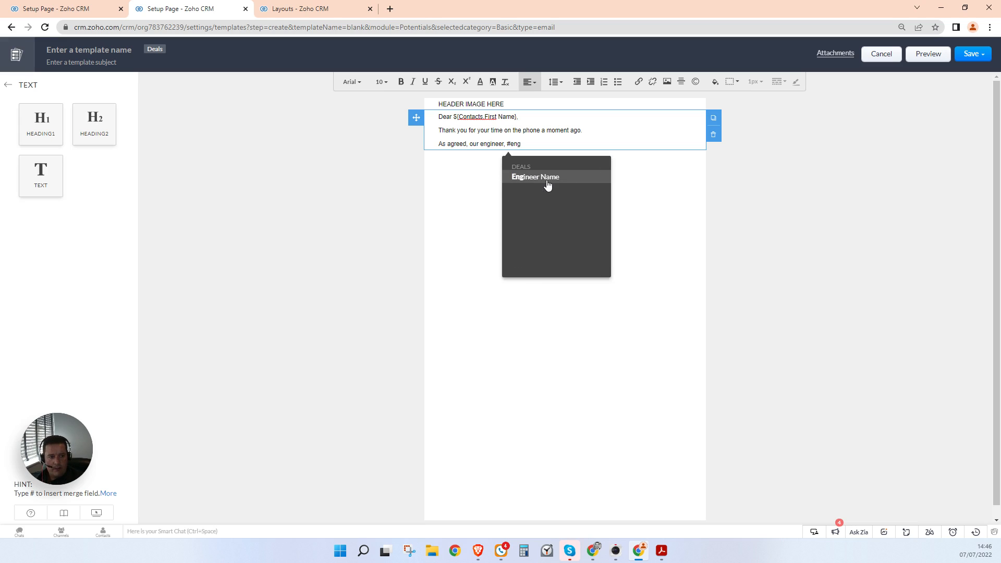
left_click(548, 178)
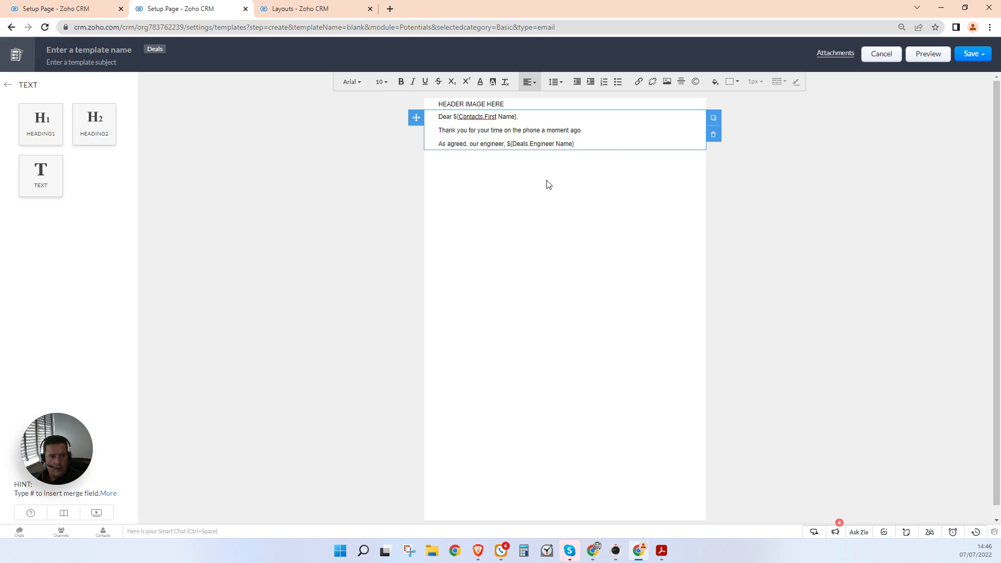
type(", will meet you")
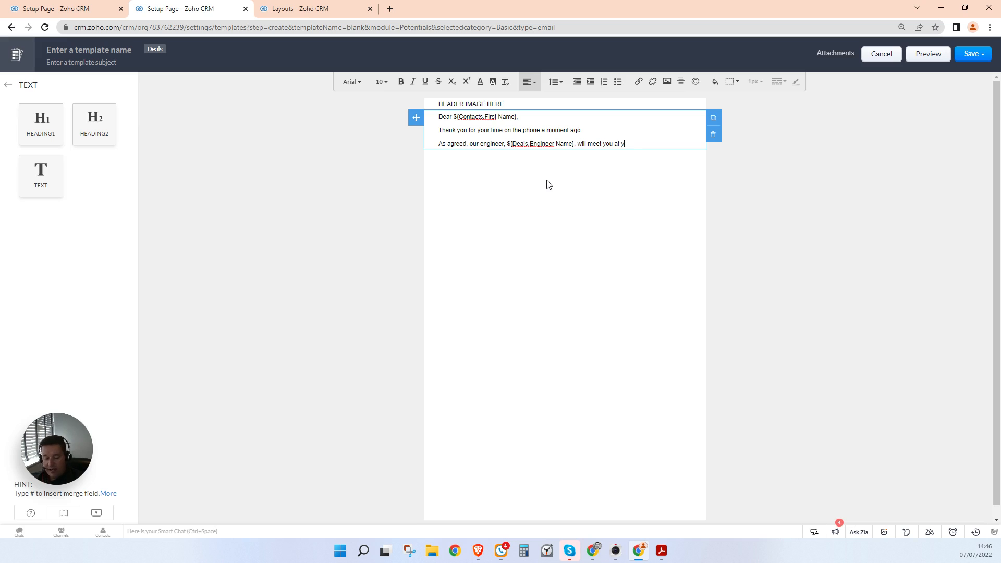
type("at your property at")
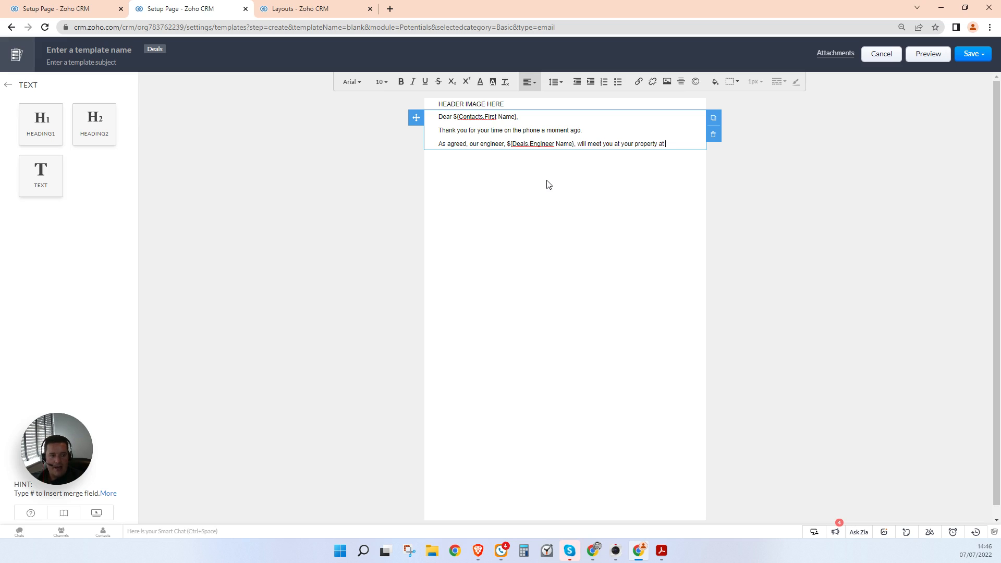
type("#")
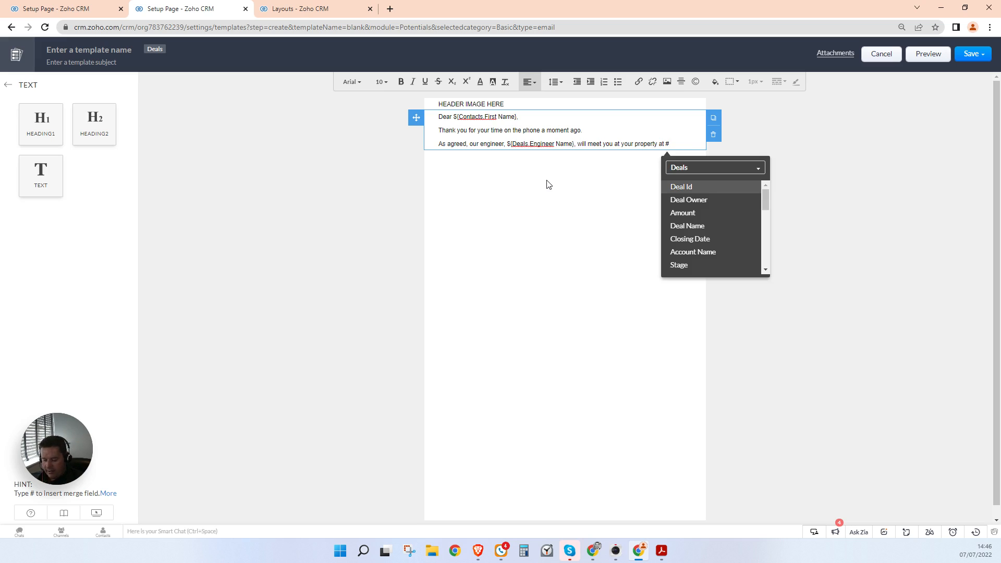
type("v")
key("Return")
type(".Visit Booked for}.")
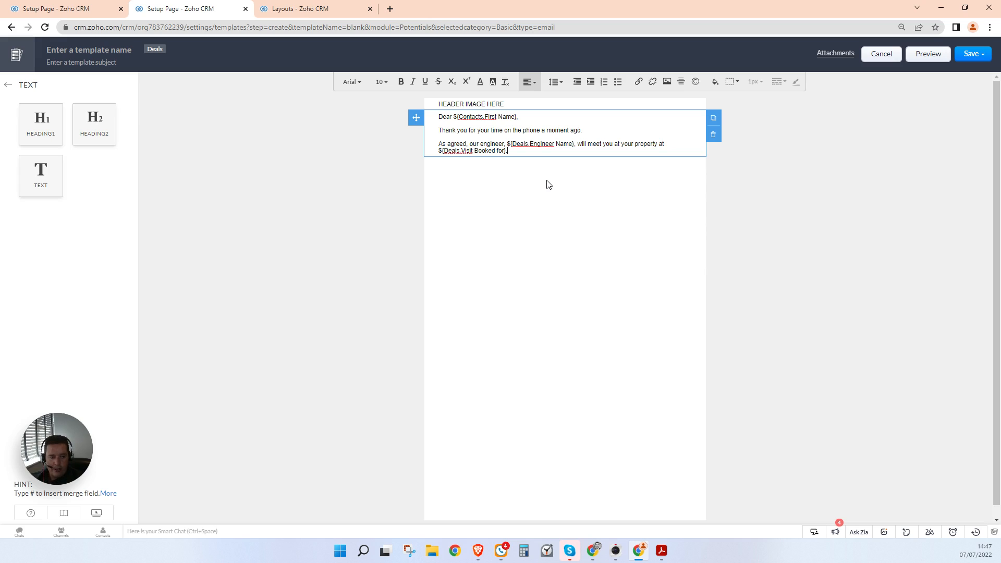
key("Return")
Step: Add the rebooking-request sentence and an 'ADVICE FOR APPOINTMENT....' heading with two '...' lines
type("IO")
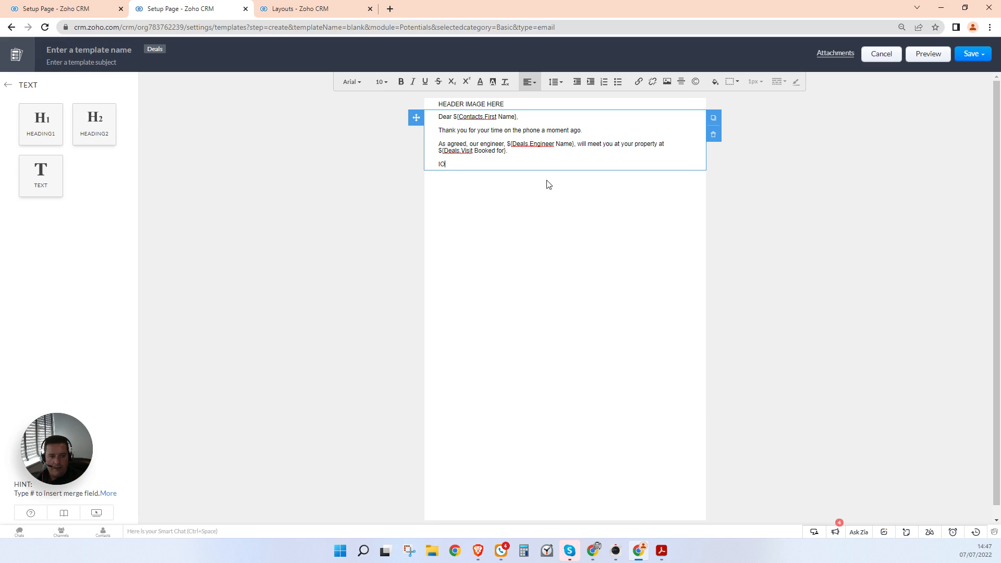
type(" this appointment is no longer suitable for you, please let us know as so")
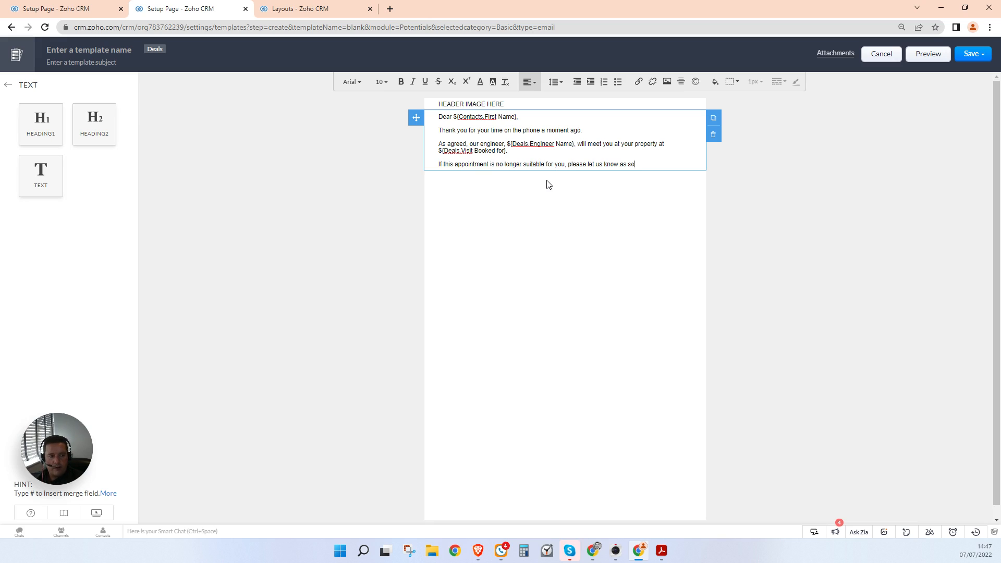
type("on as possible.")
key("Return")
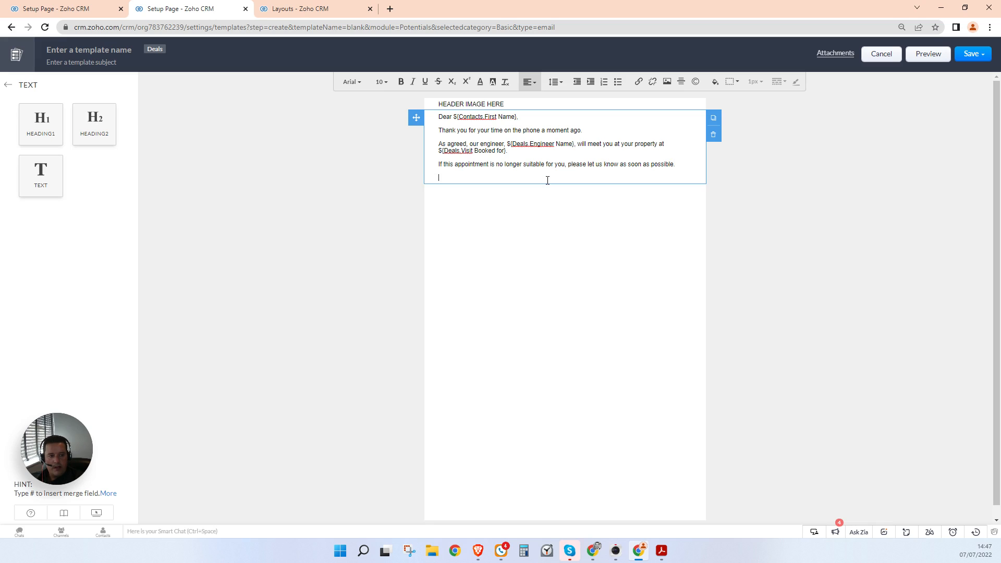
type("ADVICE FOR APPOINTMENT....")
key("Return")
type("...")
key("Return")
type("...")
Step: Add the sign-off lines 'Thank you.' and 'Kind regards,'
key("Return")
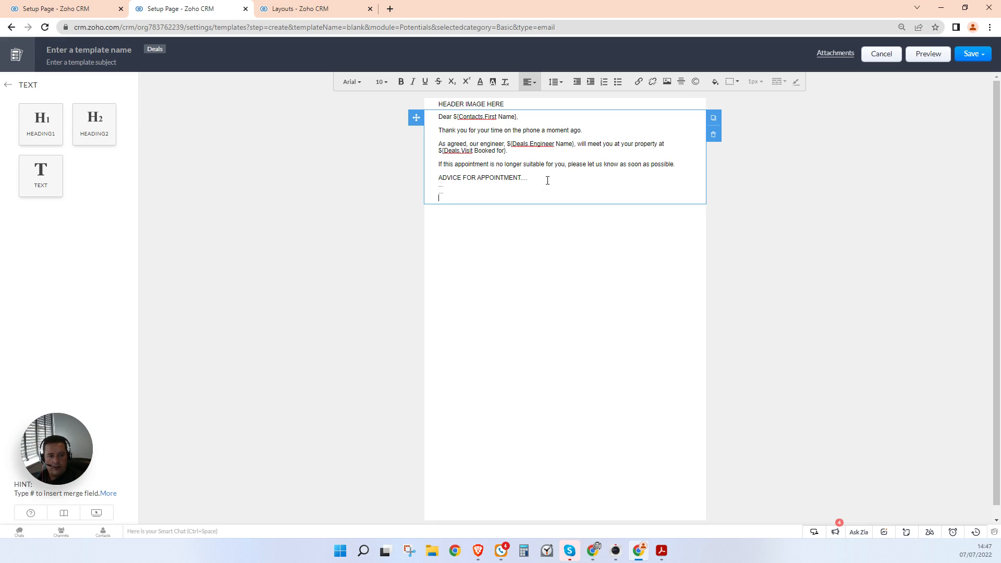
key("Return")
type("Thank you.")
key("Return")
type("K")
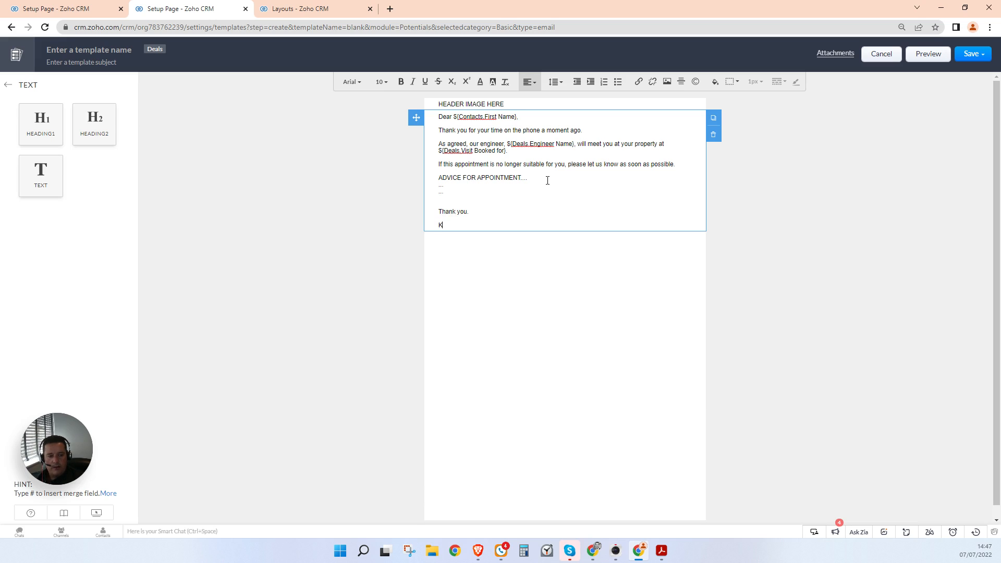
type("ind regards,")
key("Return")
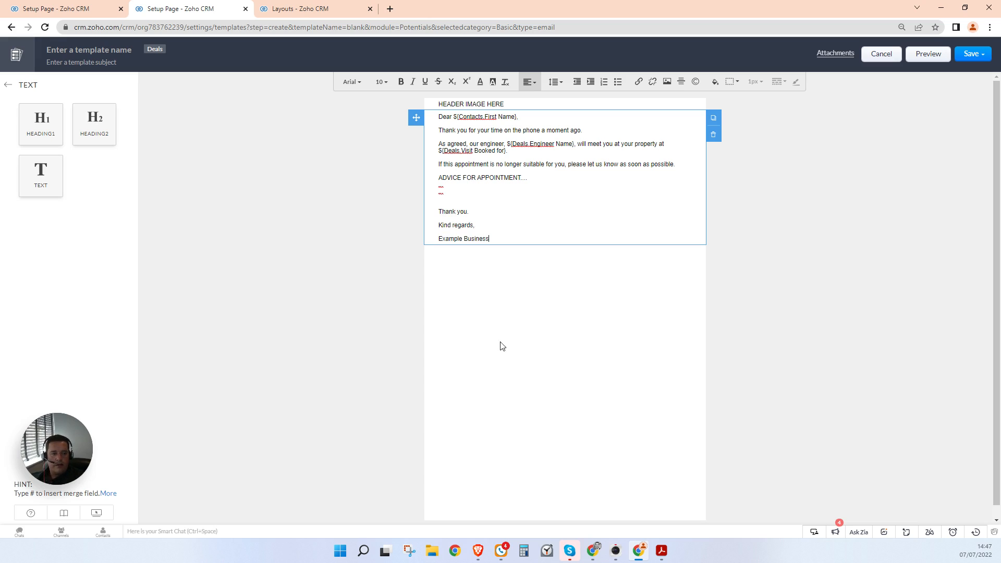
left_click(482, 106)
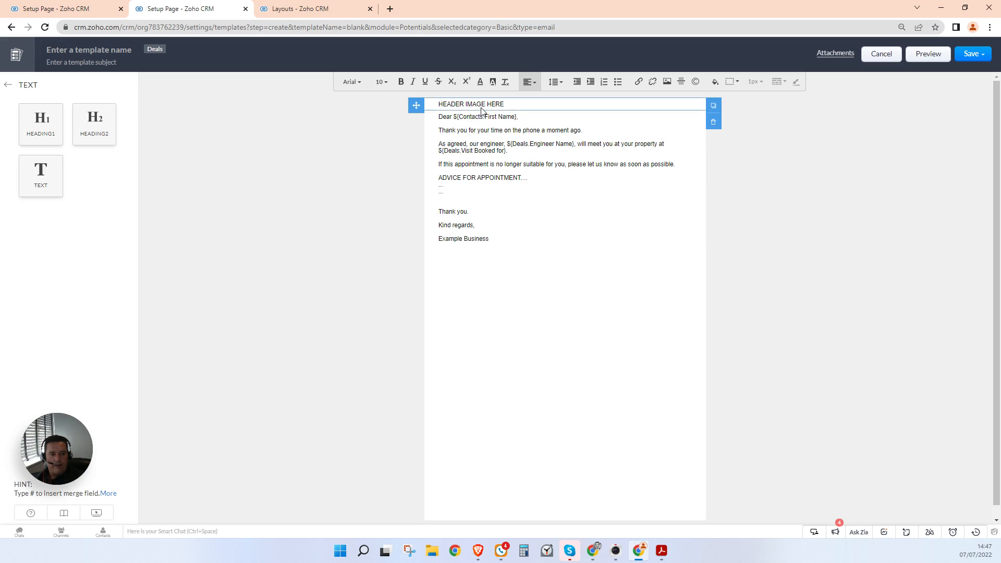
Step: Duplicate the header block below the sign-off and change it to 'FOOTER IMAGE HERE'
left_click(713, 107)
left_click_drag(412, 116, 465, 277)
double_click(458, 251)
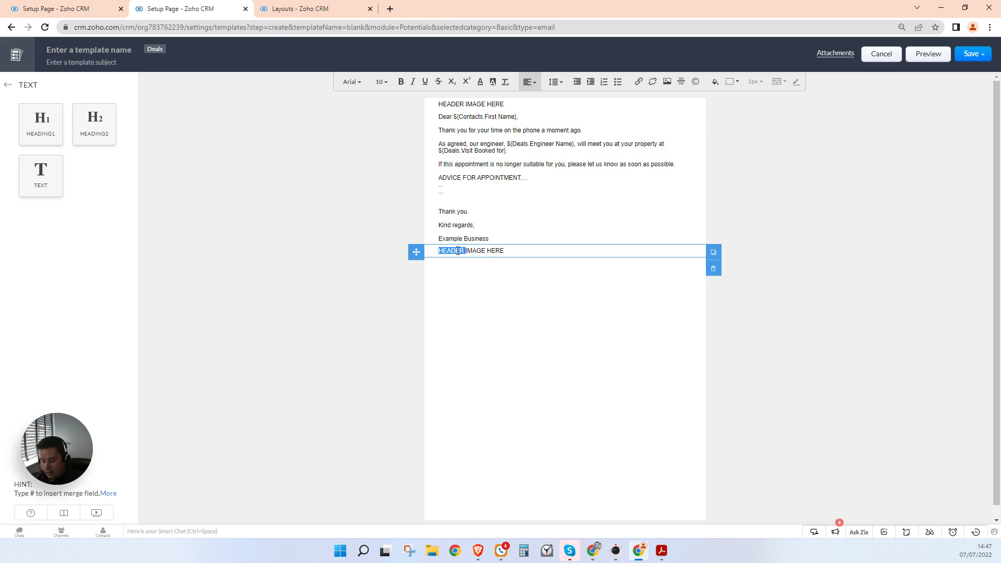
type("FOO")
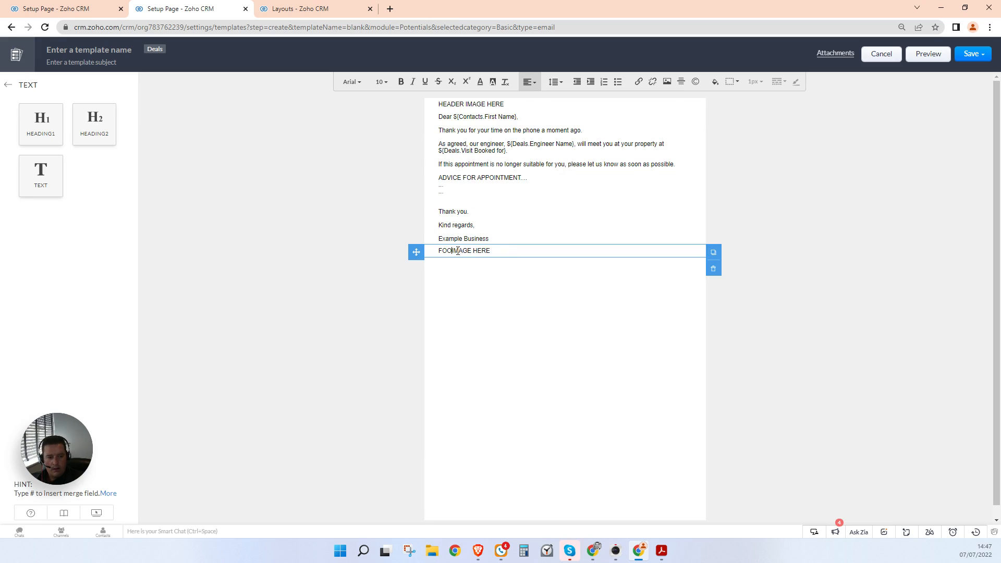
type("TER")
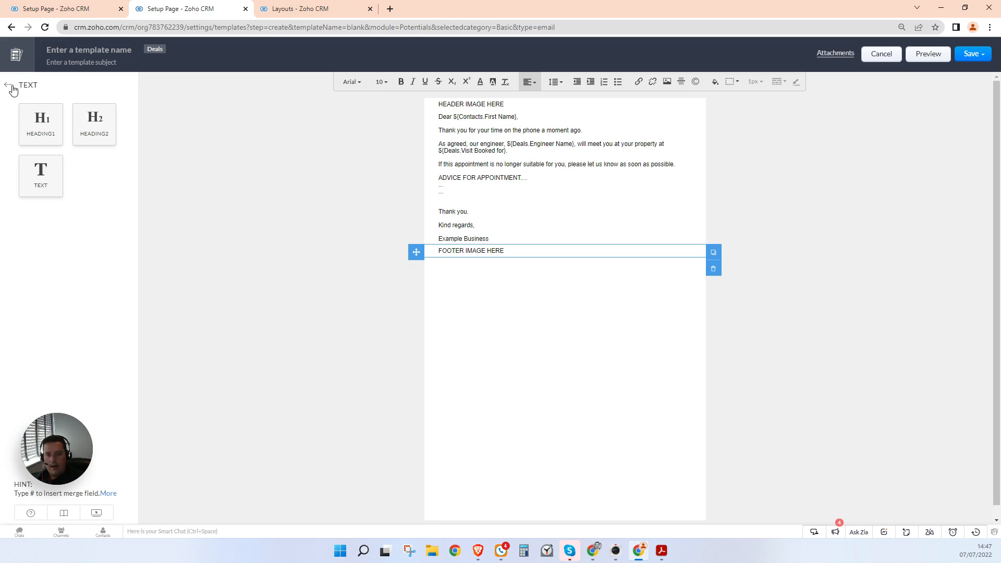
Step: Insert 10px spacers above the footer placeholder and above the Dear greeting
left_click(8, 85)
left_click(40, 181)
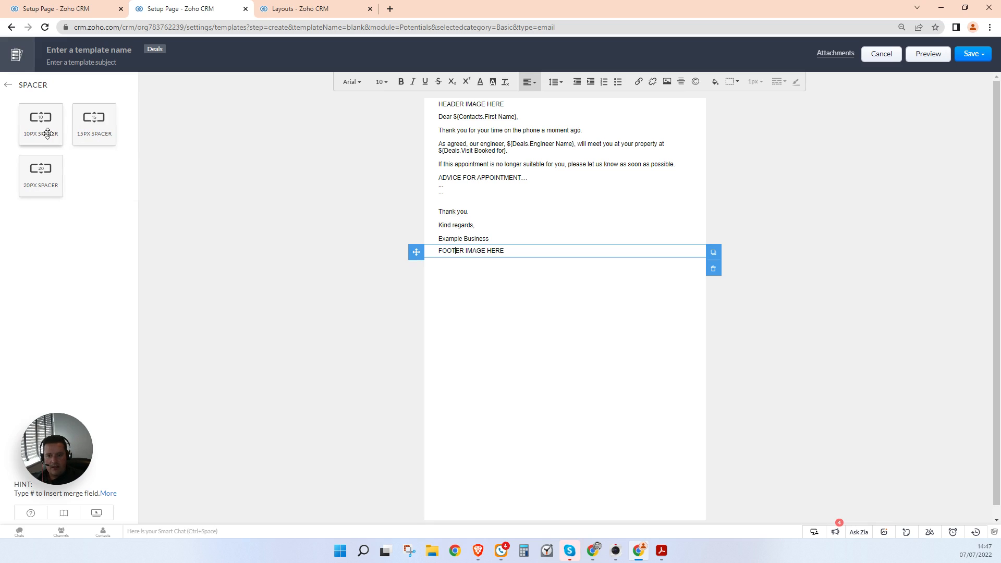
left_click_drag(44, 132, 494, 244)
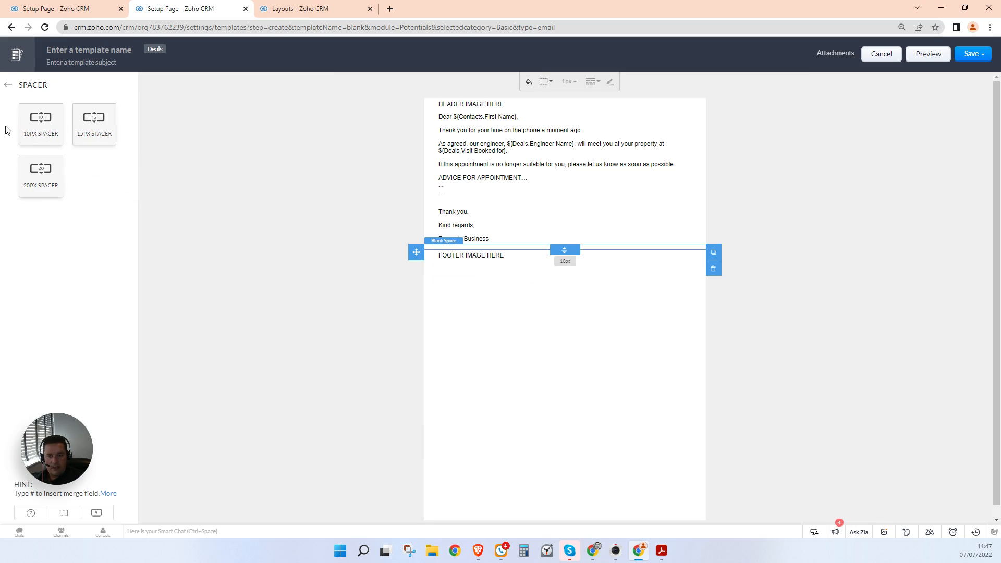
left_click_drag(26, 123, 453, 116)
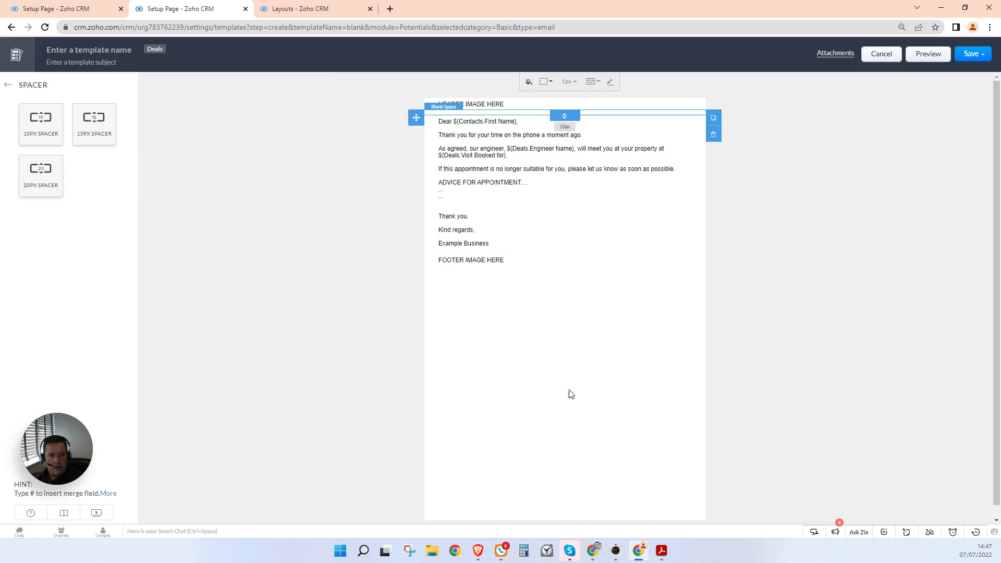
left_click(677, 227)
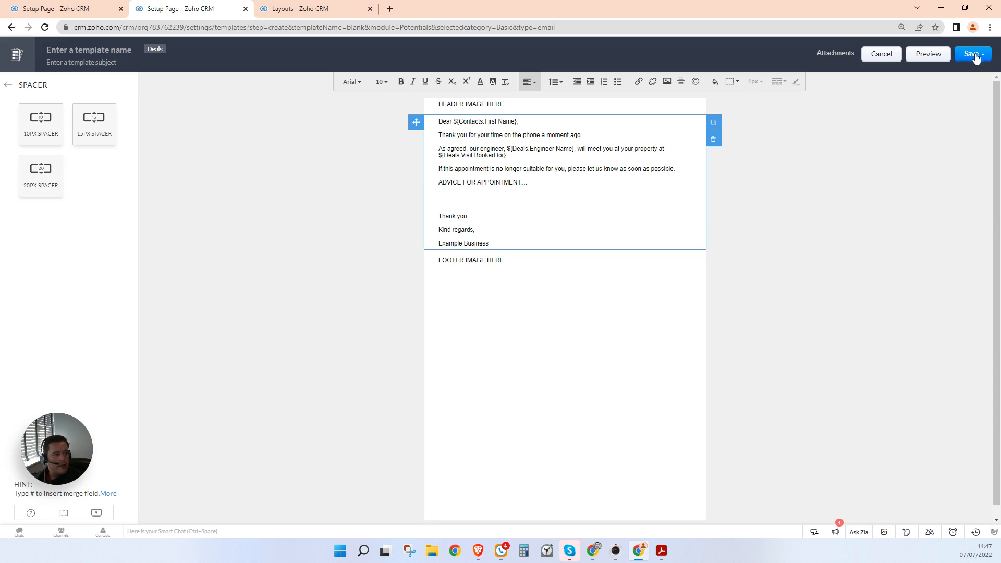
Step: Name the template 'CC - Booking Confirmation' with subject 'Your Appointment with Example Business has been booked'
left_click(96, 50)
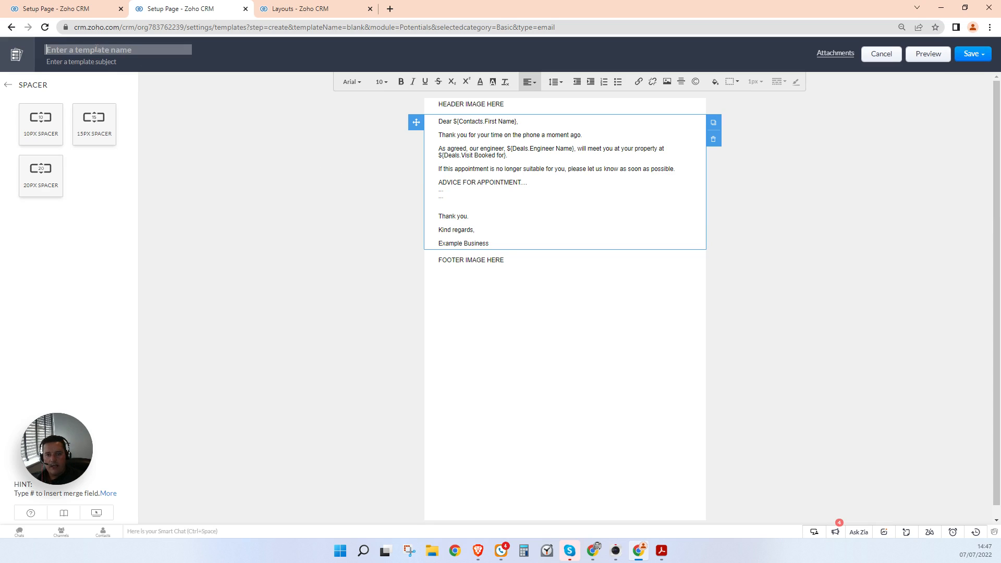
type("CC - Bo")
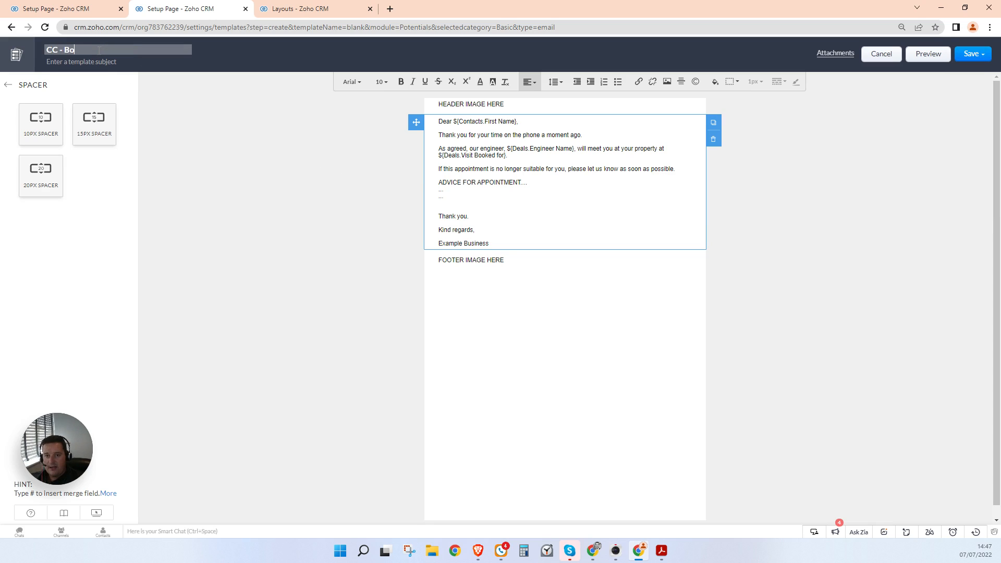
type("oking Confirmation")
key("Tab")
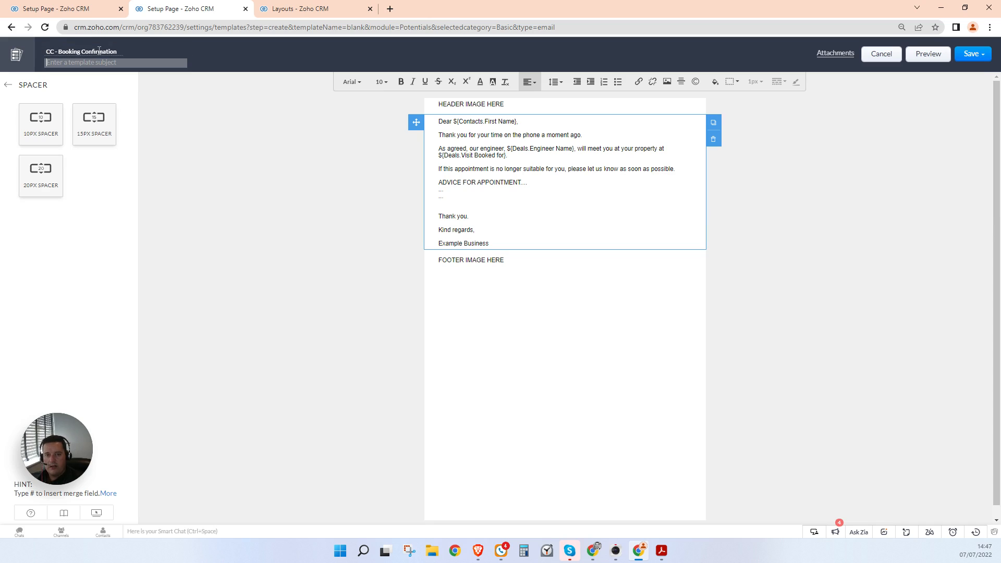
type("Your Appointment with Example Bus")
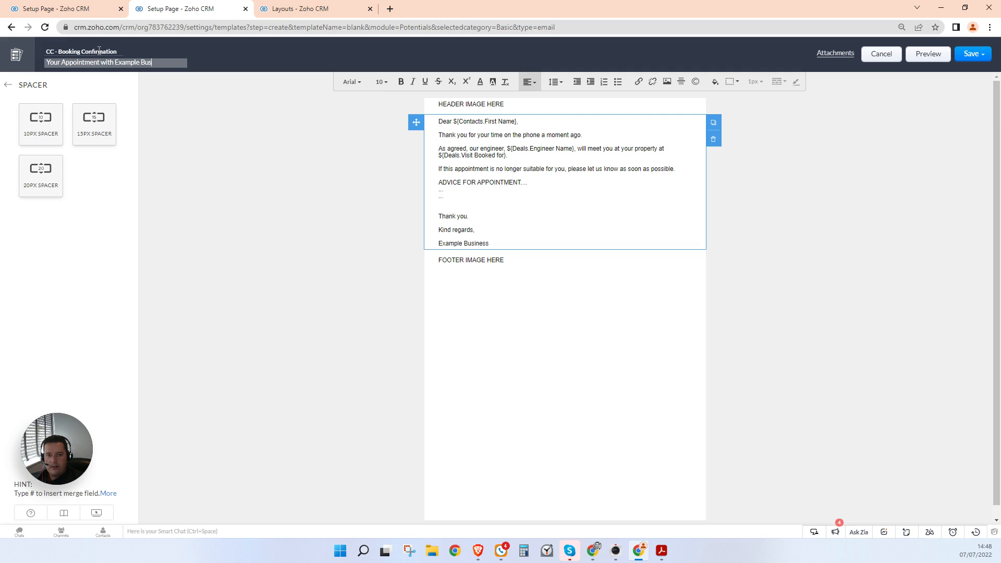
type("iness has been")
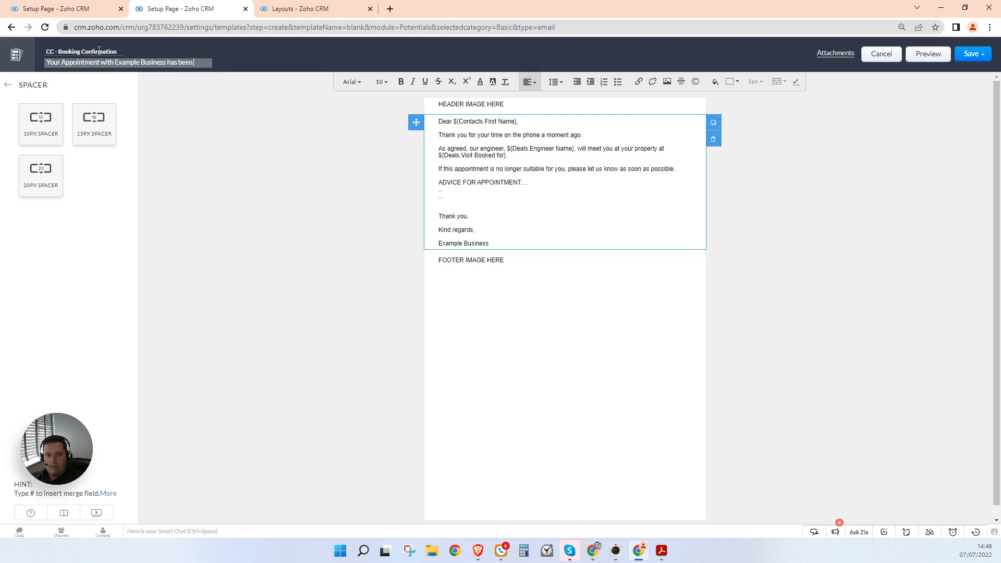
type(" booked")
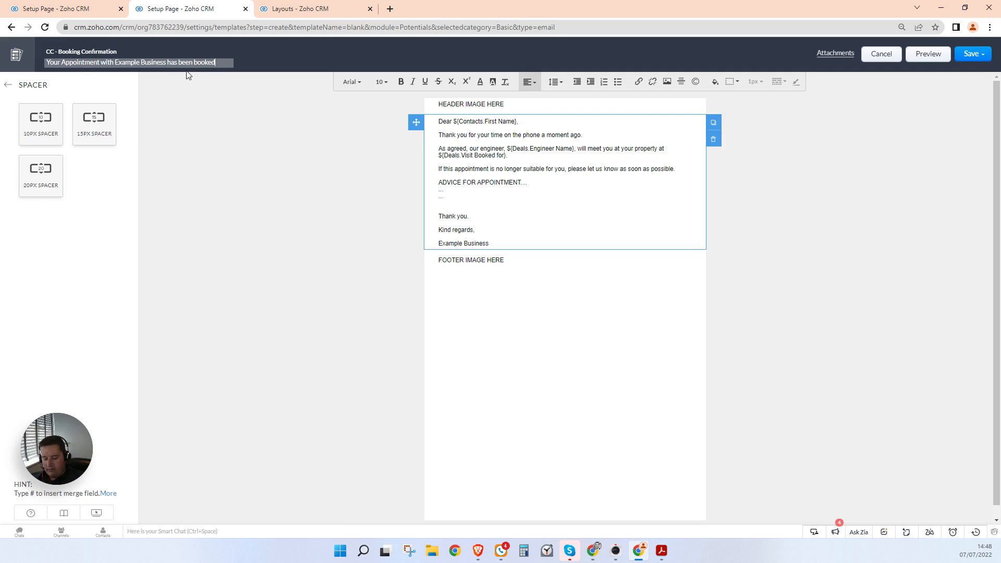
type(" #")
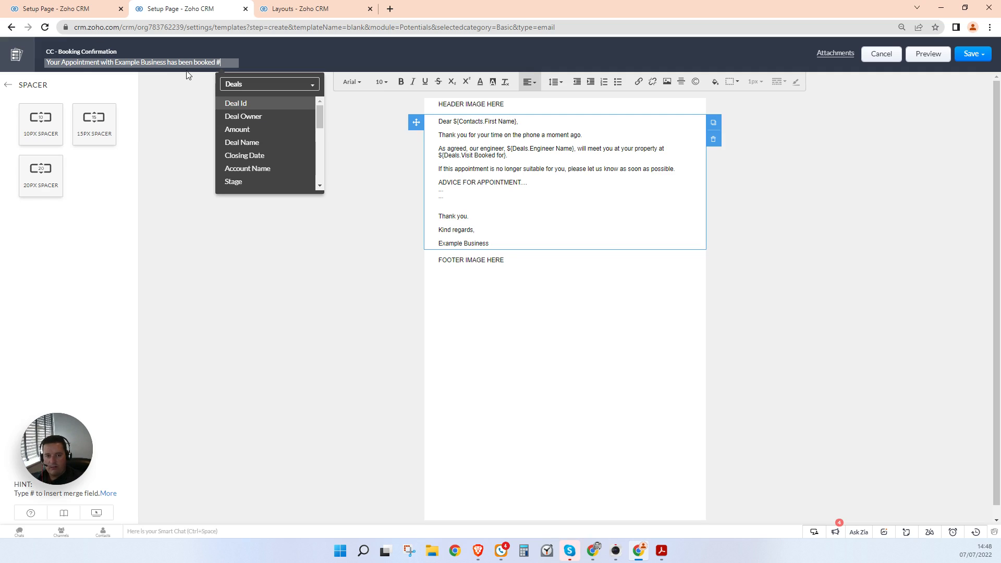
scroll(289, 141, "down", 3)
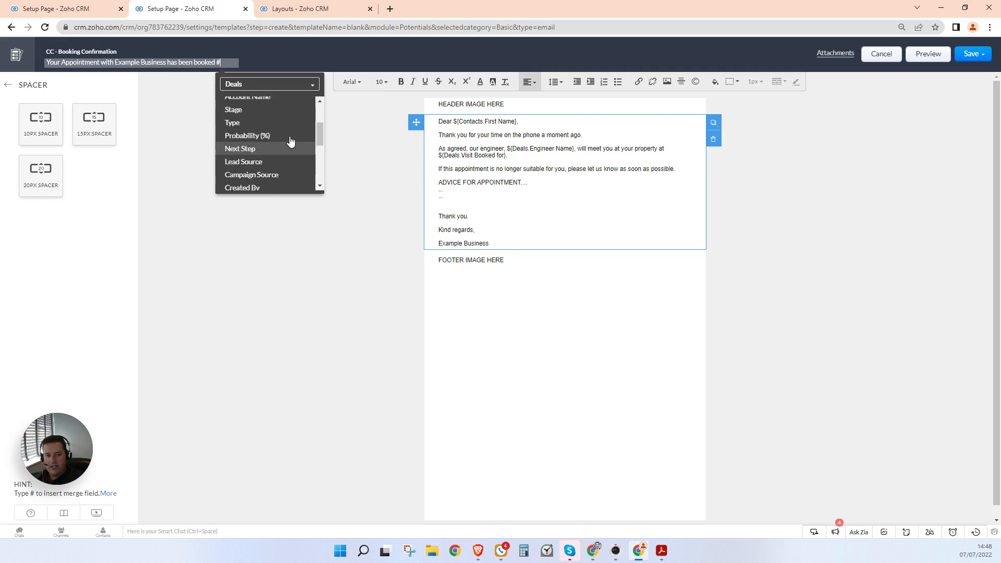
scroll(288, 141, "up", 3)
left_click(265, 298)
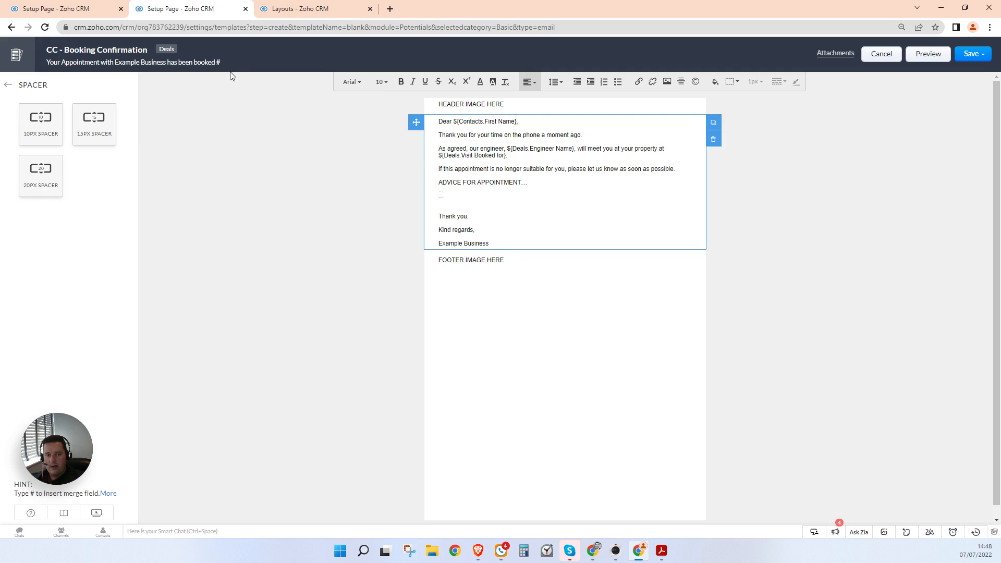
left_click(222, 61)
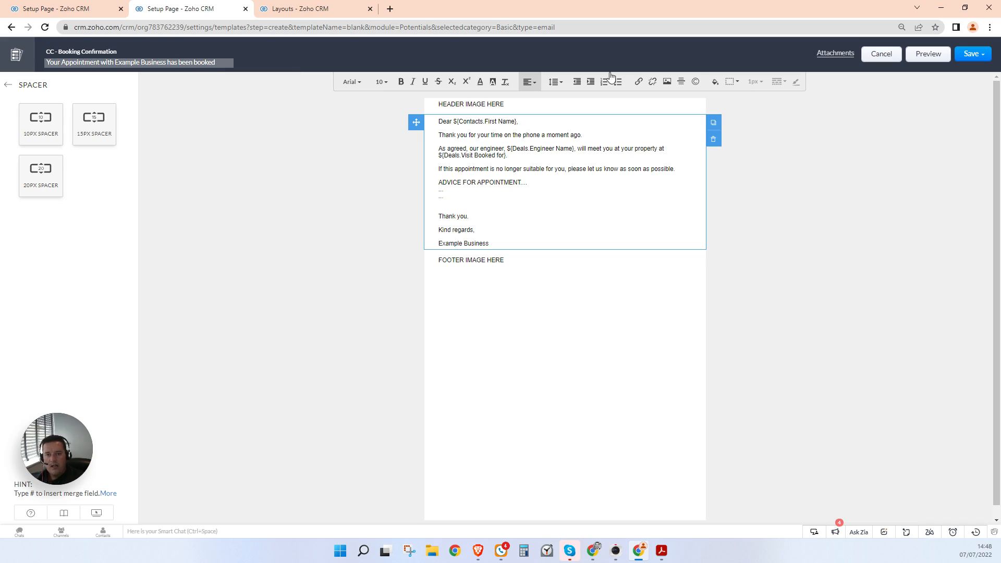
left_click(969, 54)
Step: Save the template as new into the Public Email Templates folder
left_click(960, 75)
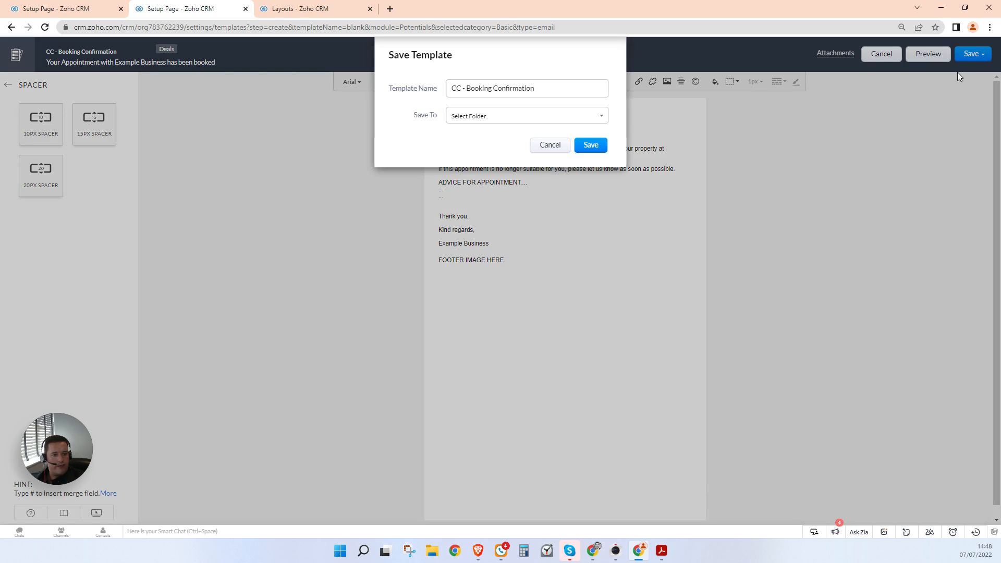
left_click(539, 117)
left_click(521, 136)
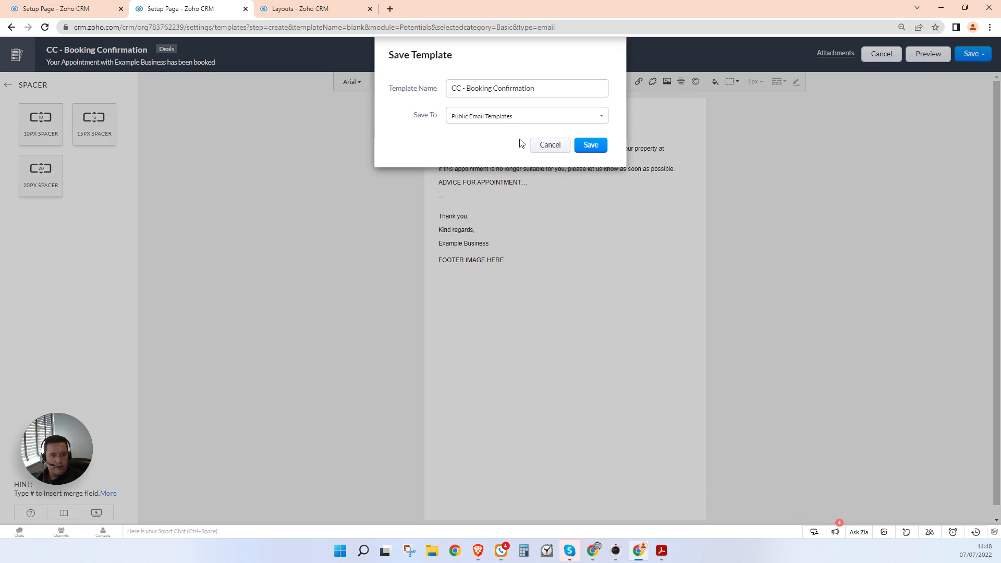
left_click(585, 146)
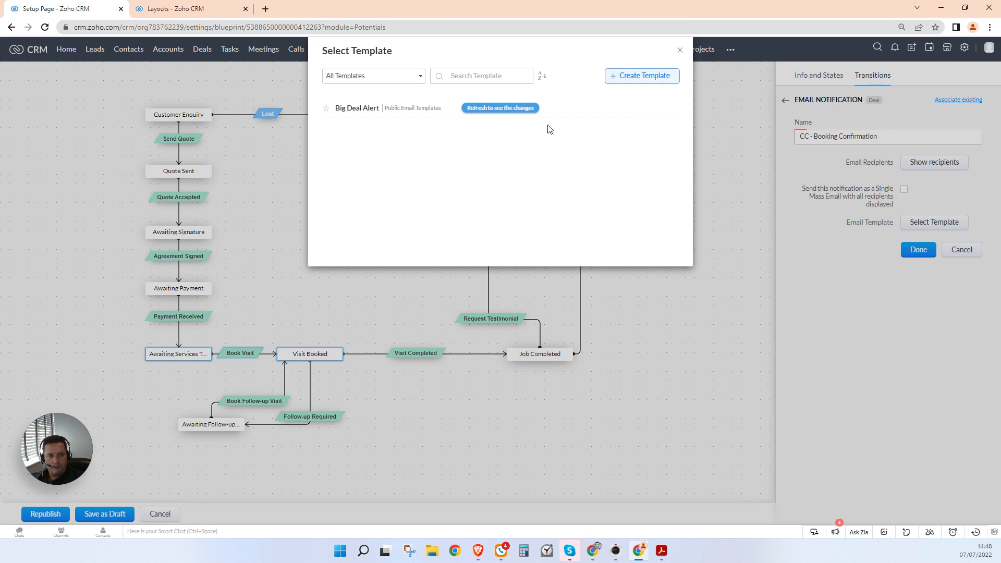
Step: Refresh the template list and attach CC - Booking Confirmation to the notification
left_click(512, 110)
left_click(400, 112)
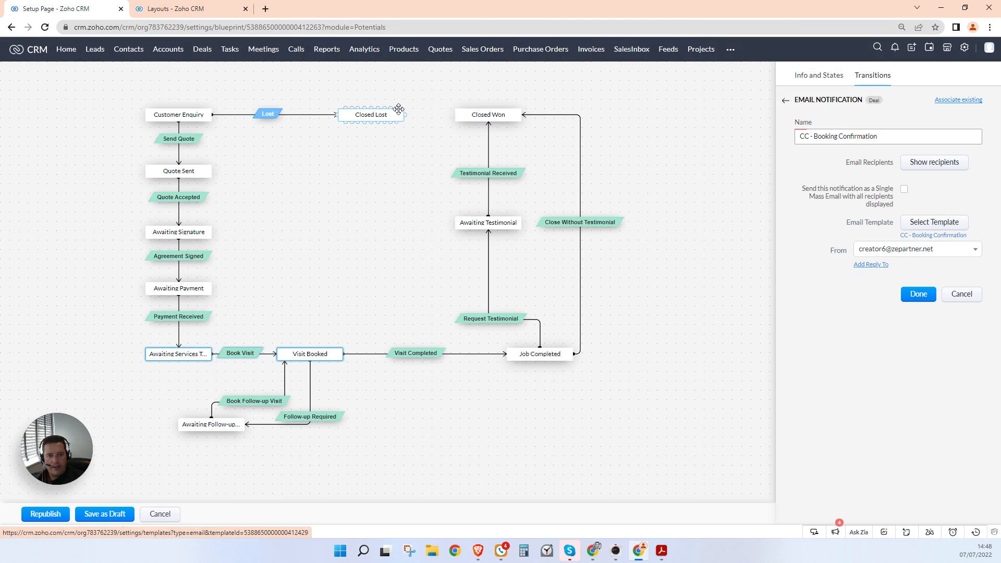
left_click(913, 255)
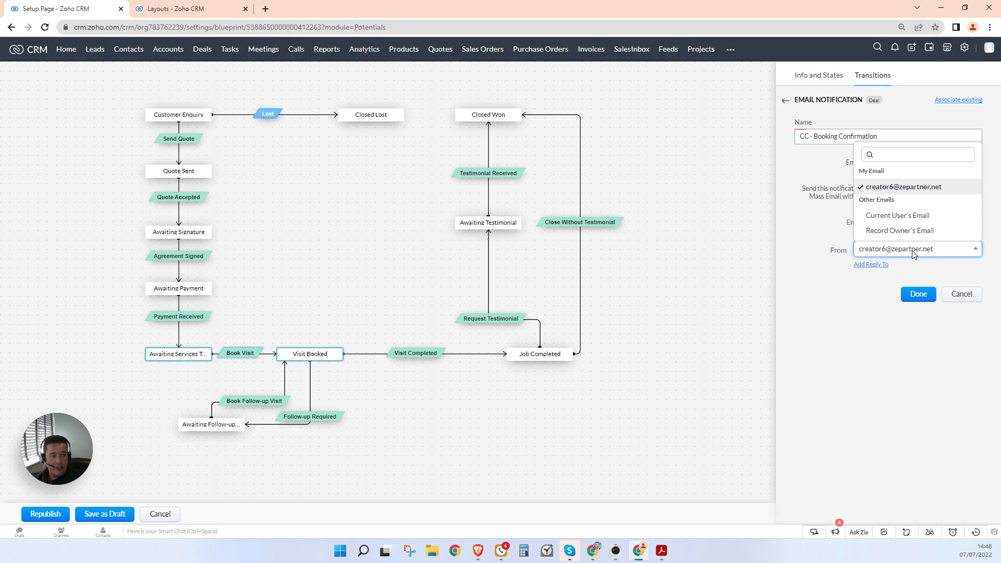
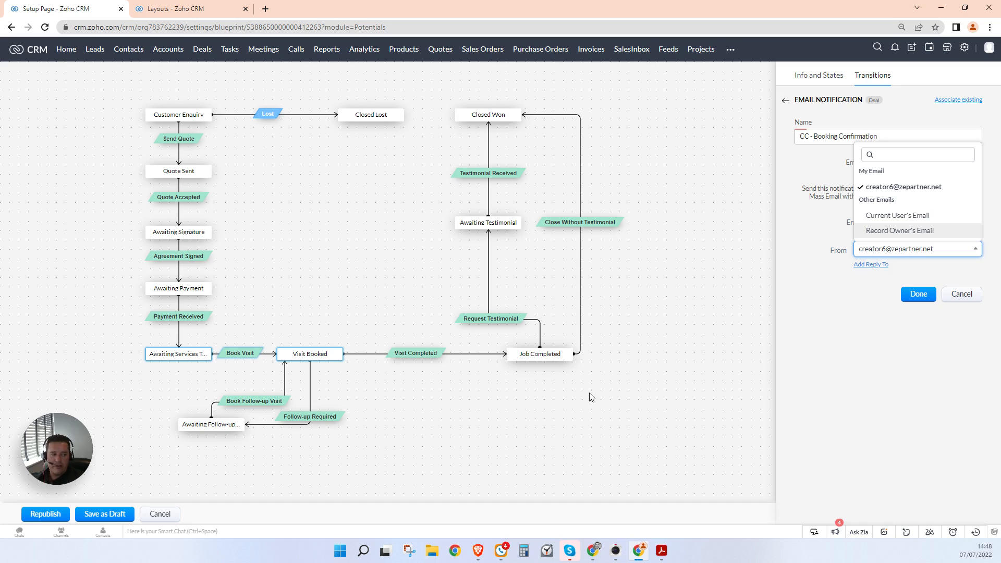
Step: Keep the current sender address and save the CC - Booking Confirmation notification on Book Visit
left_click(915, 428)
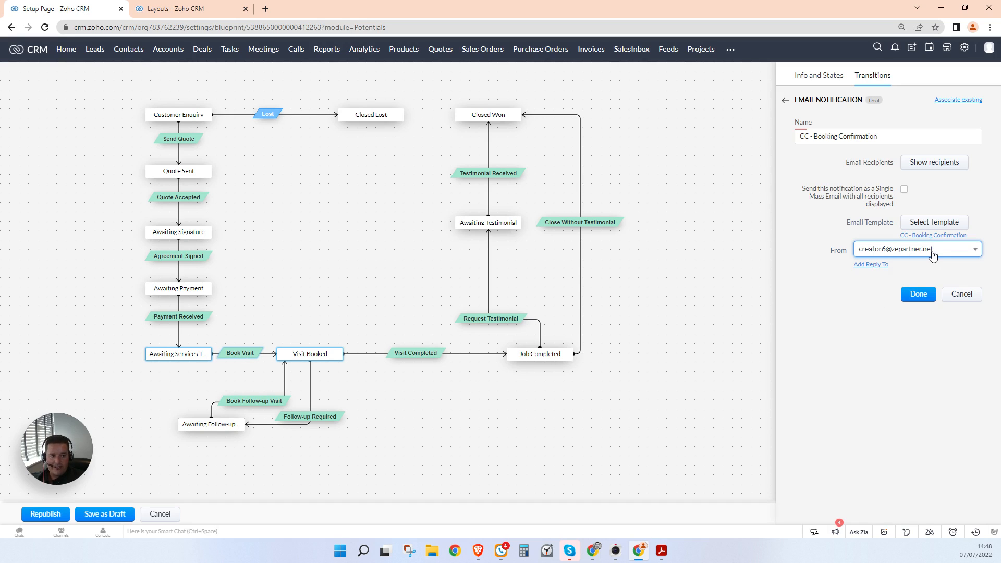
left_click(920, 294)
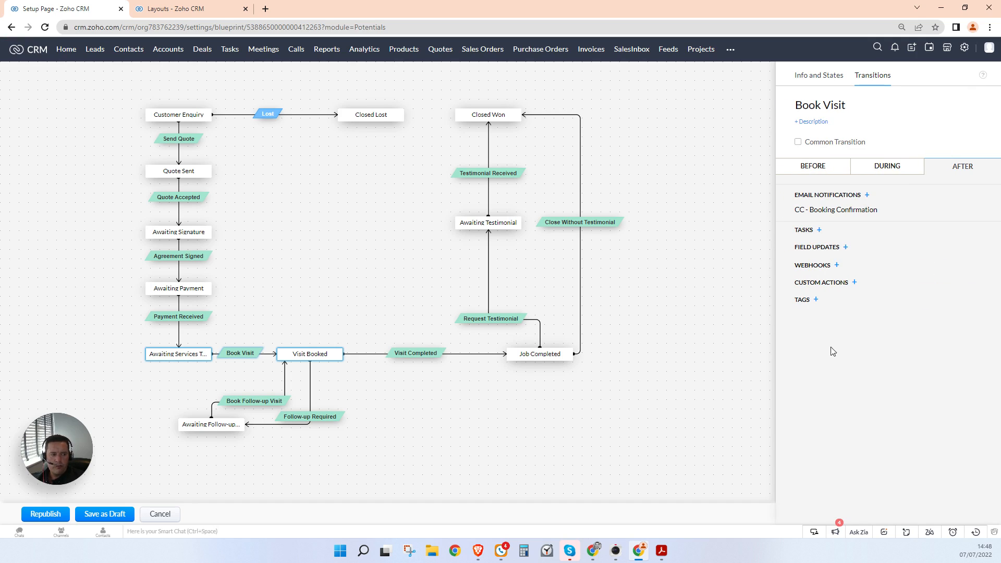
Step: Back out of Field Update, Custom Actions and Webhooks without adding any, returning to the blueprint overview
left_click(845, 249)
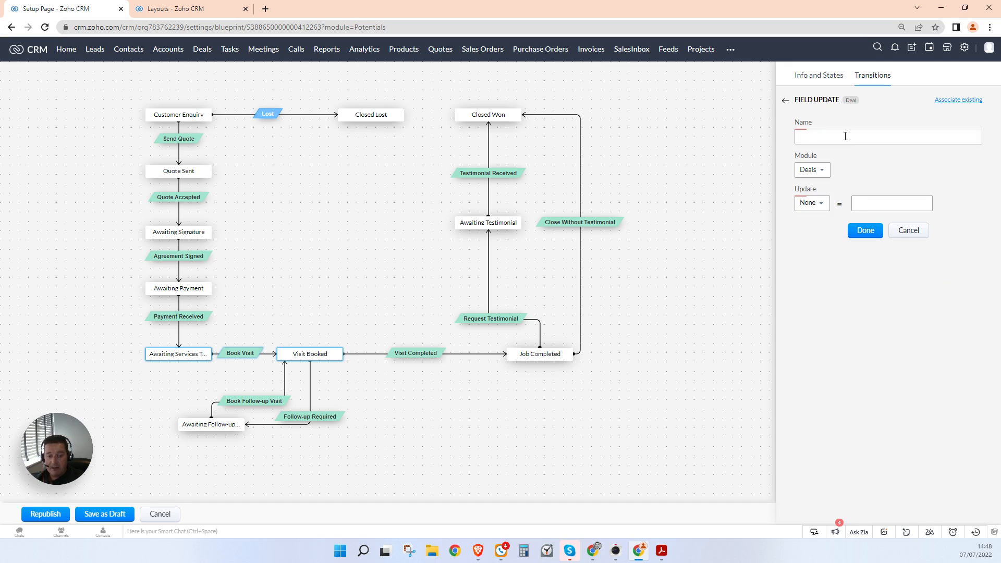
left_click(786, 101)
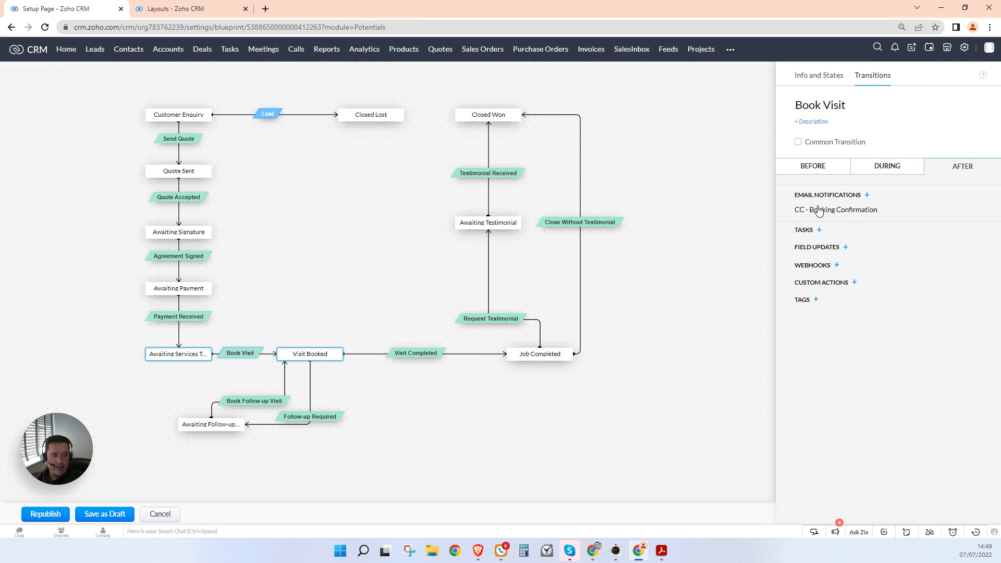
left_click(857, 284)
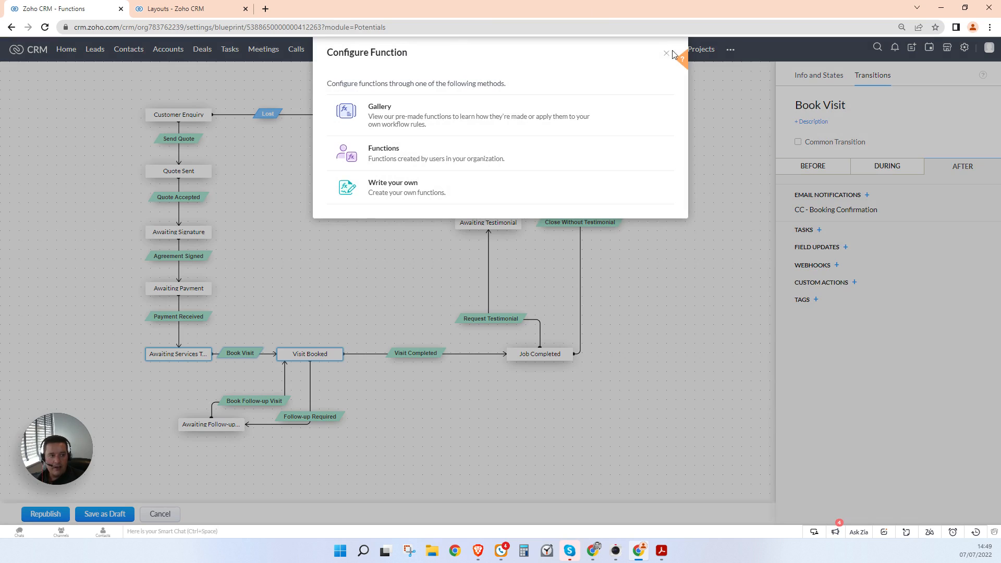
left_click(666, 54)
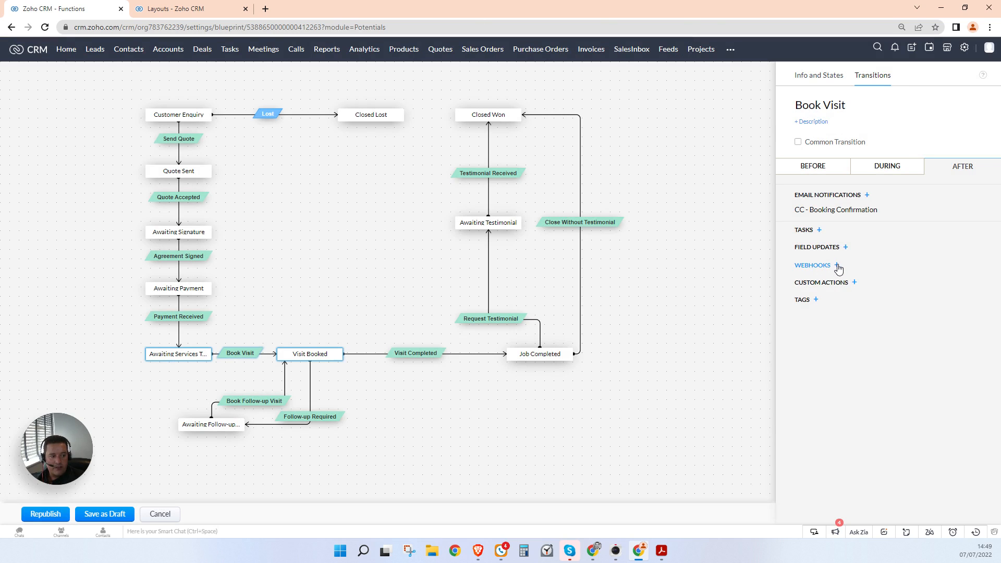
left_click(837, 266)
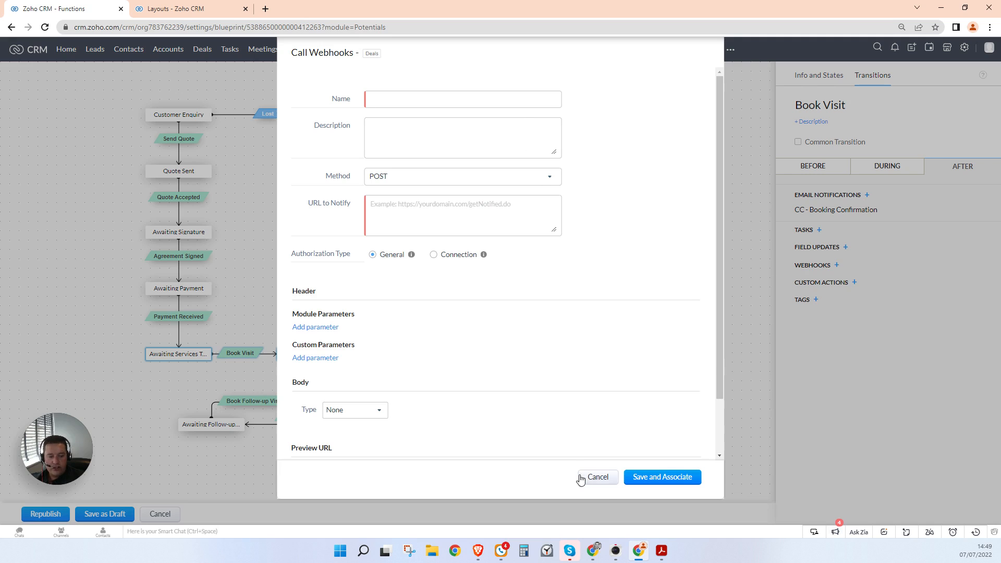
left_click(606, 477)
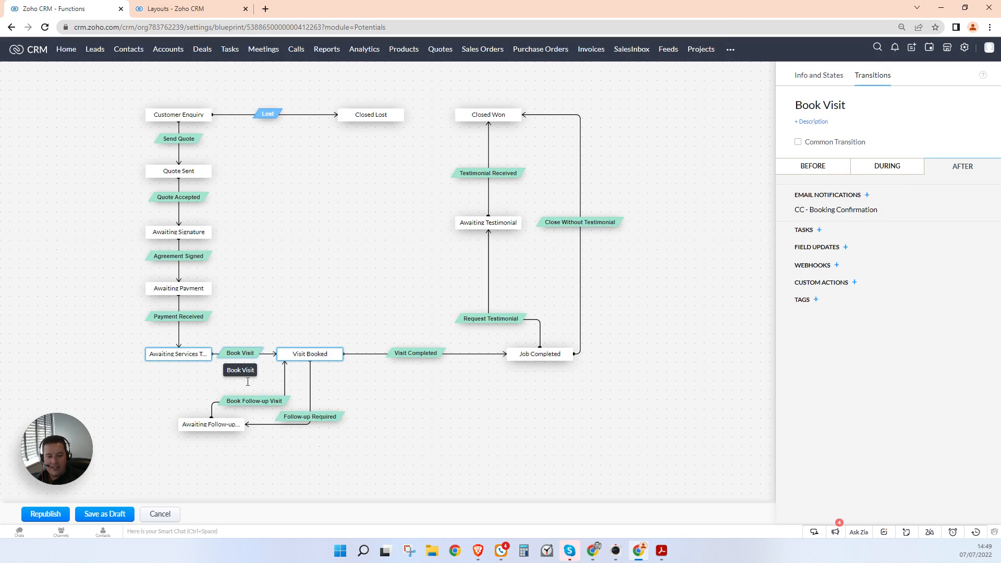
left_click(532, 418)
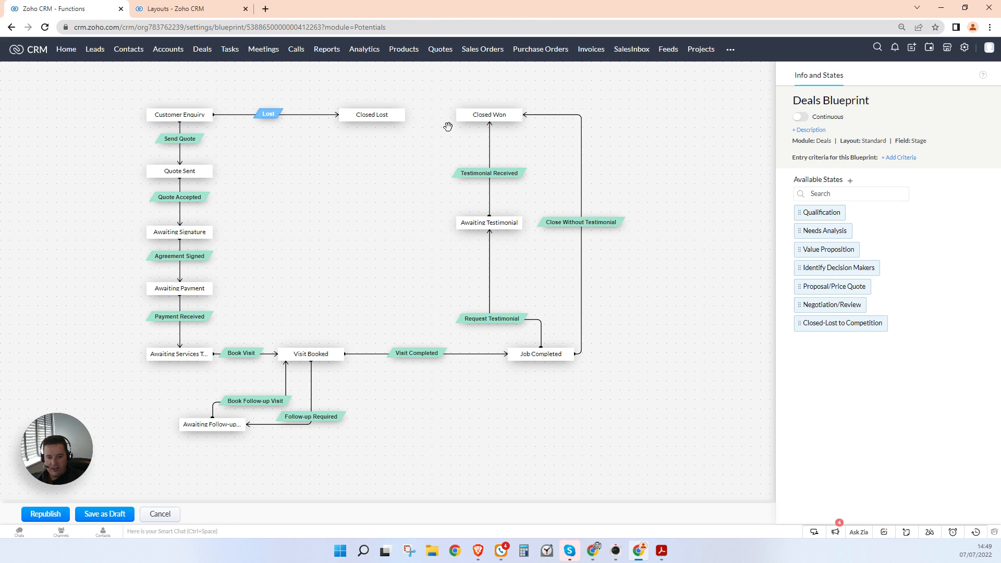
Step: Republish the blueprint, rename it 'Cable Box Installation Blueprint', and republish it despite the loop warning
left_click(53, 516)
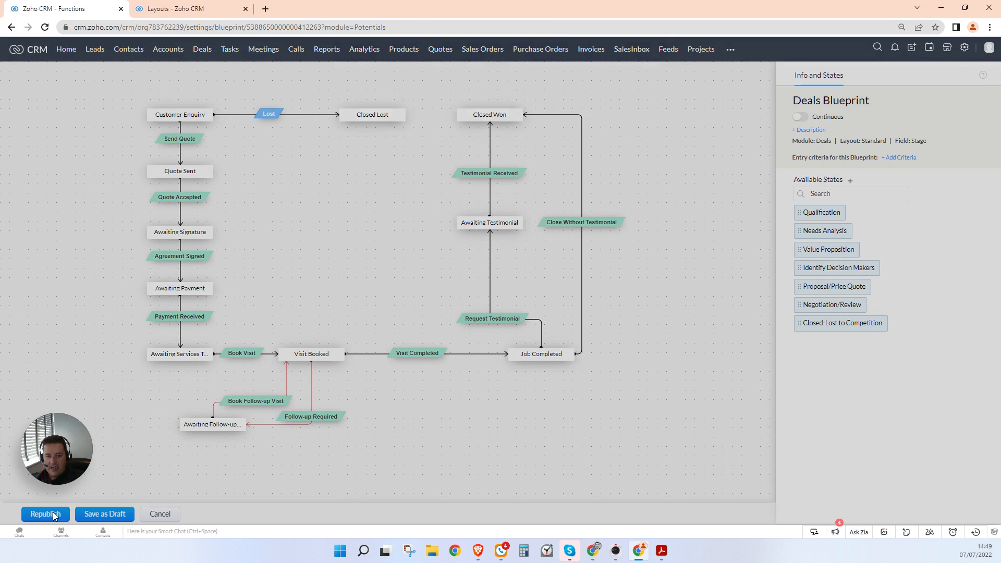
left_click(534, 109)
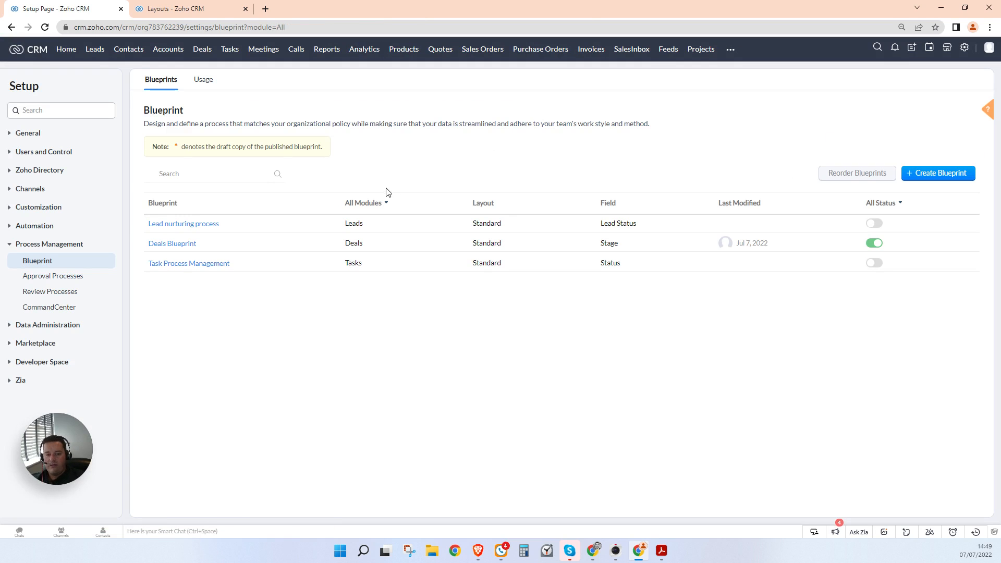
left_click(180, 244)
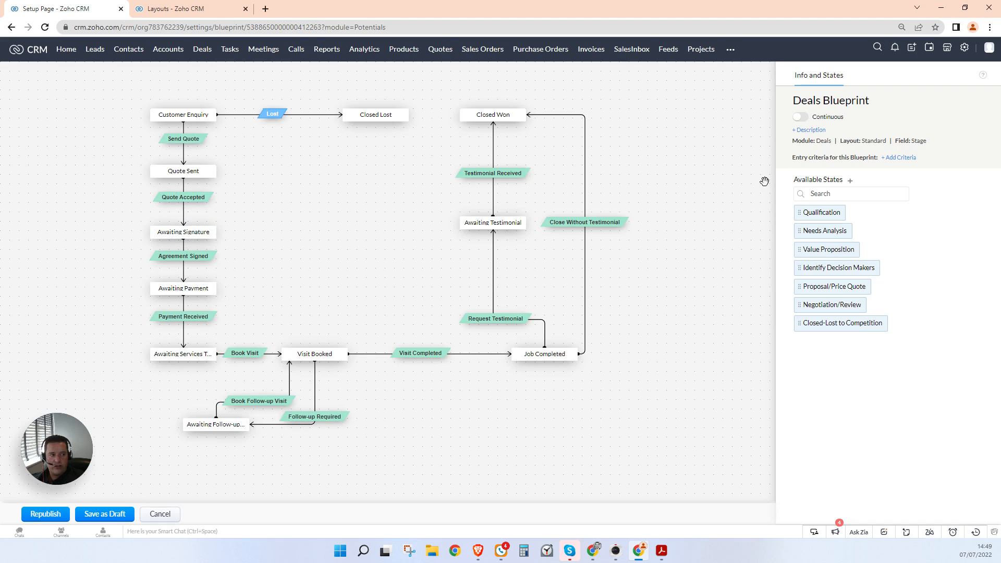
left_click(869, 99)
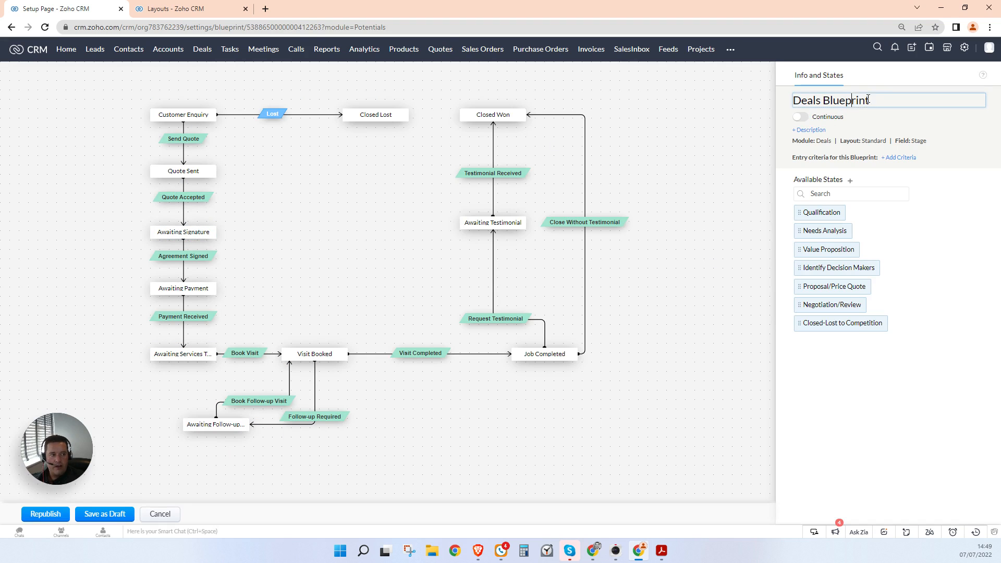
double_click(820, 100)
type("Cable")
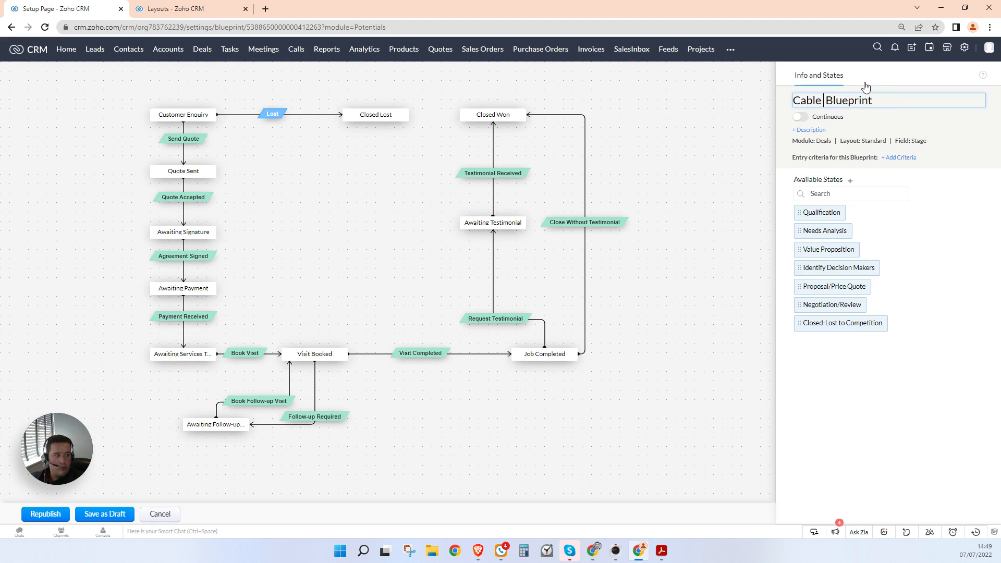
type(" Box Installatio")
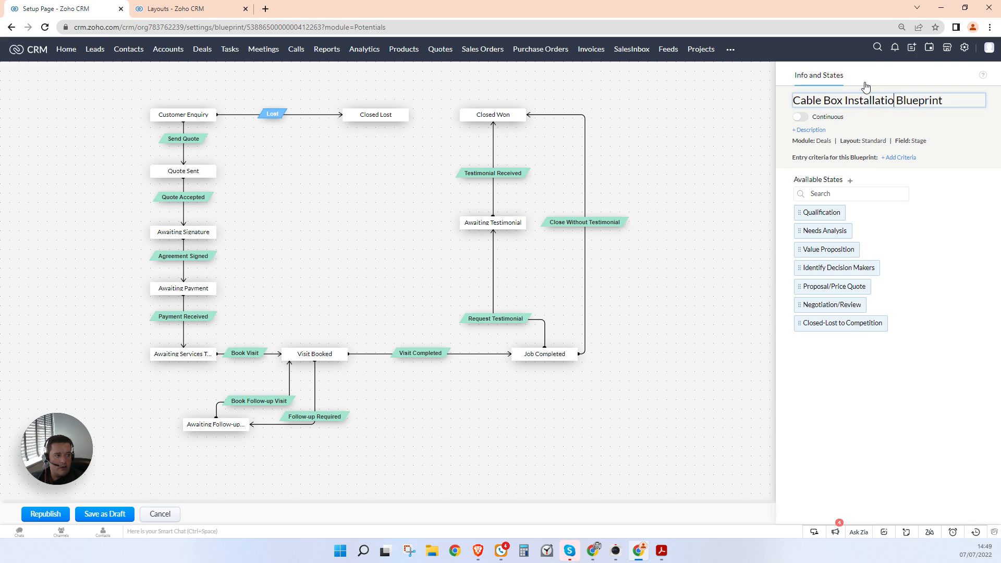
type("n")
left_click(925, 168)
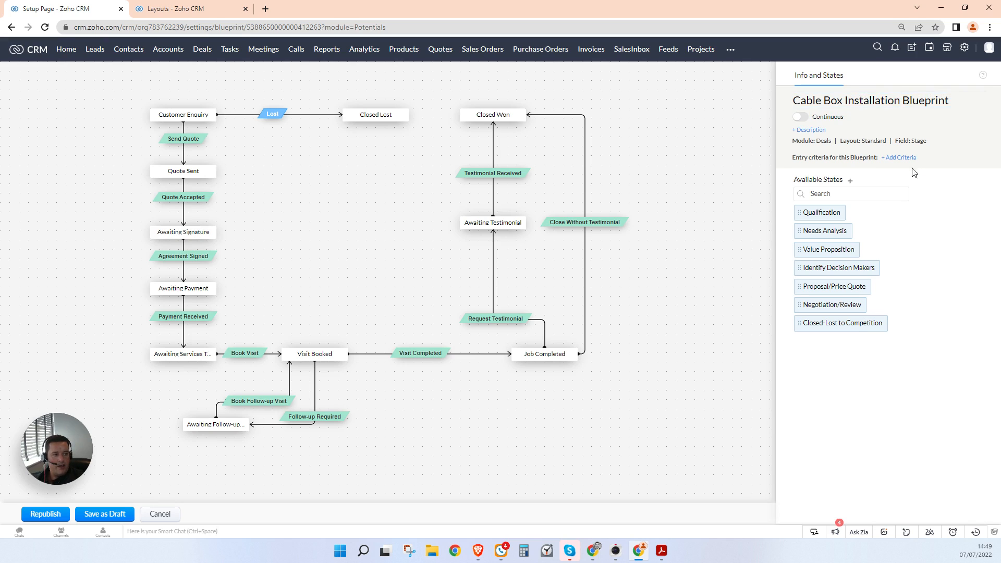
left_click(45, 514)
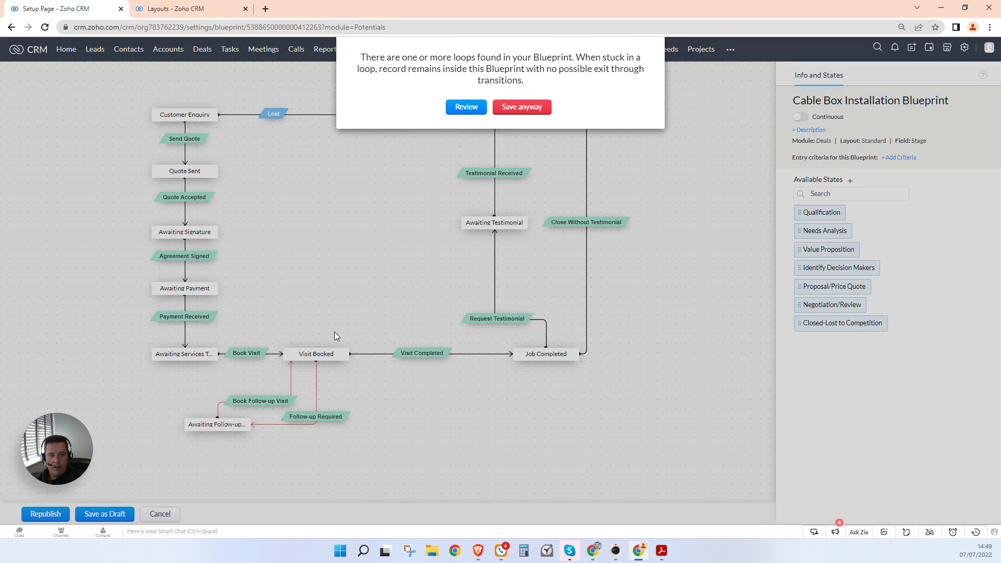
left_click(518, 107)
Step: In the Standard Deals layout, change Type options to Cable Box Installation, Fibre BB Installation, Other, then save
left_click(197, 9)
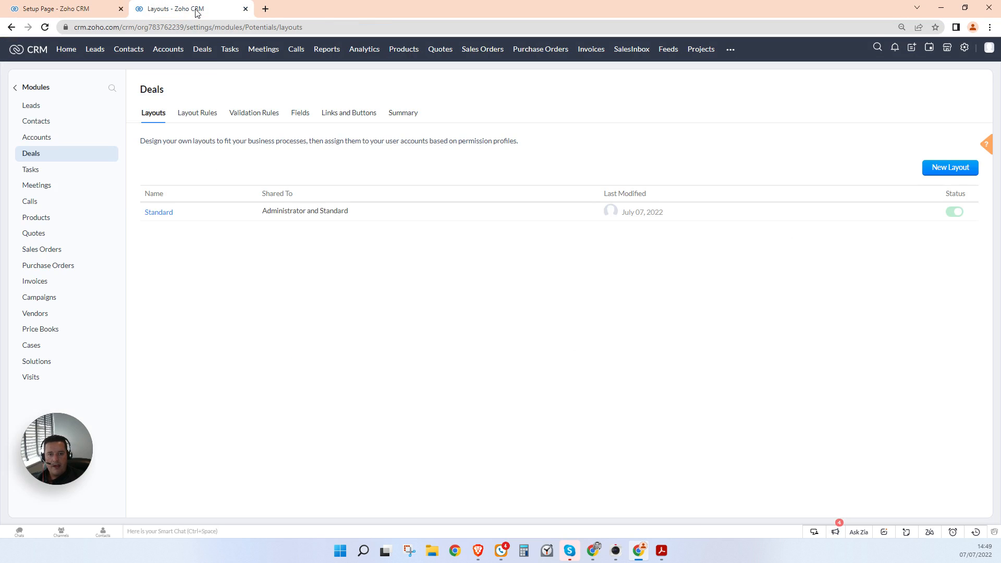
left_click(159, 213)
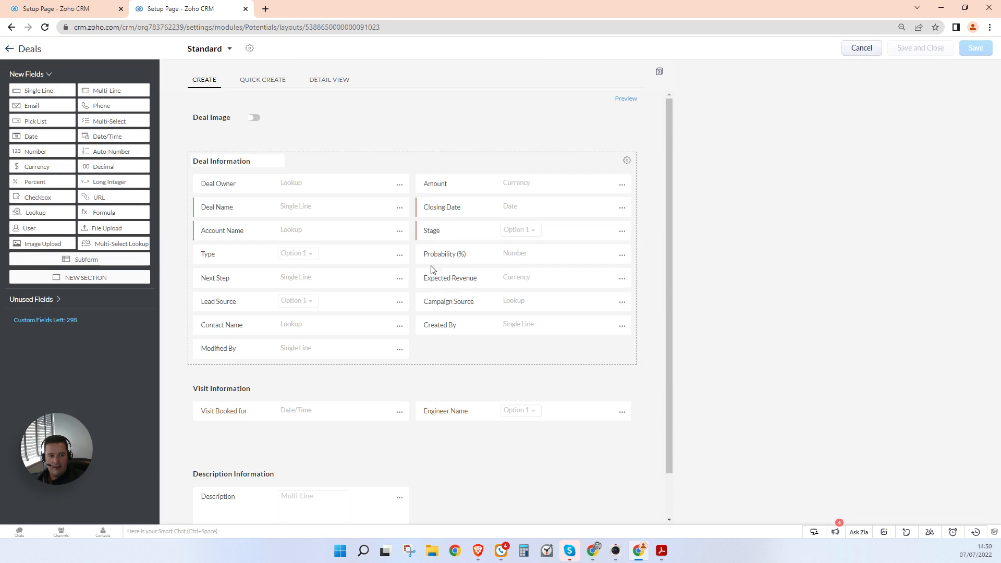
left_click(399, 256)
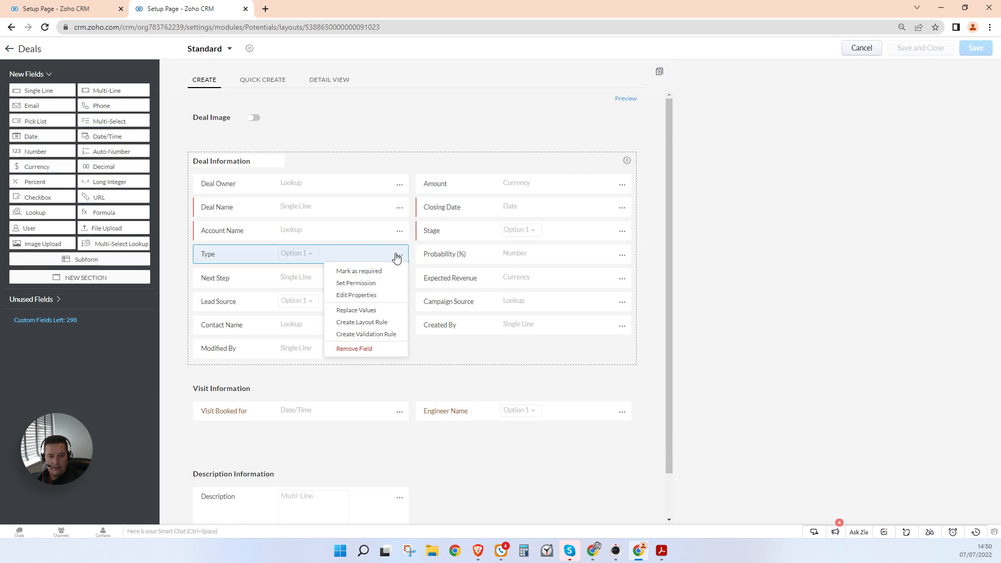
left_click(370, 295)
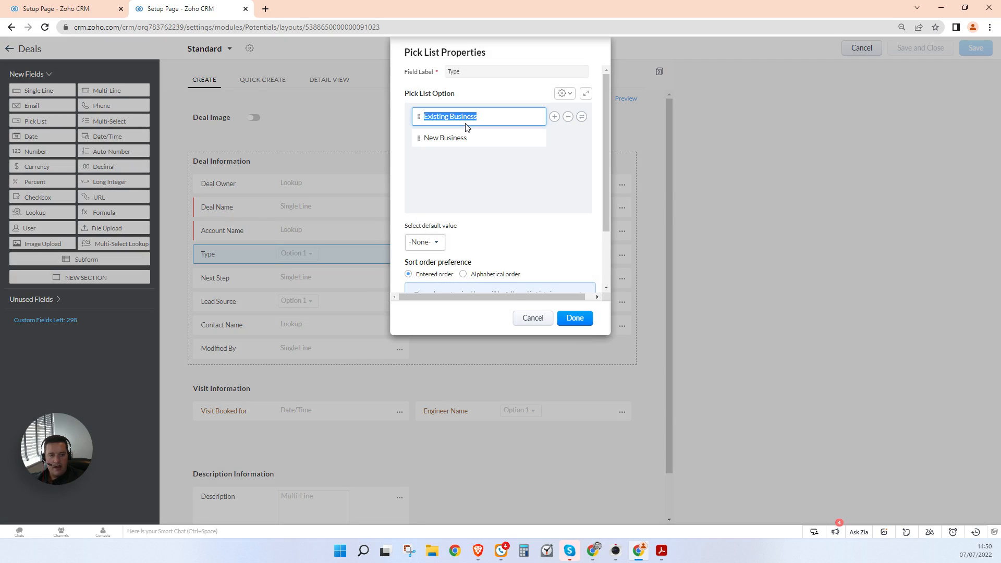
type("CAble Box Installation")
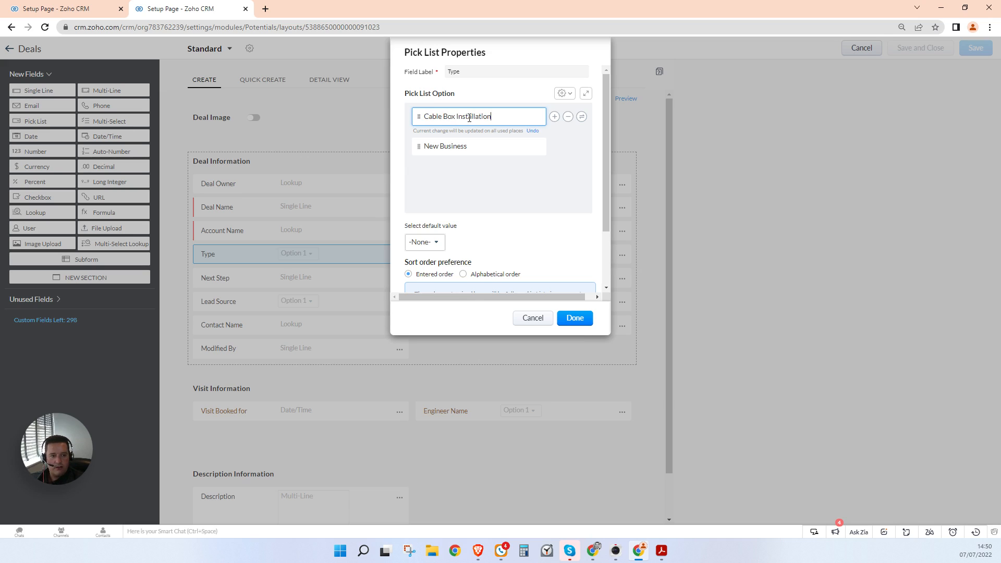
key("Tab")
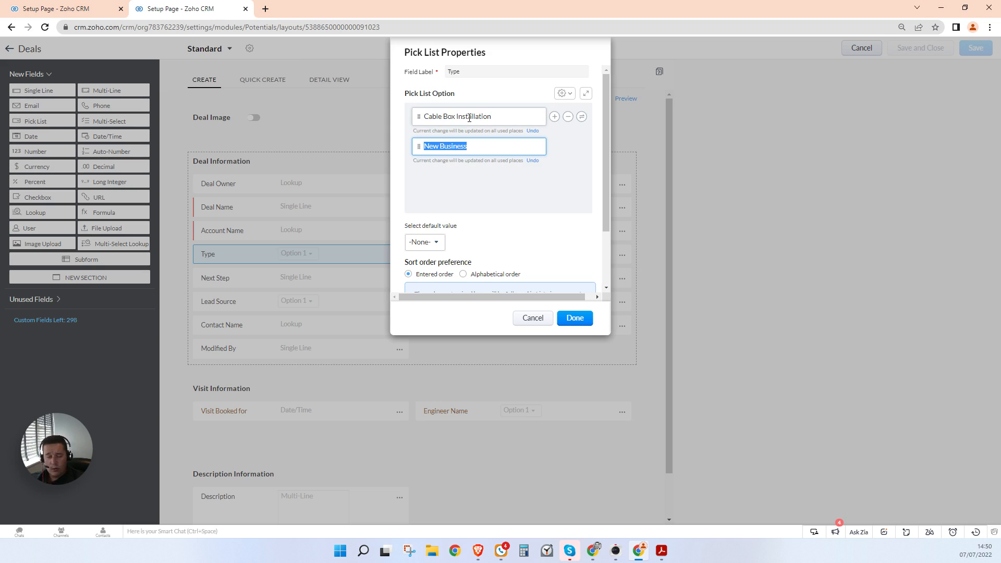
type("Fibre")
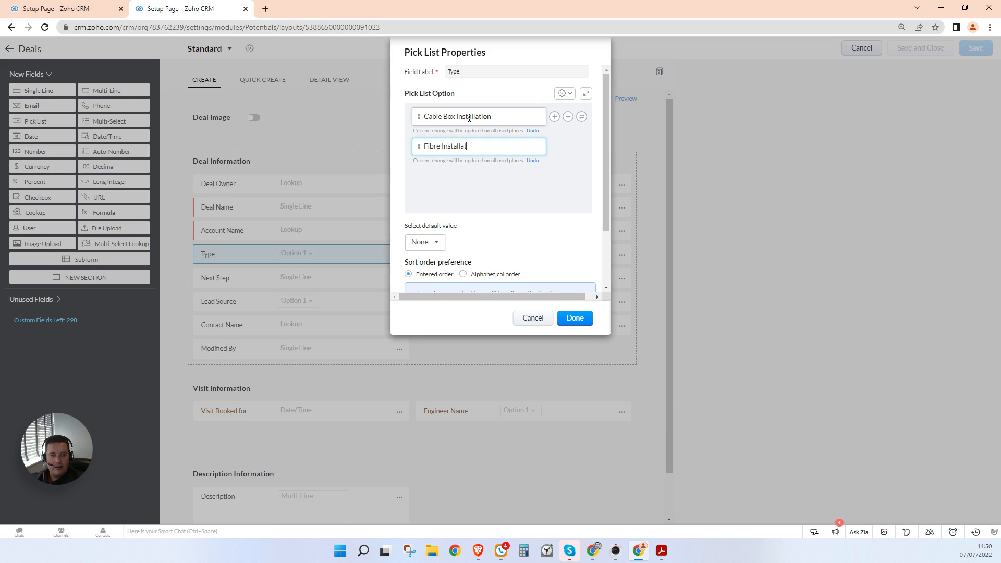
type(" BB")
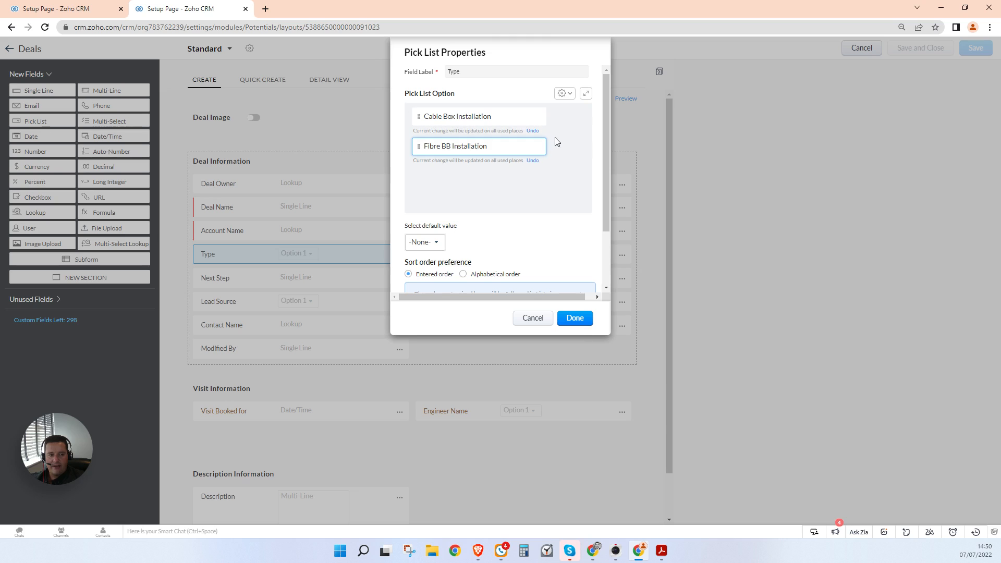
key("Return")
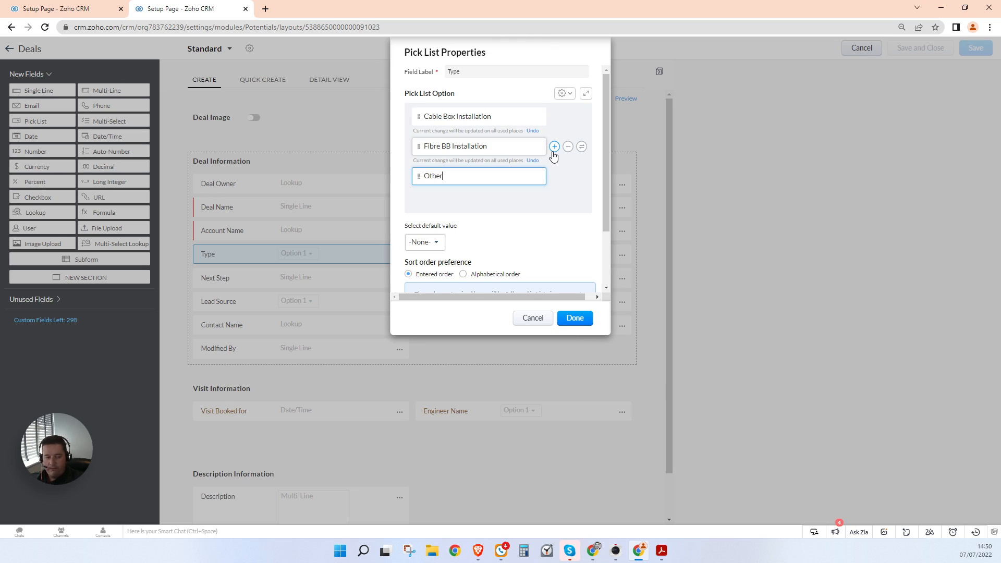
type("Other")
left_click(575, 318)
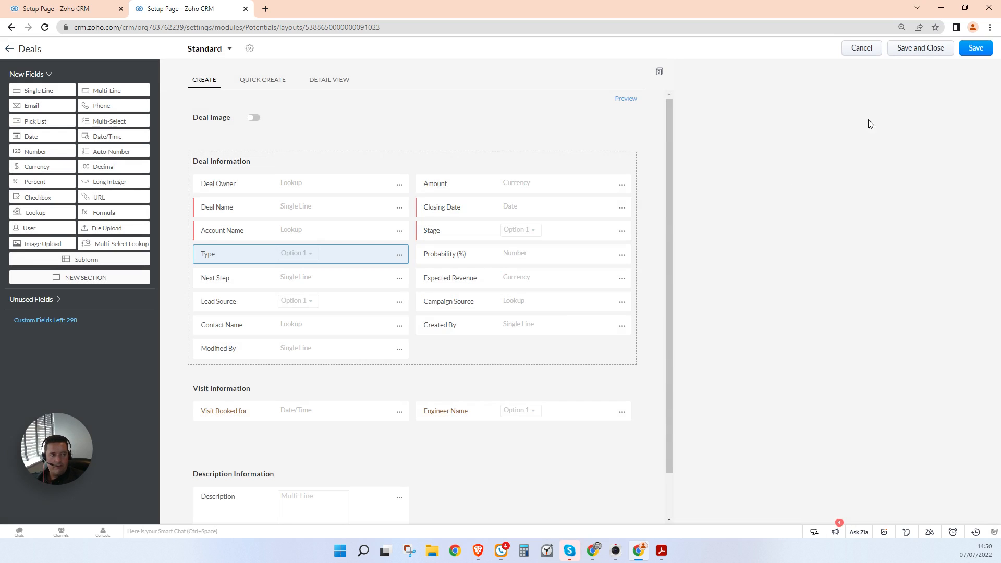
left_click(904, 52)
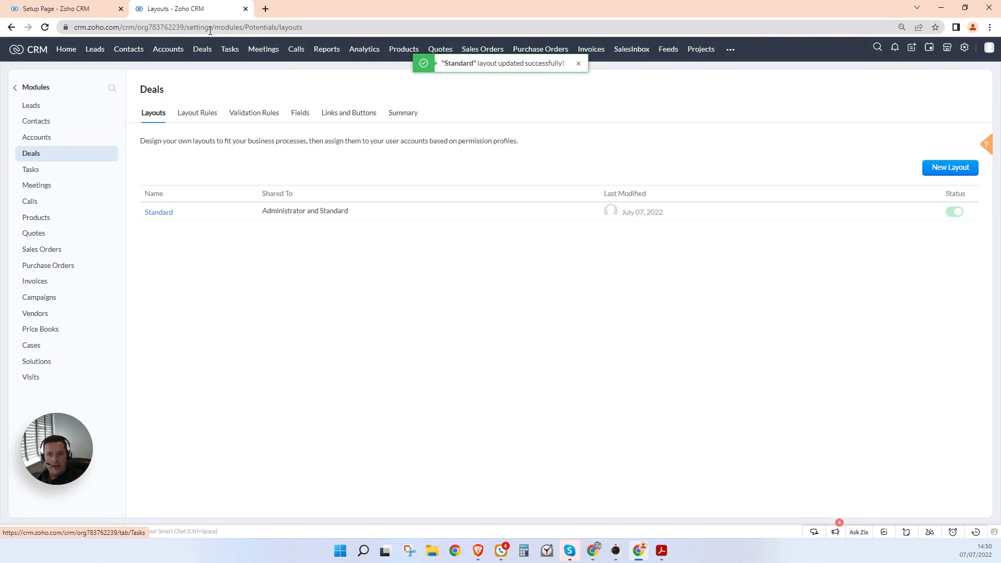
Step: Give the Cable Box Installation Blueprint the entry criteria Type is Cable Box Installation
left_click(92, 12)
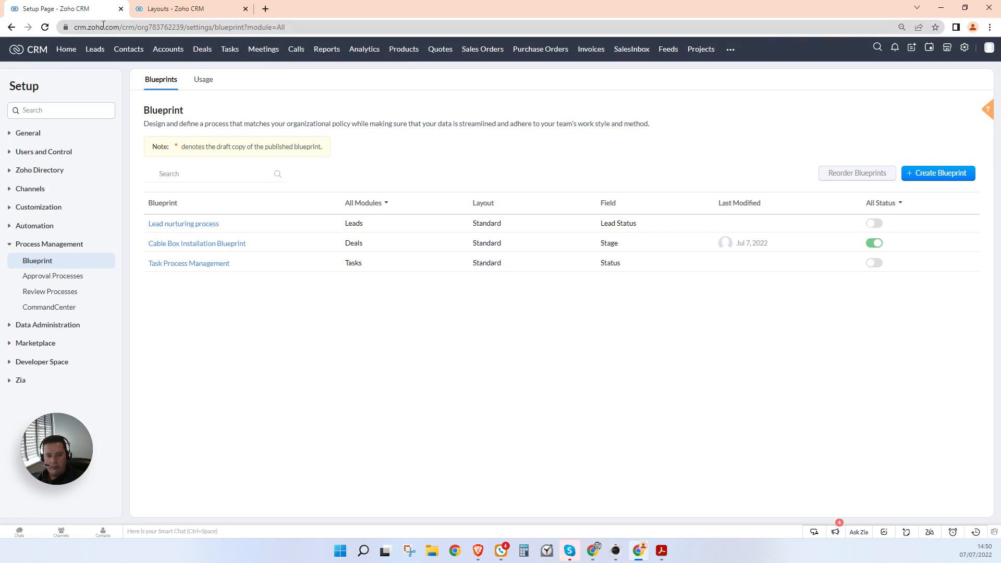
left_click(180, 244)
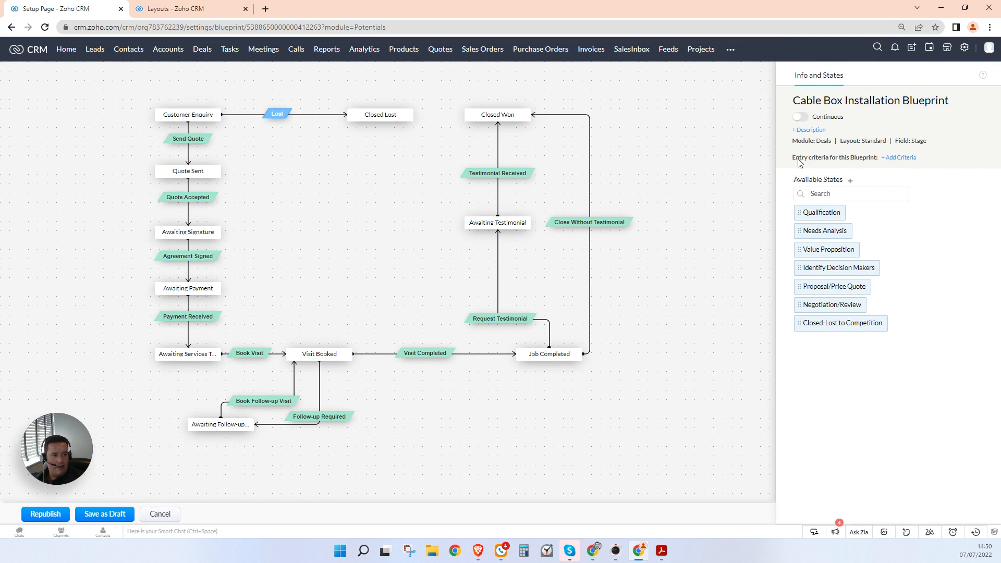
left_click(898, 159)
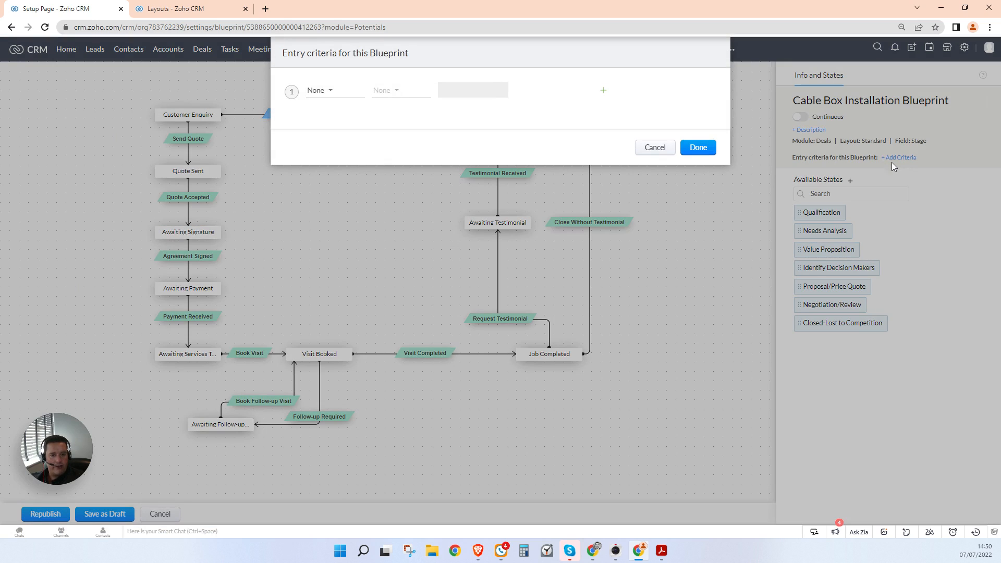
left_click(339, 95)
type("ty")
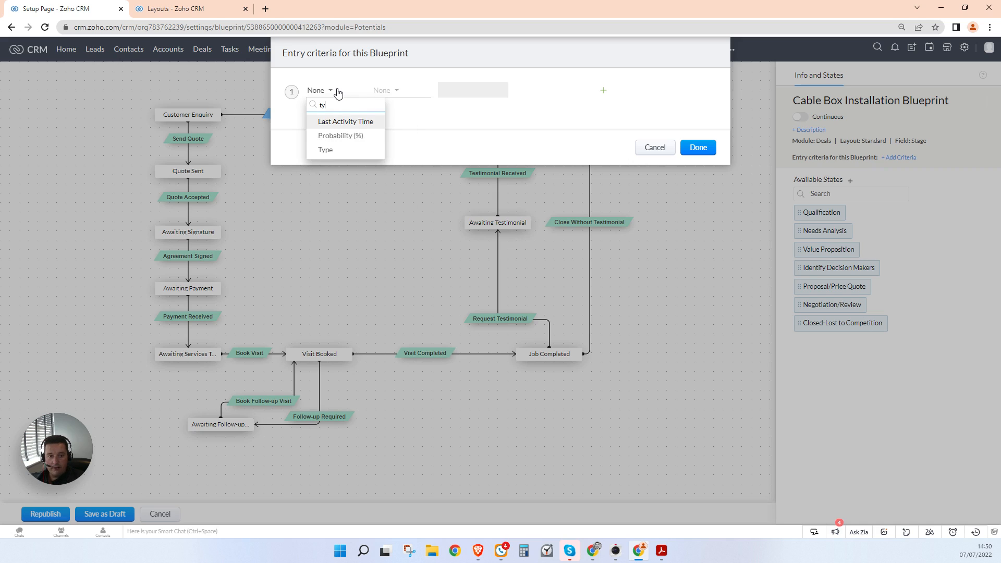
left_click(340, 150)
left_click(389, 91)
left_click(387, 121)
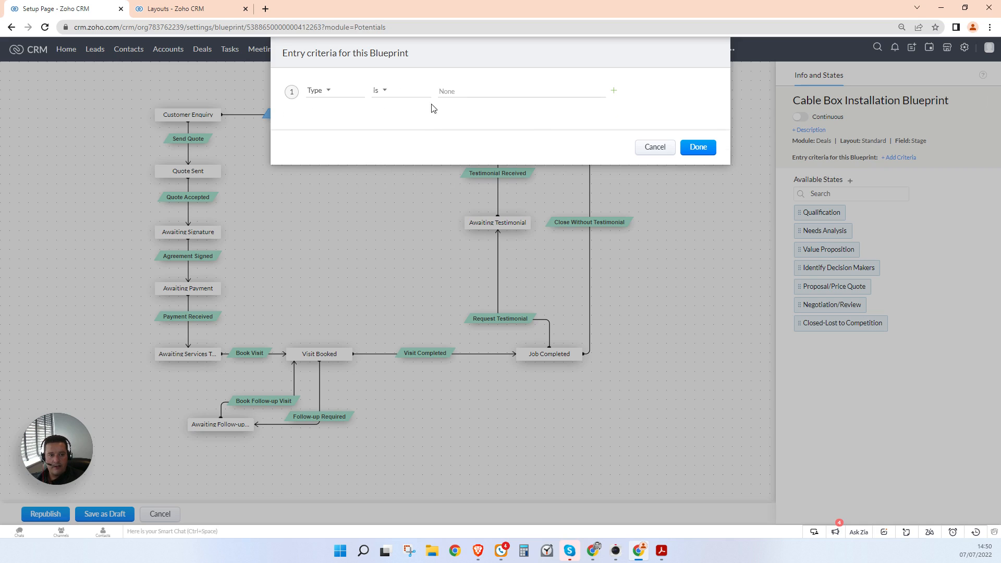
left_click(464, 92)
left_click(471, 107)
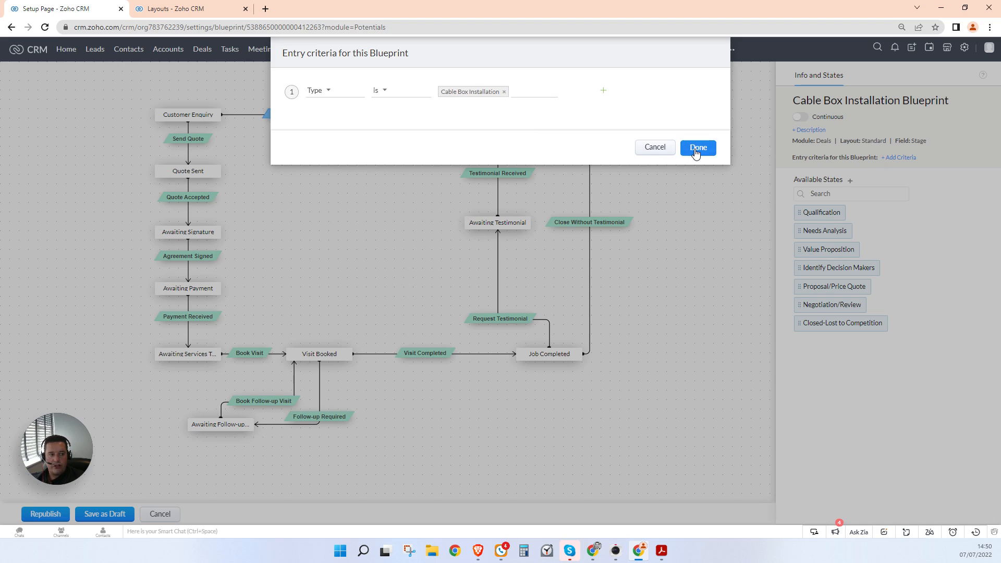
left_click(698, 147)
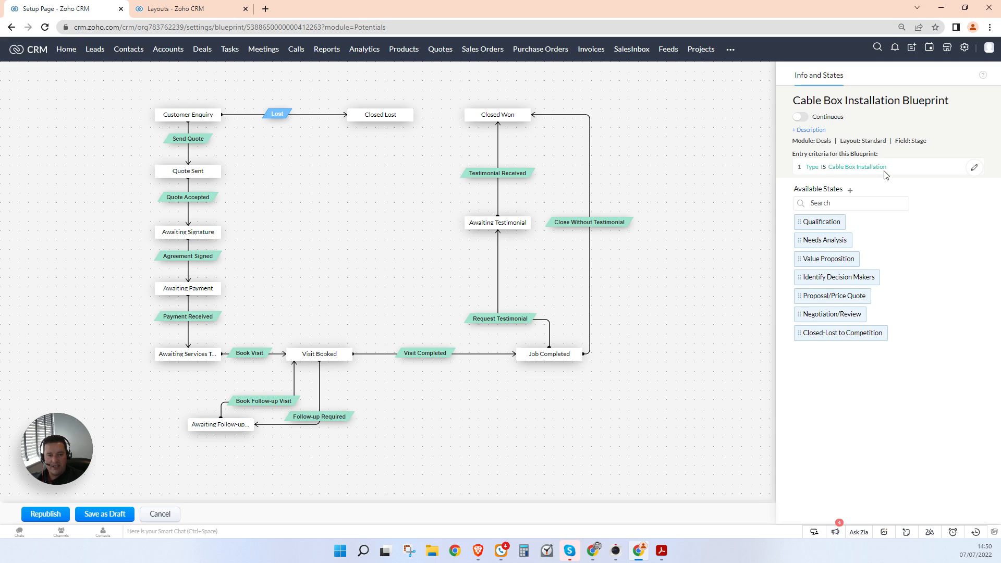
Step: Republish the Cable Box Installation Blueprint, saving despite the loop warning
left_click(47, 514)
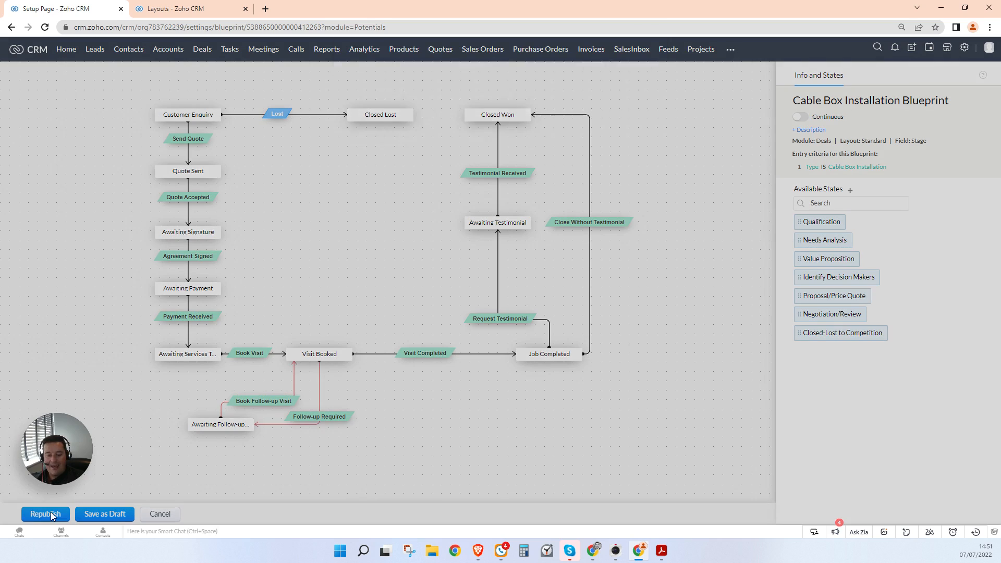
left_click(527, 110)
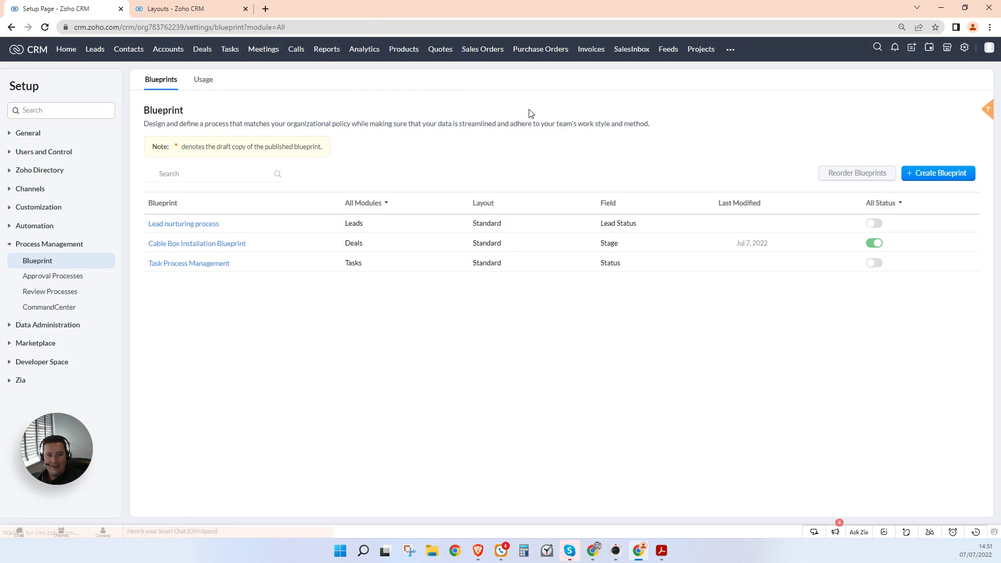
left_click(254, 243)
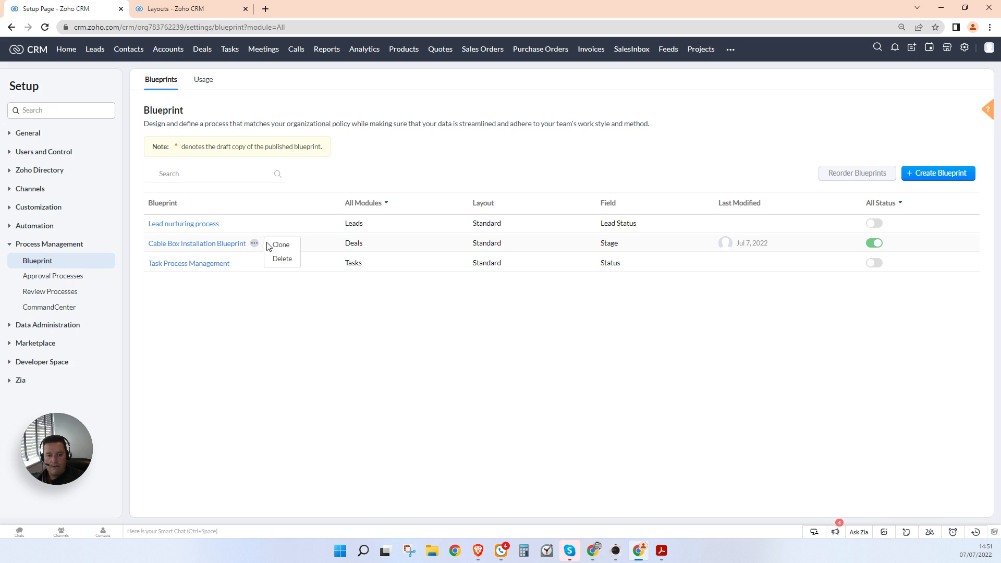
Step: Clone an exact copy named 'Fibre BB Installation' on the Stage field and publish it
left_click(282, 245)
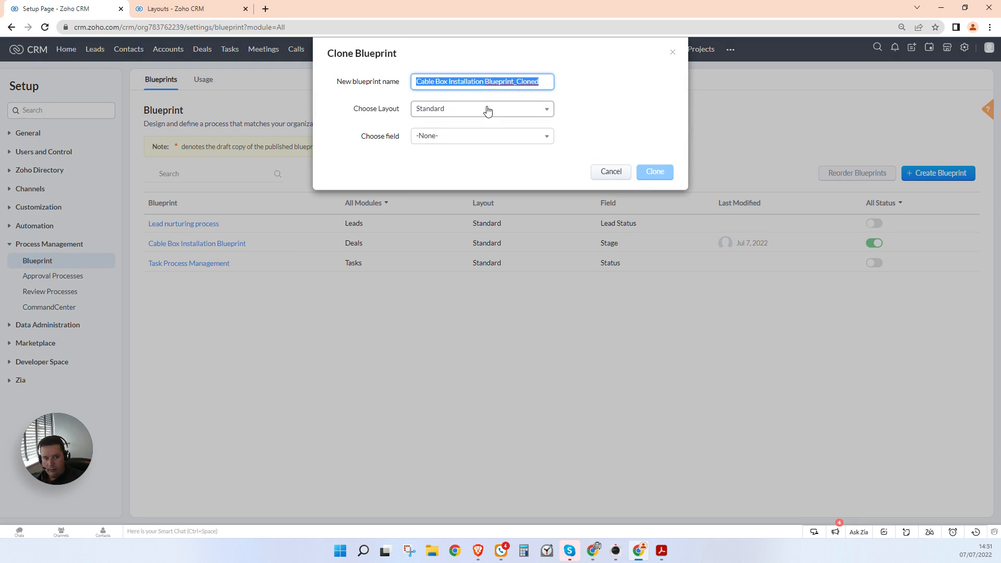
type("Fibre BB Installation")
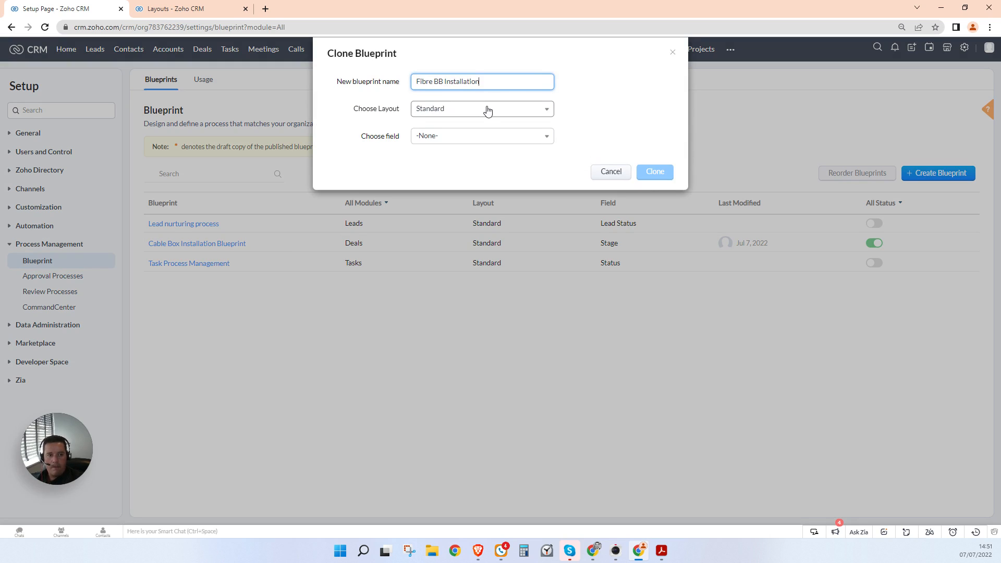
left_click(518, 137)
left_click(492, 170)
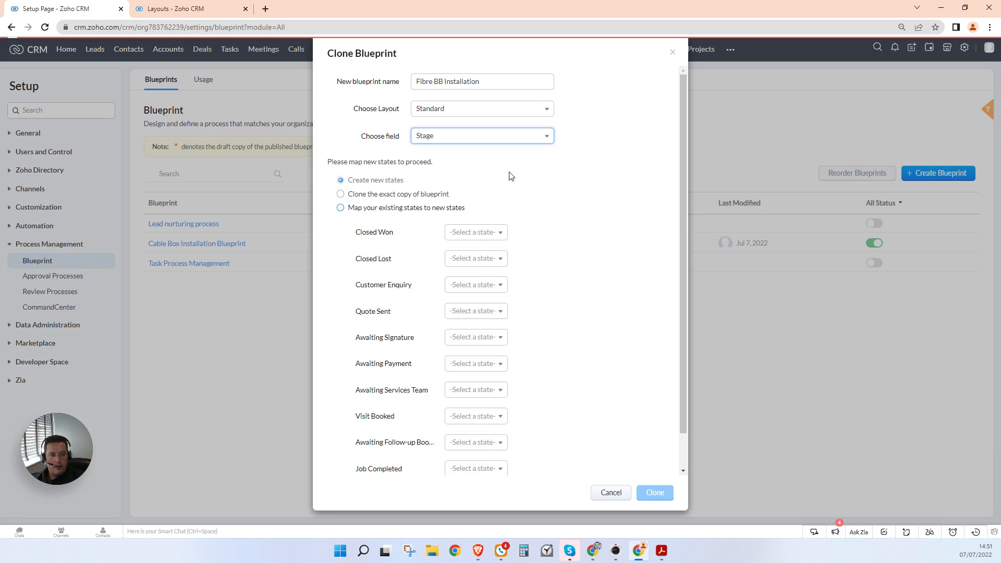
left_click(341, 195)
left_click(652, 239)
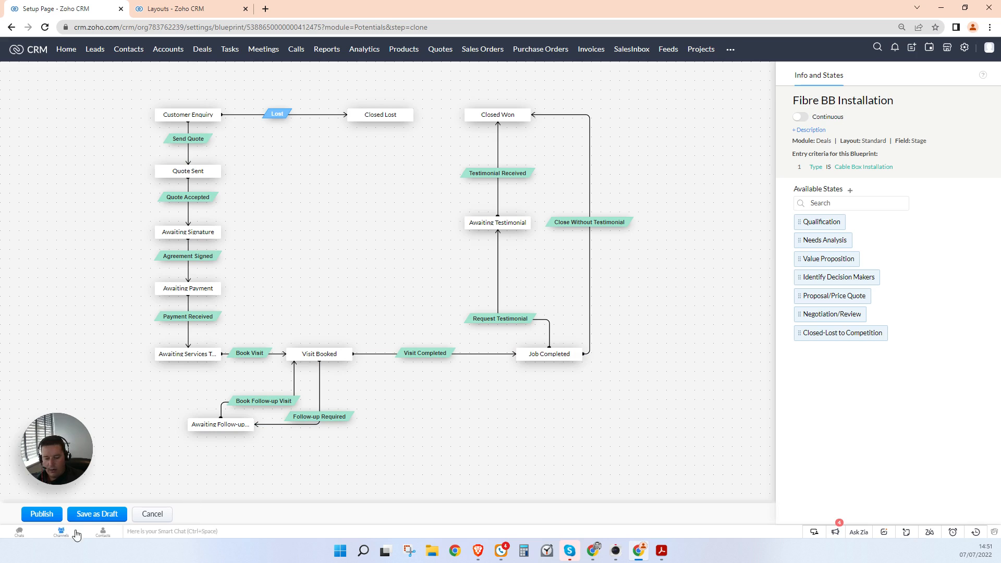
left_click(55, 515)
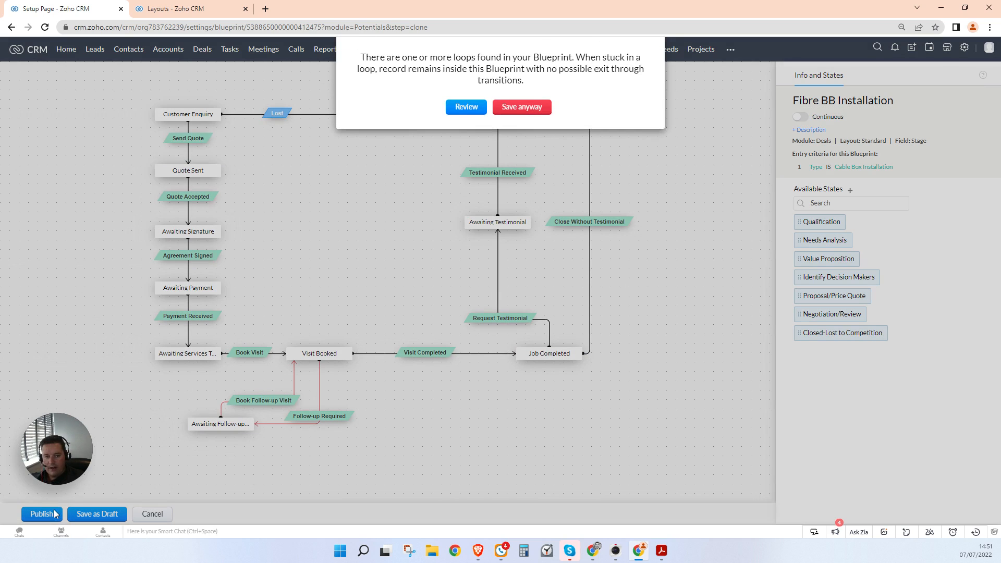
left_click(519, 107)
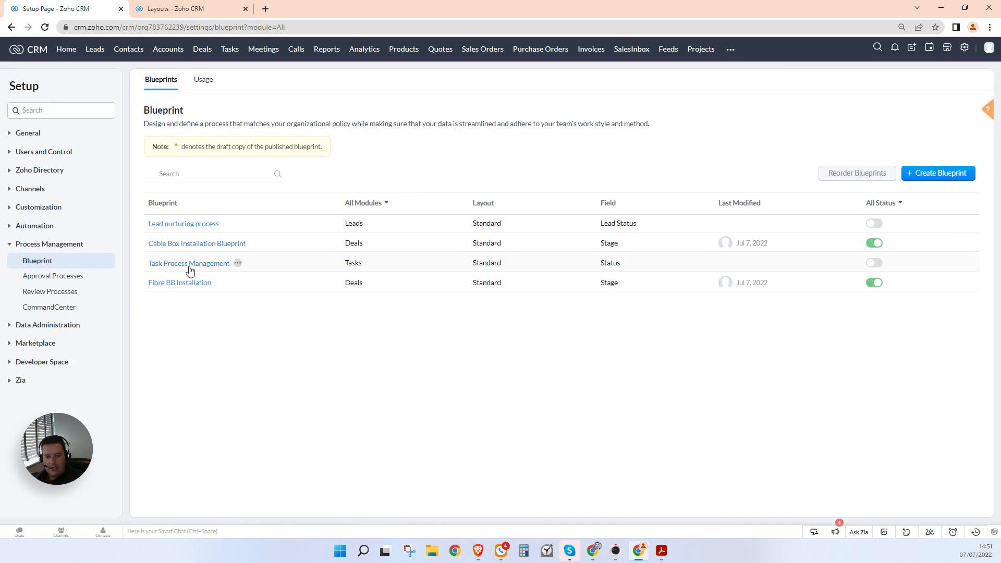
Step: Change Fibre BB Installation's entry criteria value to Fibre BB Installation and republish, ignoring the loop warning
left_click(219, 282)
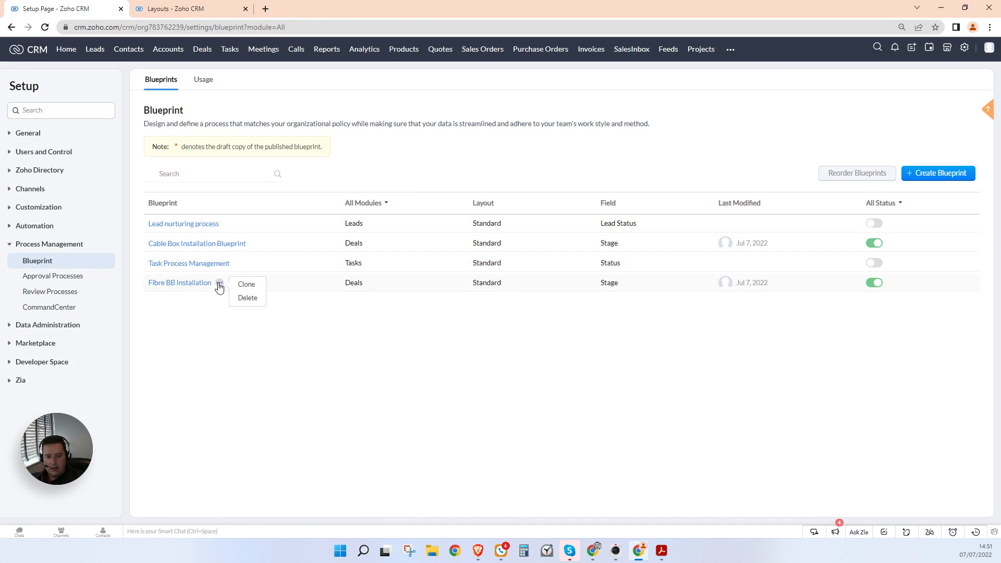
left_click(177, 283)
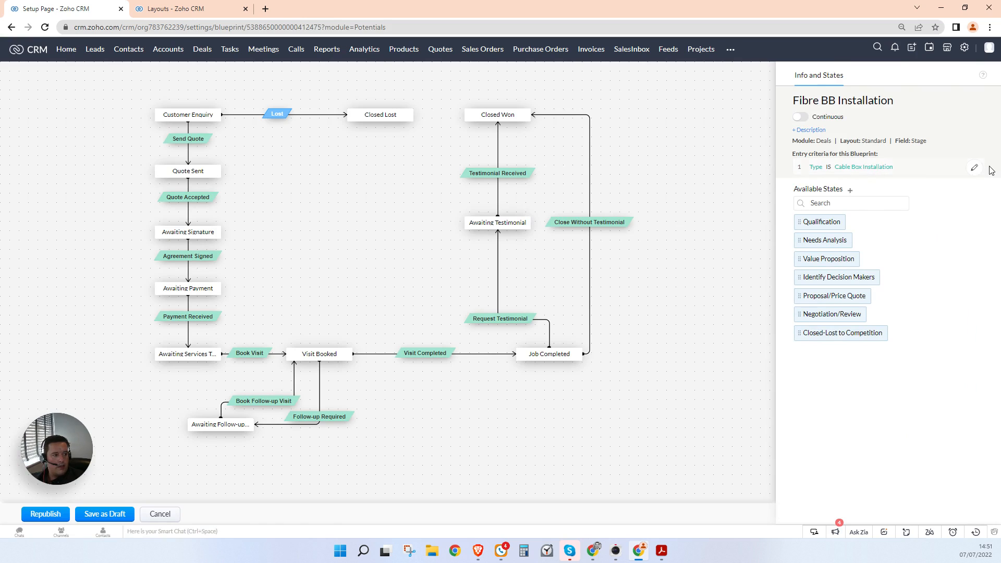
left_click(973, 169)
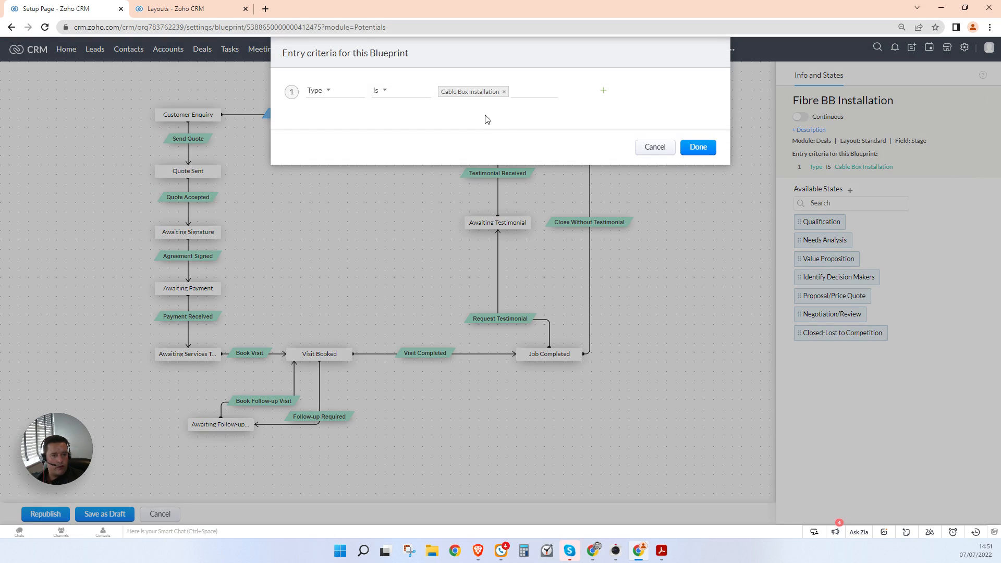
left_click(504, 90)
left_click(471, 121)
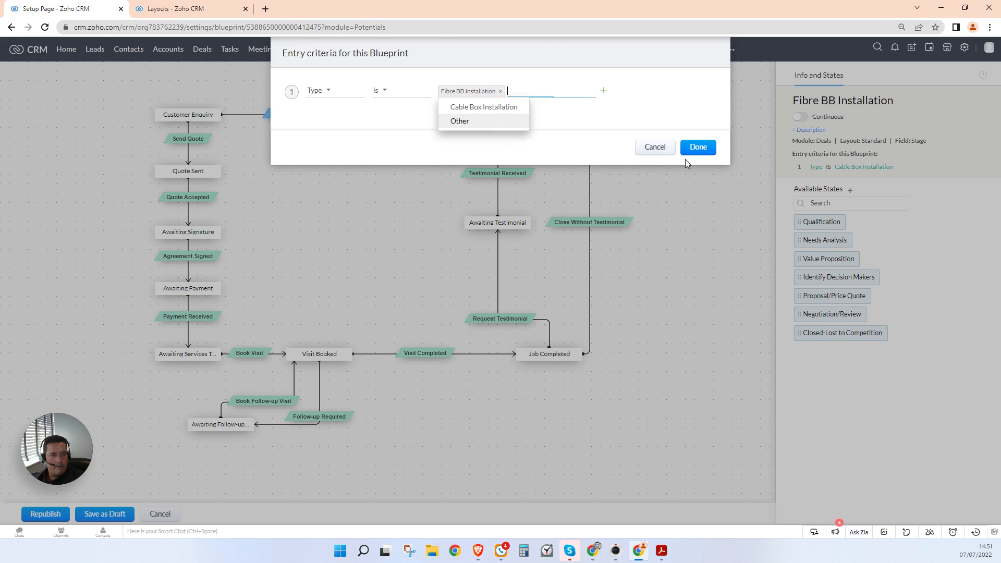
left_click(699, 147)
left_click(54, 515)
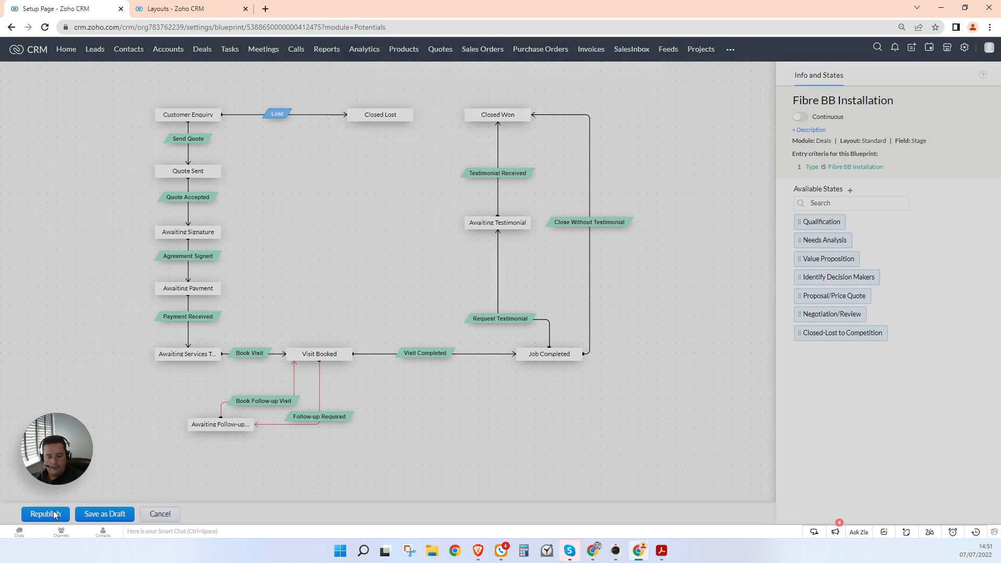
left_click(524, 108)
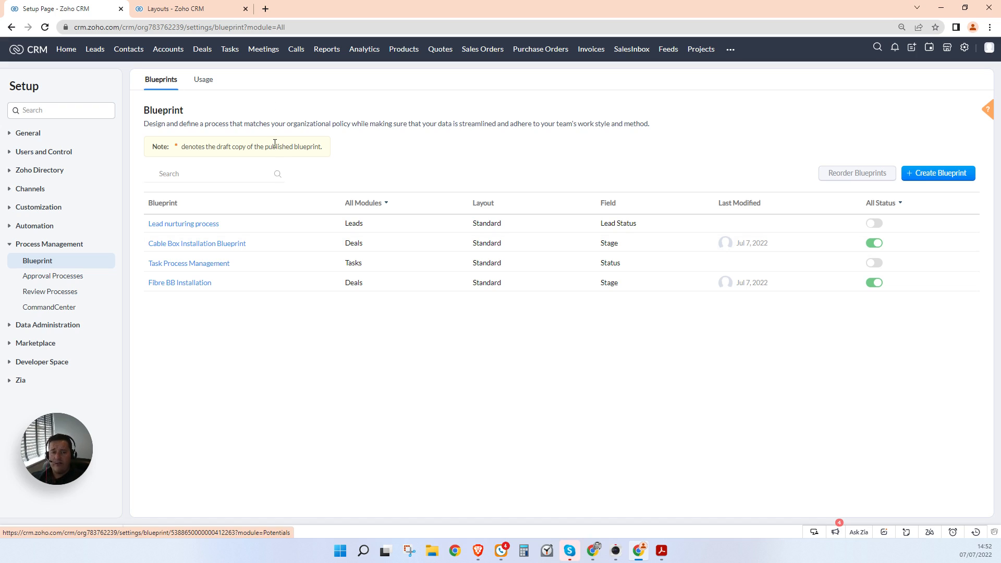
left_click(479, 552)
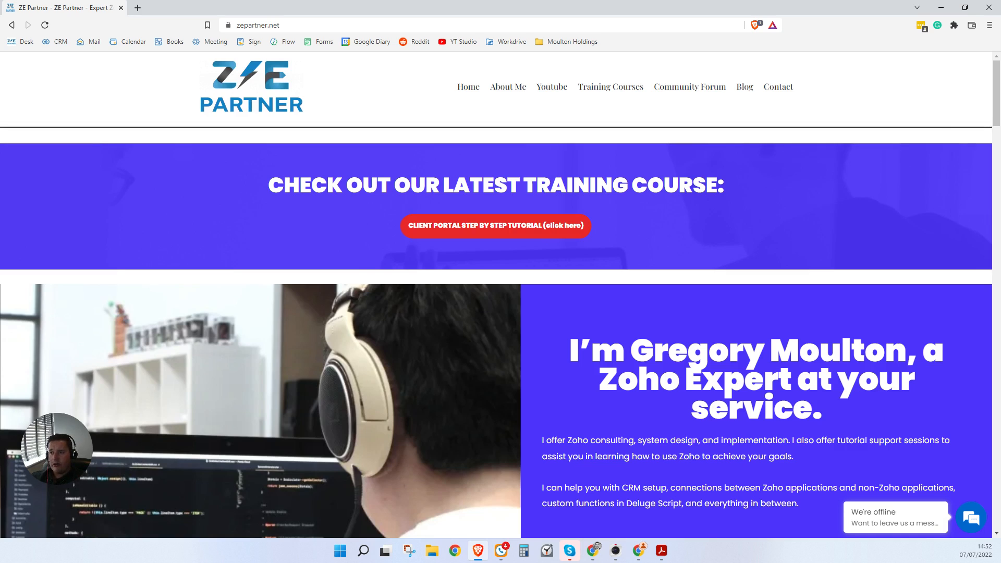
left_click(661, 550)
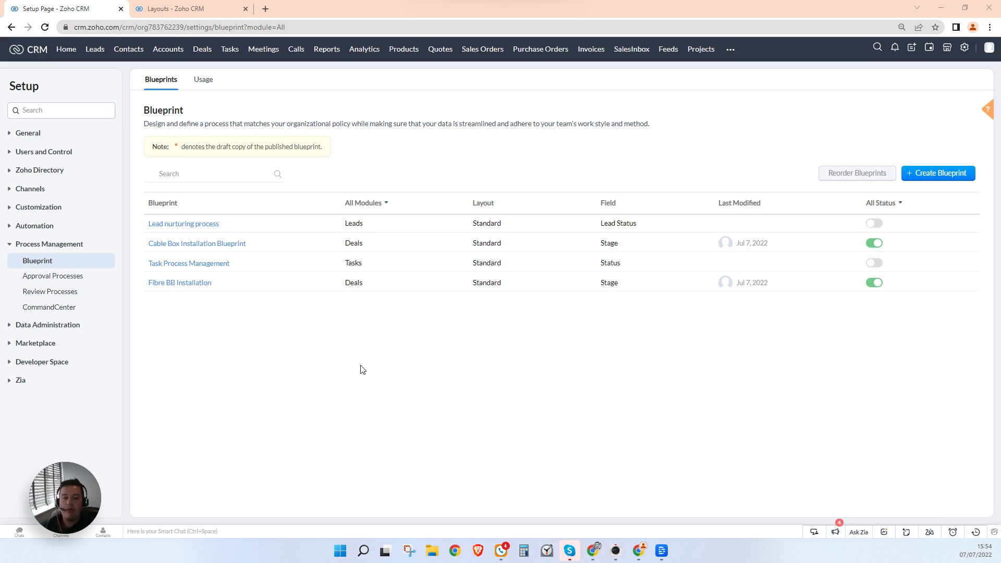
Step: Add the Amount and Description fields to the Send Quote transition's during-transition form
left_click(210, 246)
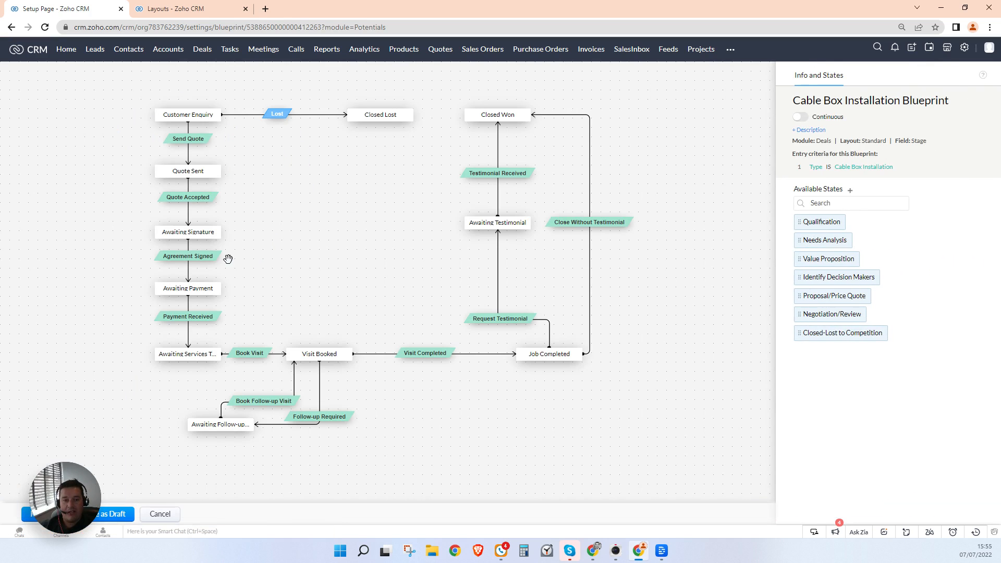
left_click(188, 139)
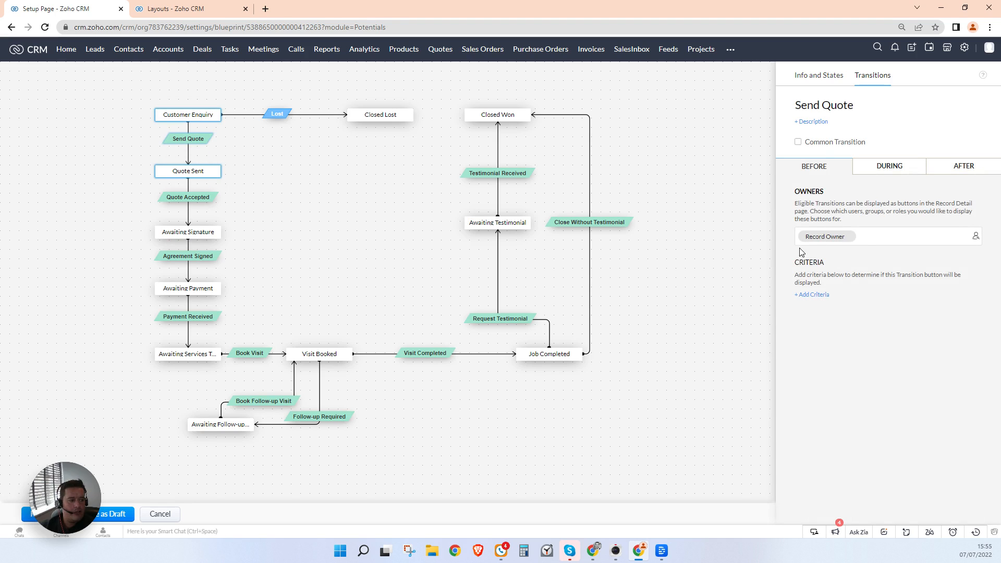
left_click(891, 173)
left_click(813, 278)
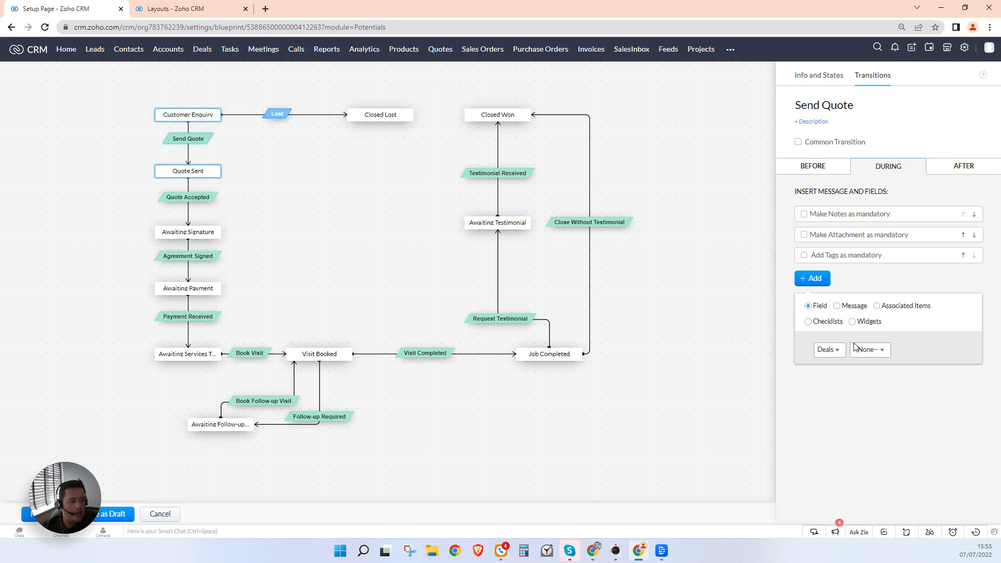
left_click(874, 354)
type("amountr")
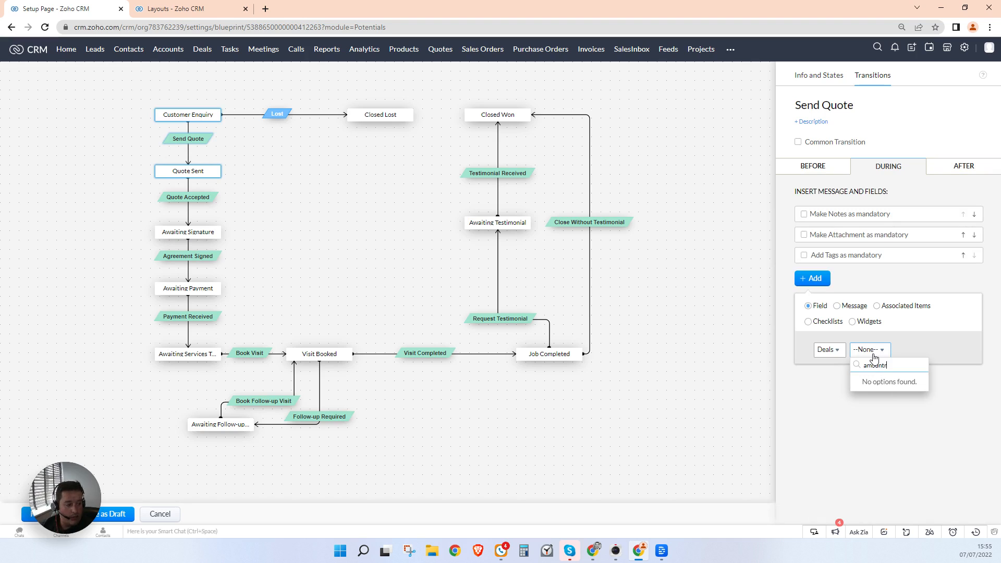
key("BackSpace")
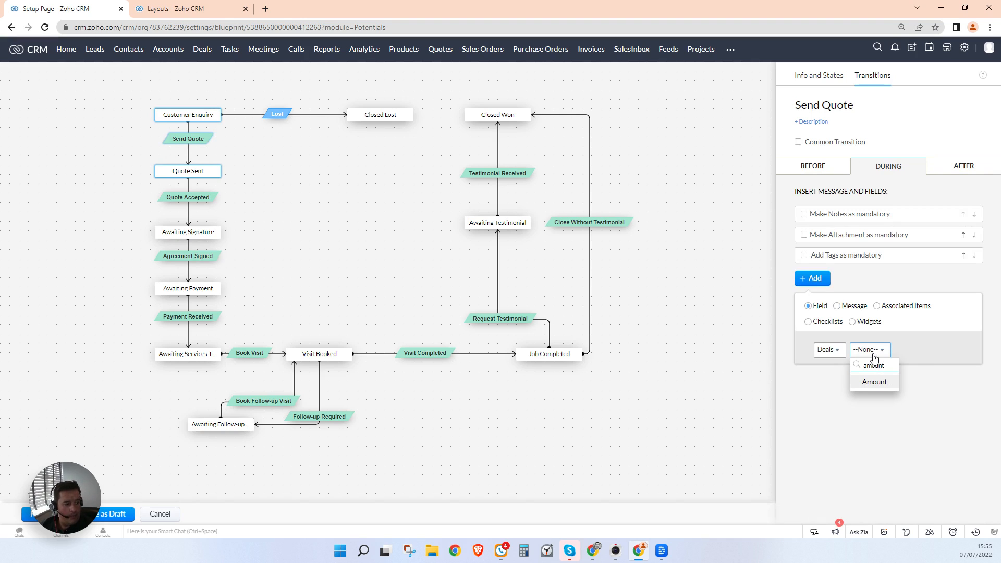
left_click(885, 382)
left_click(811, 295)
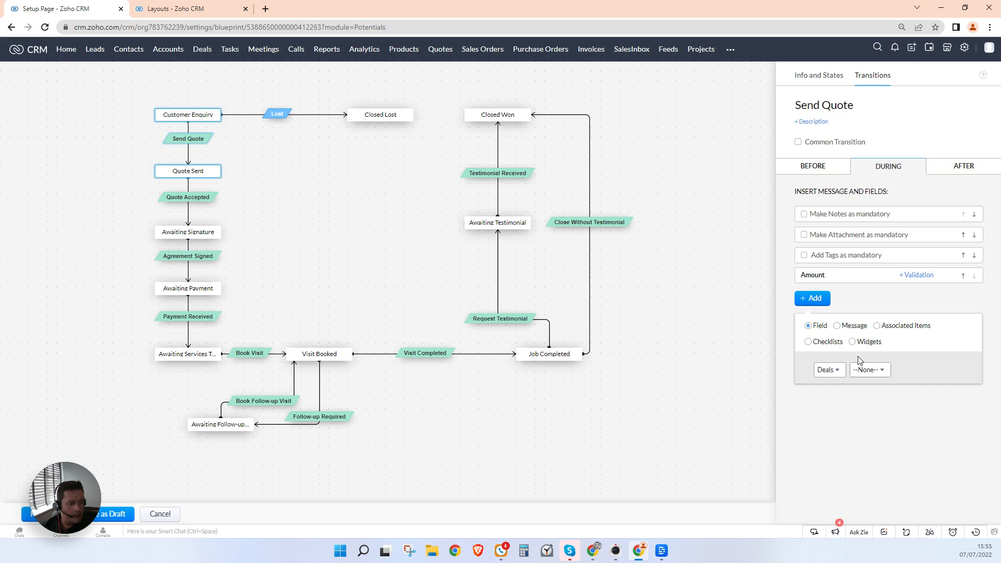
left_click(868, 372)
type("desc")
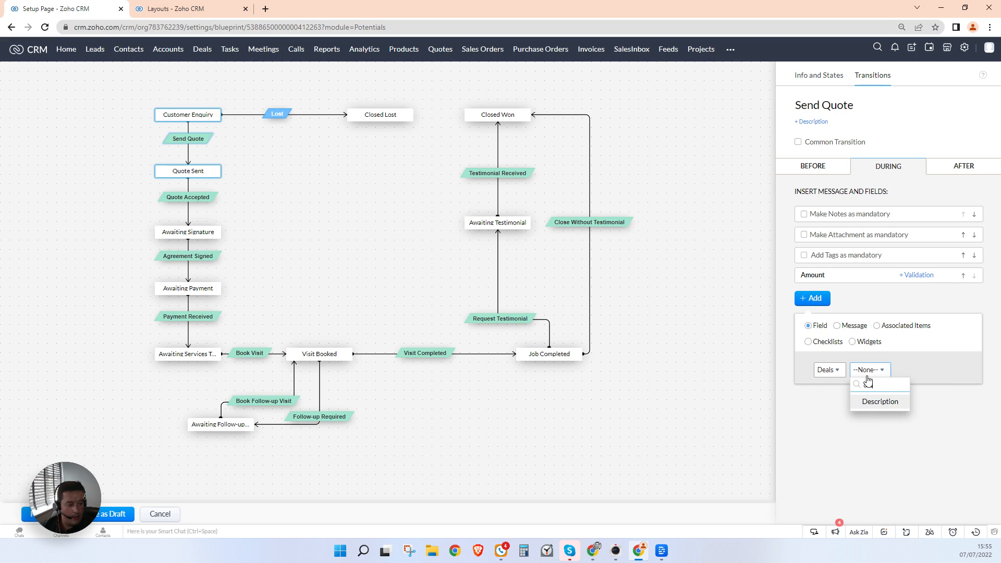
left_click(883, 410)
Step: Add a message reading '====================' then 'CALCULATE QUOTE AND ENTER DATA BELOW:'
left_click(829, 324)
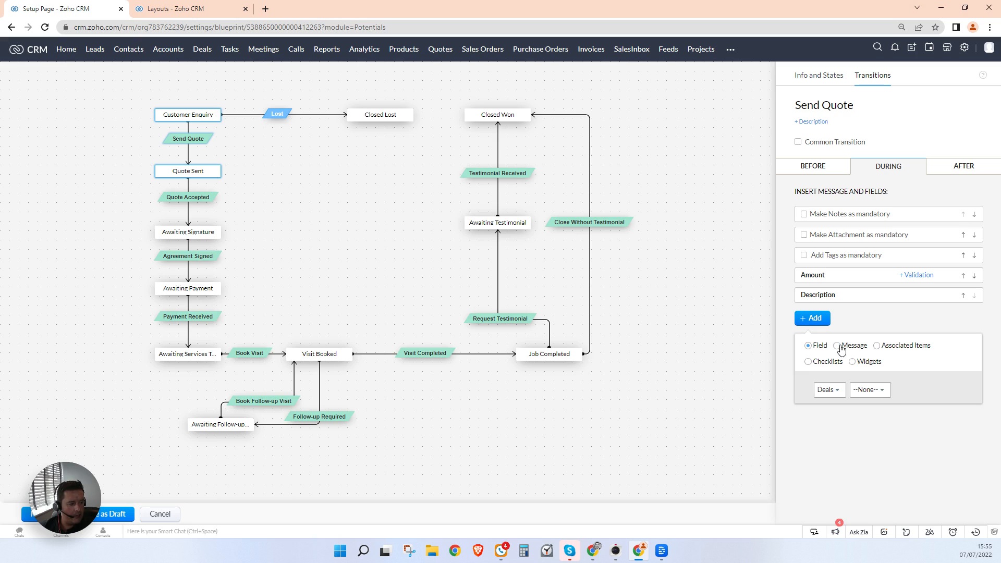
left_click(841, 346)
left_click(847, 388)
type("====================")
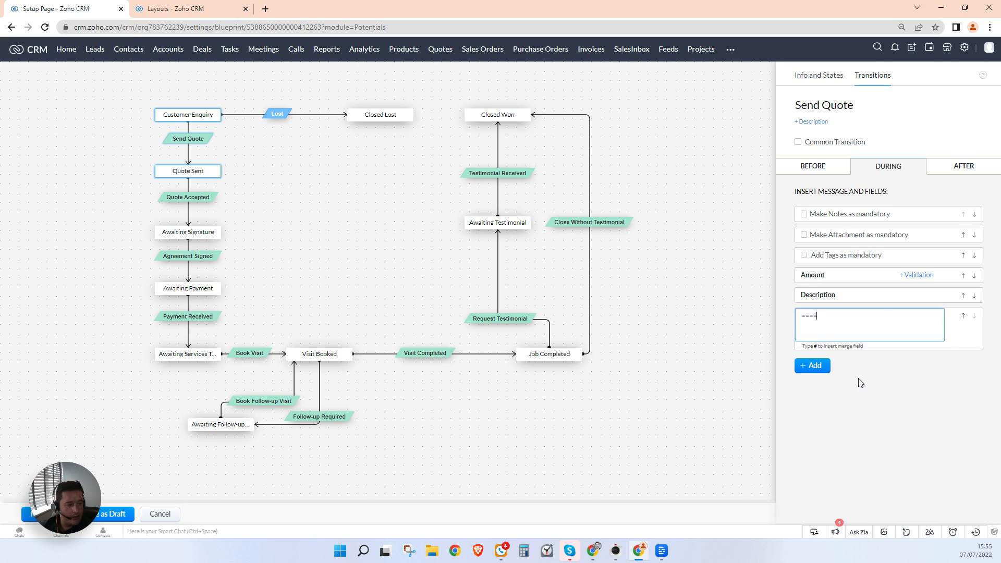
key("Return")
type("CALCULATE QUOTE")
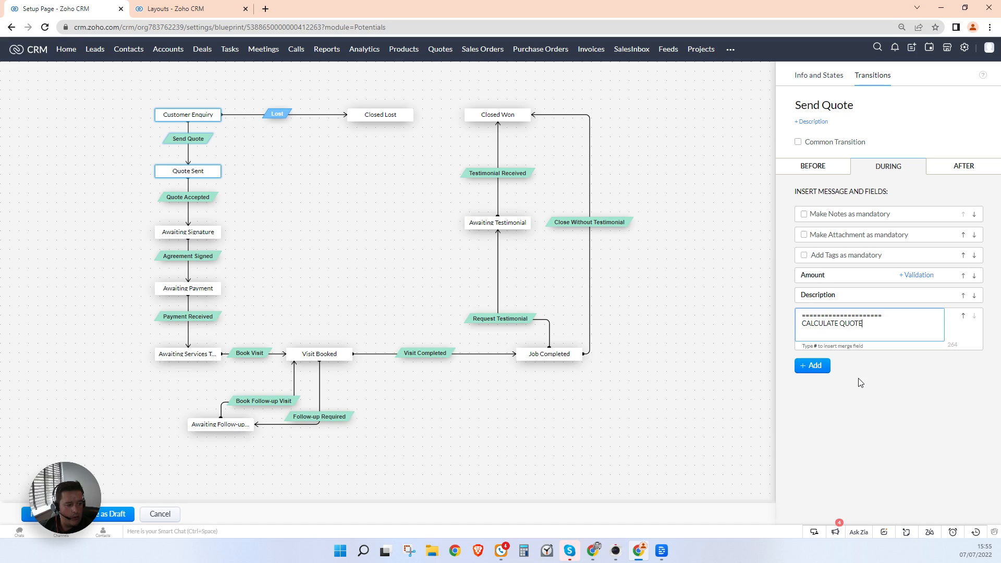
type(" AND ENTER DATA BELOW:")
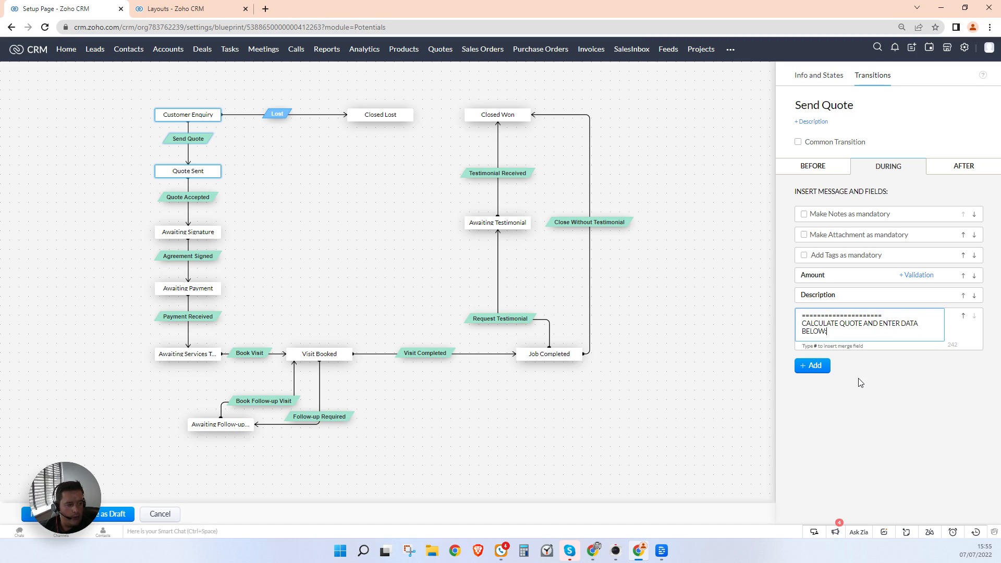
Step: Move the quote message up two places so it sits above Amount
left_click(963, 315)
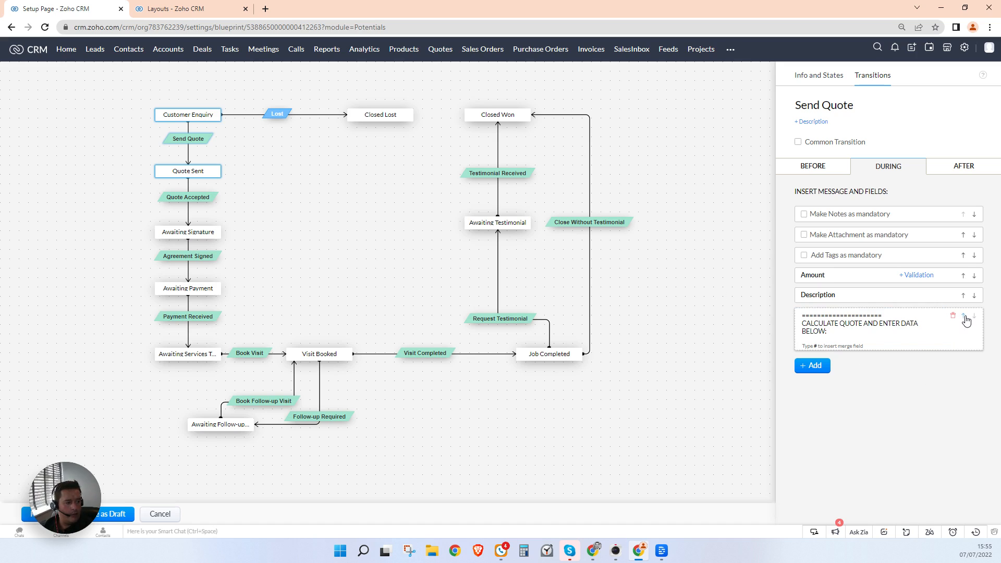
left_click(963, 295)
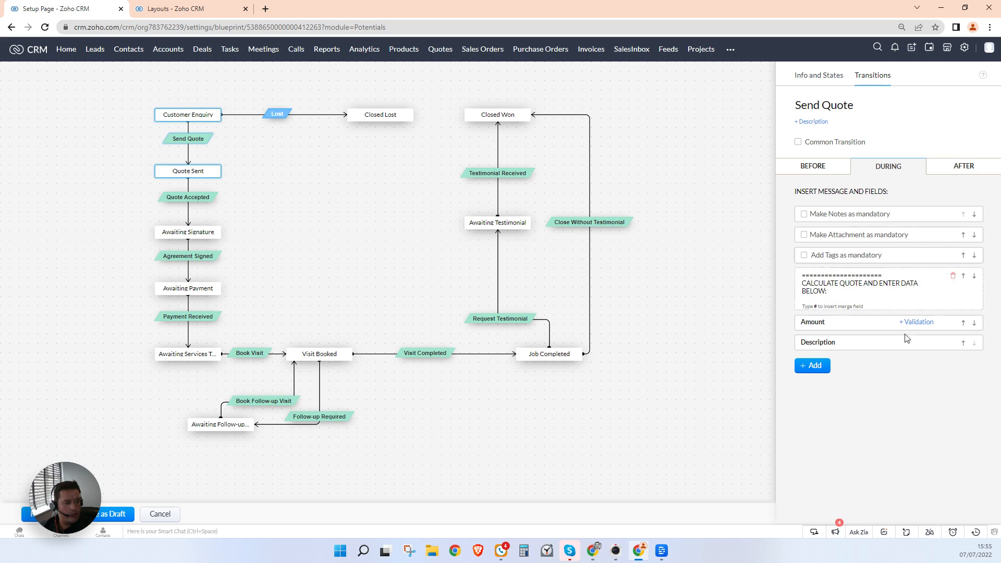
left_click(743, 316)
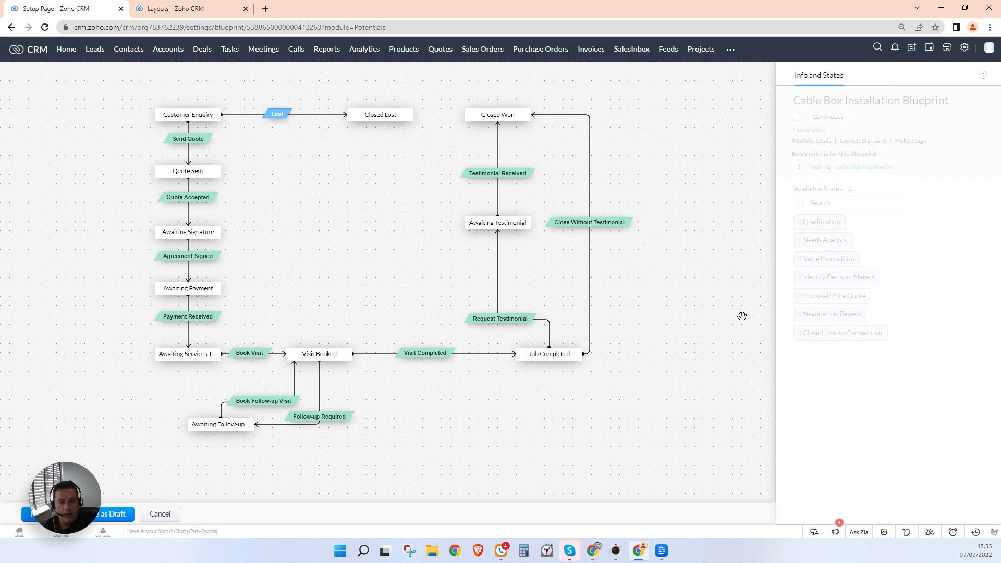
left_click(180, 142)
Step: Add a 'CC - Cable Installation Quote' notification after Send Quote to the contact's email, then create a template
left_click(963, 165)
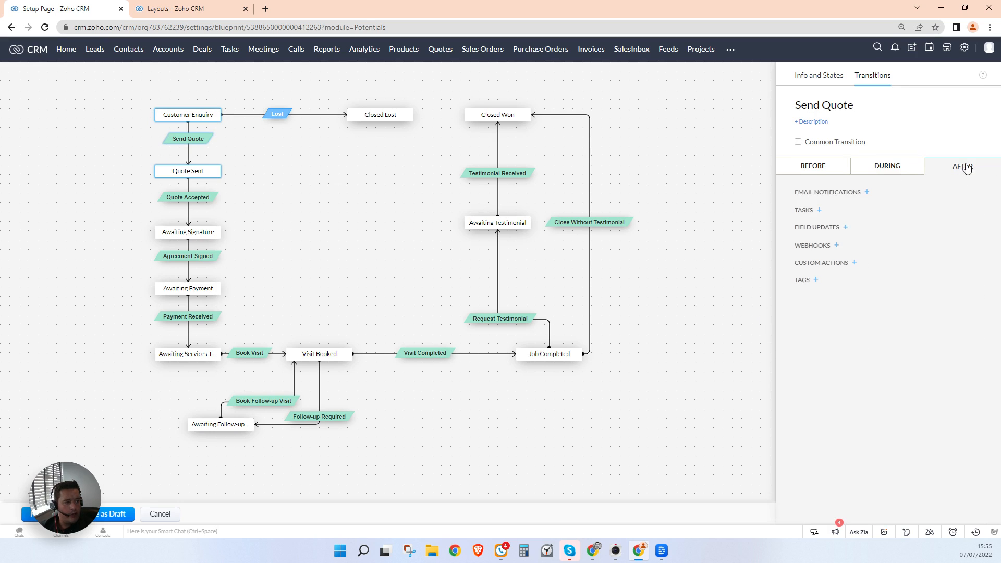
left_click(867, 192)
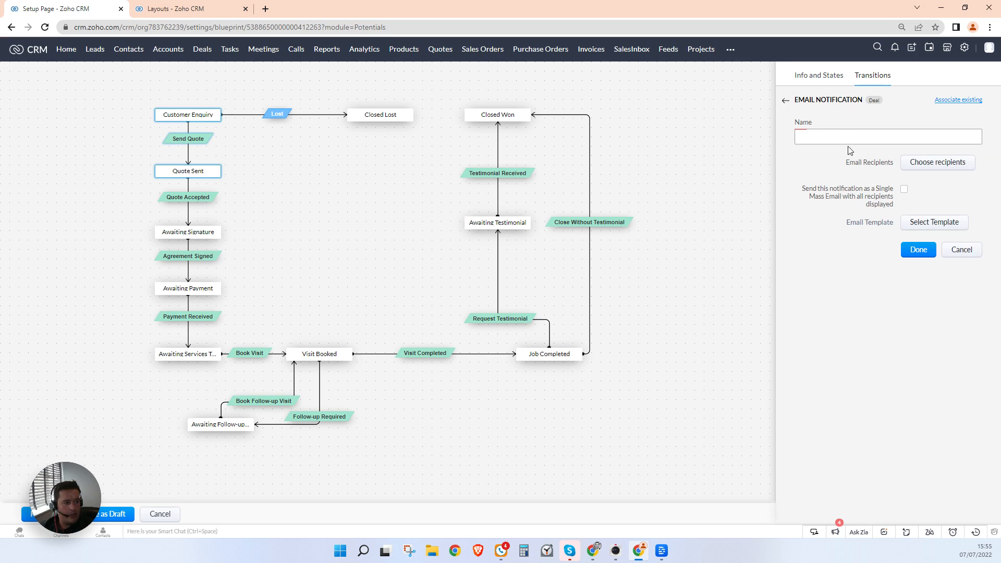
type("CC - Cable Installa")
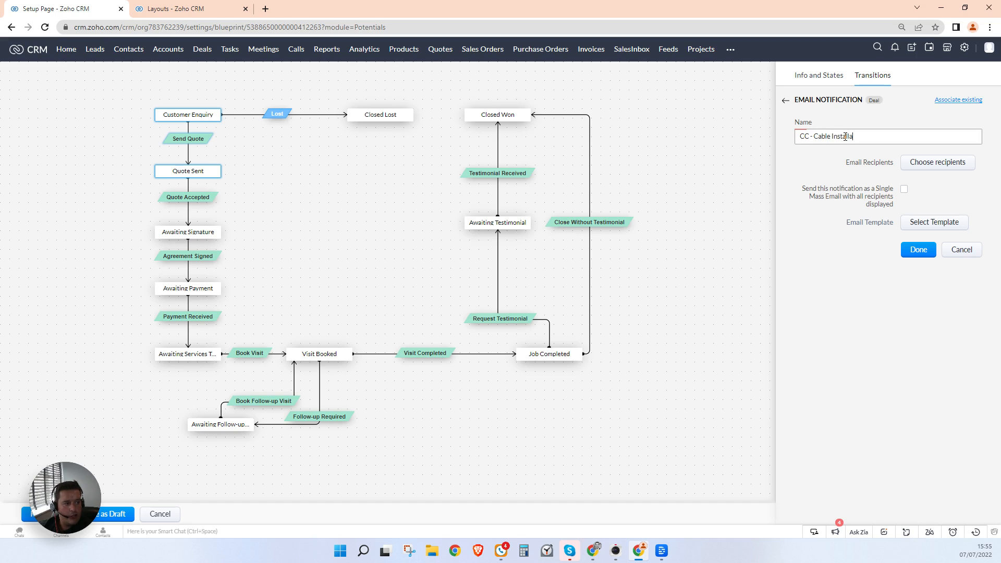
type("tion Quote")
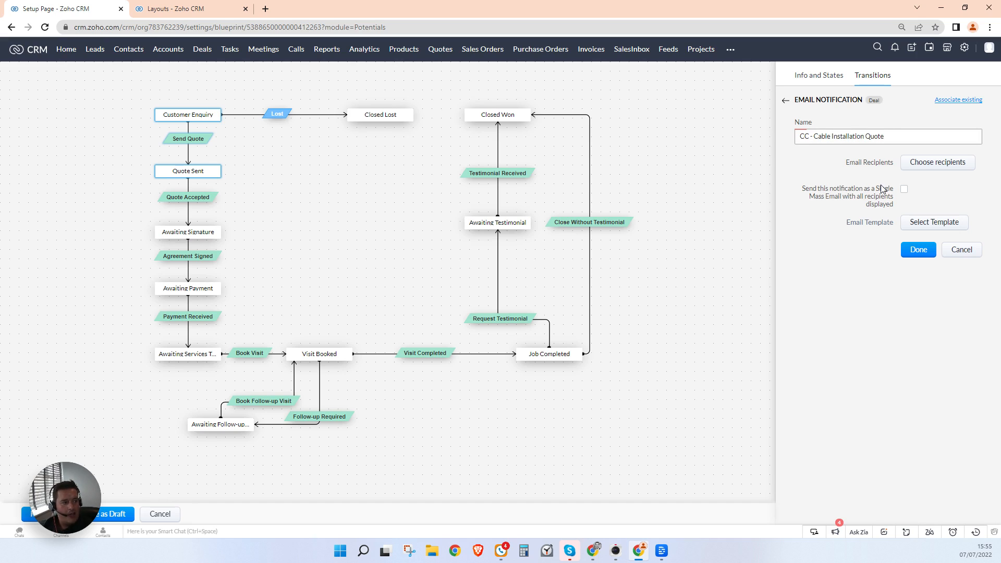
left_click(926, 163)
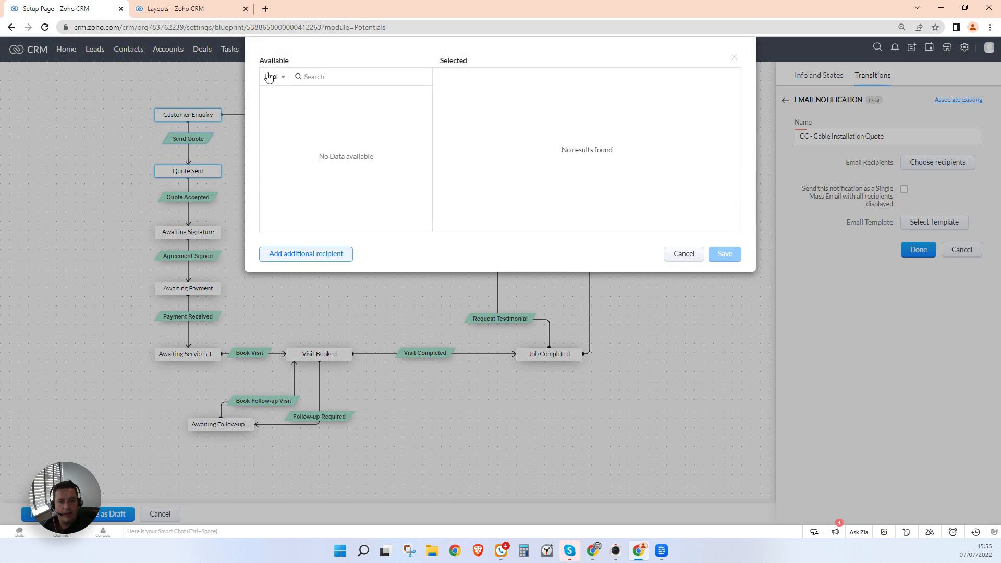
left_click(269, 77)
left_click(286, 138)
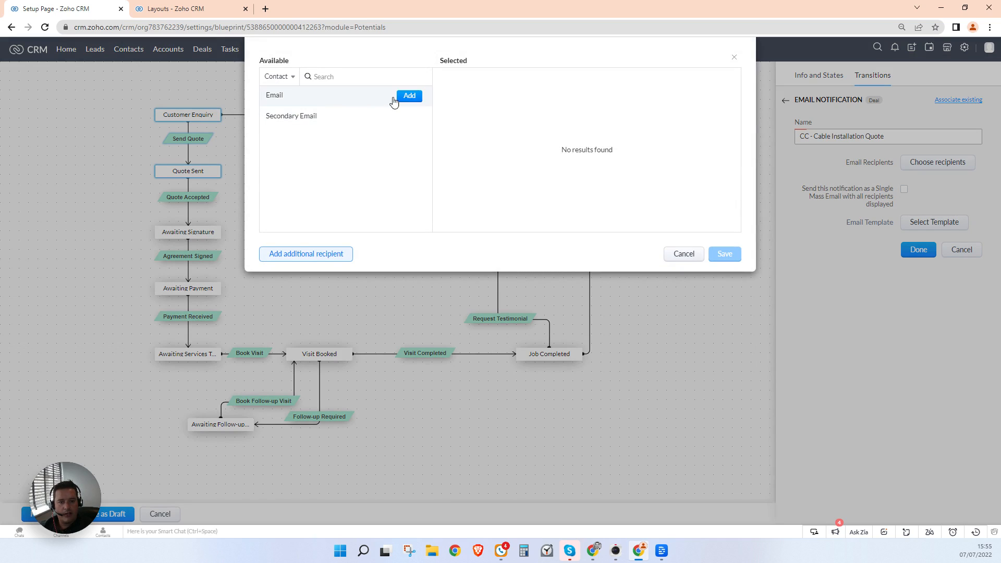
left_click(409, 96)
left_click(725, 256)
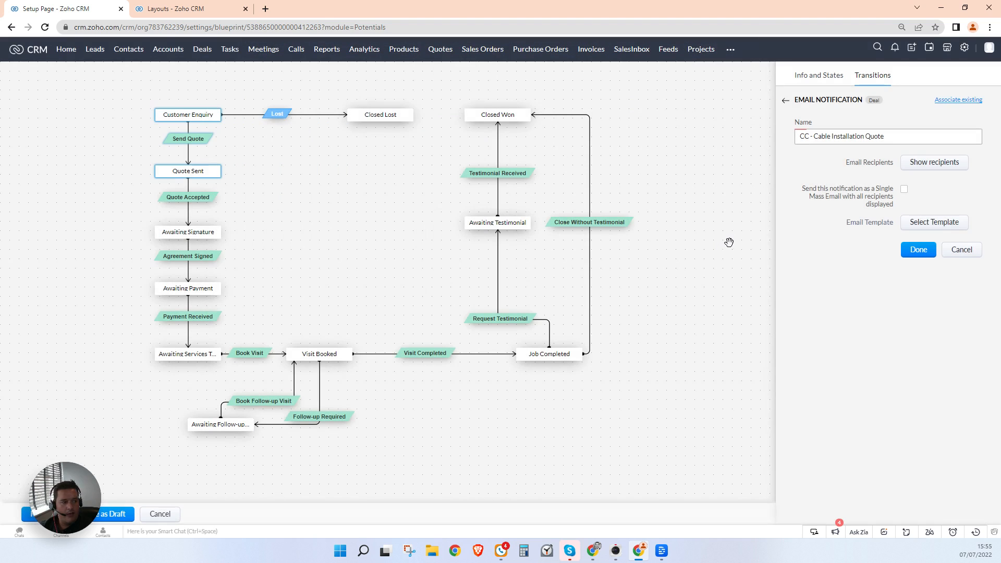
left_click(926, 226)
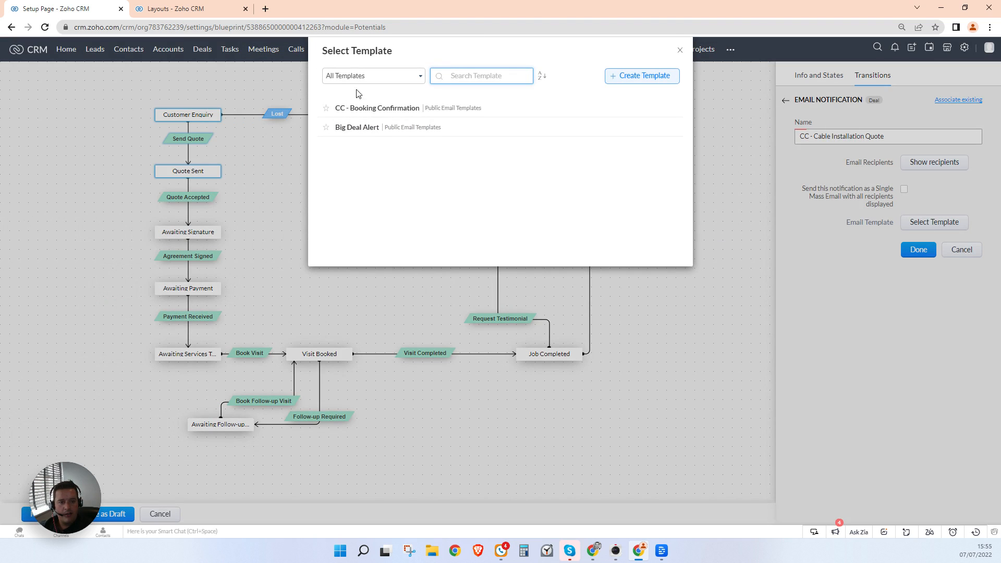
left_click(619, 76)
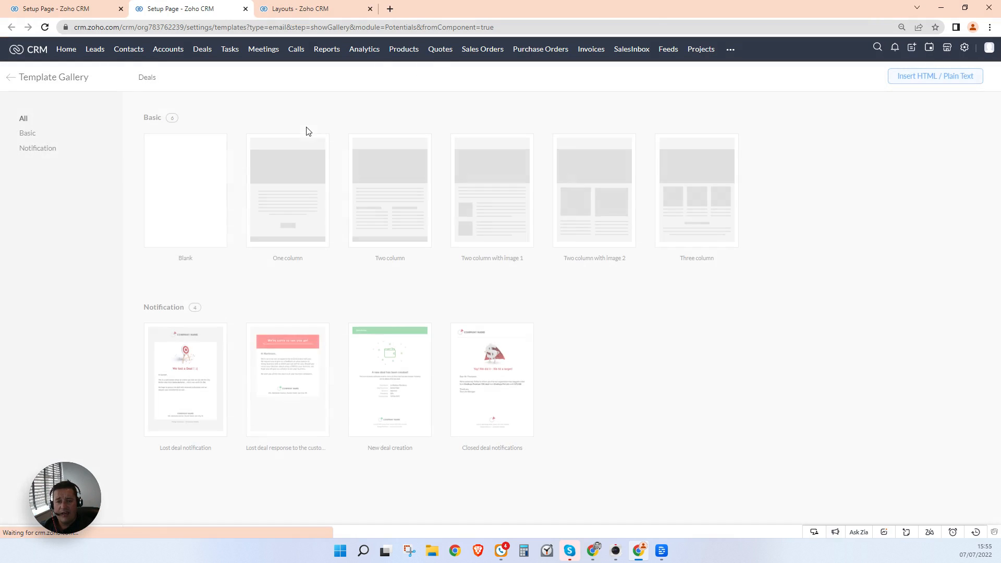
Step: From the templates list, clone CC - Booking Confirmation and rename the copy 'CC - Cable Installation Quote'
left_click(11, 78)
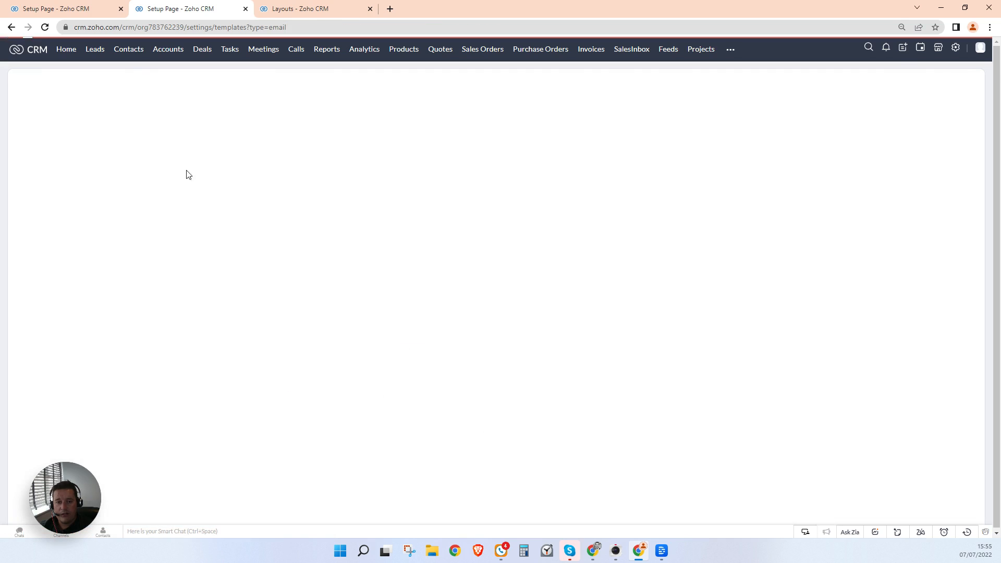
left_click(367, 135)
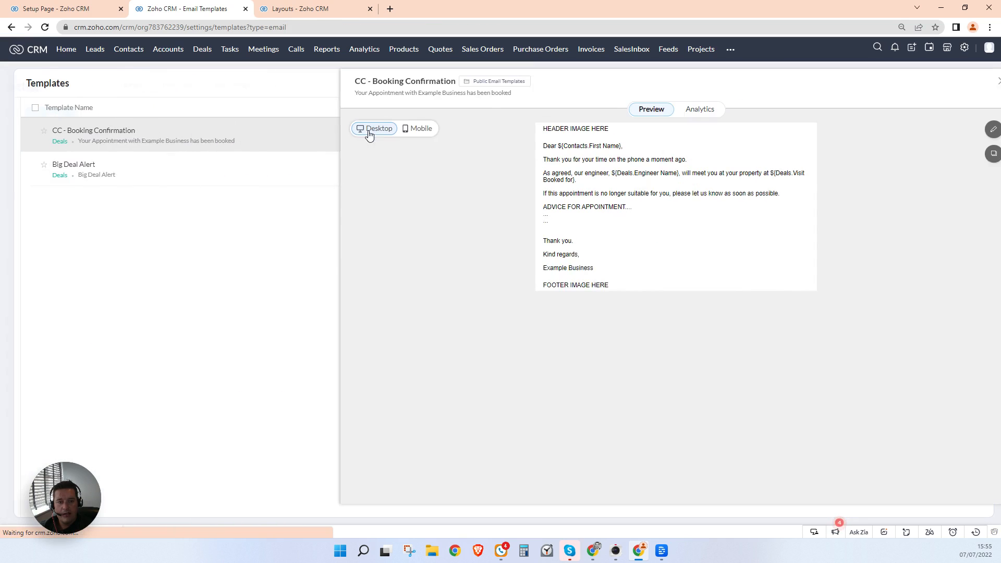
left_click(975, 153)
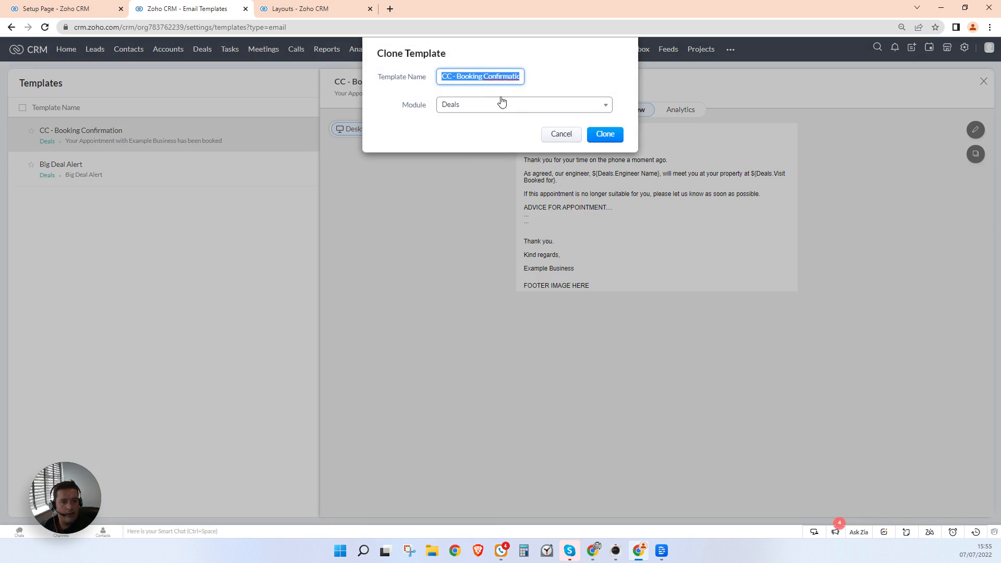
left_click(457, 76)
left_click_drag(457, 76, 627, 79)
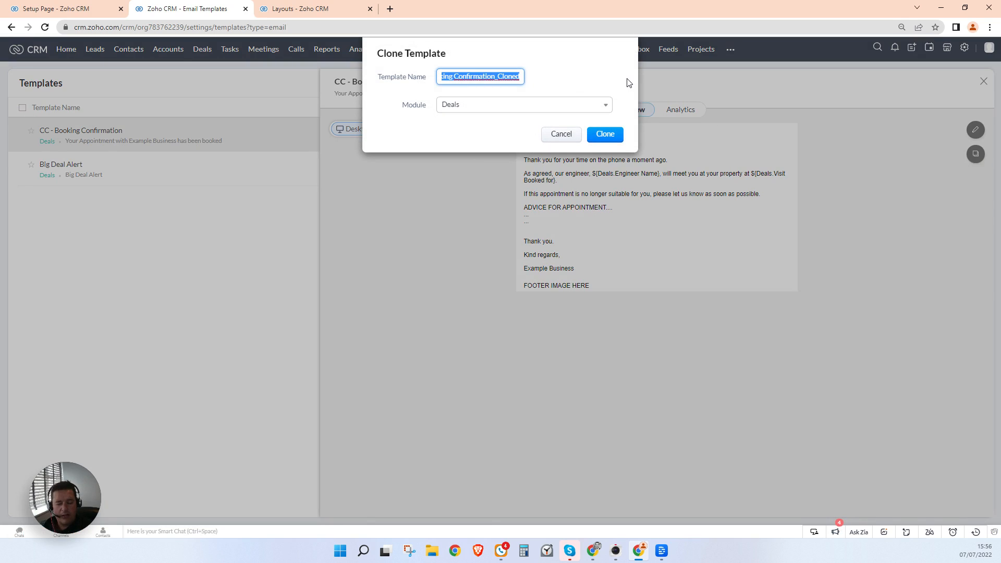
key("BackSpace")
type("Cab")
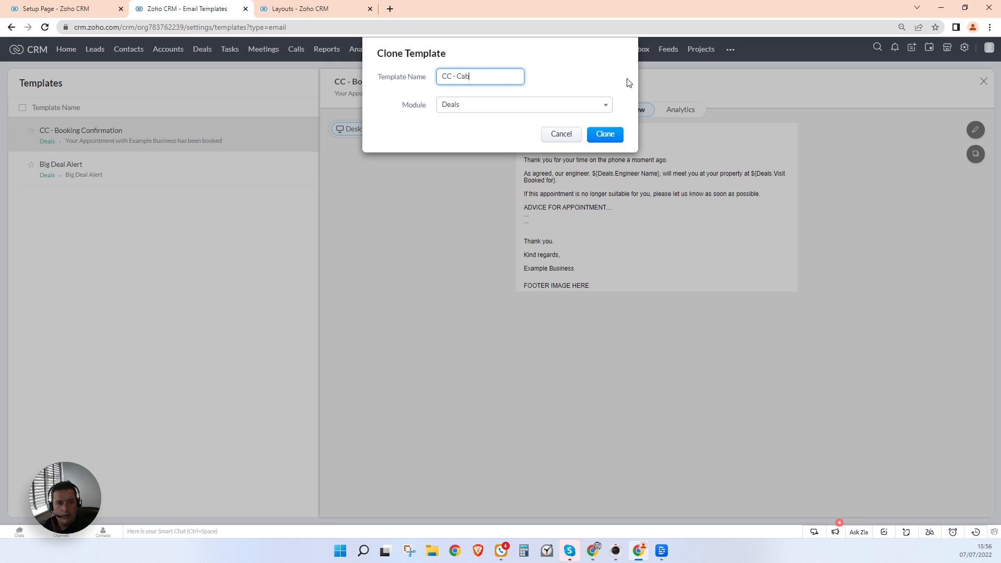
type("le Installation Quote")
left_click(605, 134)
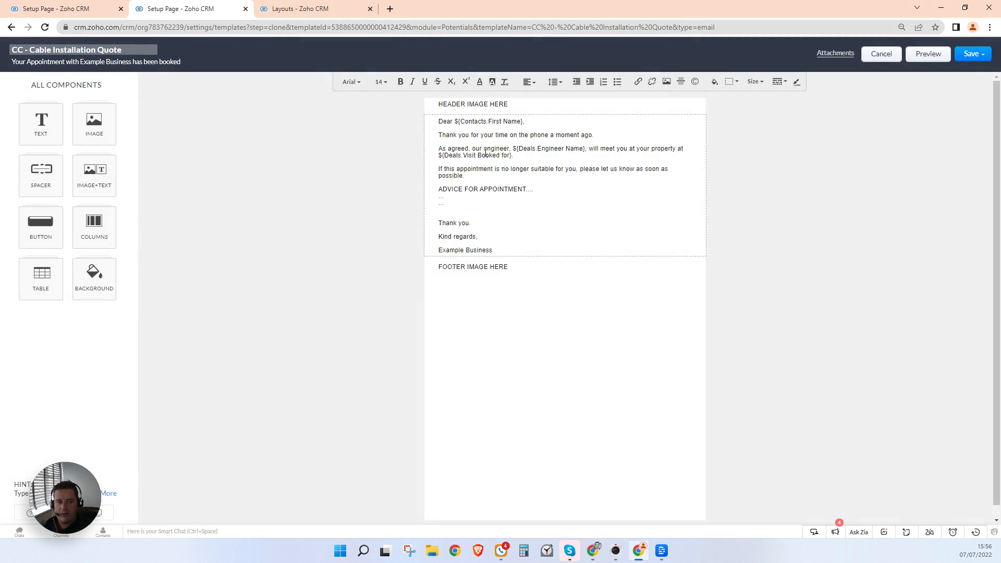
Step: Rewrite the email's opening around the enquiry and insert the Deals Amount and Deals Description merge fields
left_click(486, 152)
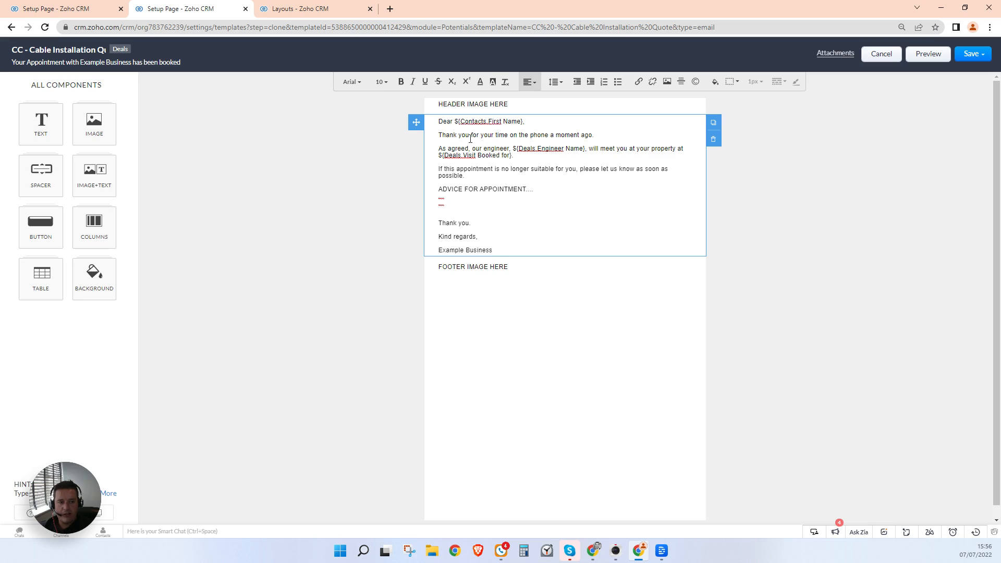
left_click_drag(495, 135, 591, 137)
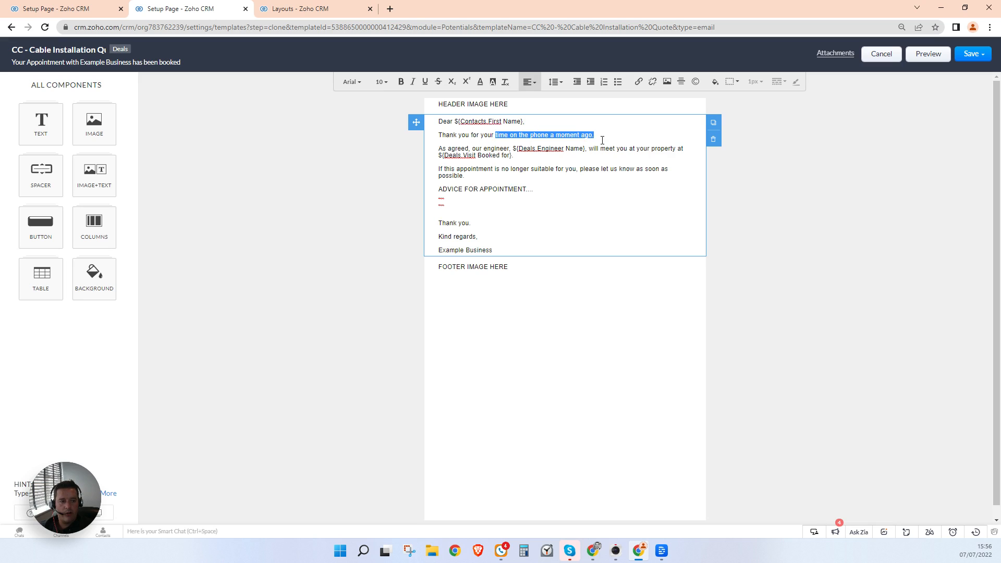
type("eqnuir")
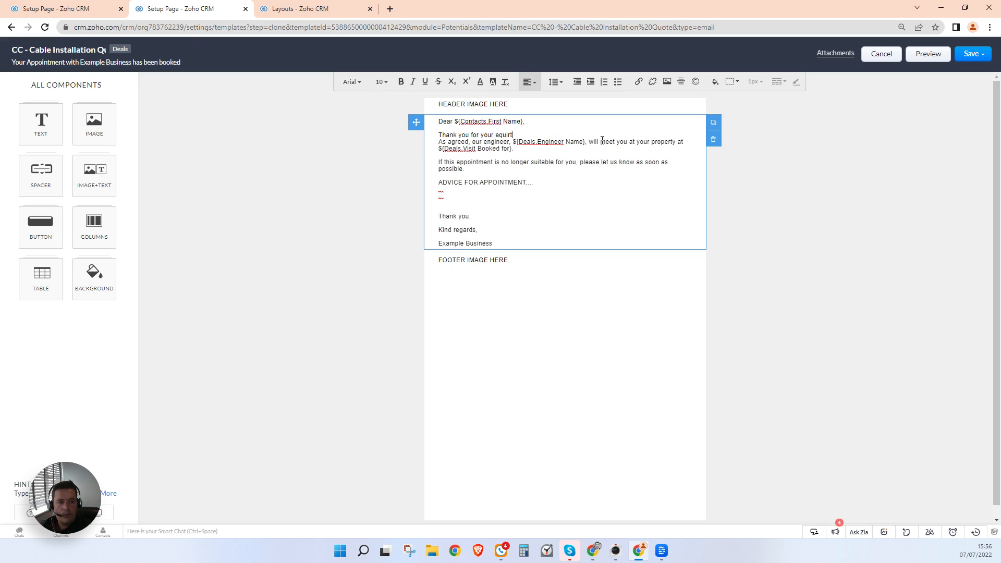
type("y regarding the cable box installation at your")
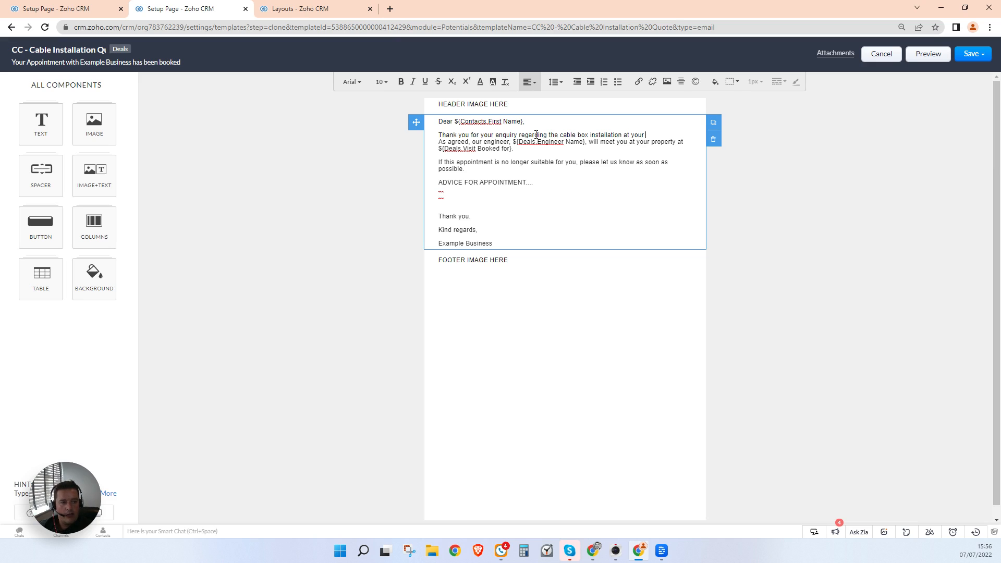
type("home.")
key("Return")
type("We")
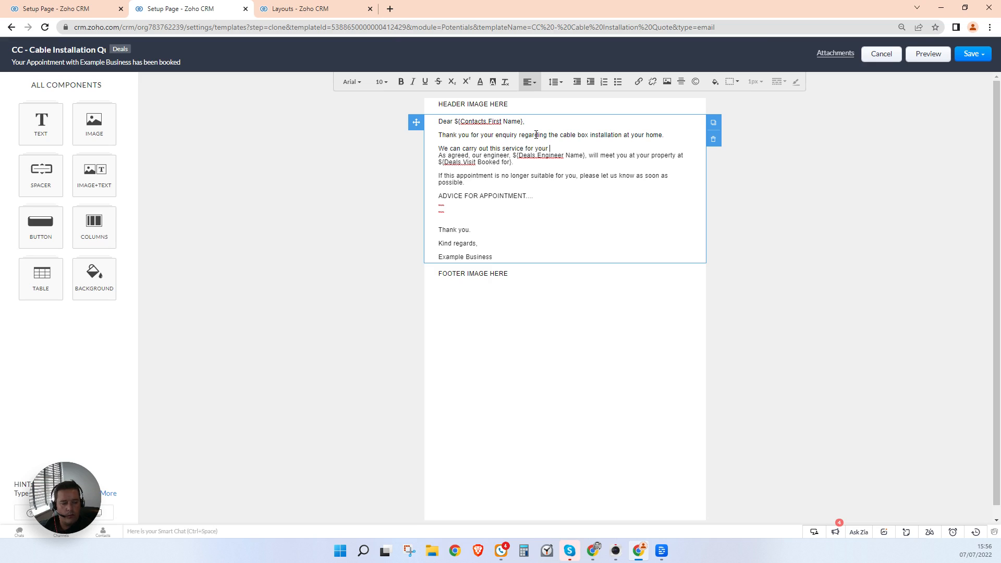
type("#amo")
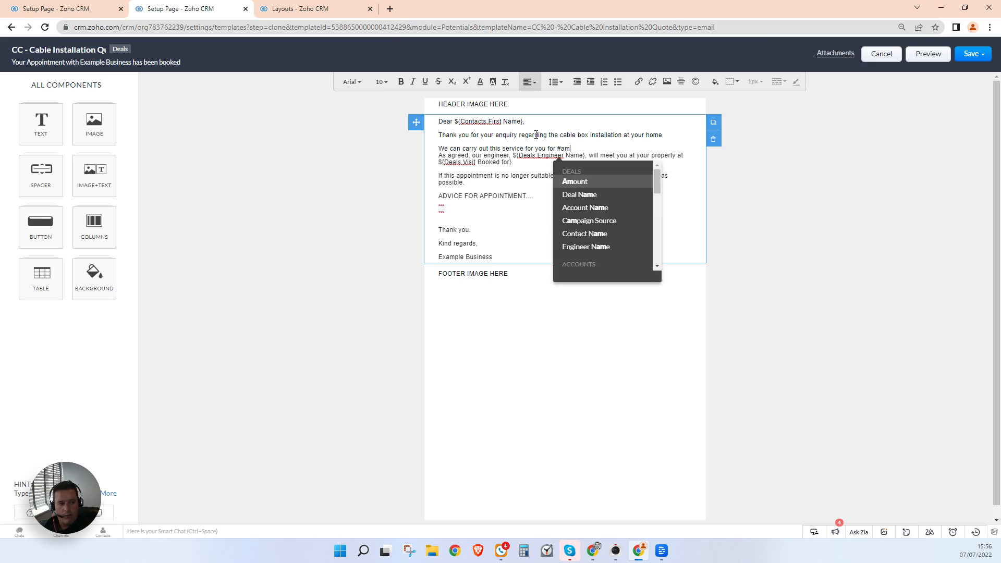
key("Return")
type(".")
key("Return")
type("Specific Notes for you")
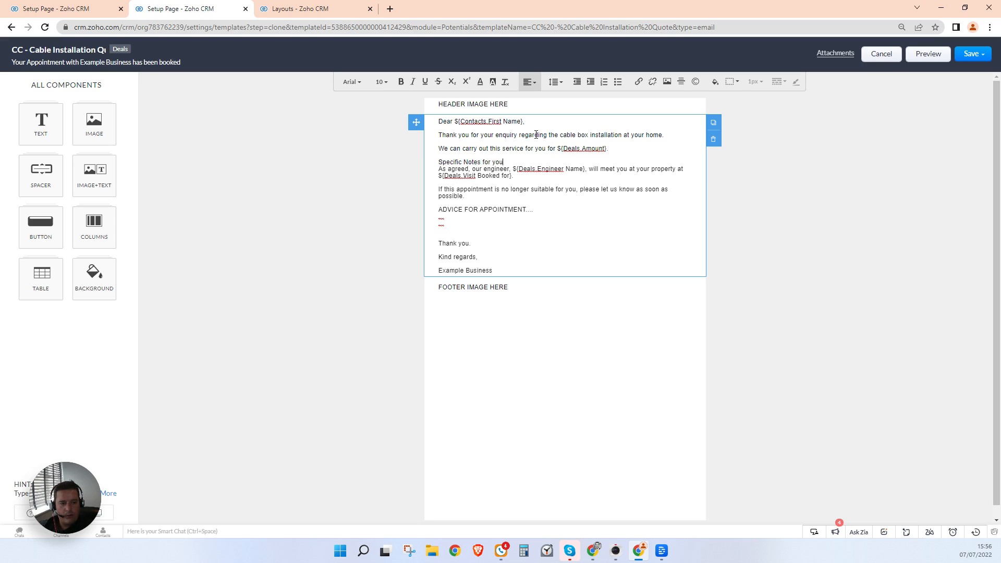
type(":")
key("Return")
key("Return")
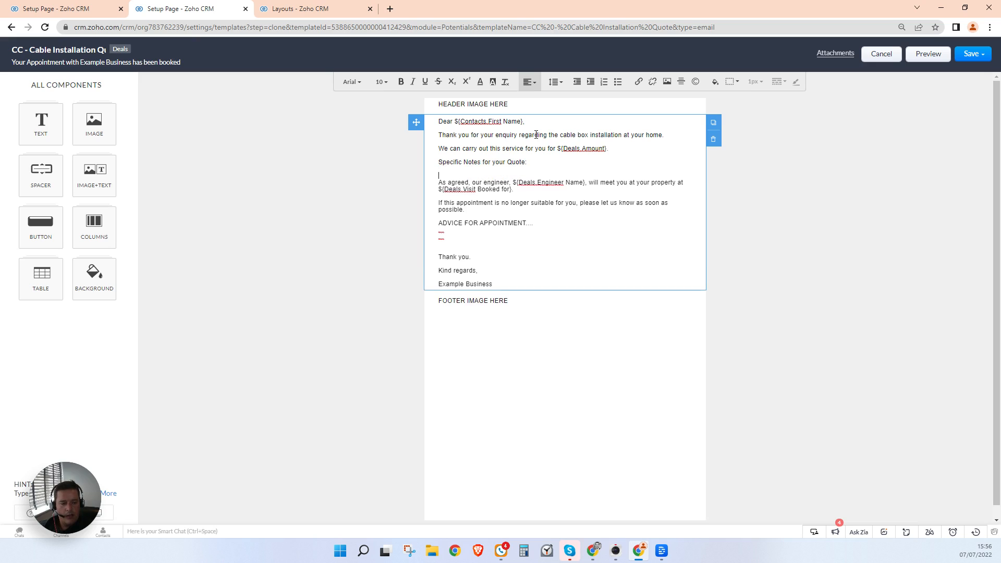
type("#")
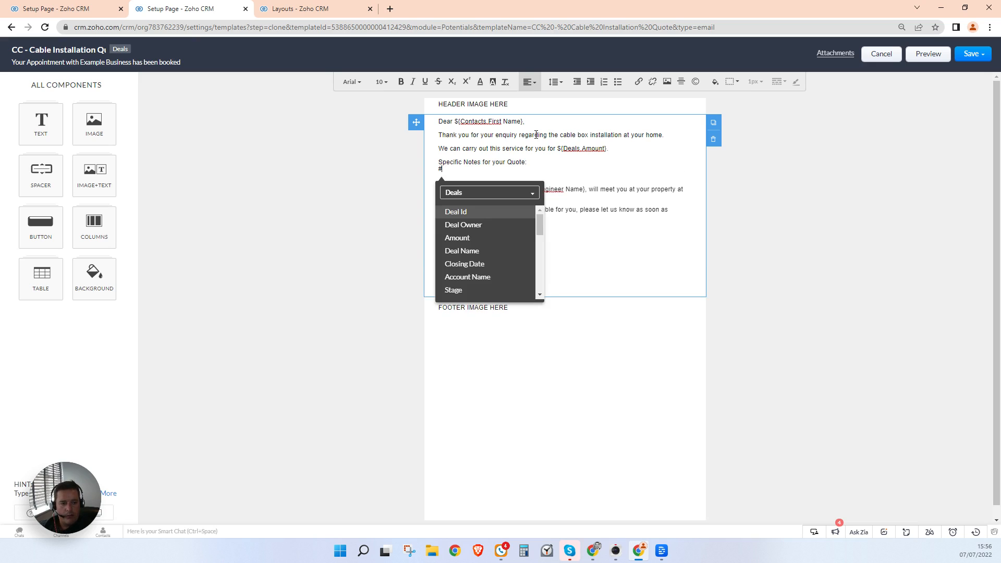
type("desc")
key("Return")
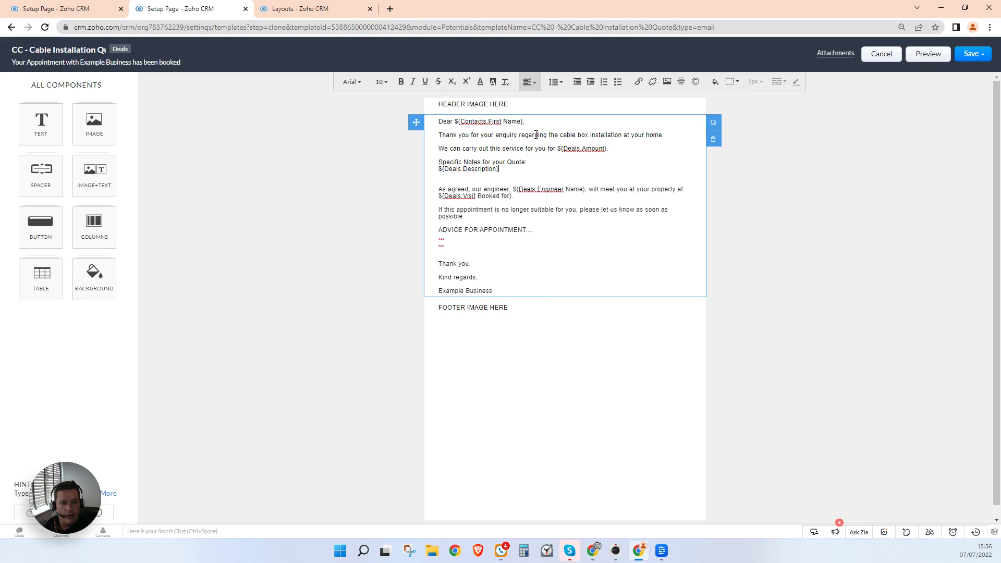
Step: Replace the old appointment paragraphs with a 'Ts and Cs for Quote' heading
left_click_drag(440, 188, 520, 250)
type("To instruct us to go ahead with this quote, please reply to this email to confirm.")
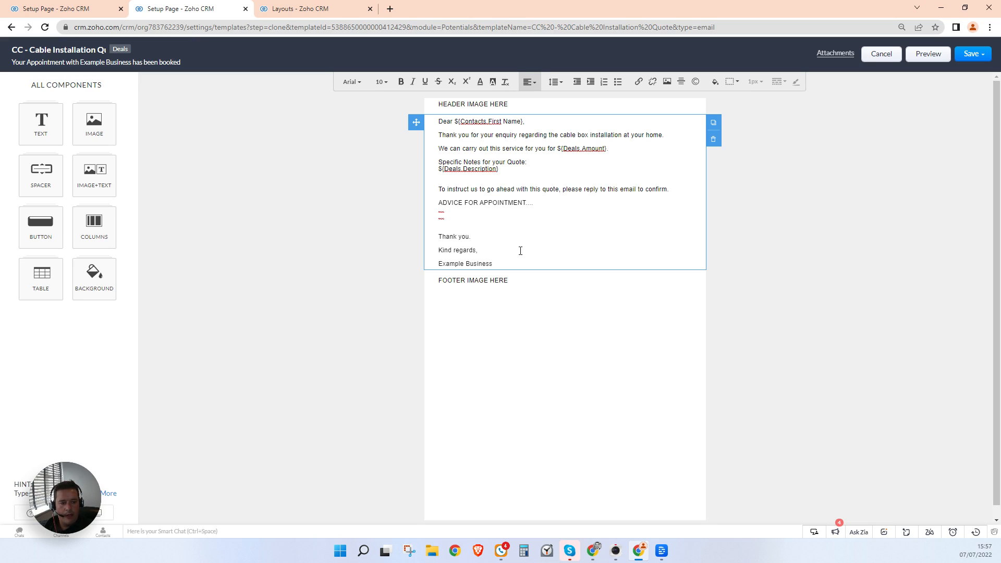
type("Ts and Cs ")
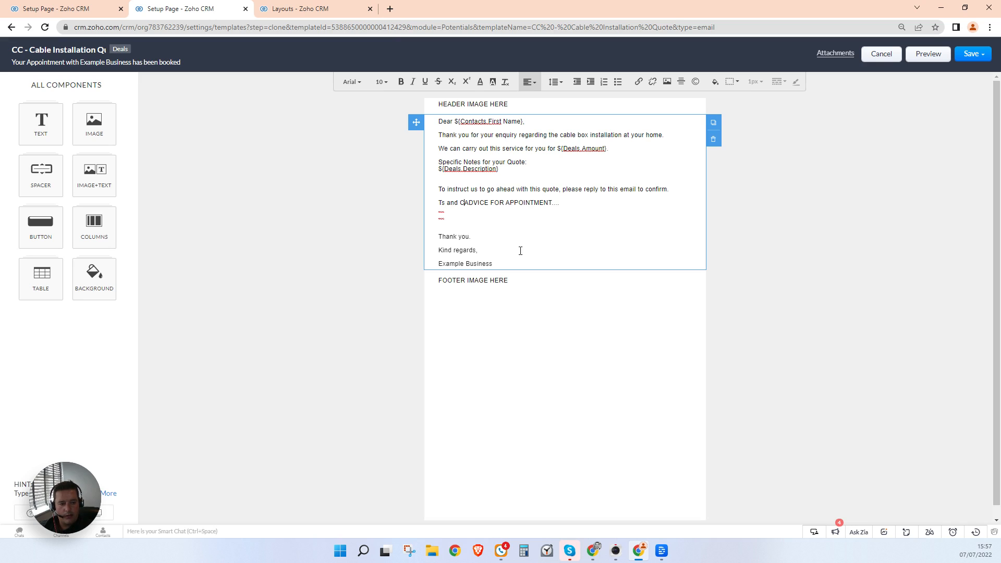
type("for Quote")
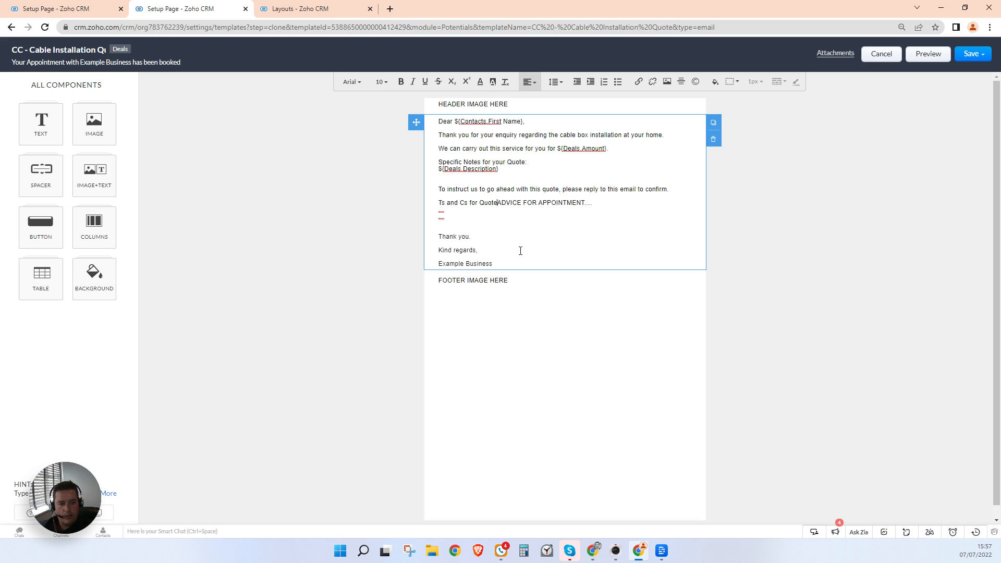
key("Delete")
key("Delete")
key("Delete")
key("Delete")
key("Delete")
key("Delete")
key("Delete")
key("Delete")
key("Delete")
key("Delete")
key("Delete")
key("Delete")
key("Delete")
key("Delete")
key("Delete")
key("Delete")
key("Delete")
key("Delete")
key("Delete")
key("Delete")
key("Delete")
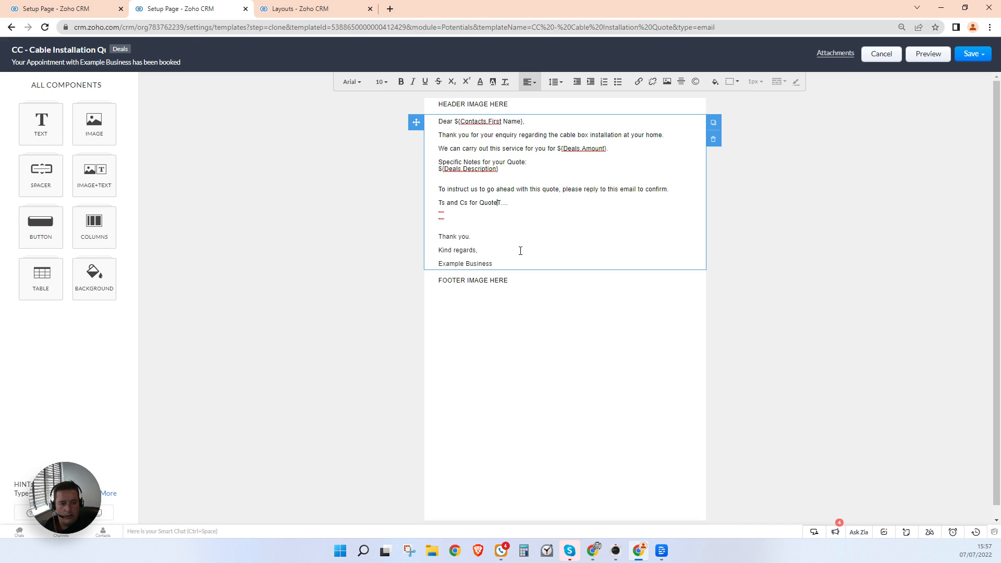
key("Down")
key("Down")
Step: Bold and underline the quote notes heading, italicise ${Deals.Description} and bold ${Deals.Amount}
left_click_drag(526, 158, 427, 161)
key("ctrl+b")
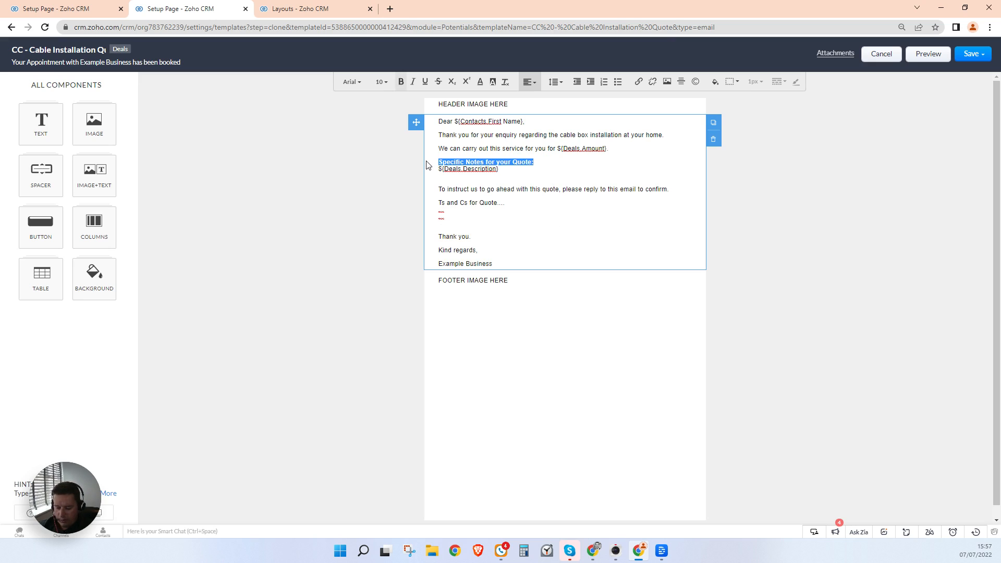
key("ctrl+u")
left_click_drag(499, 169, 420, 173)
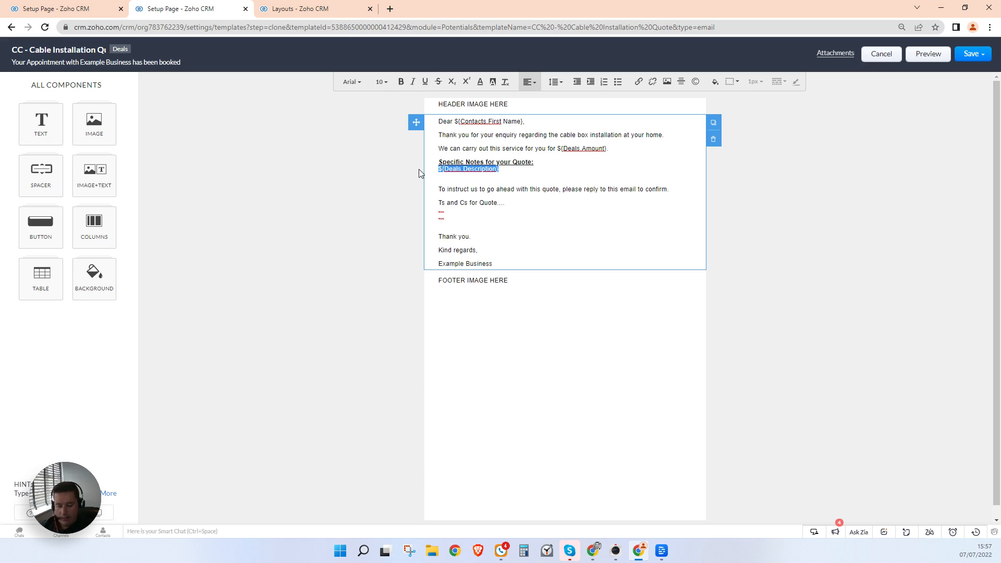
key("ctrl+i")
left_click_drag(558, 149, 607, 149)
key("ctrl+b")
left_click(604, 183)
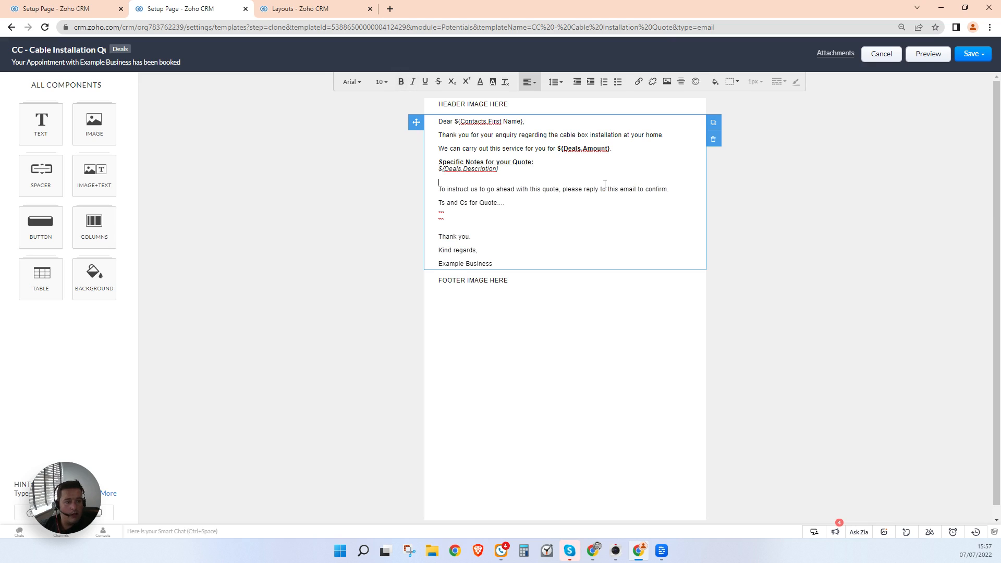
left_click(971, 54)
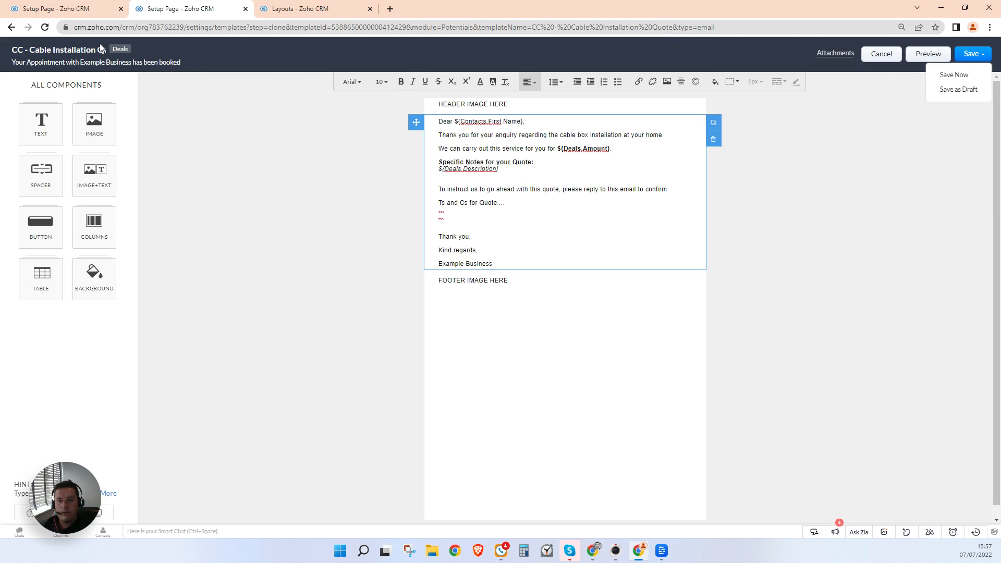
Step: Set the subject to 'Your Cable Box Installation Quote from Example Business' and save the template into a folder
left_click(80, 62)
type("You")
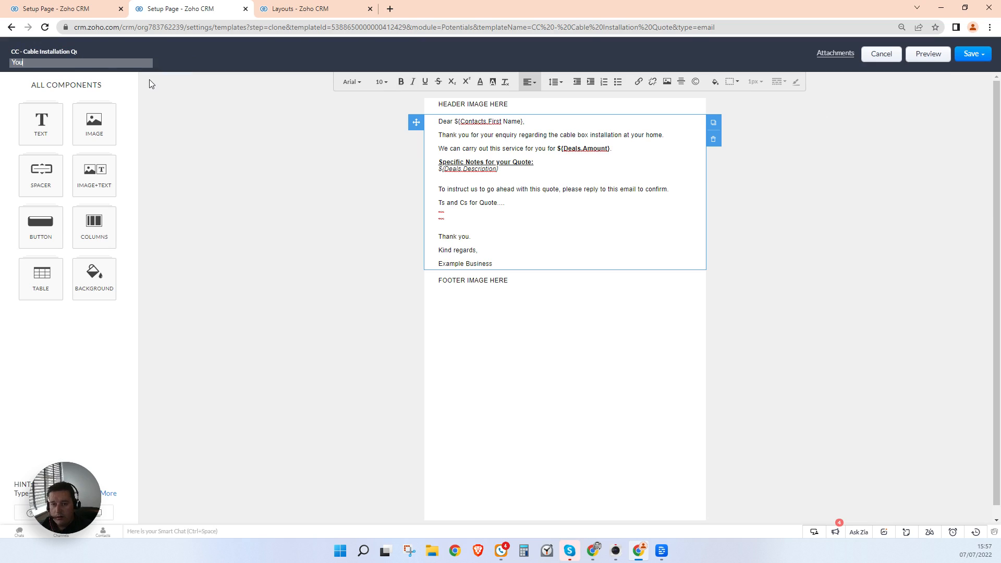
type("r Cable")
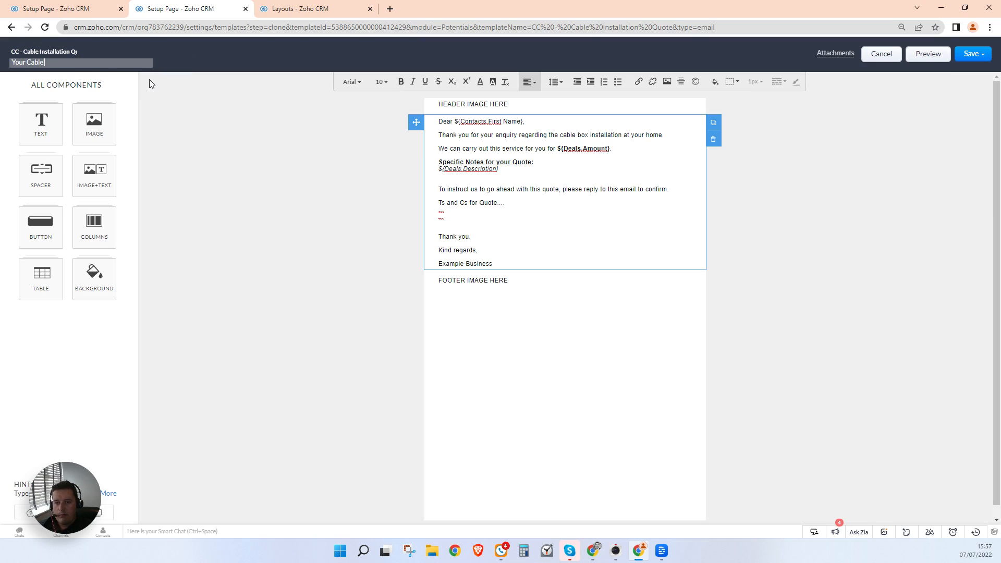
type(" Box Installation Quote from Examp")
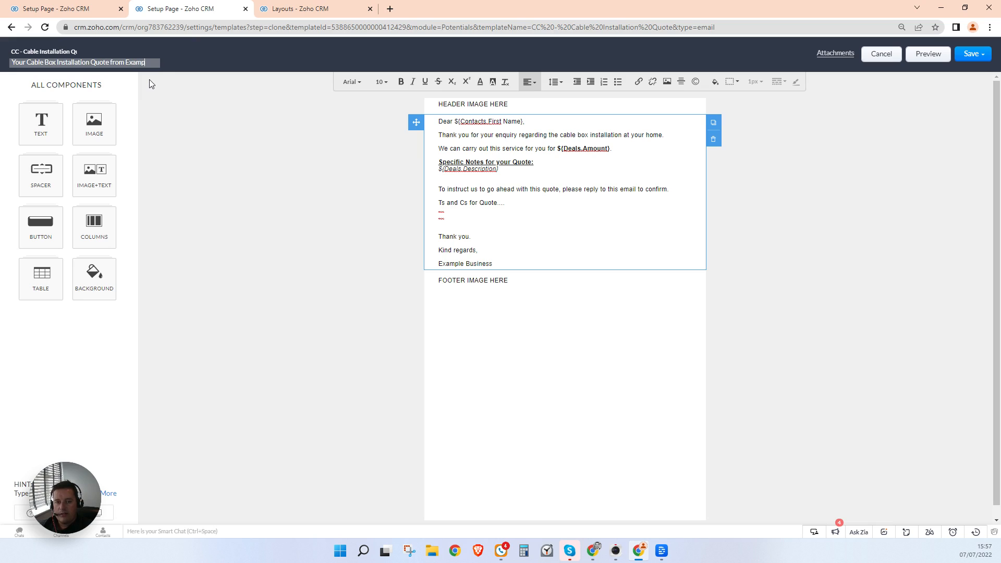
type("le Business")
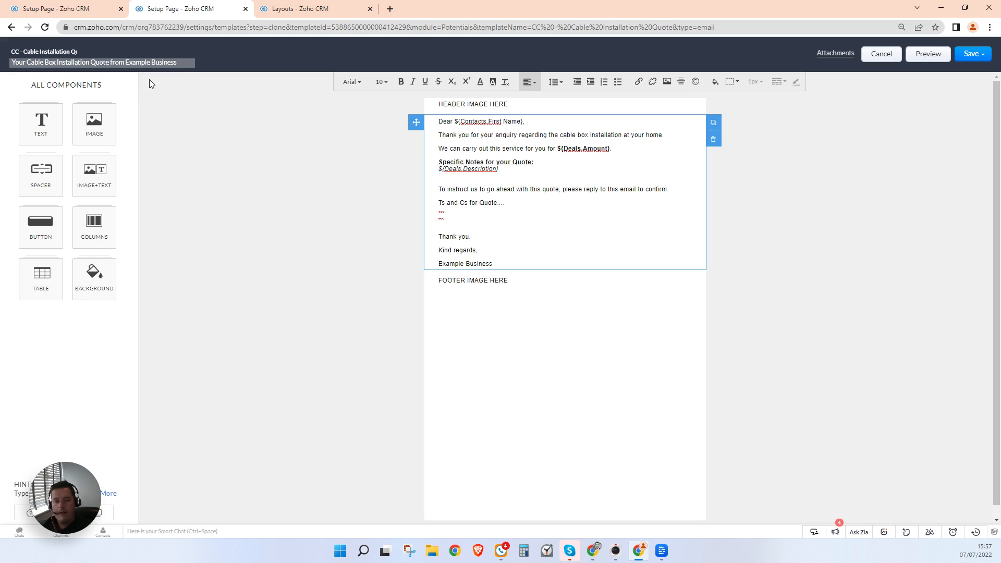
left_click(971, 53)
left_click(962, 75)
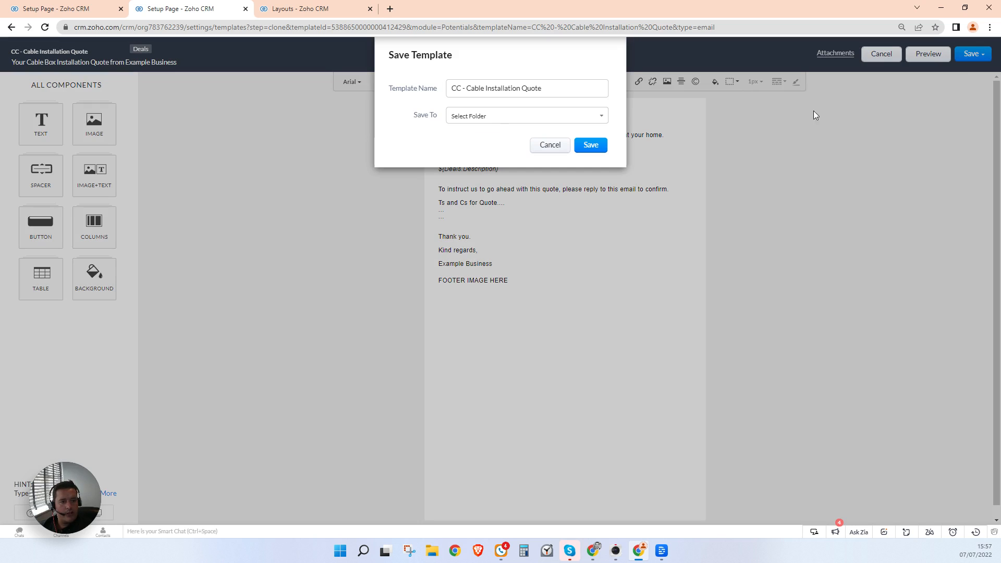
left_click(552, 115)
left_click(543, 142)
left_click(591, 145)
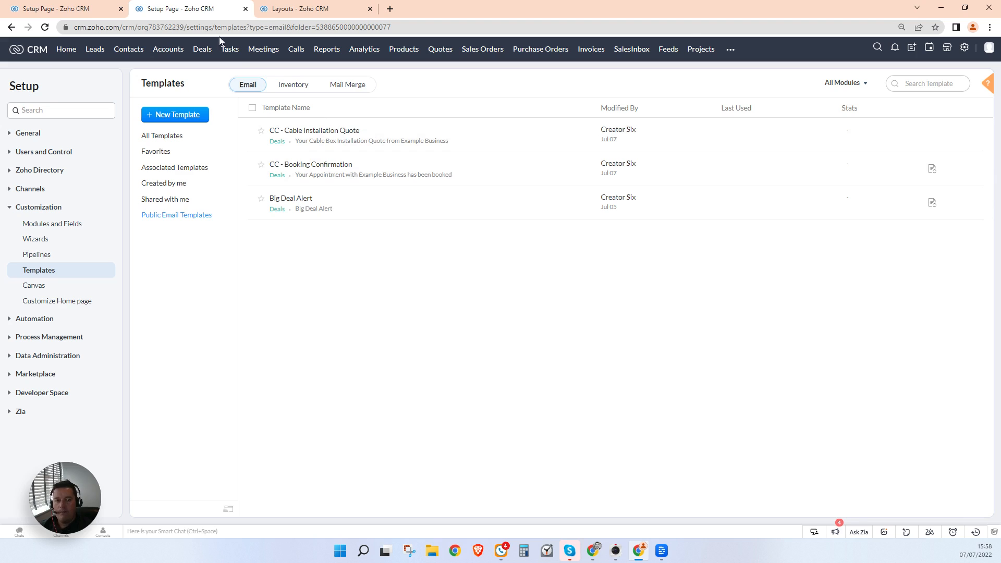
Step: Choose the CC - Cable Installation Quote template for Send Quote's after-transition email notification
left_click(64, 11)
left_click(509, 109)
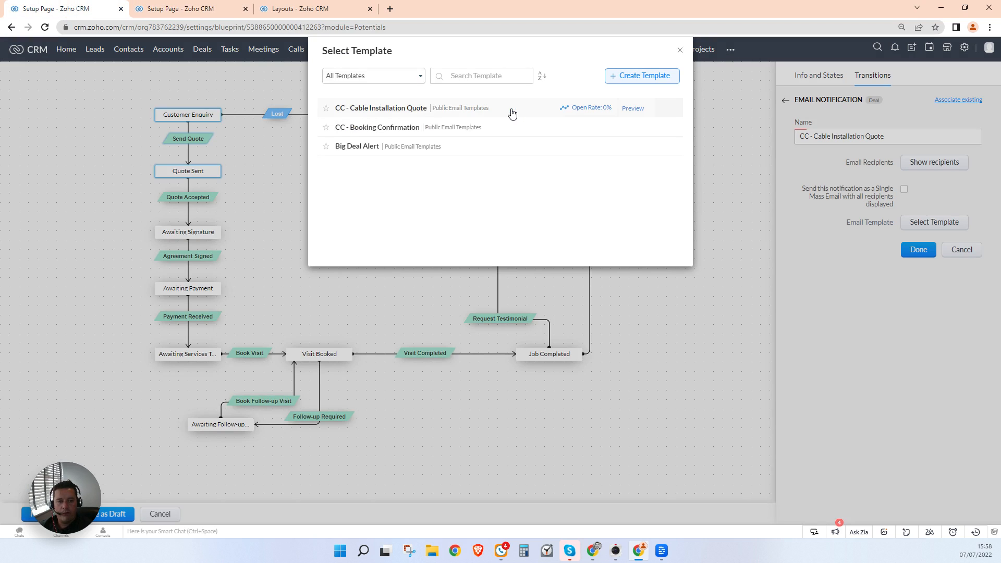
left_click(408, 110)
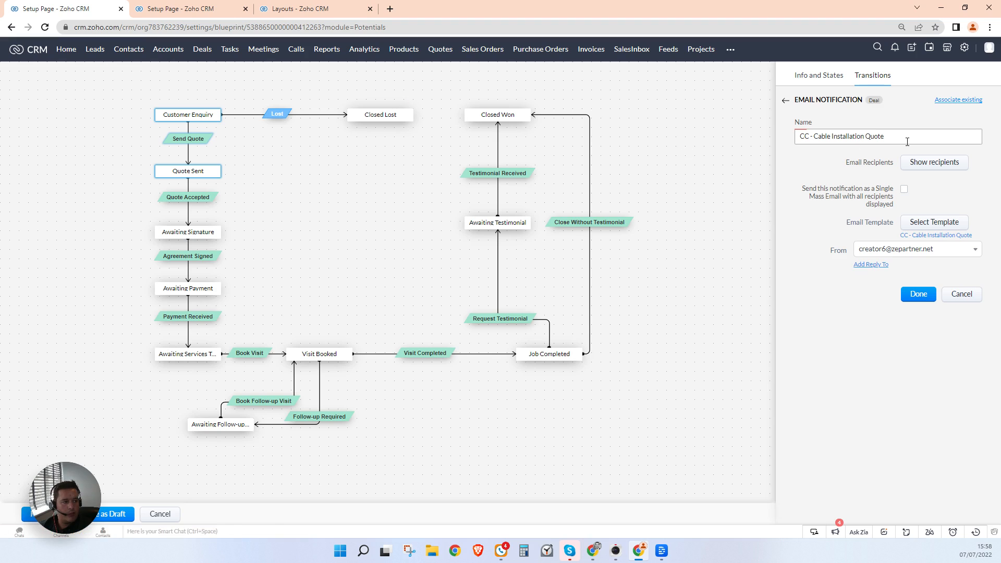
left_click(889, 250)
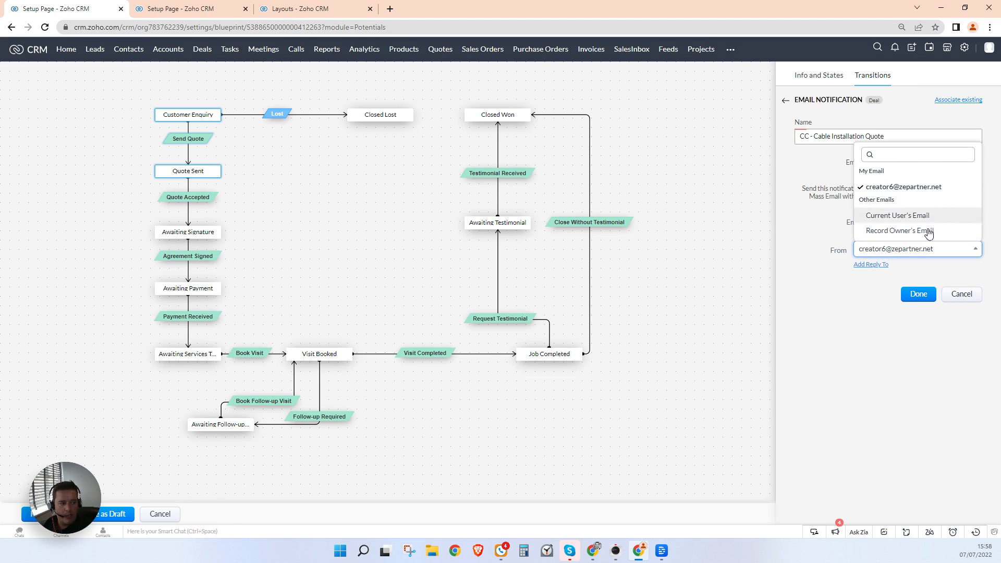
left_click(882, 339)
left_click(919, 294)
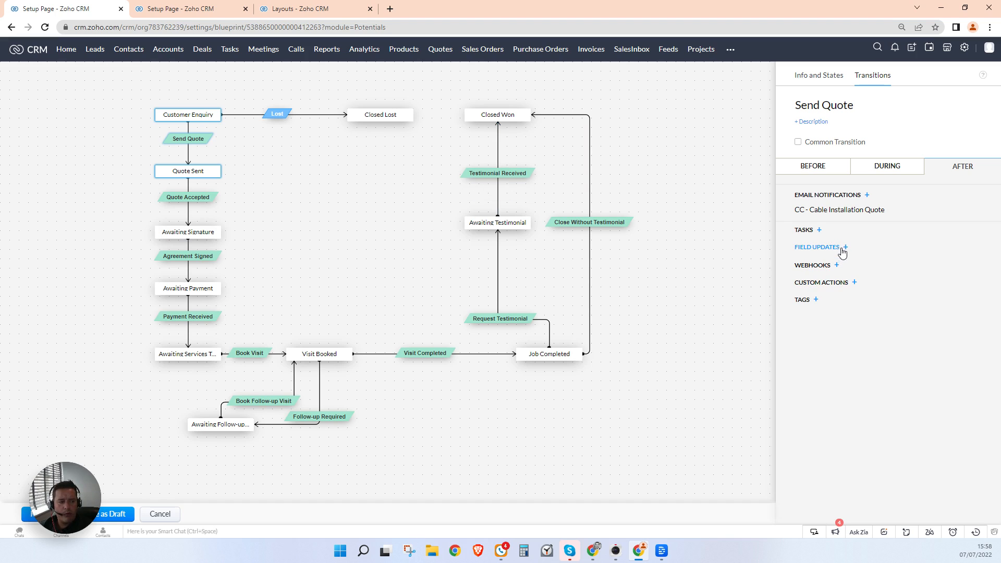
Step: Add a Quote Information section below Deal Information in the Standard Deals layout
left_click(191, 10)
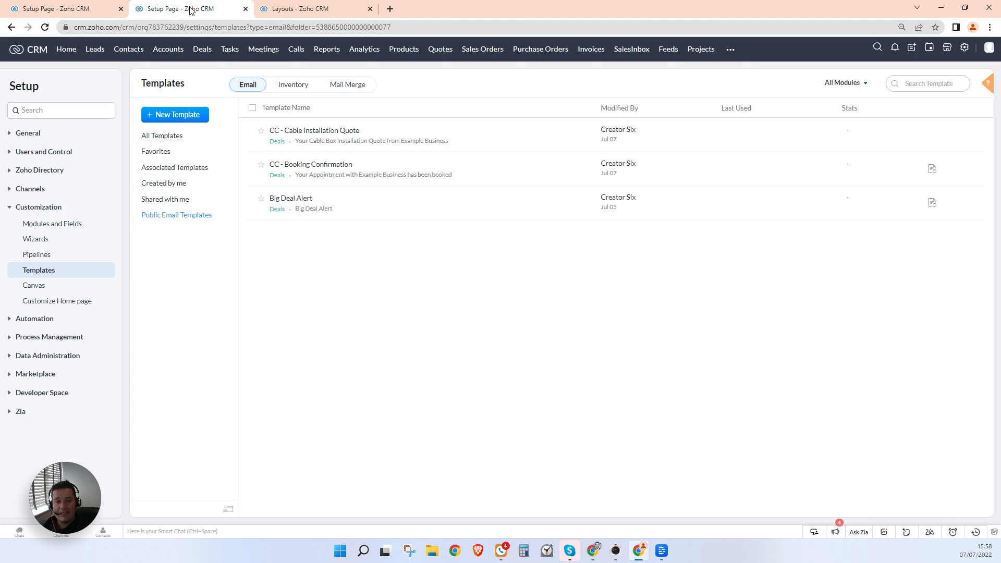
left_click(286, 11)
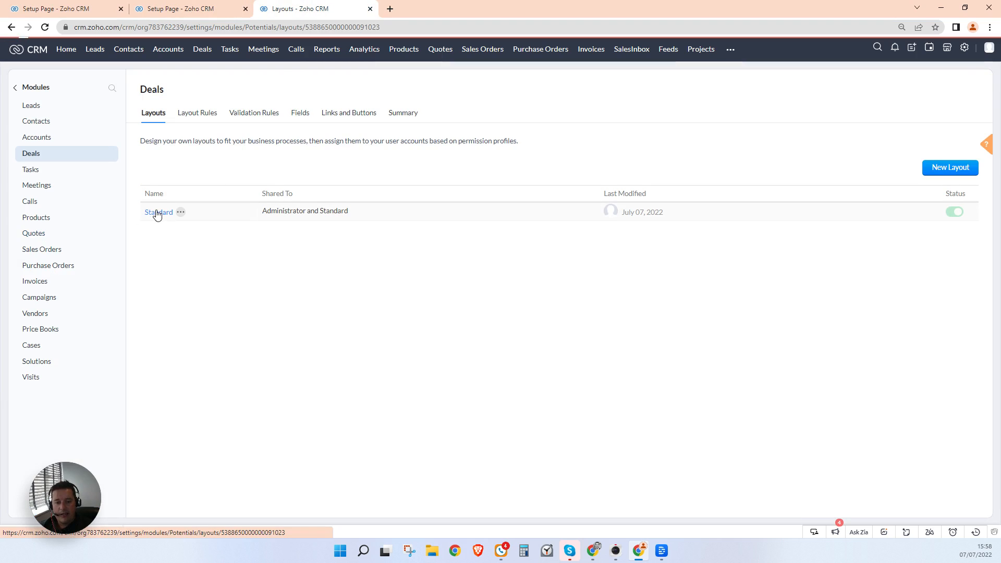
left_click(157, 212)
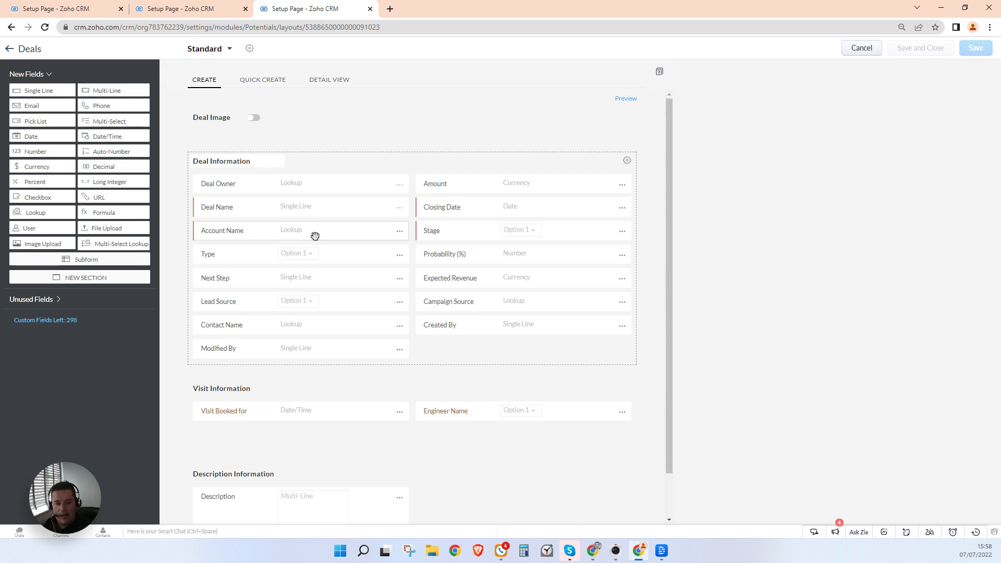
scroll(313, 233, "down", 1)
left_click_drag(84, 281, 418, 309)
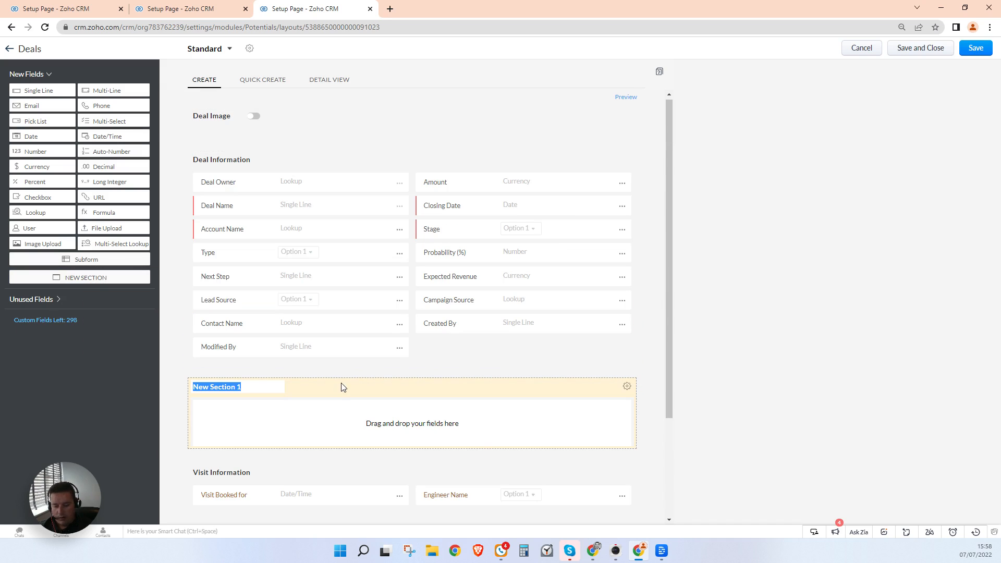
type("Quote Information")
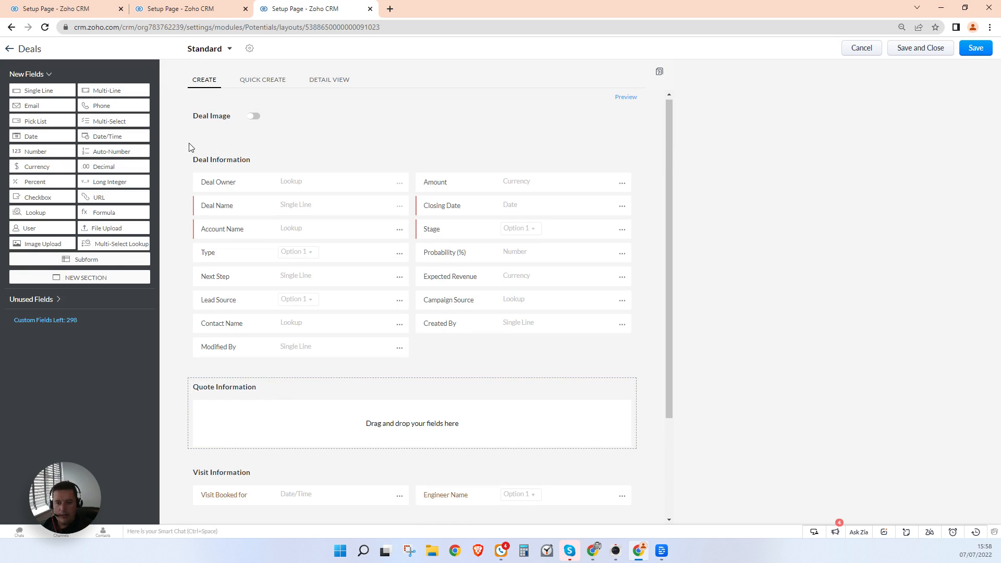
key("Return")
Step: Add Date/Time fields 'Quote first sent at' and 'Chase Quote at' to it and save the layout
left_click_drag(115, 137, 295, 414)
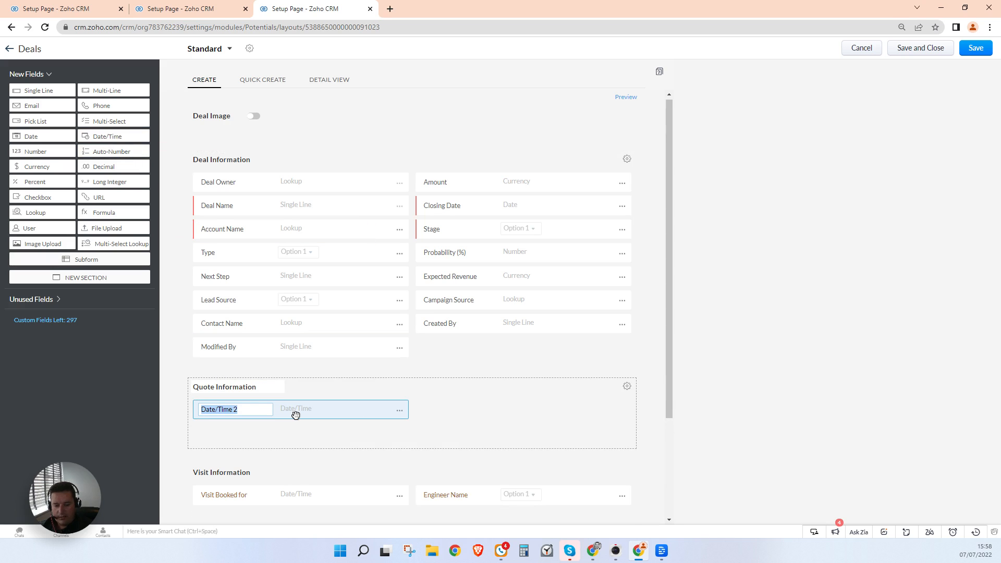
type("Quote fir")
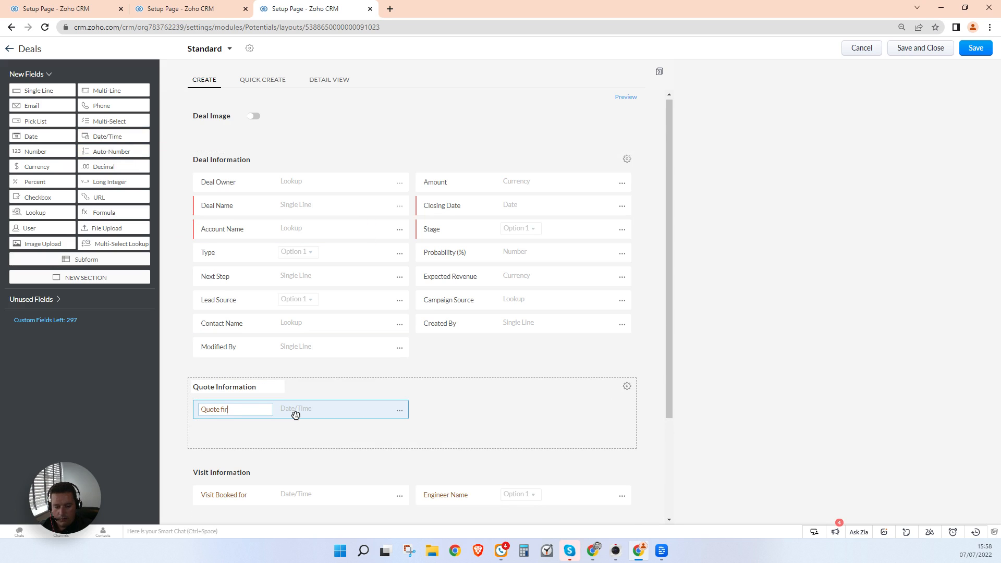
type("st sent at")
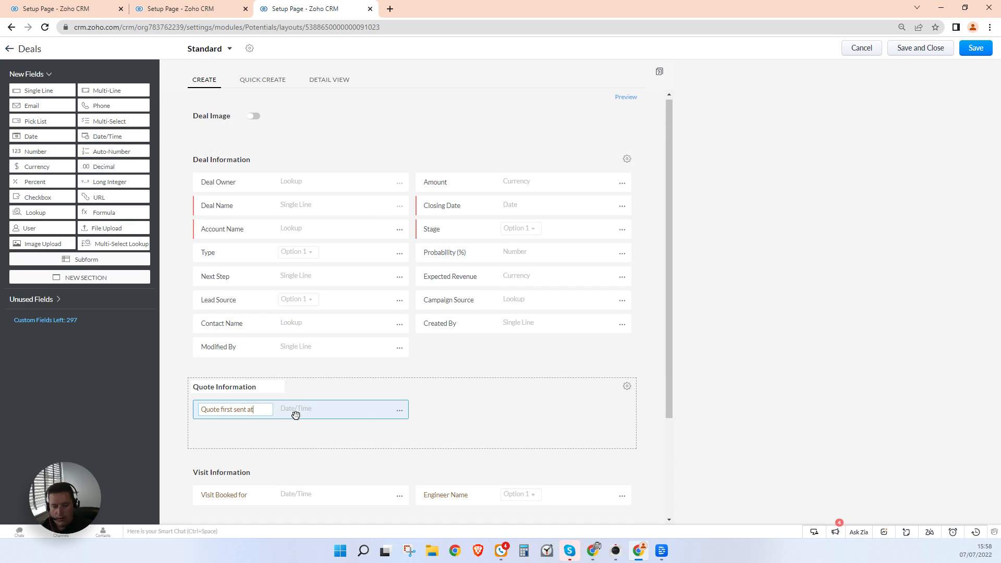
key("Return")
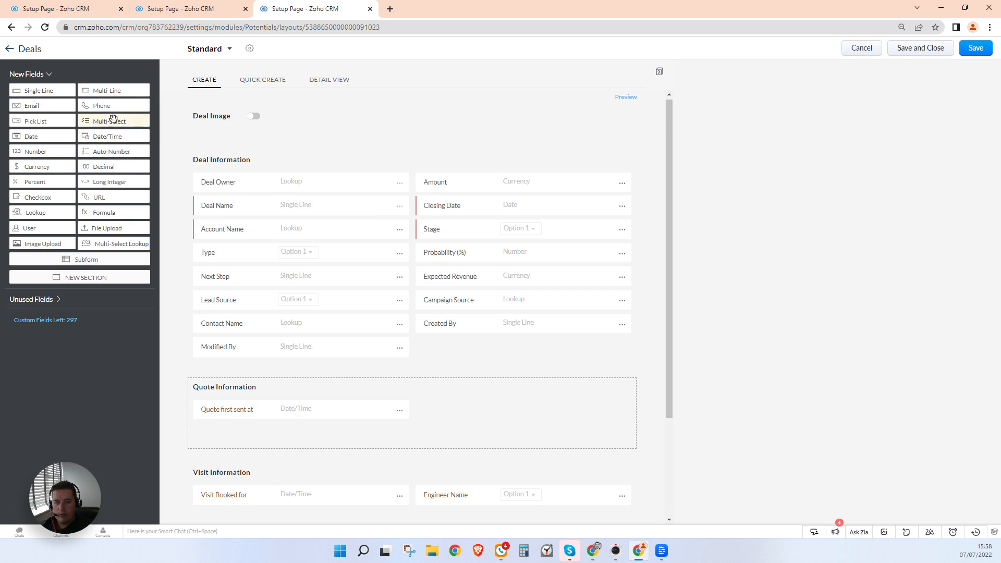
left_click_drag(107, 137, 439, 412)
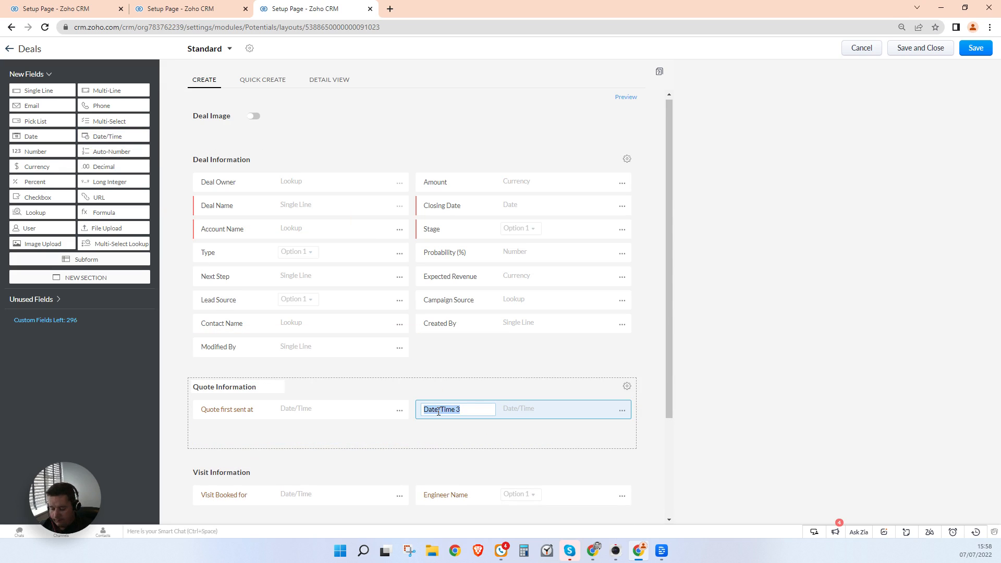
type("Chase Qup")
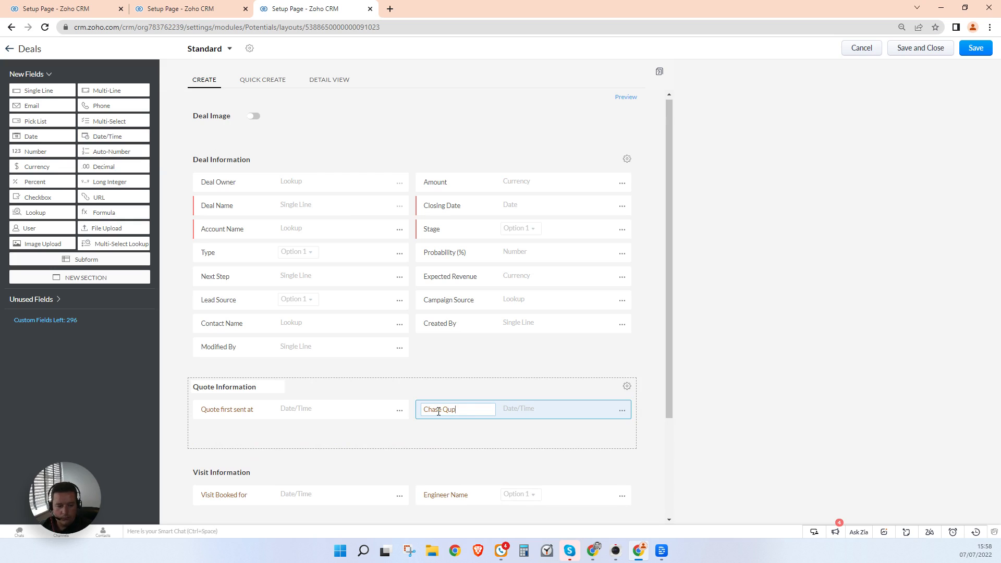
type("ote")
type("ote at")
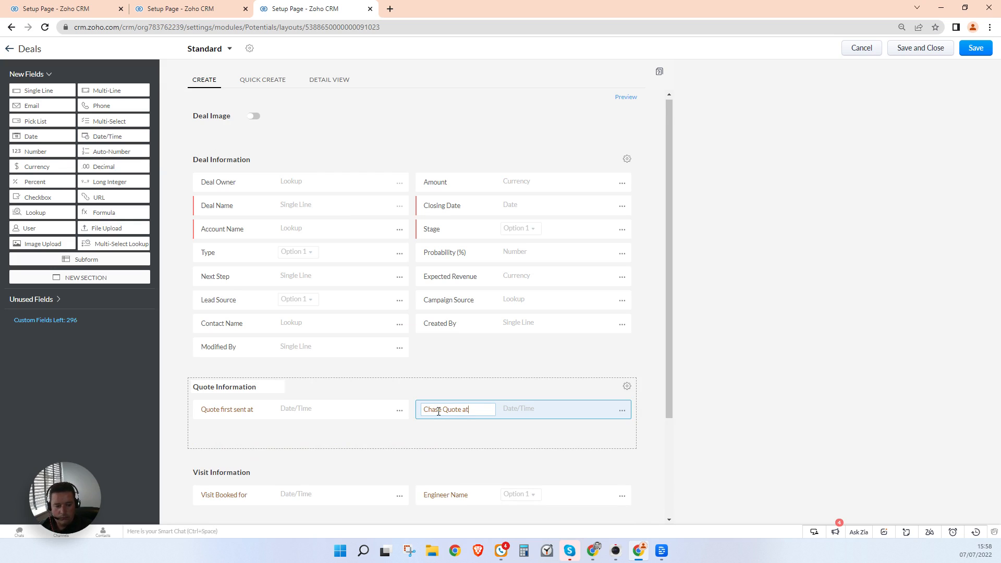
left_click(934, 57)
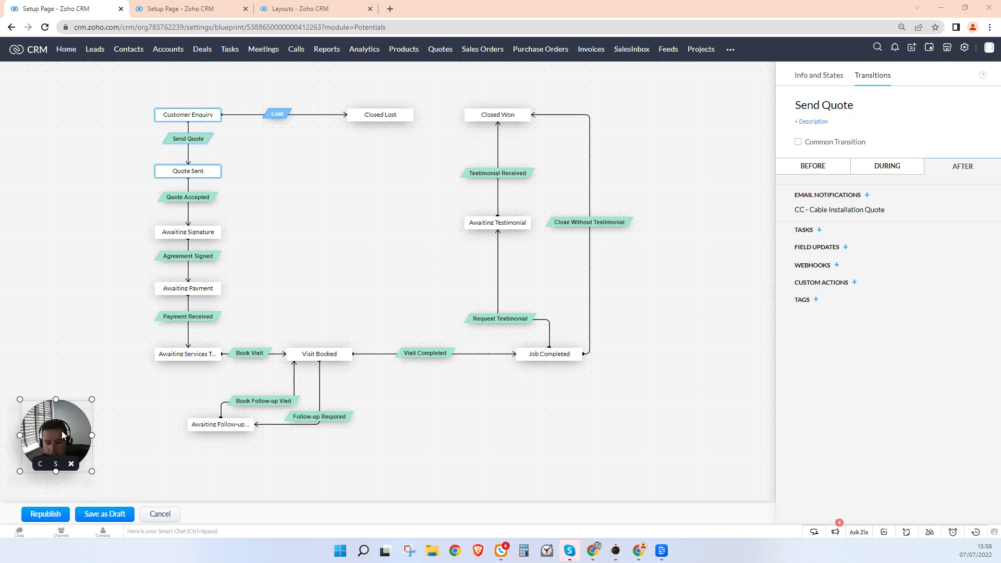
Step: Republish the blueprint past the loop warning, then reopen it at Send Quote's After actions
left_click(45, 514)
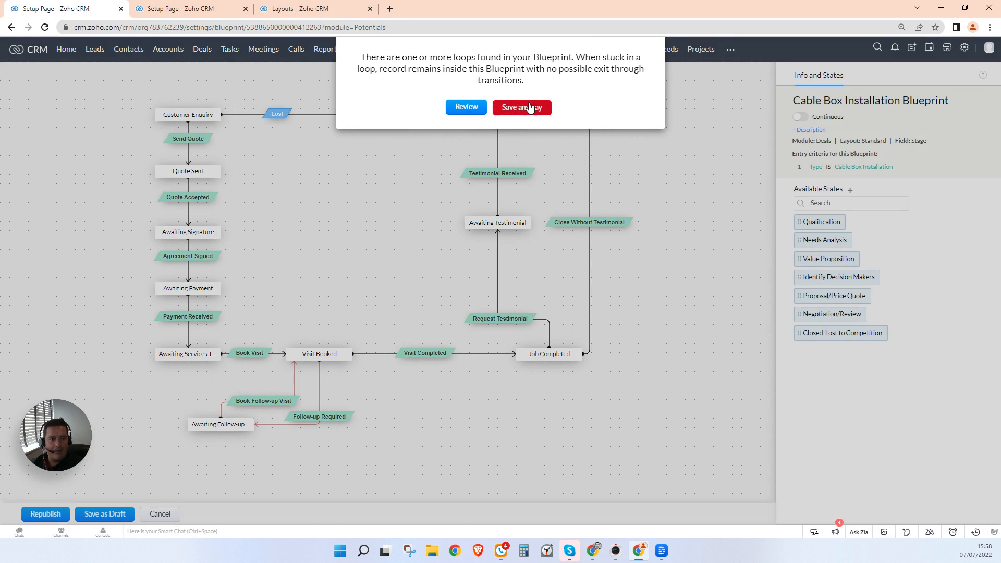
left_click(522, 105)
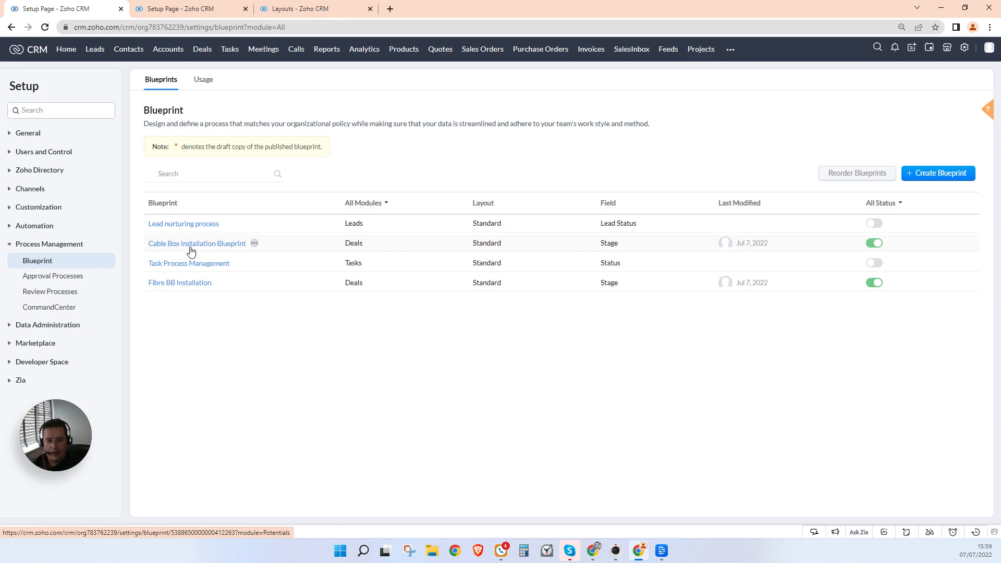
left_click(199, 243)
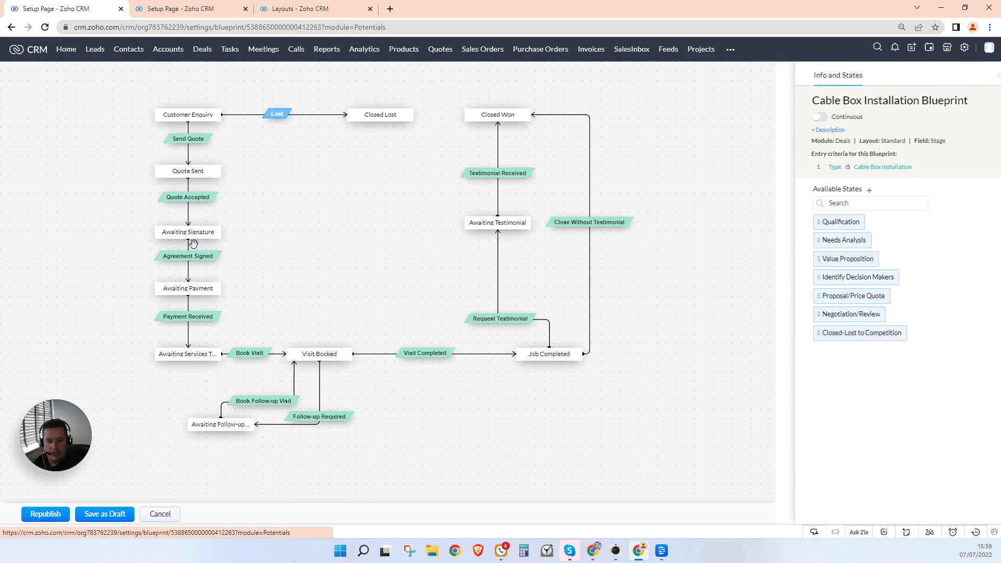
left_click(188, 139)
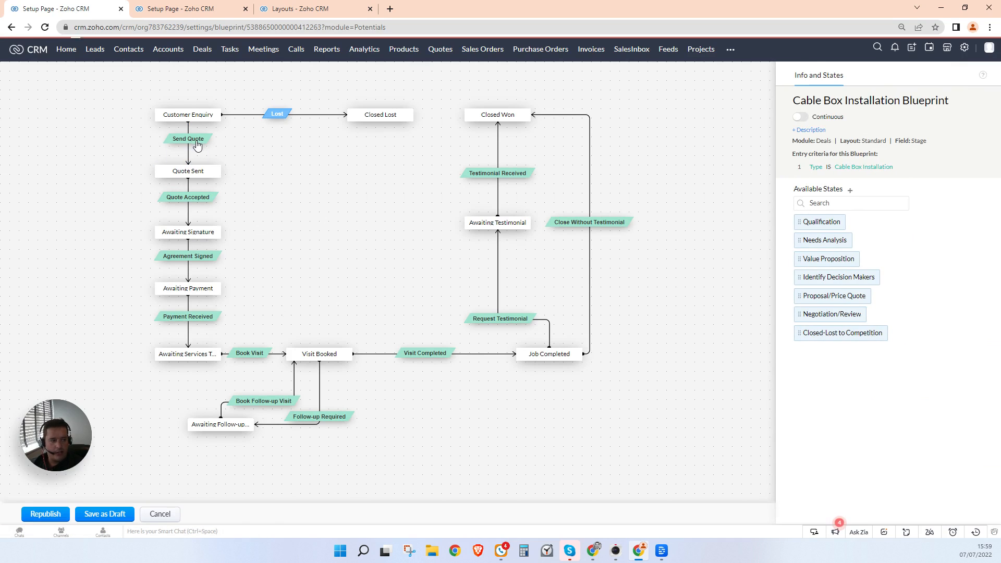
left_click(879, 170)
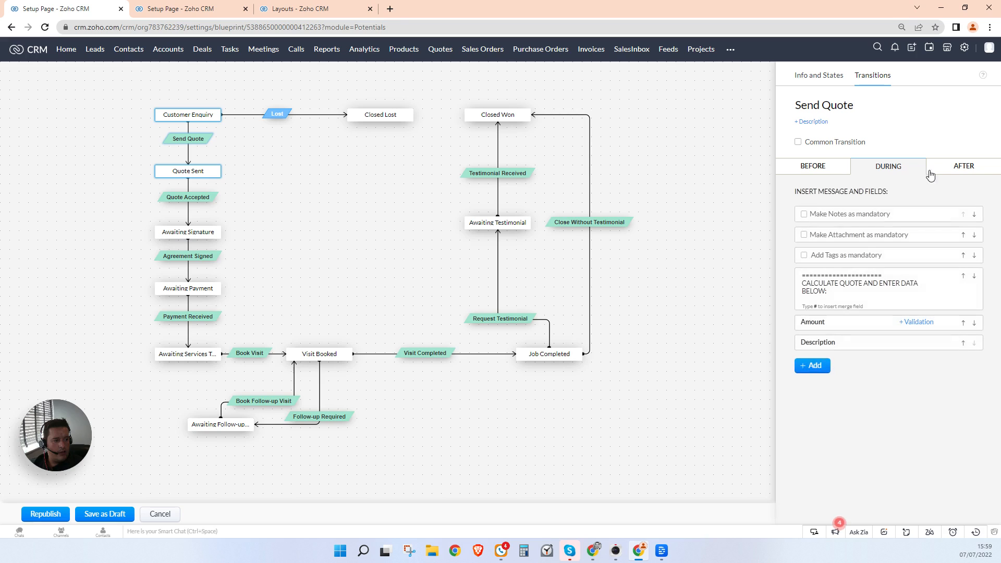
left_click(959, 172)
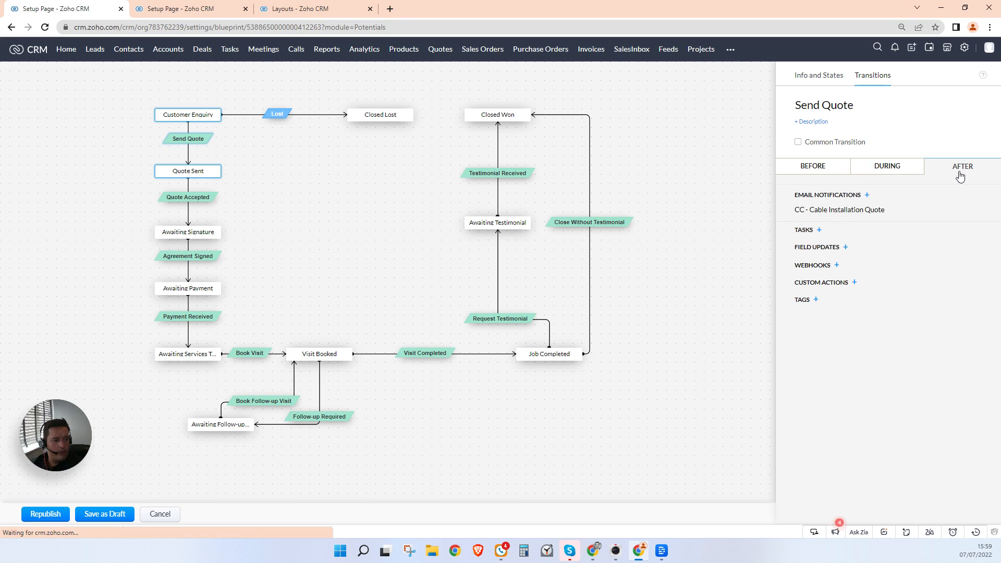
Step: Add a field update setting Quote first sent at to ${EXECUTION_TIME}
left_click(847, 248)
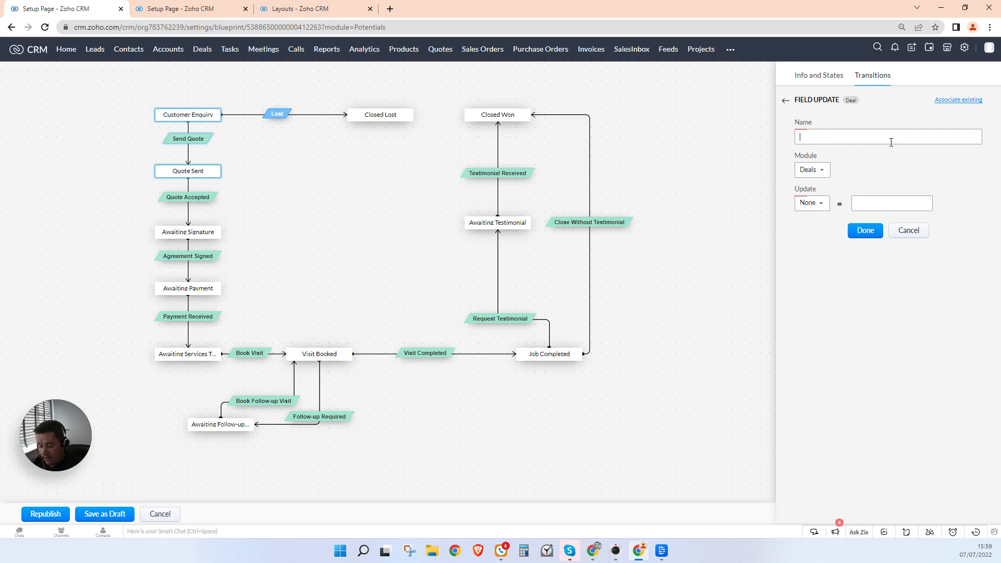
type("Set Quote sent at")
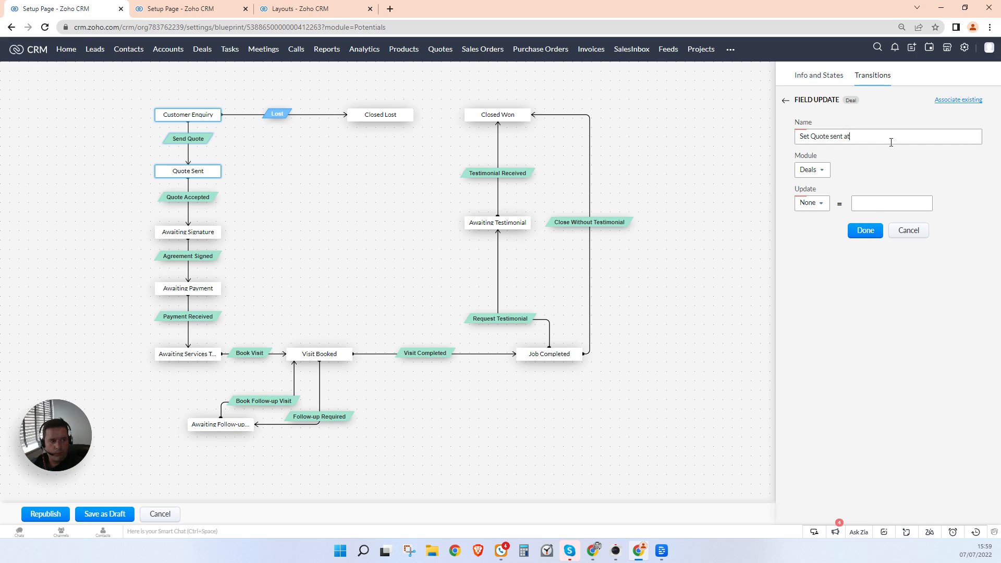
left_click(812, 203)
type("quote")
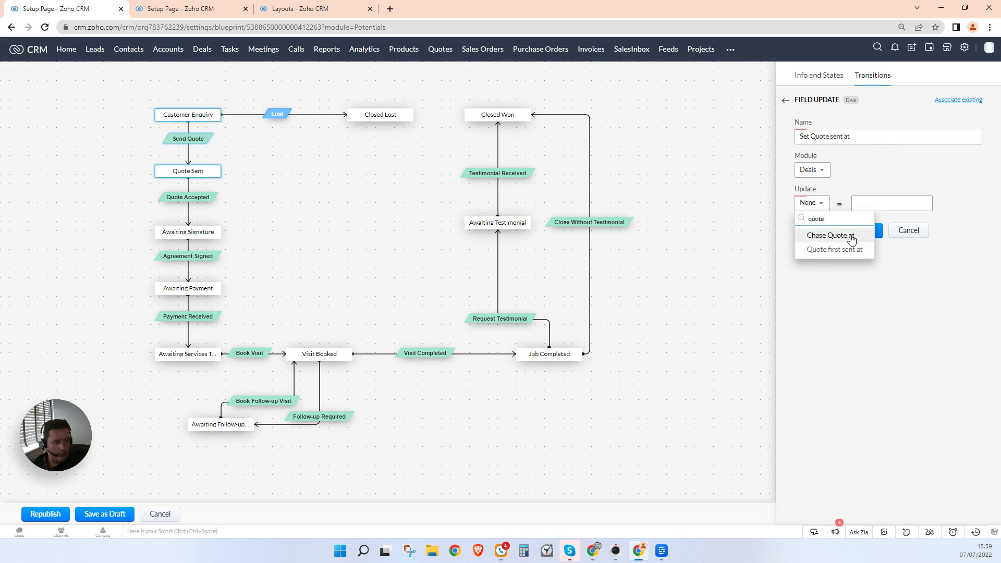
left_click(852, 239)
left_click(842, 202)
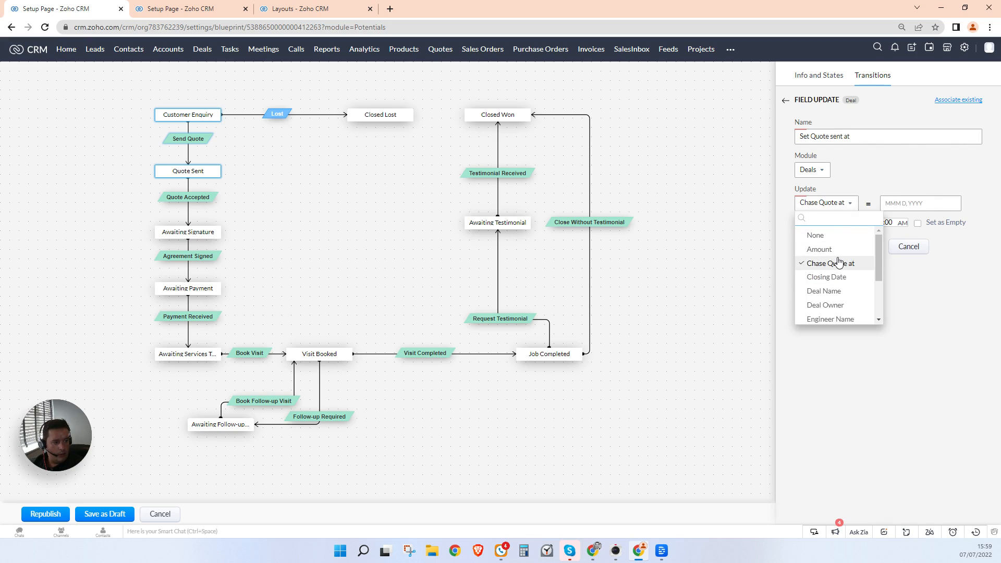
type("quo")
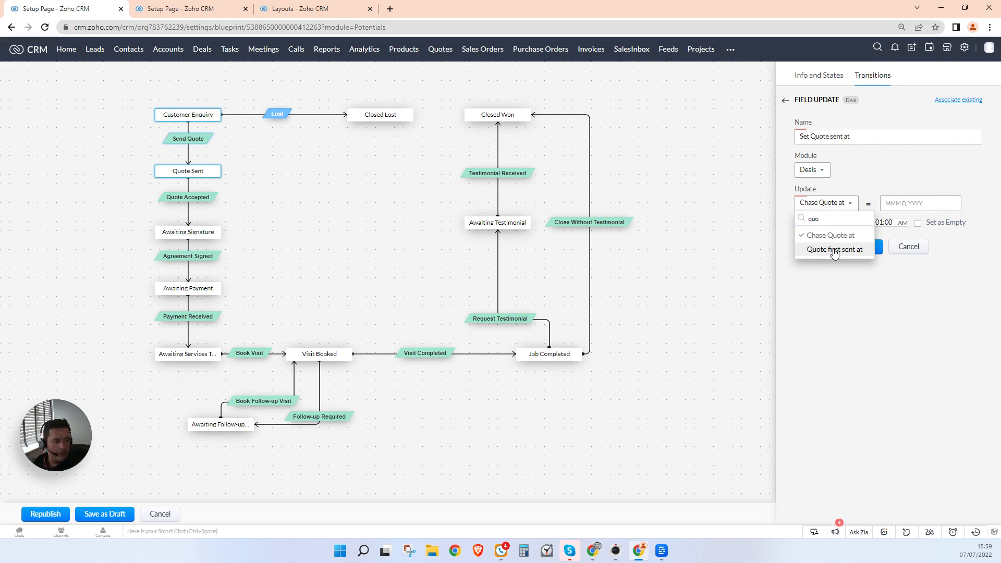
left_click(838, 249)
left_click(914, 205)
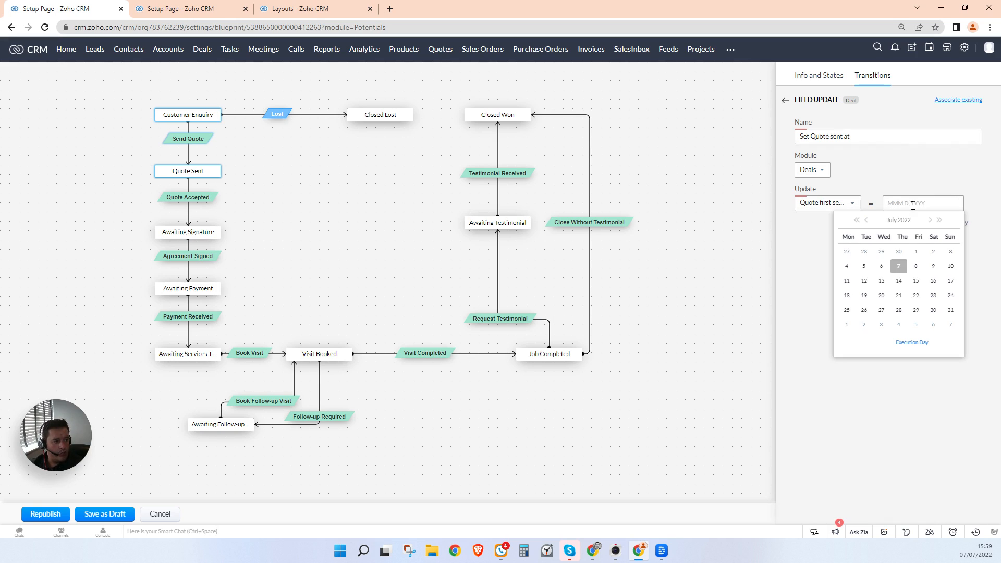
left_click(905, 347)
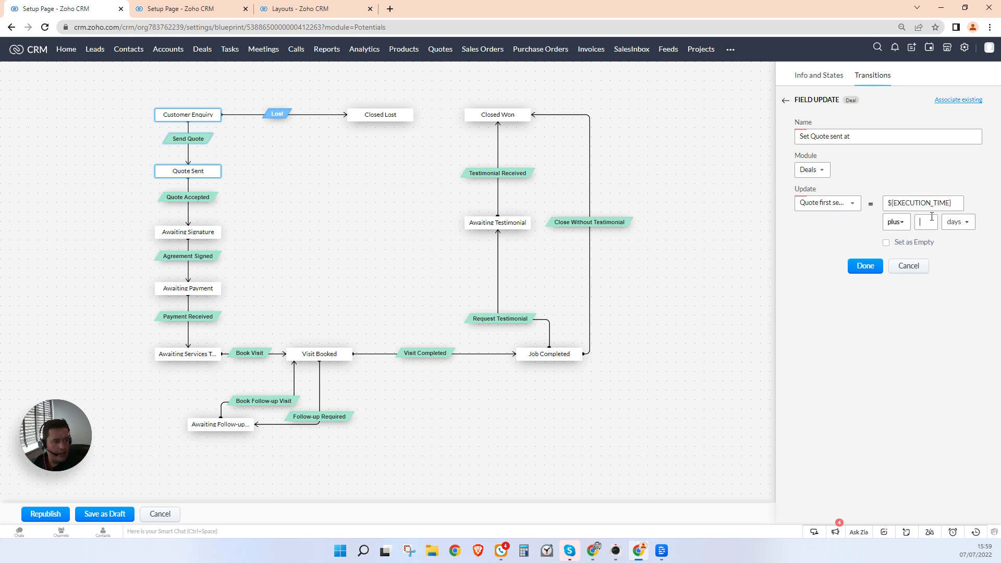
left_click(866, 267)
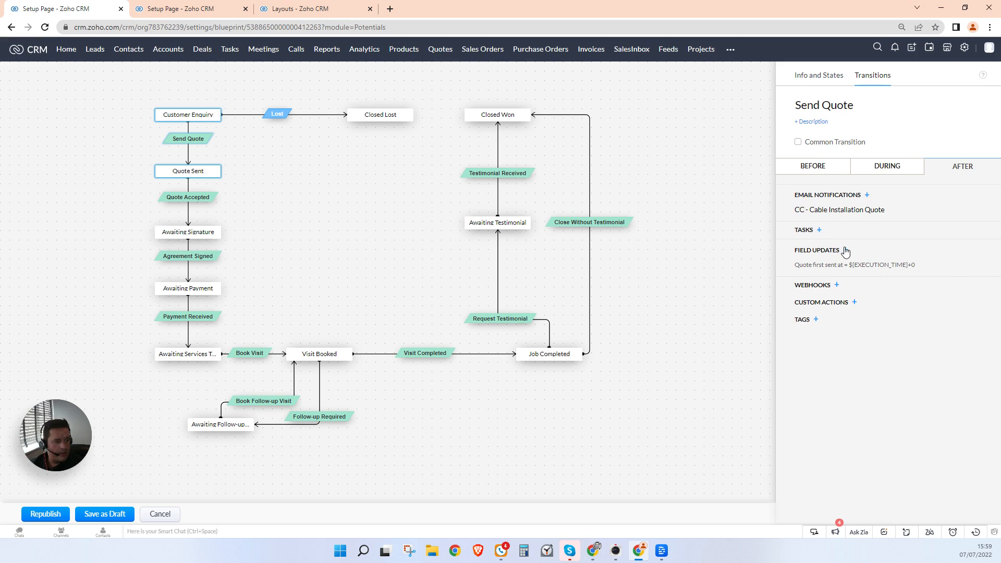
Step: Add a field update setting Chase Quote at to ${EXECUTION_TIME} plus 3 days
left_click(845, 251)
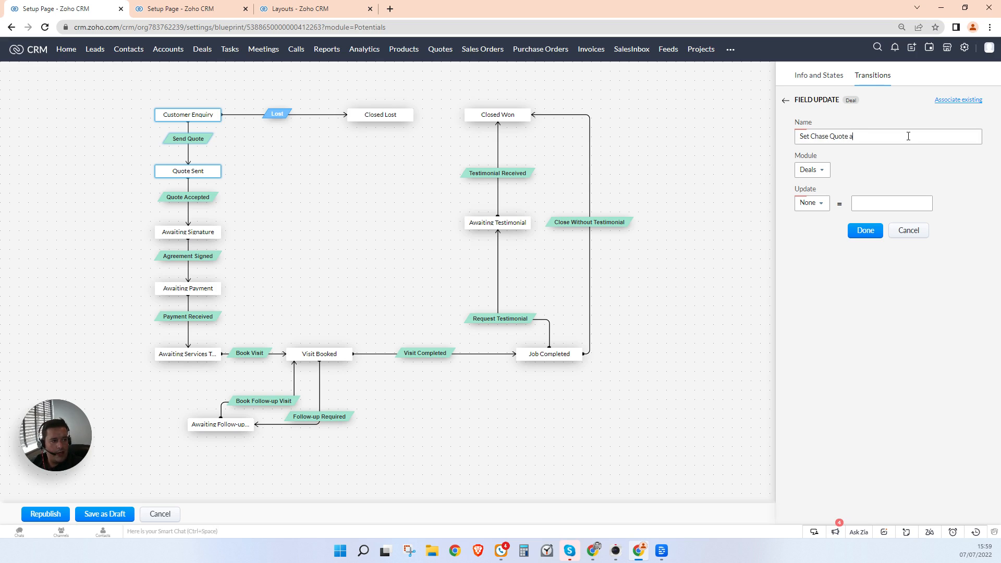
left_click(815, 204)
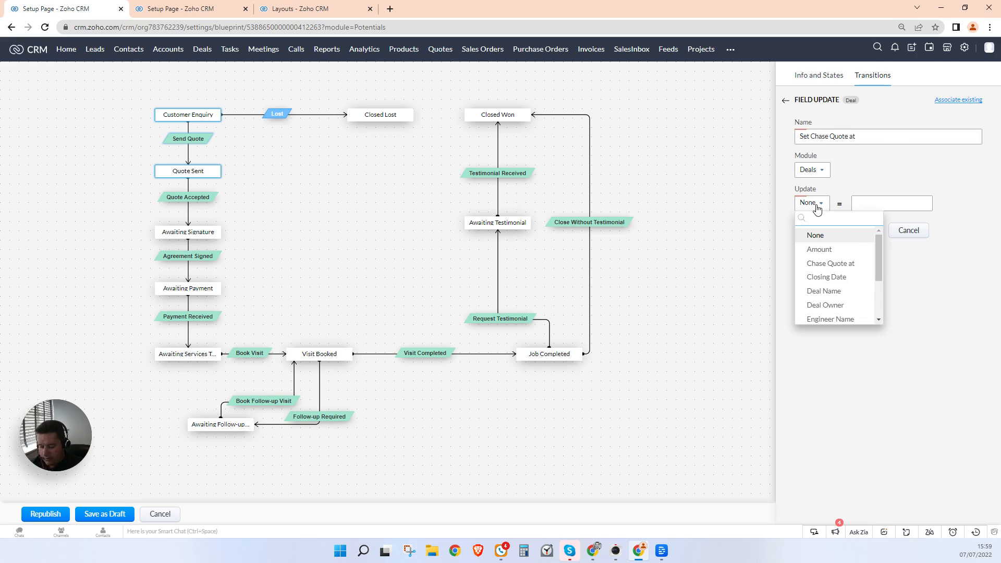
type("quote")
key("Return")
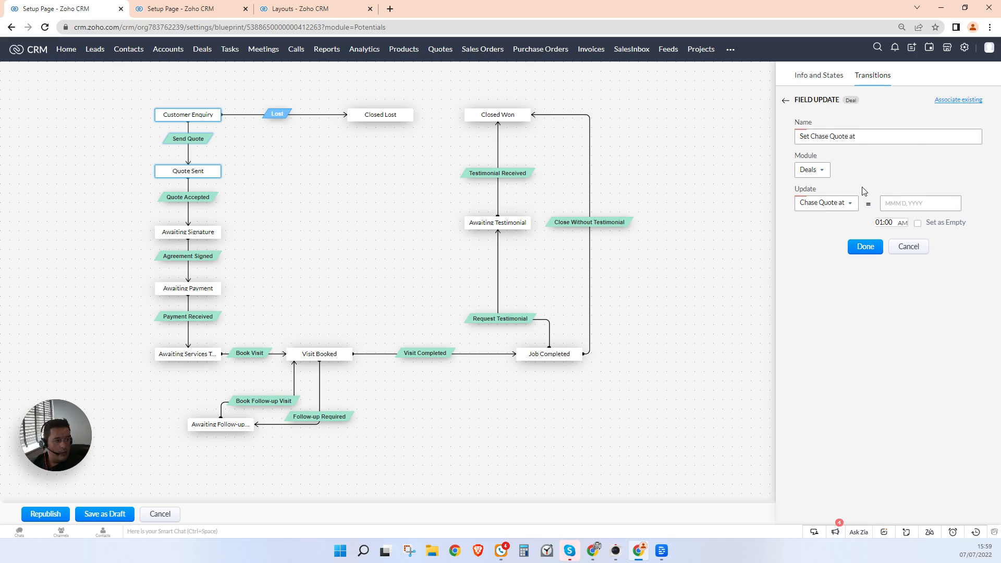
left_click(893, 204)
left_click(912, 345)
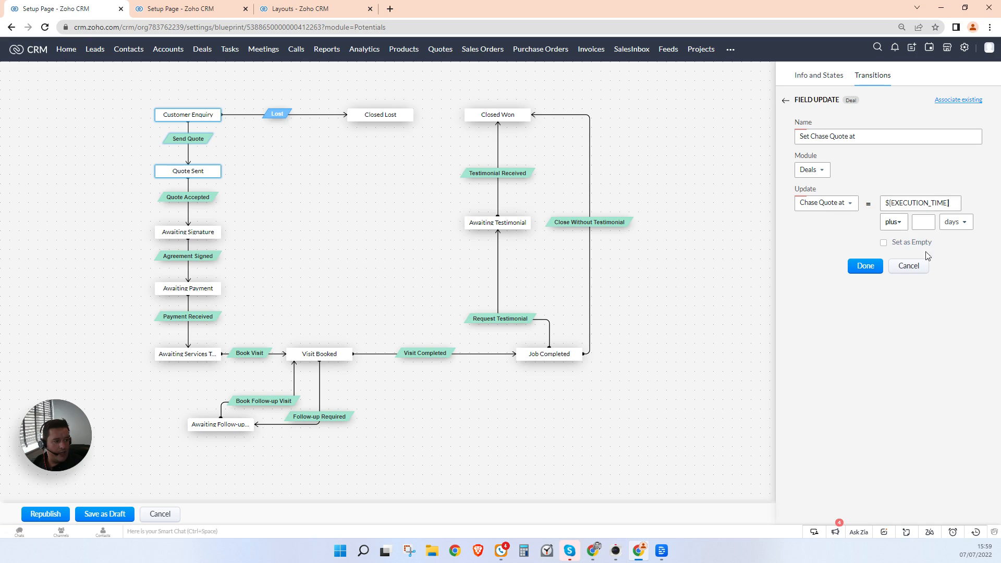
left_click(923, 225)
type("3")
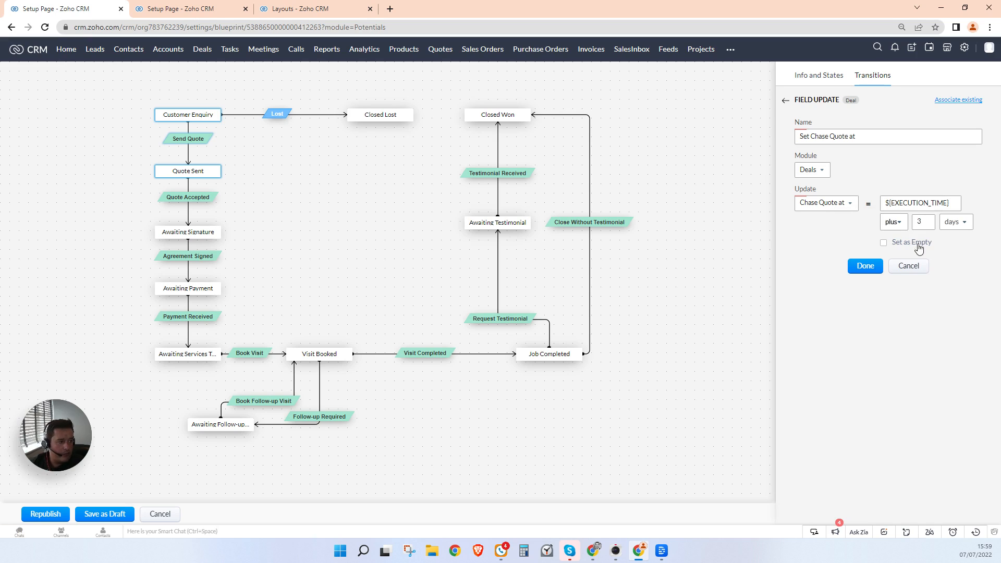
left_click(957, 222)
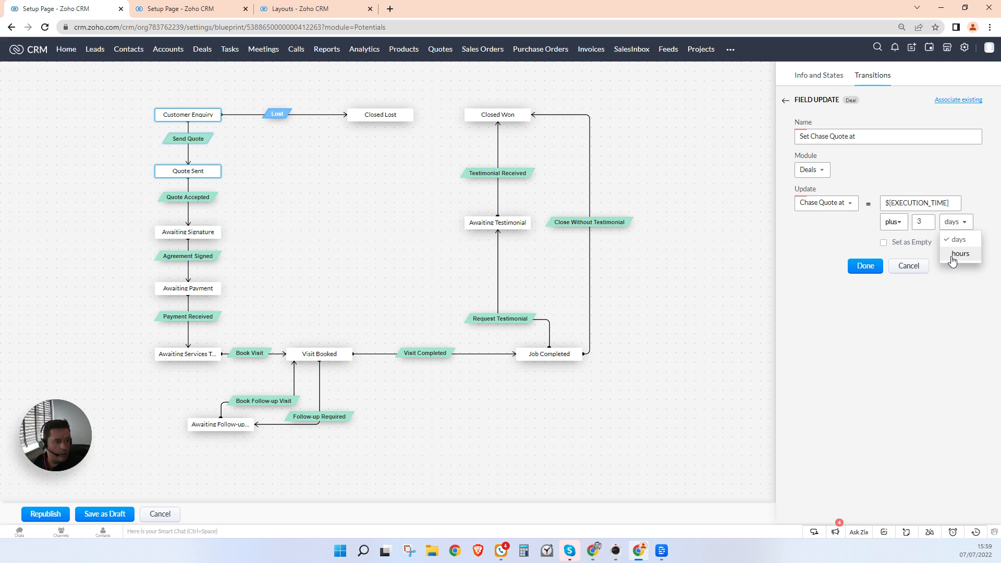
left_click(864, 228)
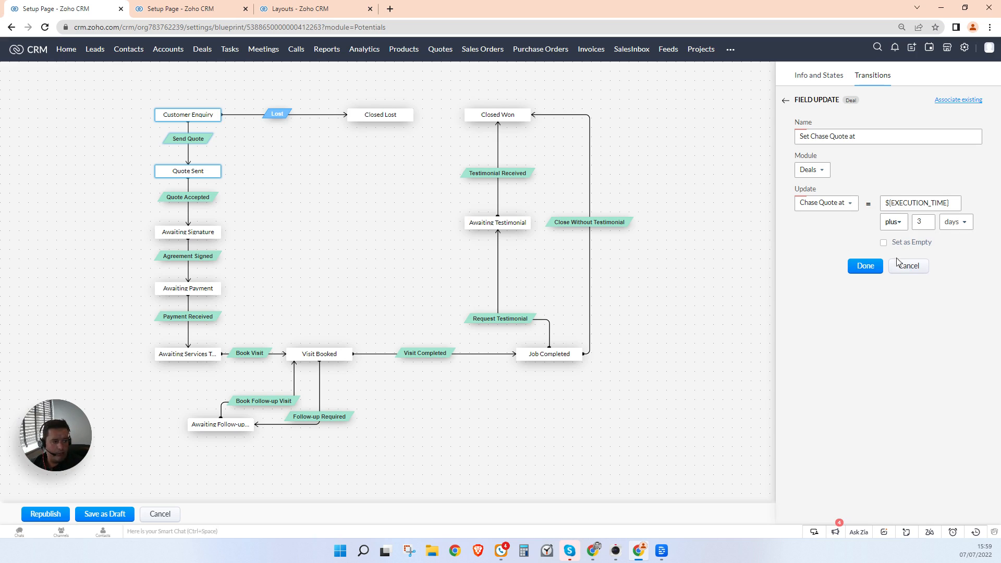
left_click(864, 275)
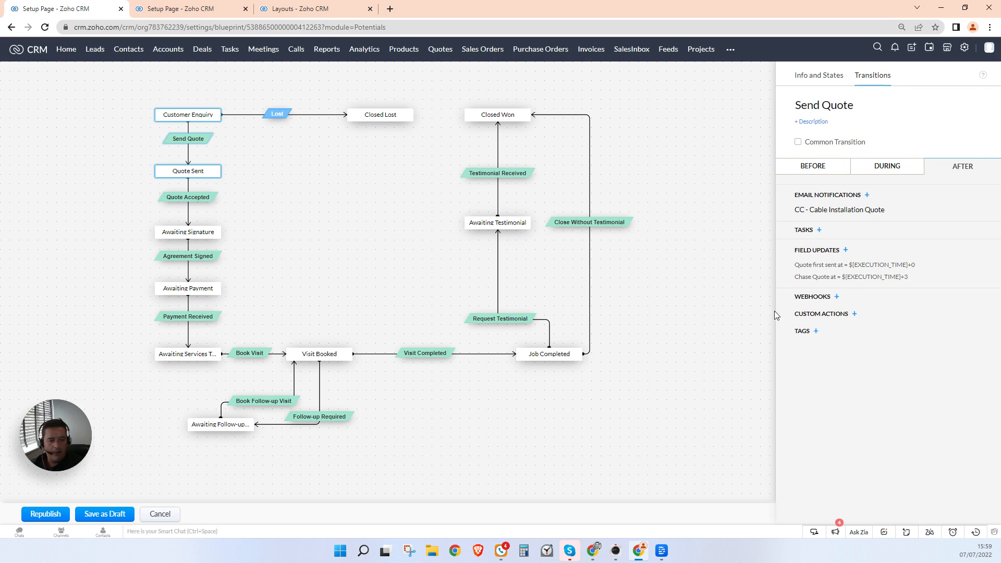
Step: Republish the blueprint, saving it despite the loop warning
left_click(729, 323)
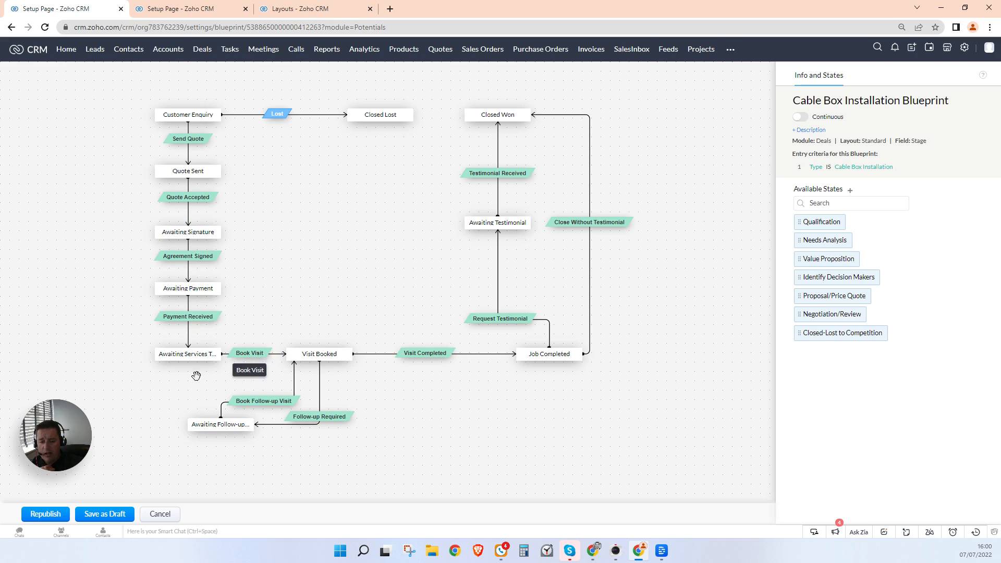
left_click(46, 514)
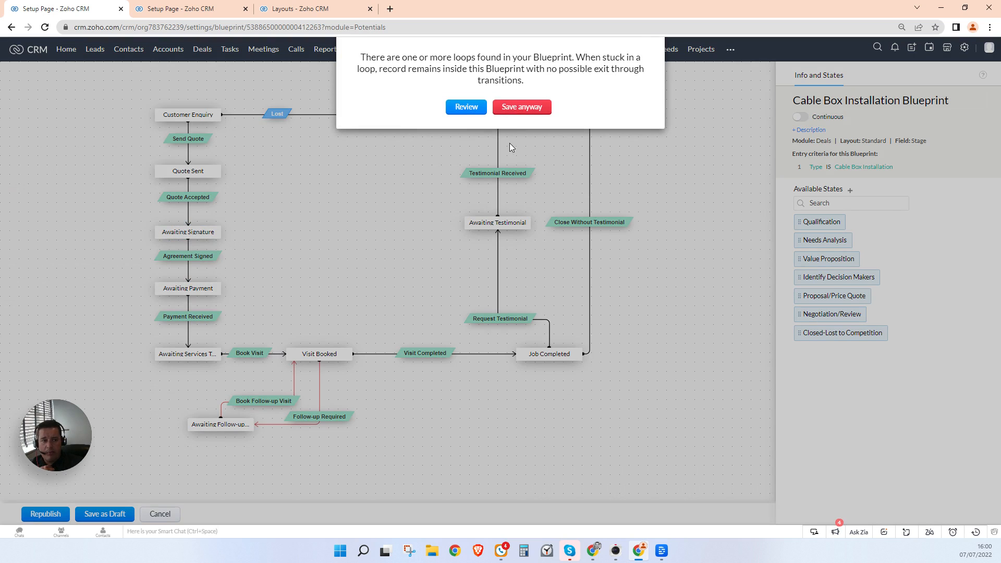
left_click(522, 107)
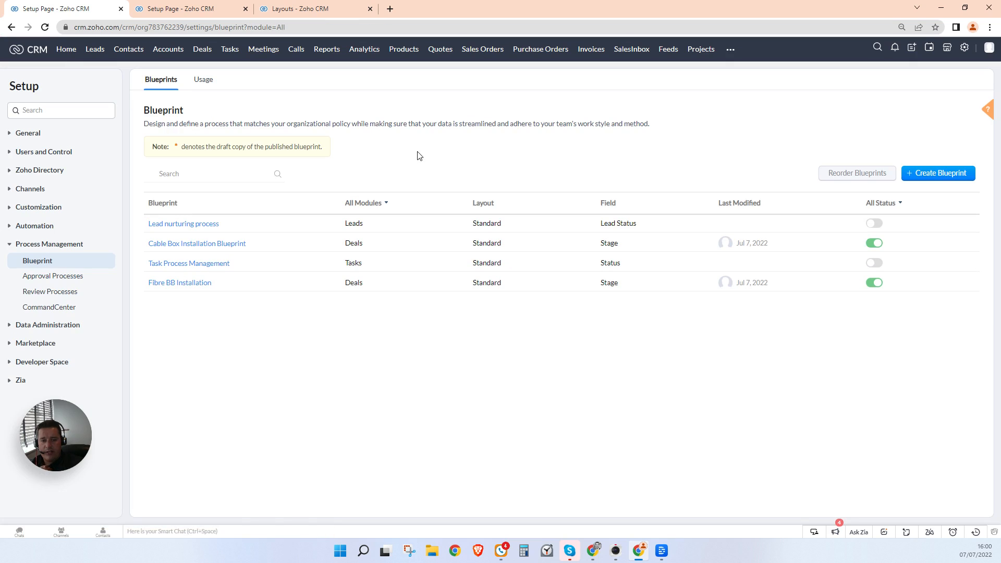
Step: Add a multi-line 'Lost Reason' field under Description Information in the Standard Deals layout and save
left_click(181, 9)
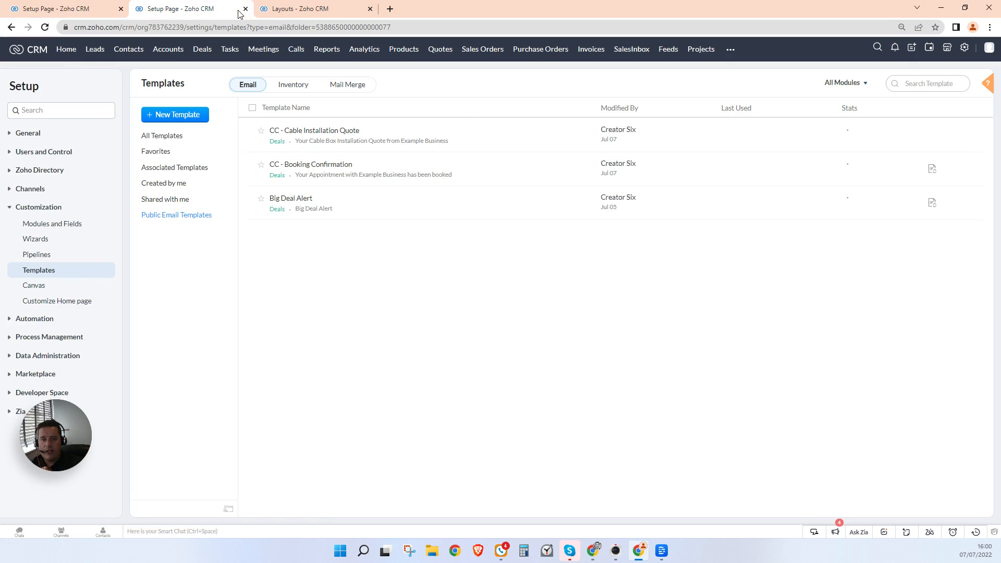
left_click(294, 11)
left_click(158, 213)
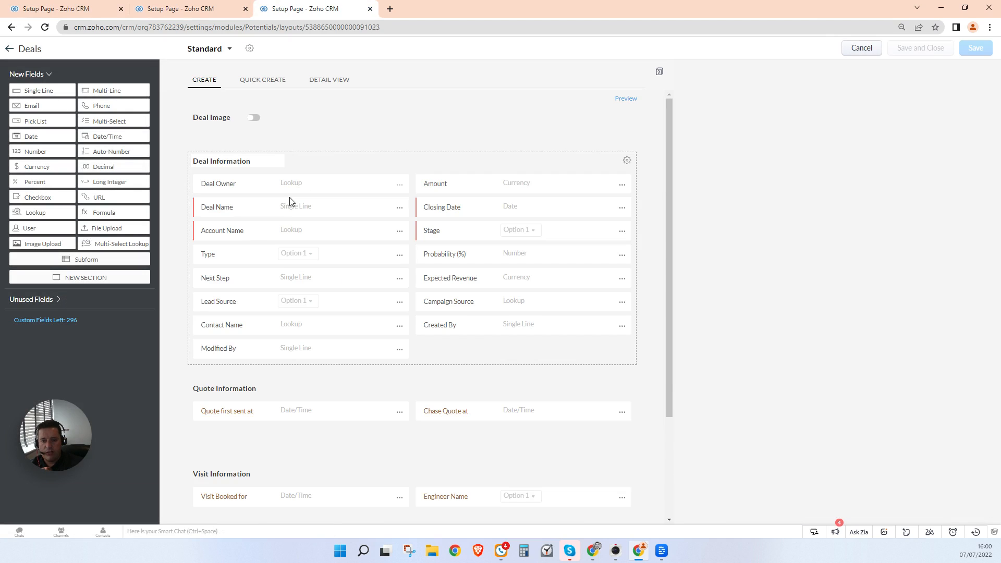
scroll(313, 230, "down", 3)
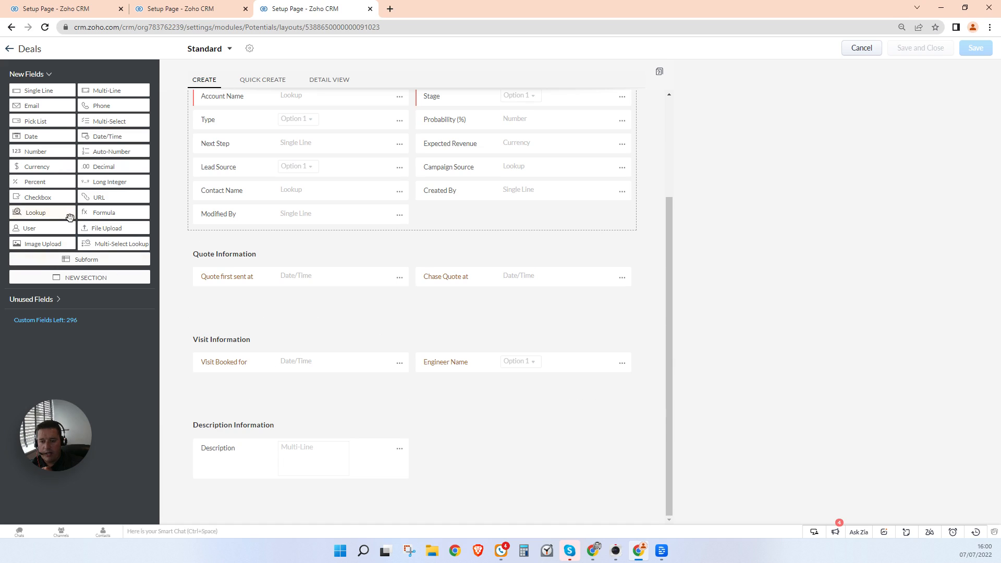
left_click_drag(104, 94, 359, 496)
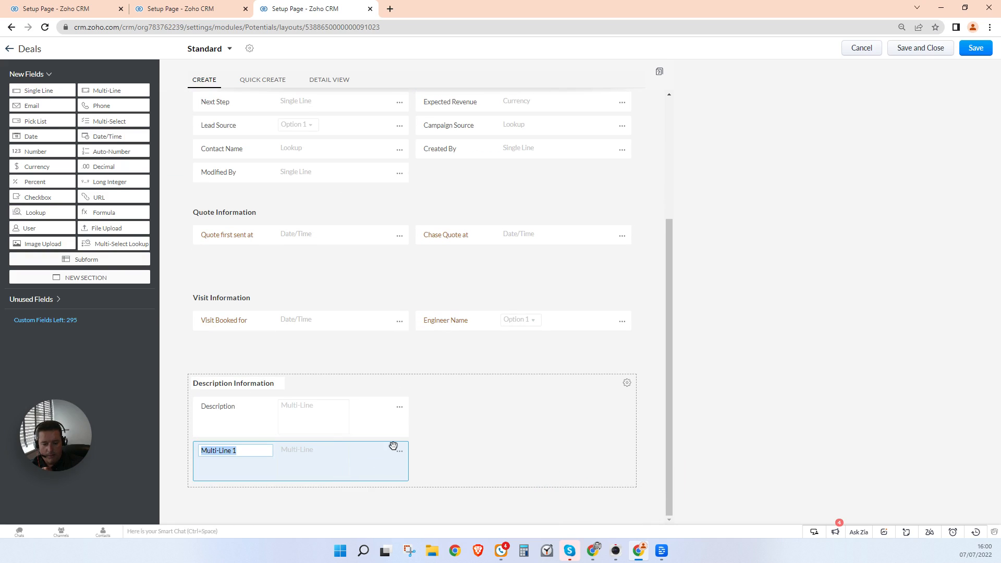
type("Lost R")
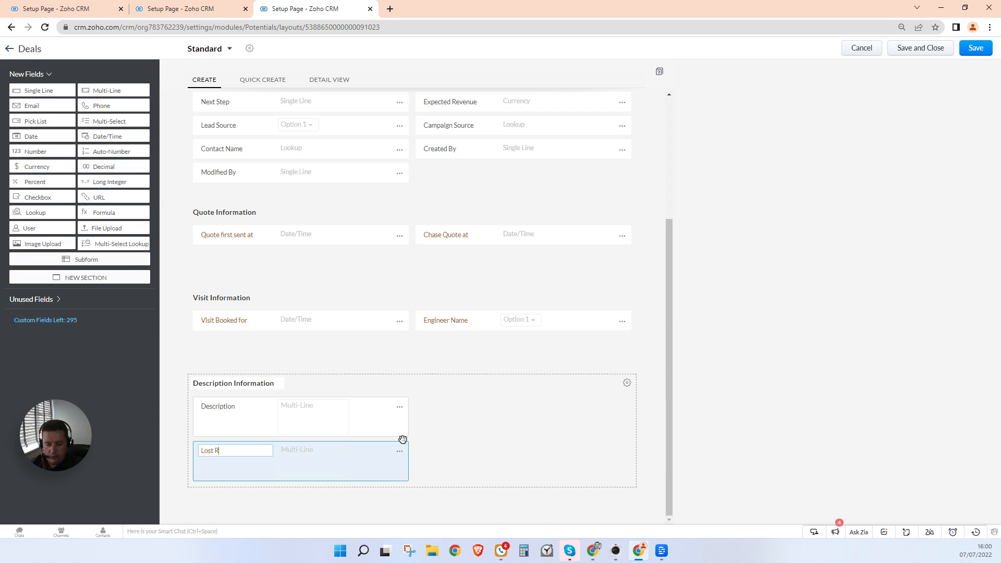
type("eason")
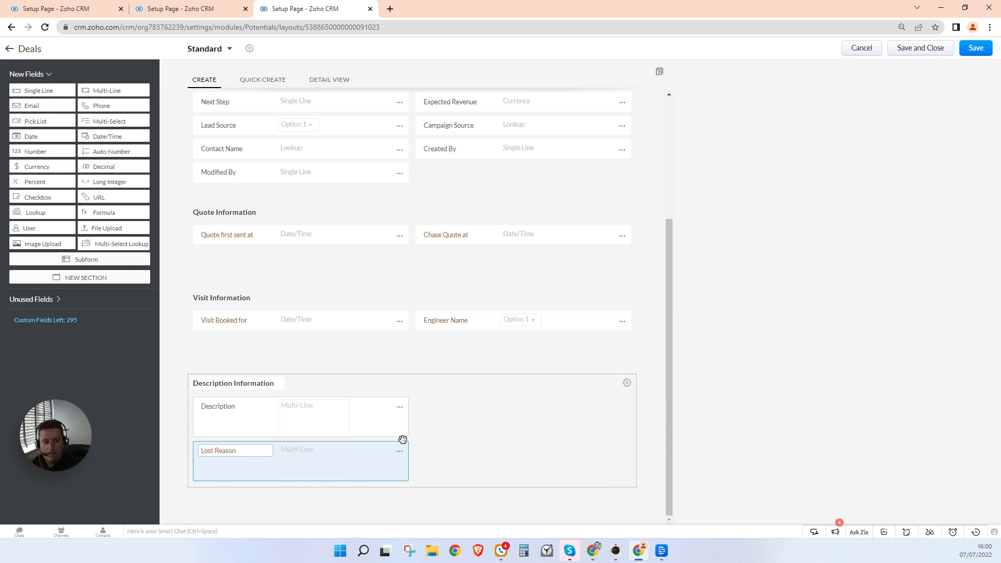
left_click(923, 49)
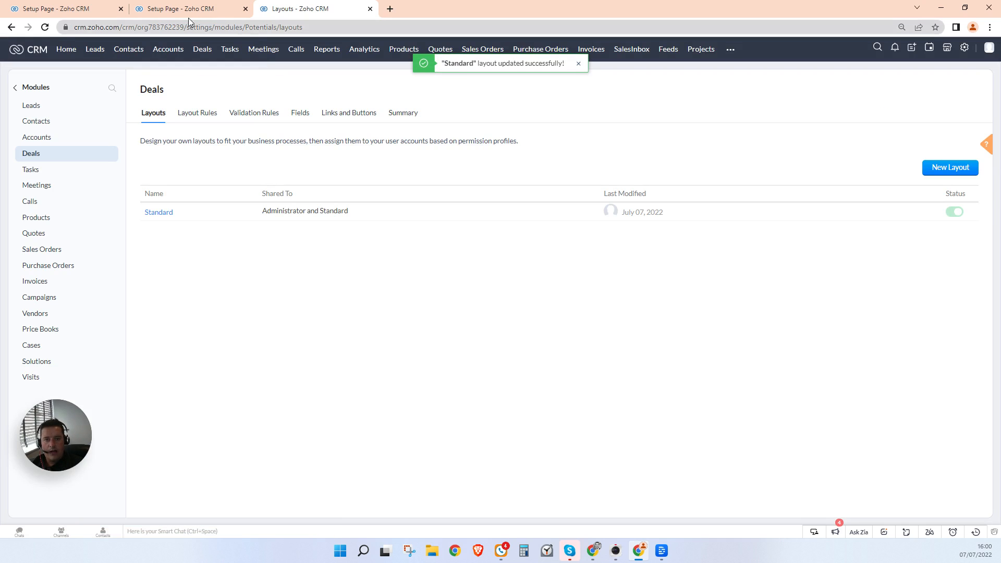
Step: In the Lost transition's During settings, replace the Description field with Lost Reason
left_click(156, 9)
left_click(53, 9)
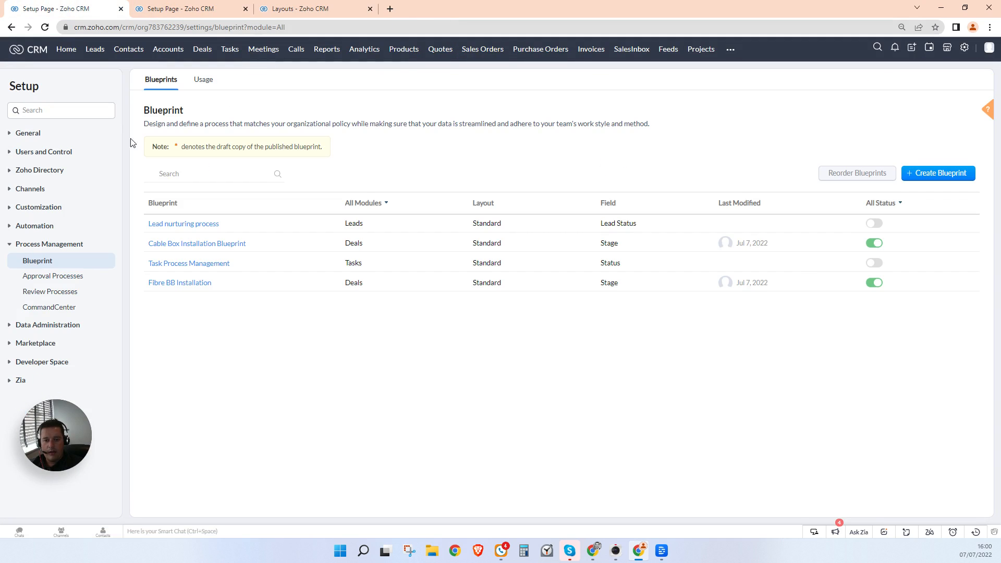
left_click(194, 245)
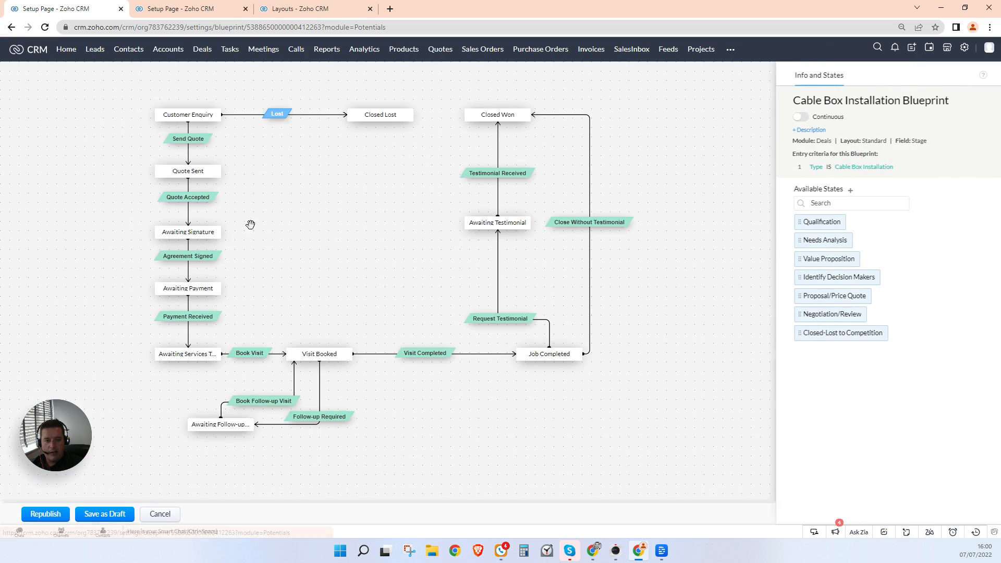
left_click(283, 119)
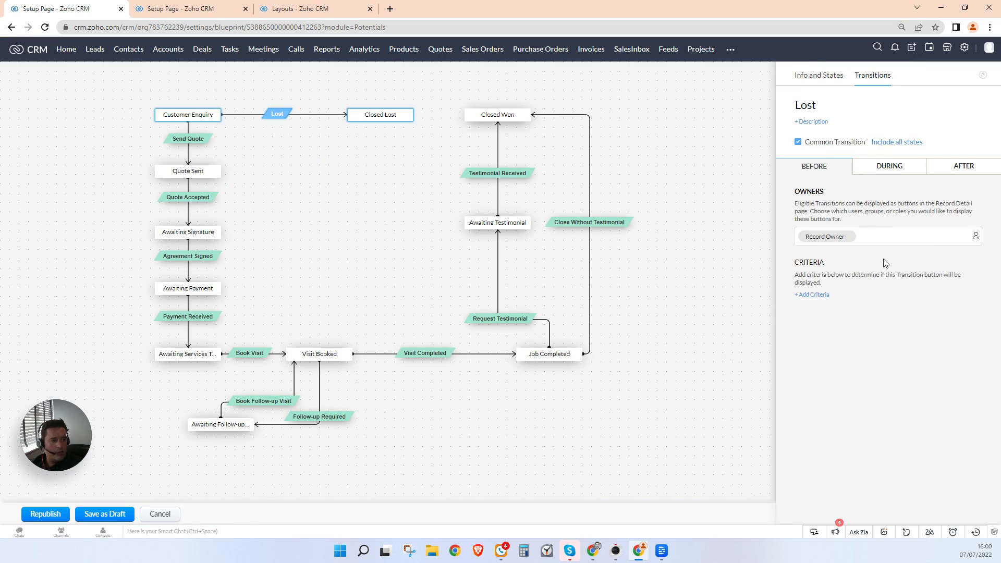
left_click(886, 166)
left_click(957, 275)
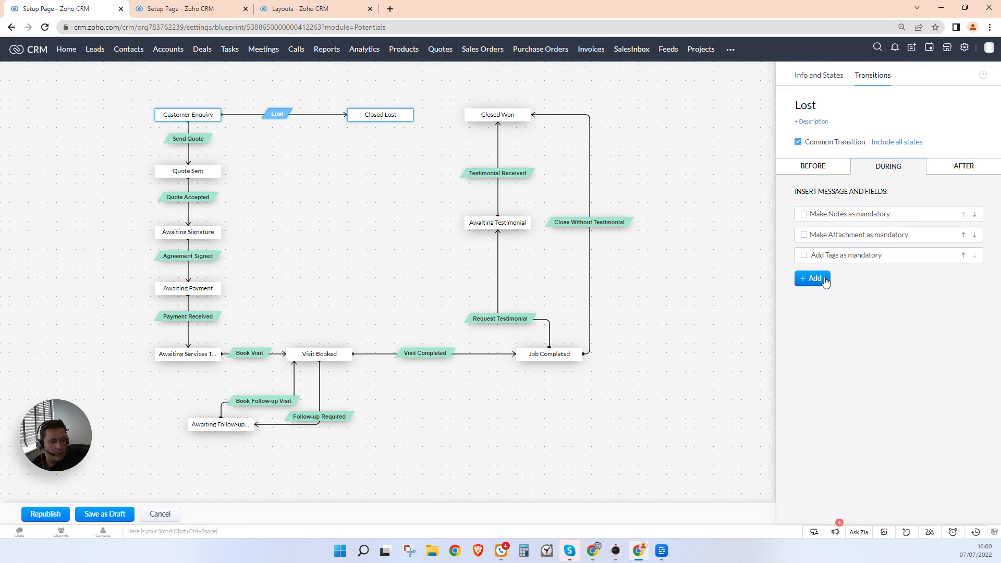
left_click(820, 278)
left_click(861, 349)
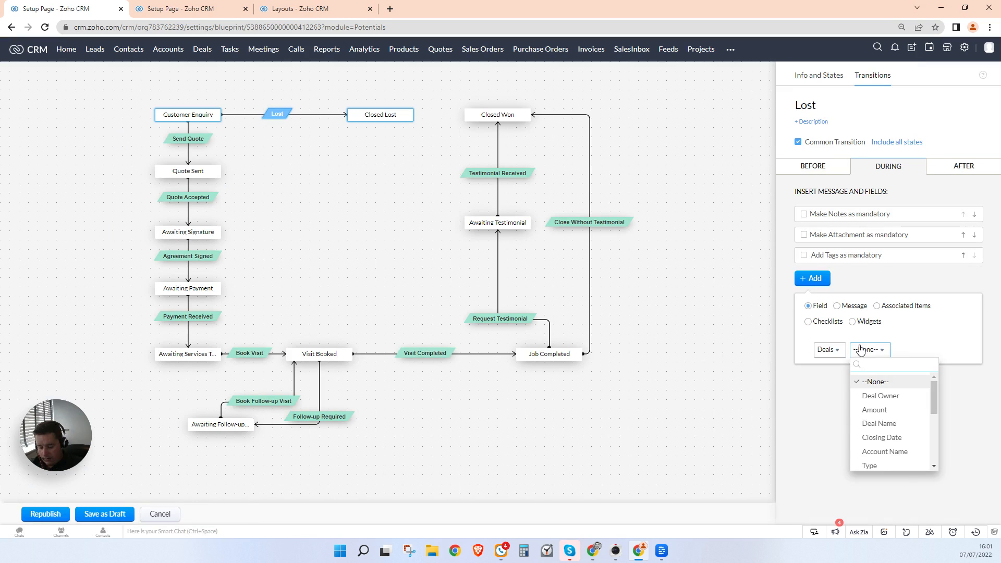
type("lost")
left_click(888, 388)
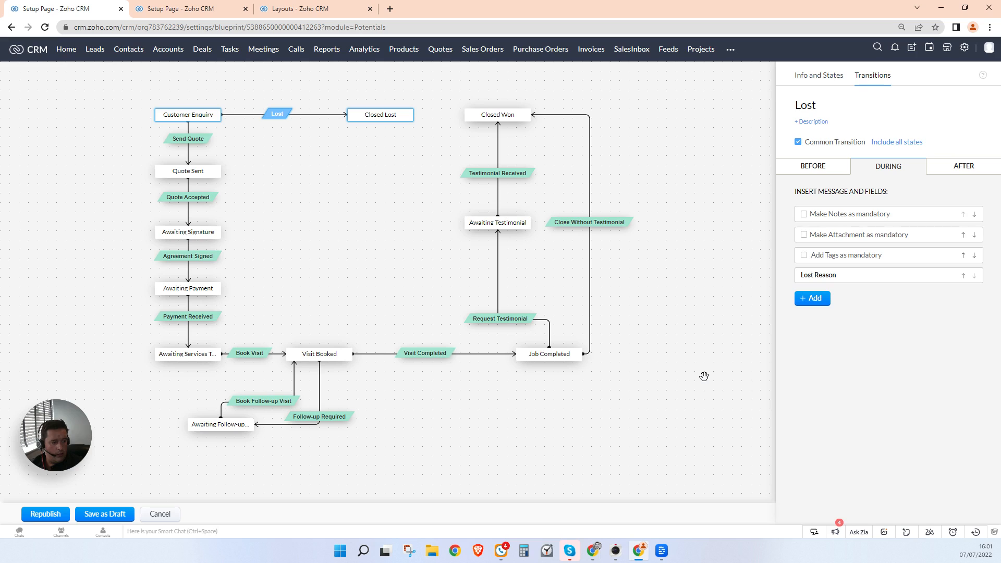
Step: Republish the Cable Box Installation Blueprint, saving despite the loop warning
left_click(704, 377)
left_click(42, 514)
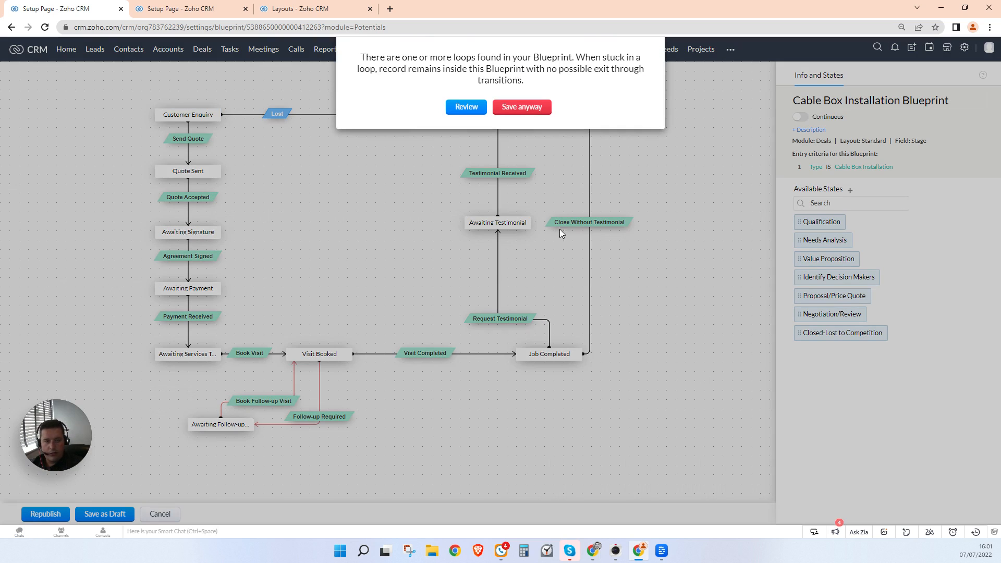
left_click(531, 109)
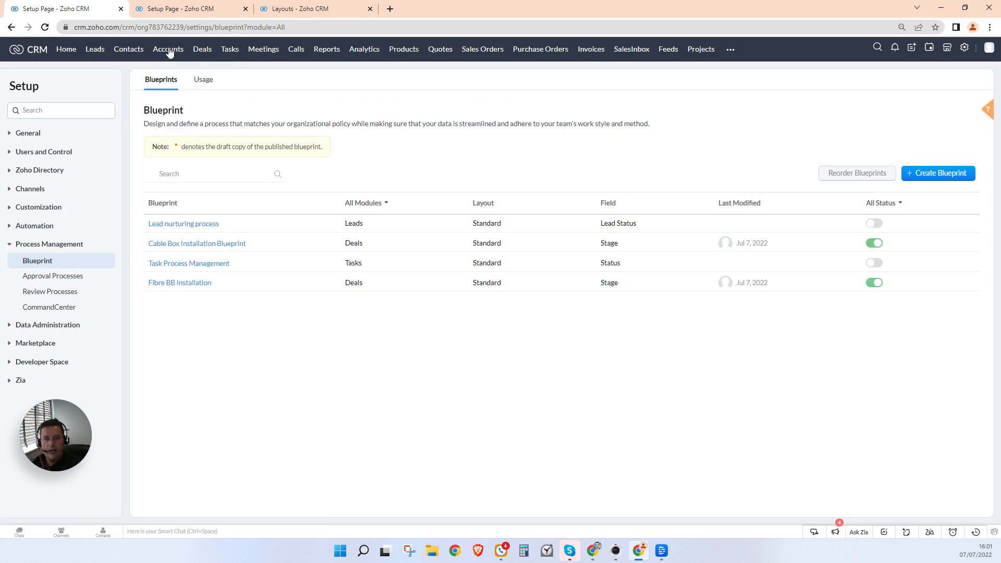
Step: Start a new deal, enter its name, and quick-create a new account for it
left_click(207, 54)
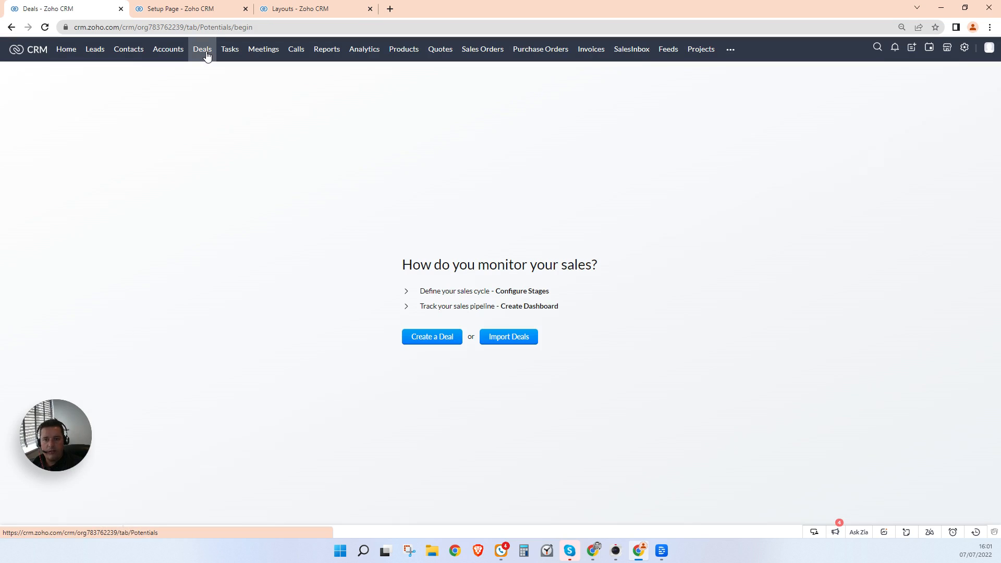
left_click(409, 343)
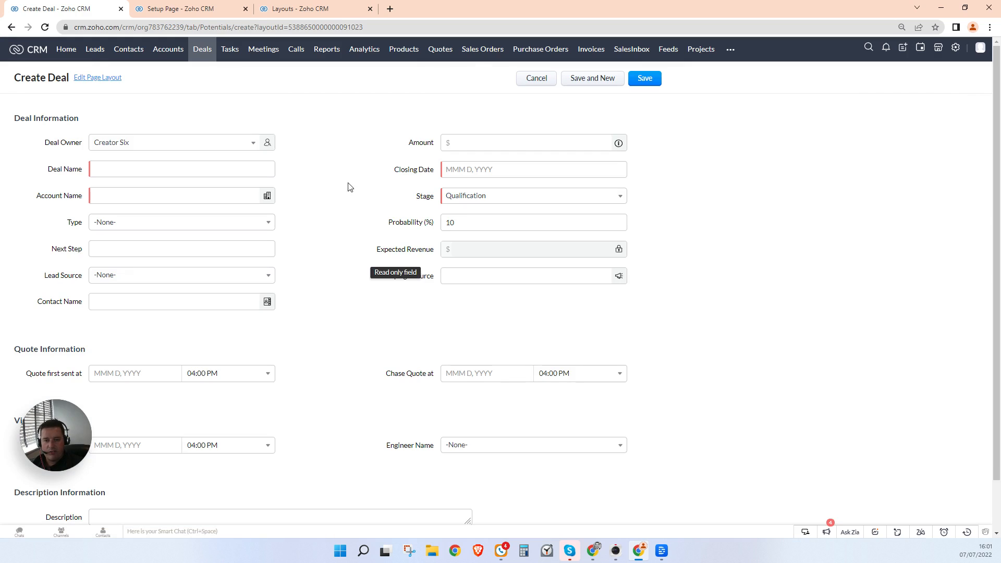
left_click(192, 171)
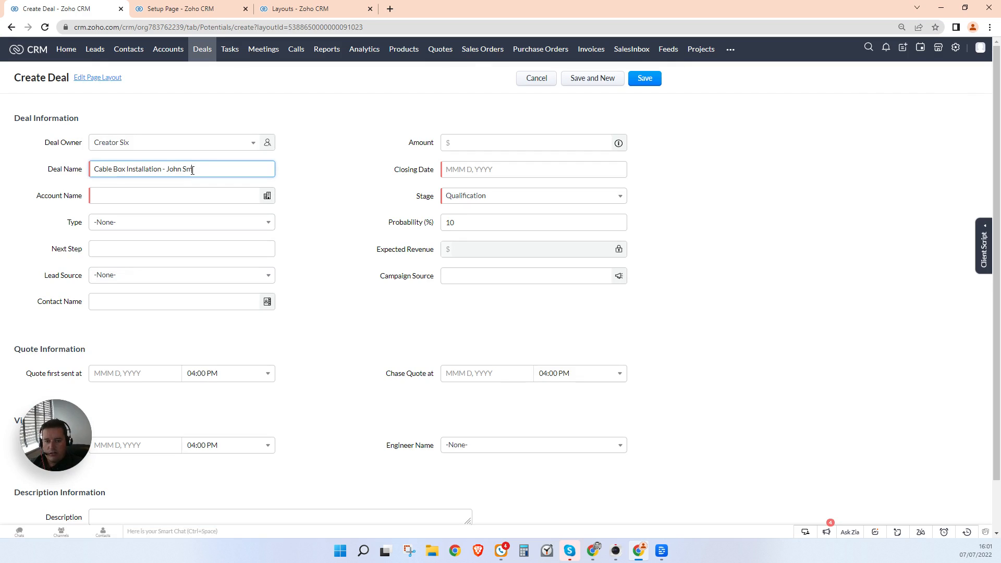
left_click(179, 196)
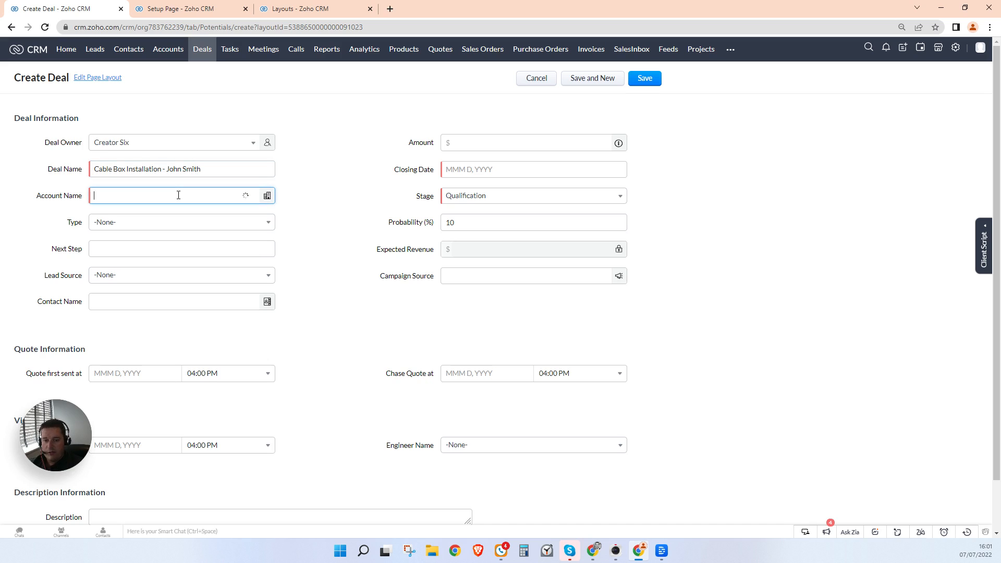
left_click(137, 240)
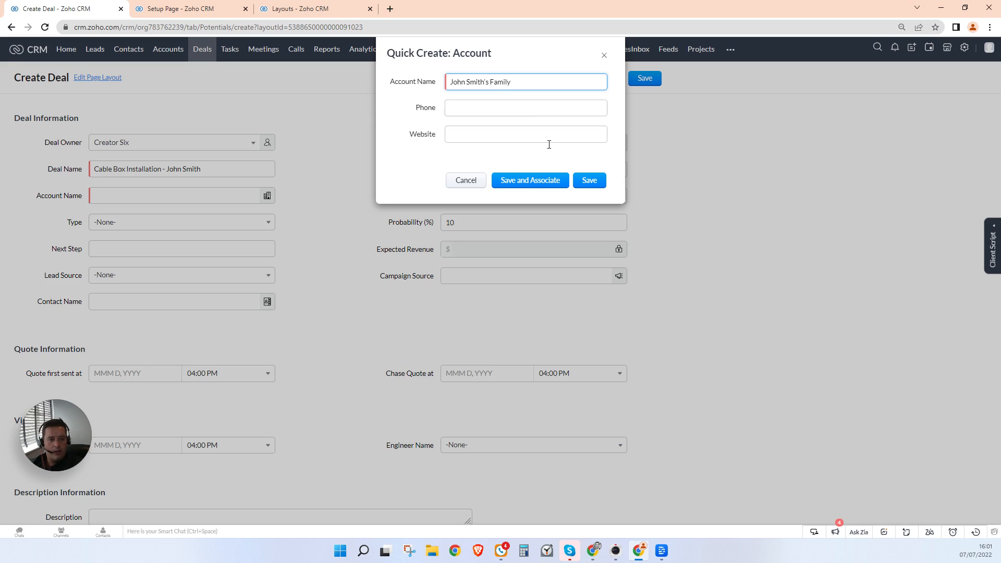
left_click(527, 180)
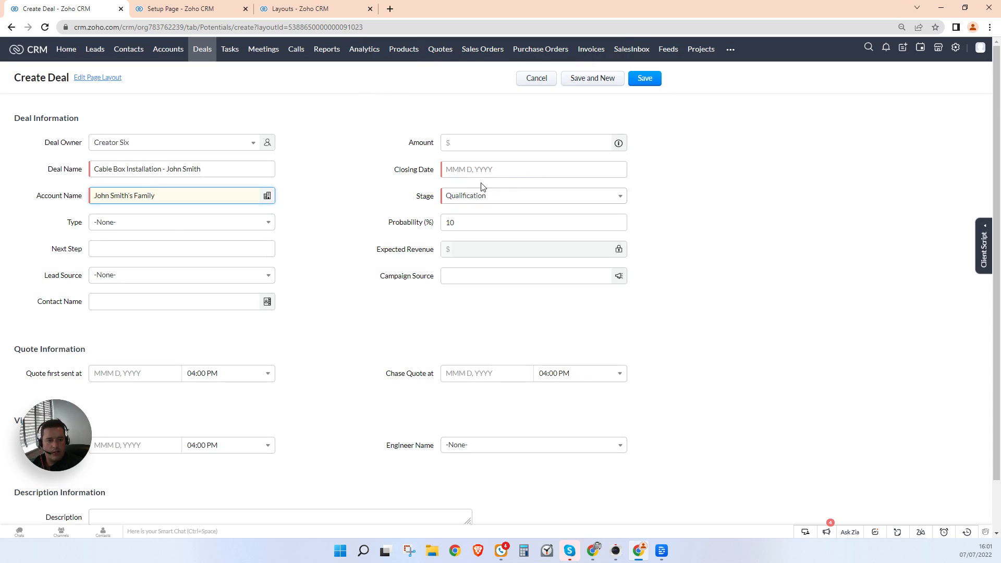
Step: Quick-create the deal's contact with title Mr., the family account and the customer's e-mail address
left_click(160, 301)
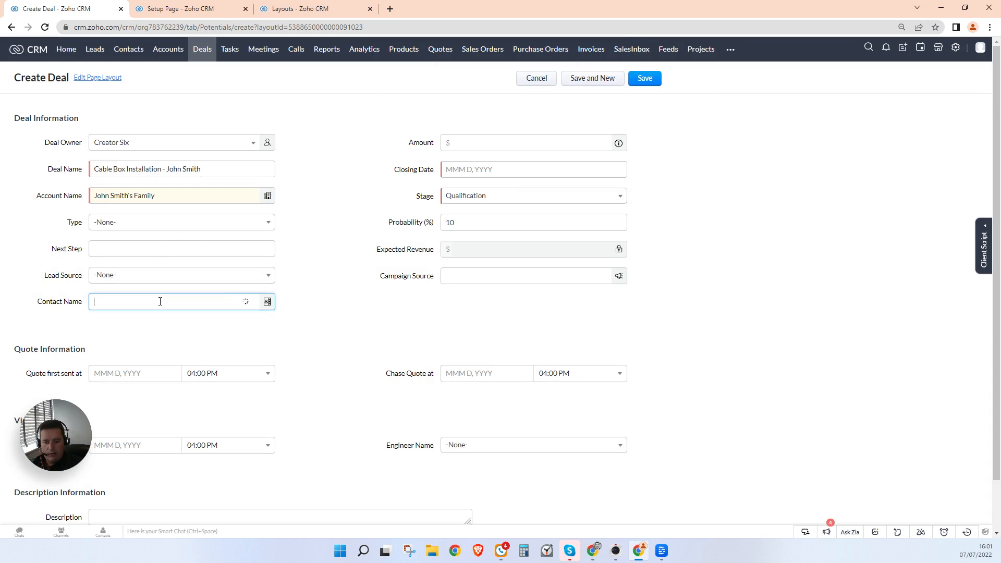
left_click(130, 346)
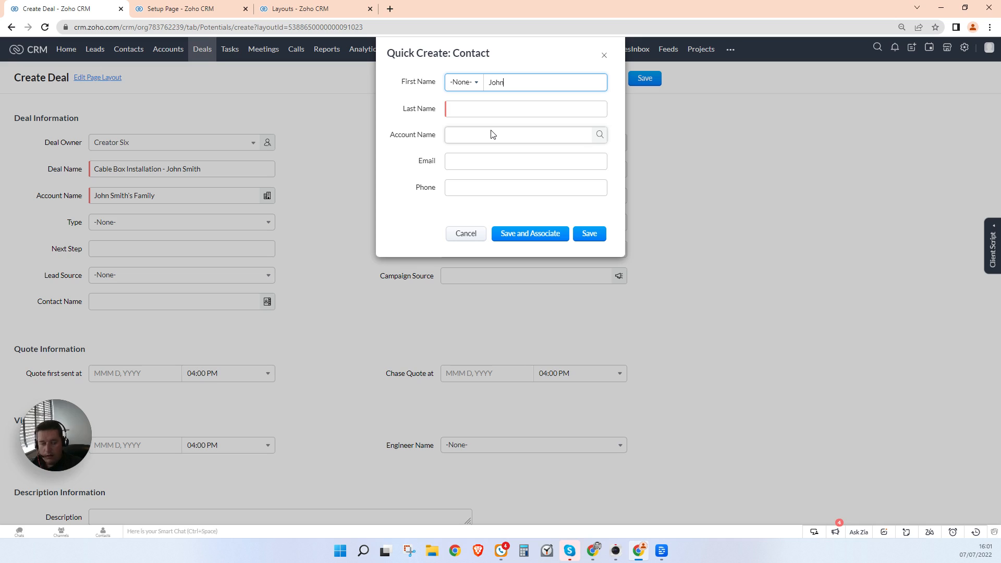
key("Tab")
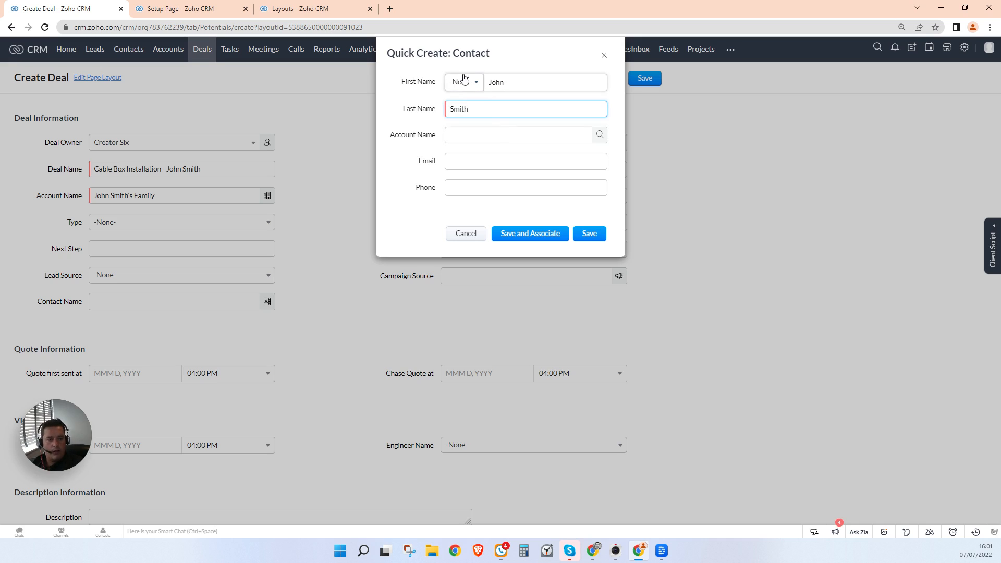
left_click(464, 82)
left_click(460, 112)
left_click(472, 135)
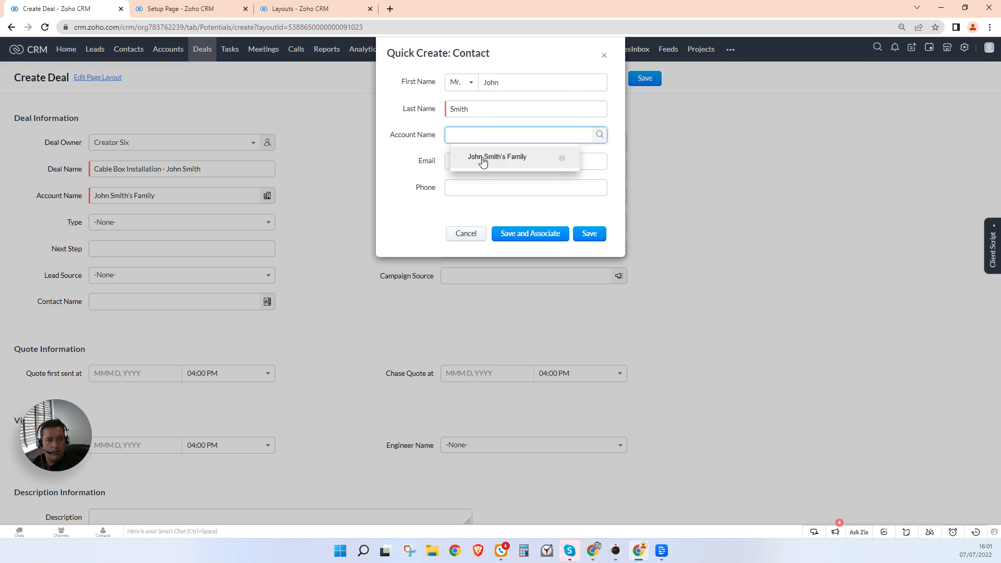
left_click(481, 160)
left_click(485, 164)
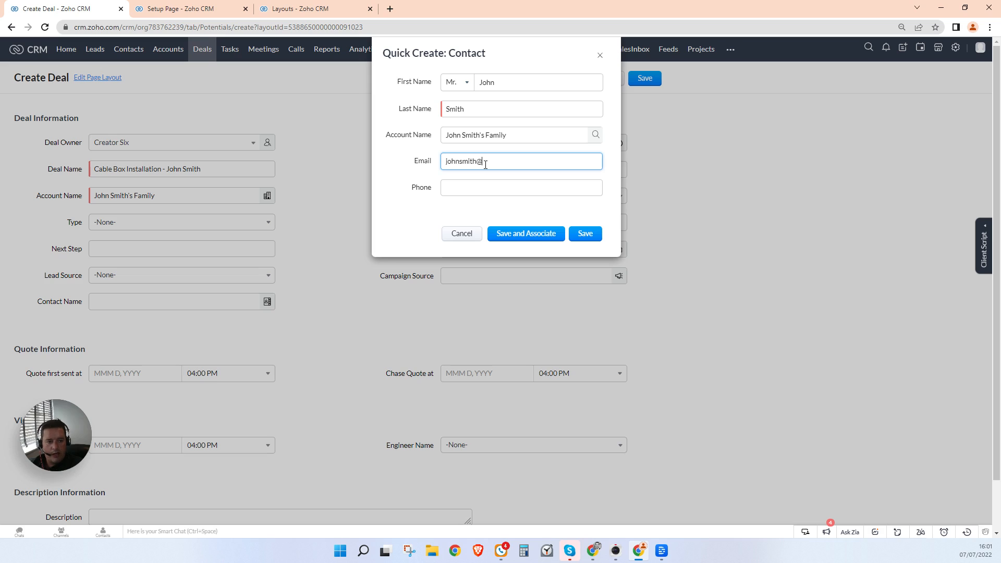
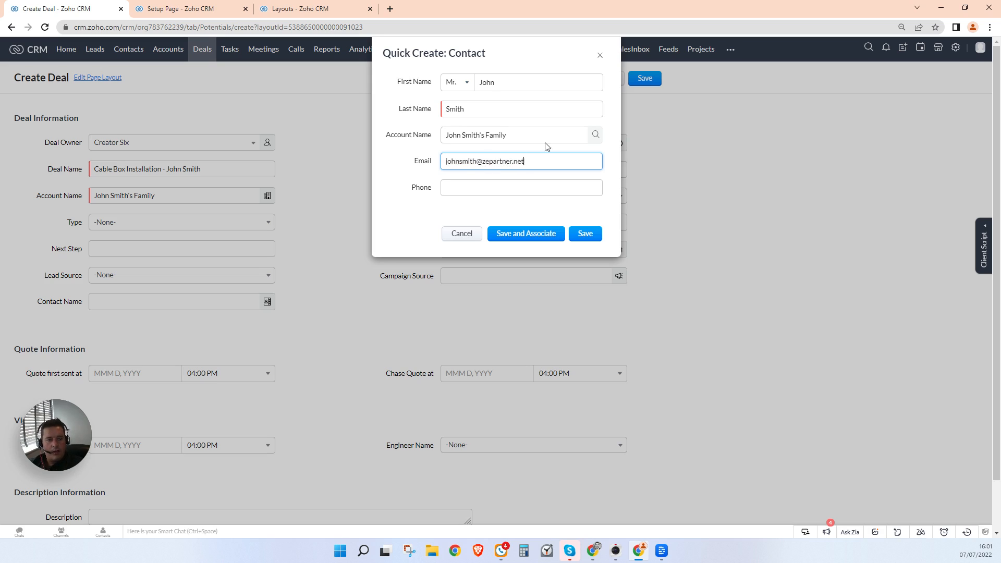
left_click(540, 235)
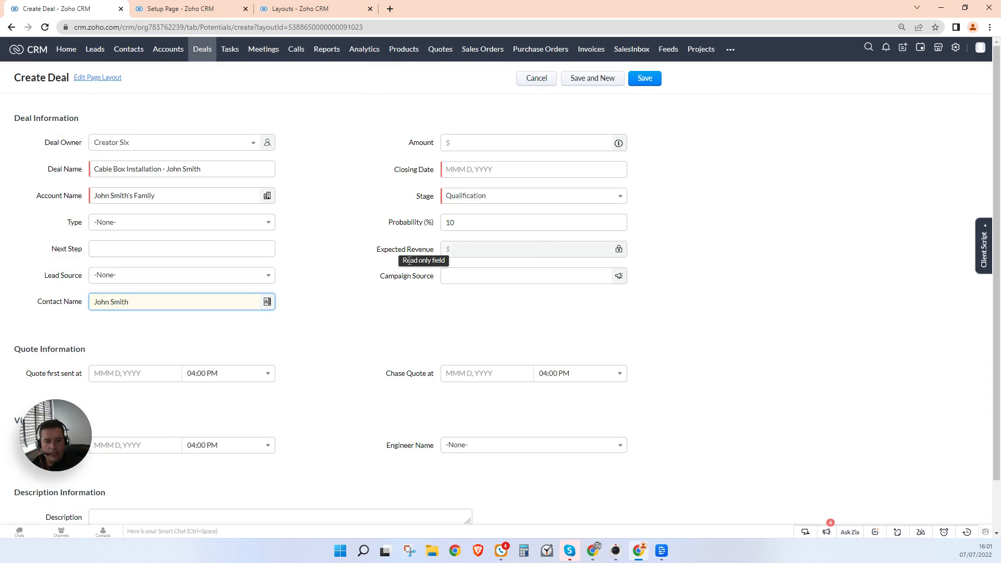
Step: Save the deal with closing date Jul 14, 2022 and stage Customer Enquiry
left_click(485, 143)
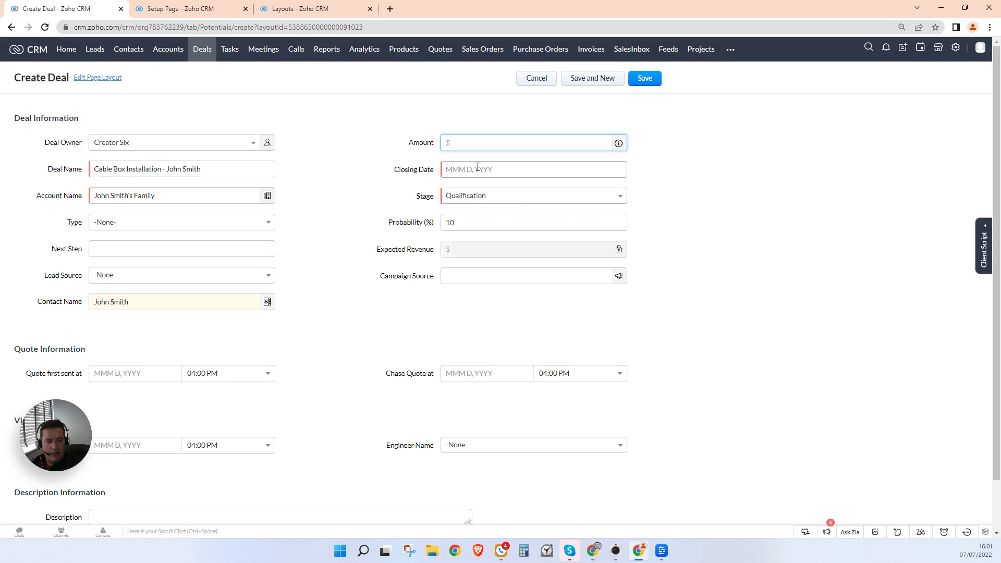
left_click(477, 167)
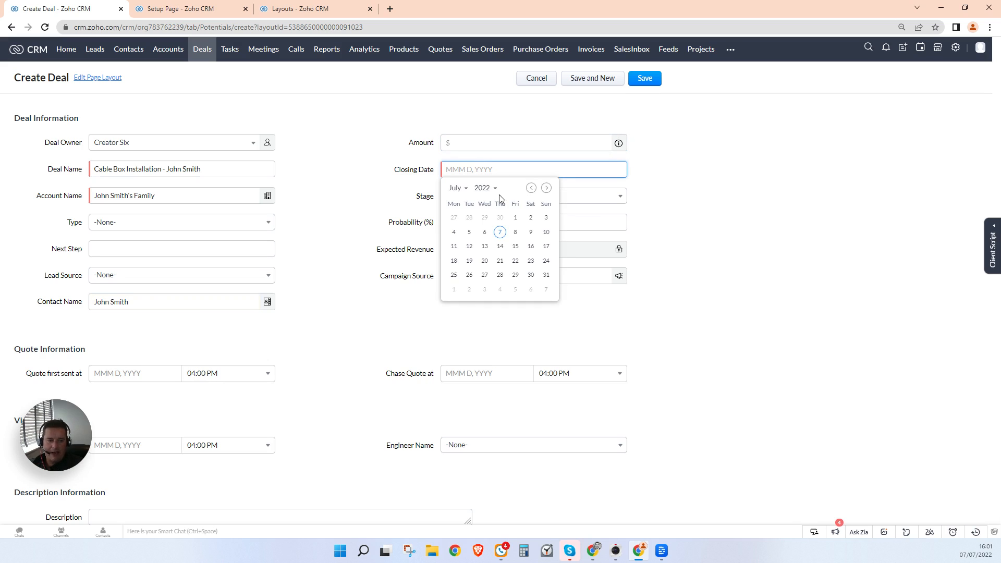
left_click(500, 246)
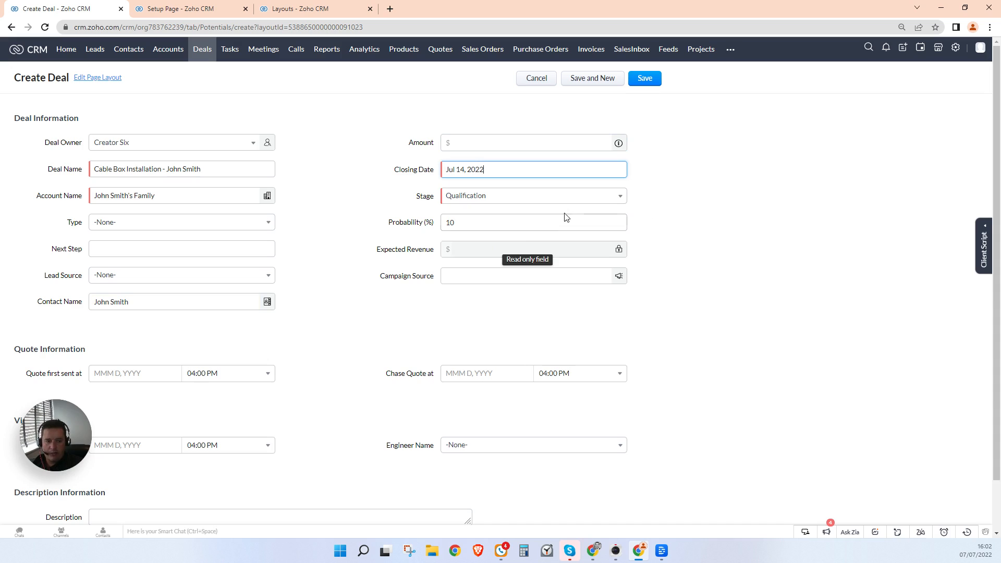
left_click(535, 198)
scroll(526, 270, "down", 2)
scroll(526, 271, "down", 1)
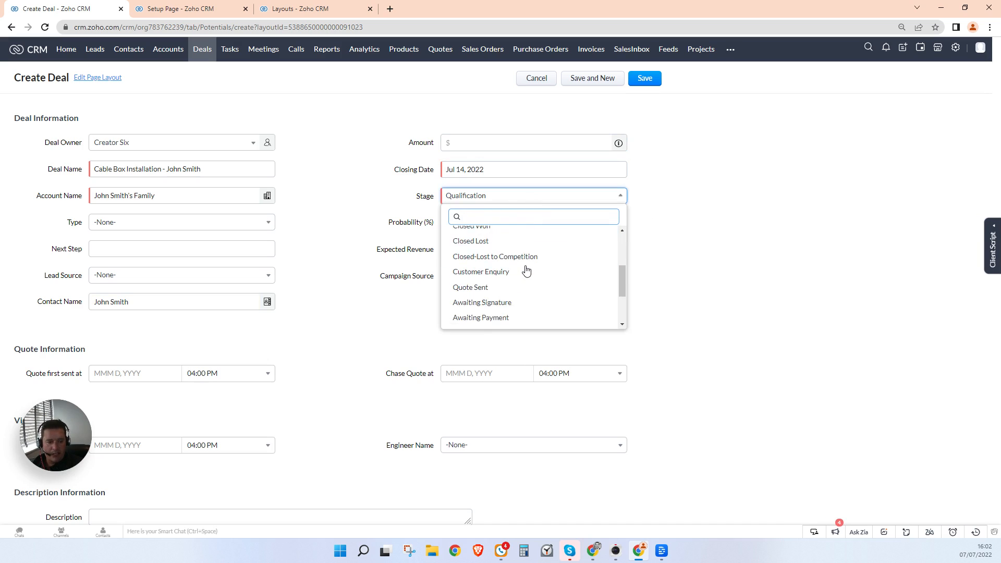
left_click(523, 273)
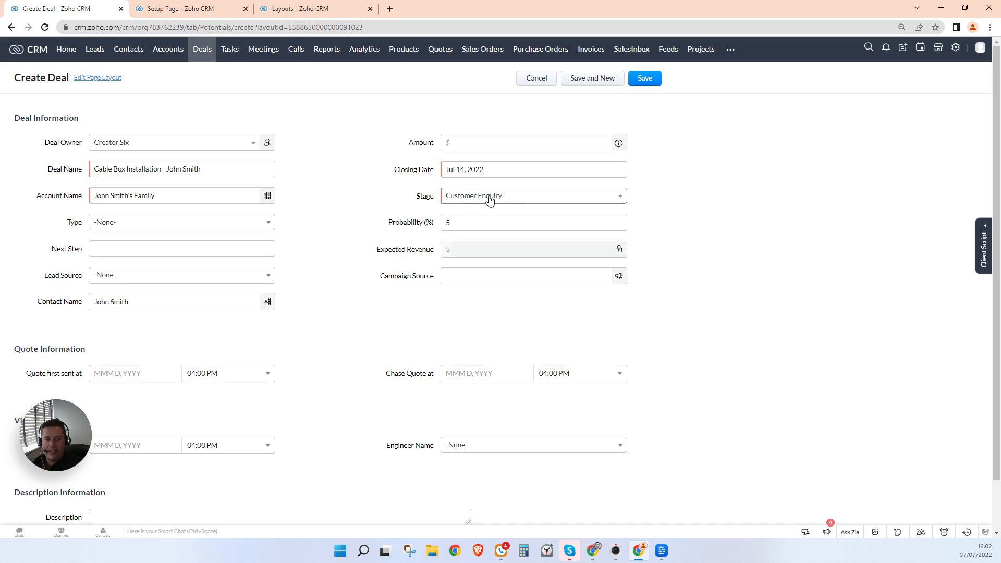
scroll(691, 247, "down", 1)
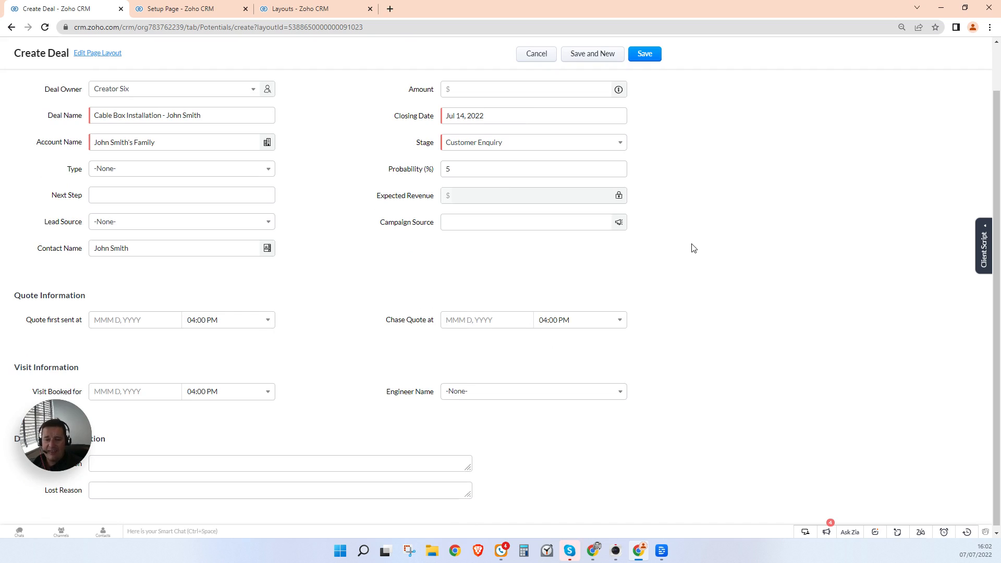
scroll(694, 248, "up", 1)
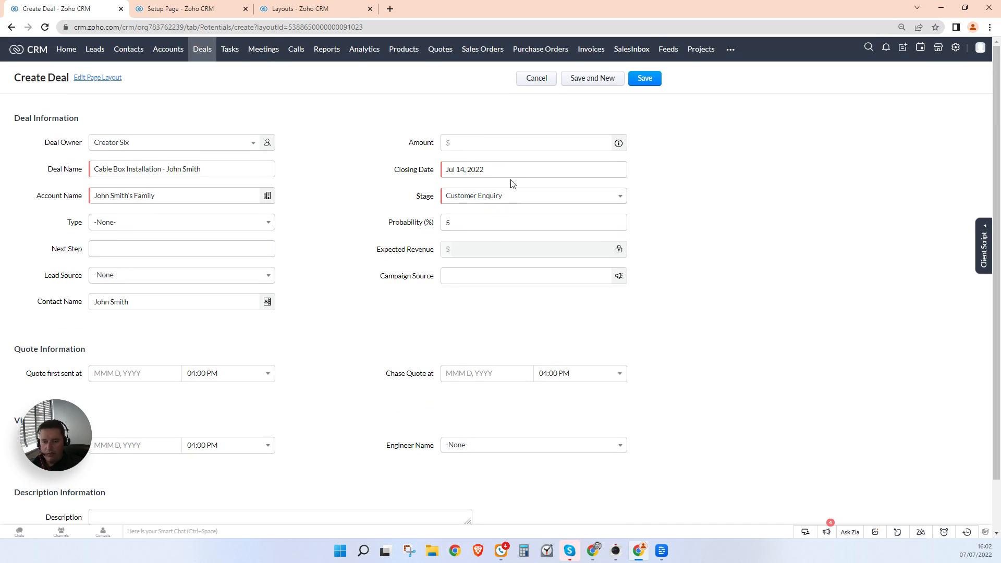
scroll(511, 184, "down", 1)
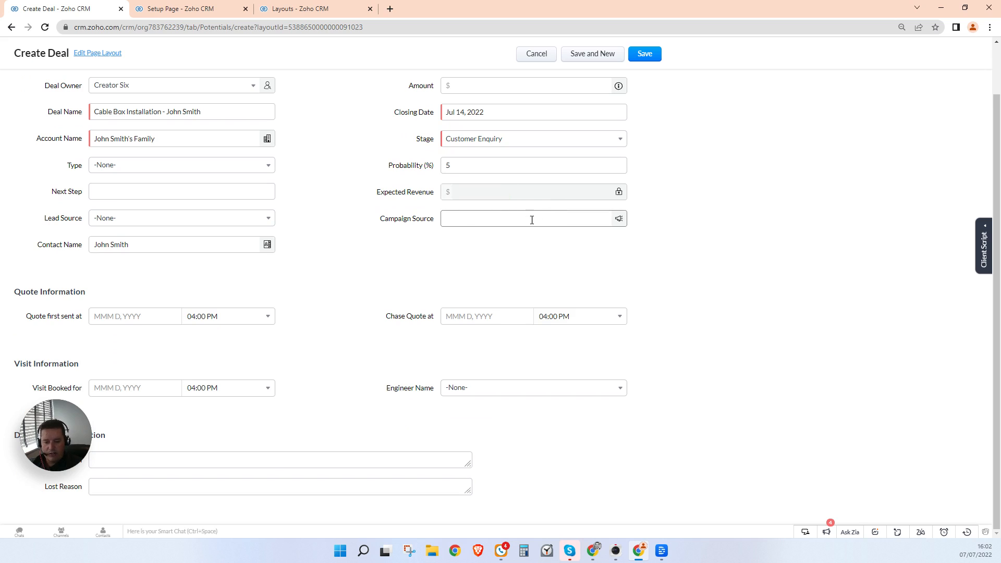
left_click(645, 54)
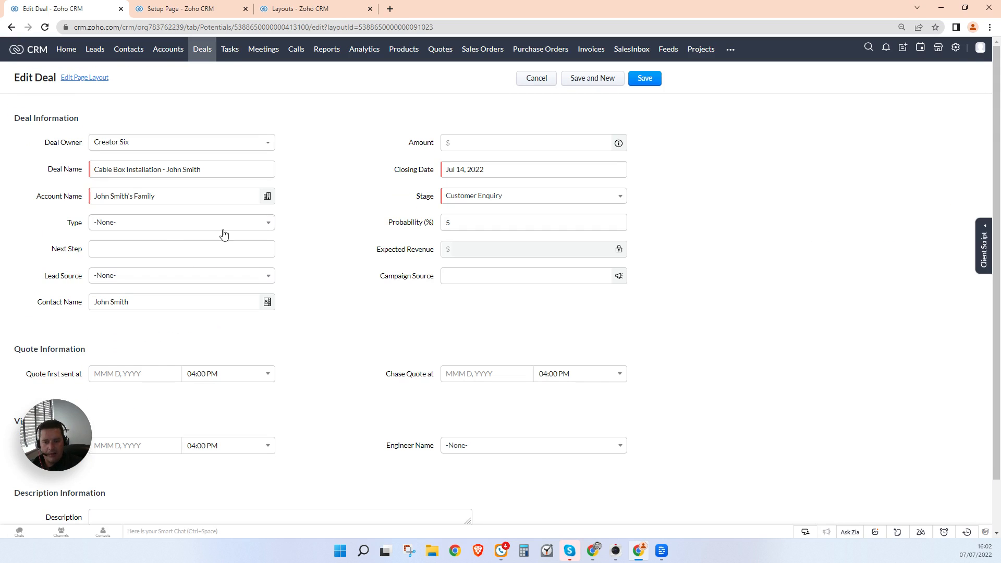
Step: Set the deal's Type to Cable Box Installation and save it
left_click(223, 230)
left_click(137, 255)
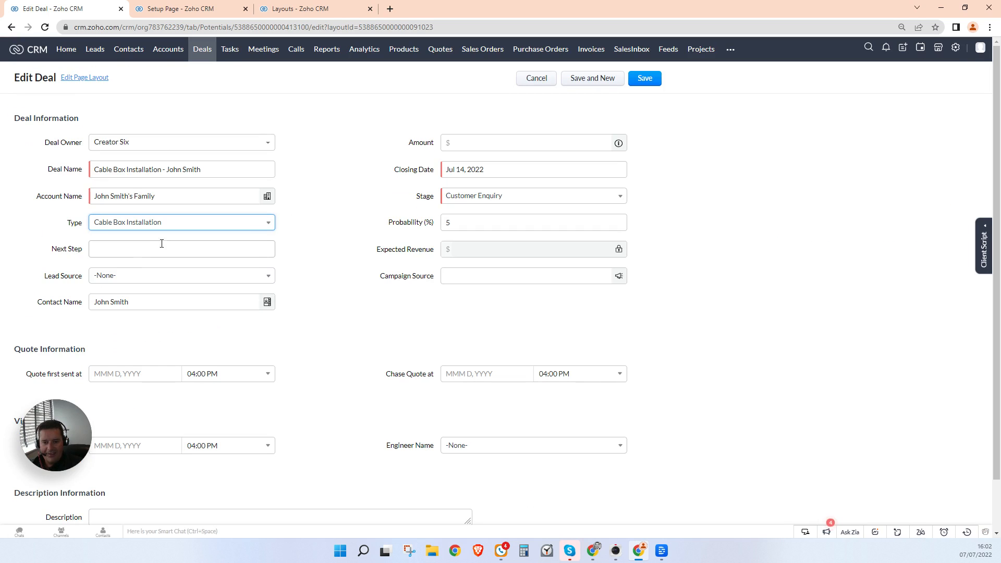
left_click(644, 81)
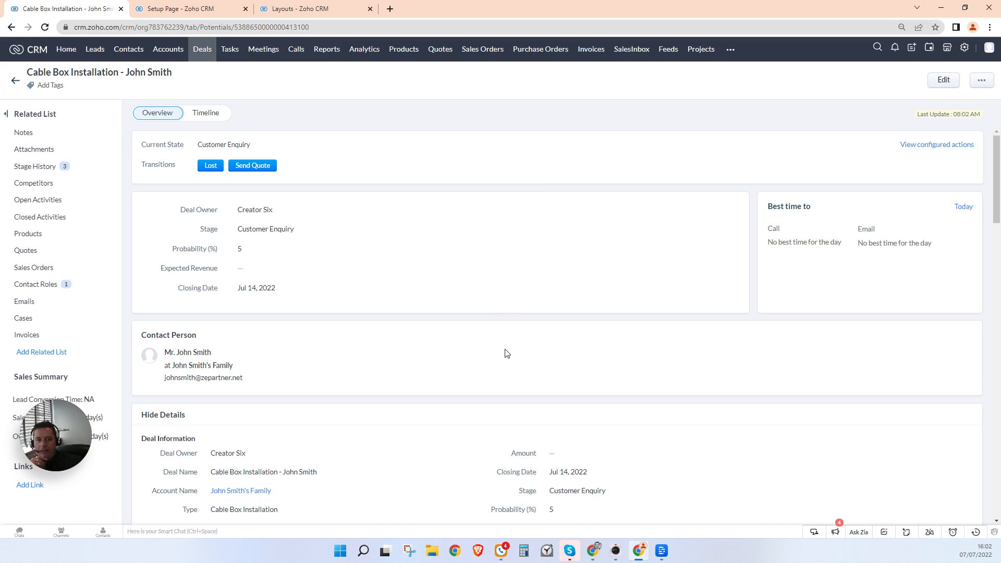
left_click(218, 11)
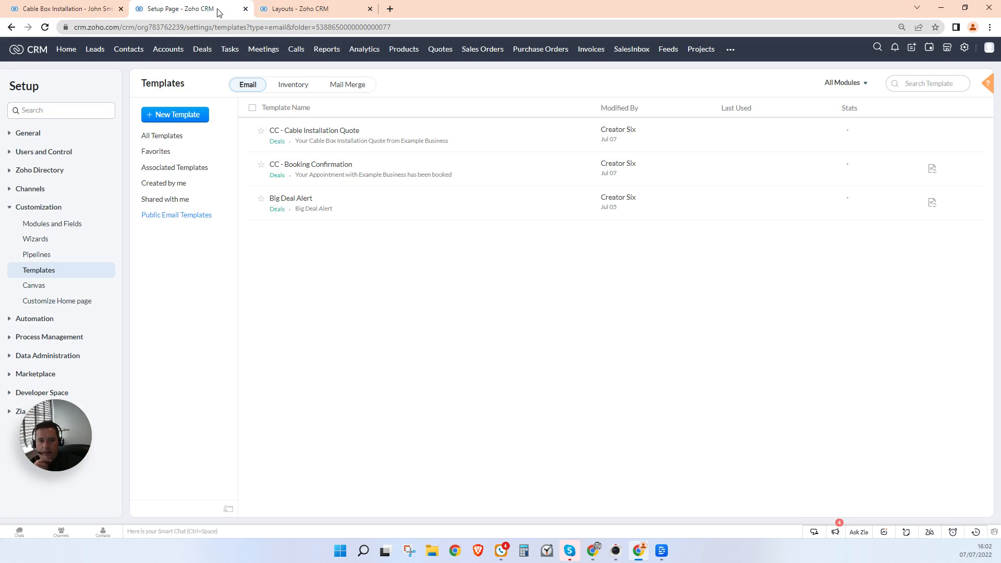
Step: Leave the Standard deals layout unchanged and reopen the Cable Box Installation Blueprint from Setup
left_click(296, 11)
left_click(179, 211)
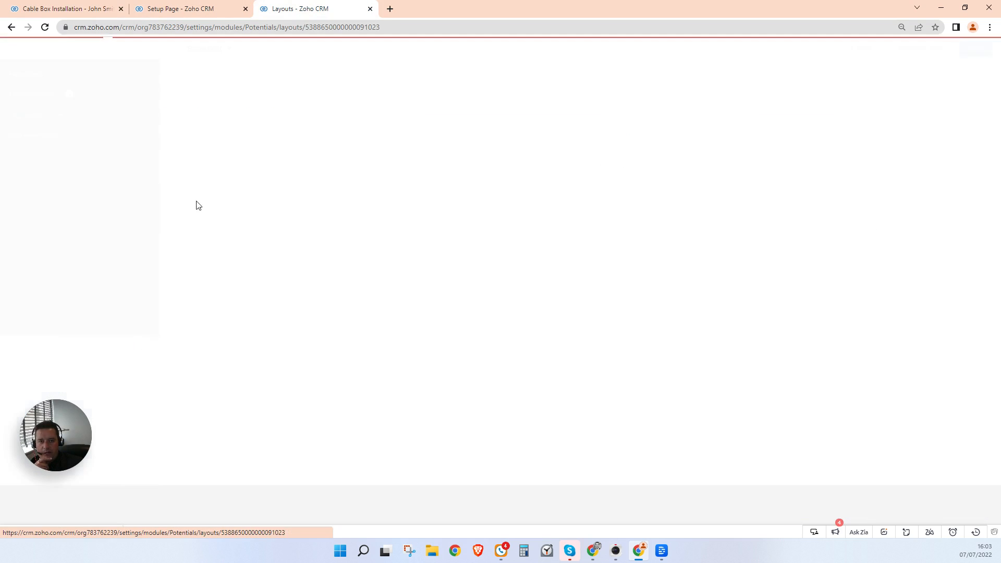
left_click(861, 50)
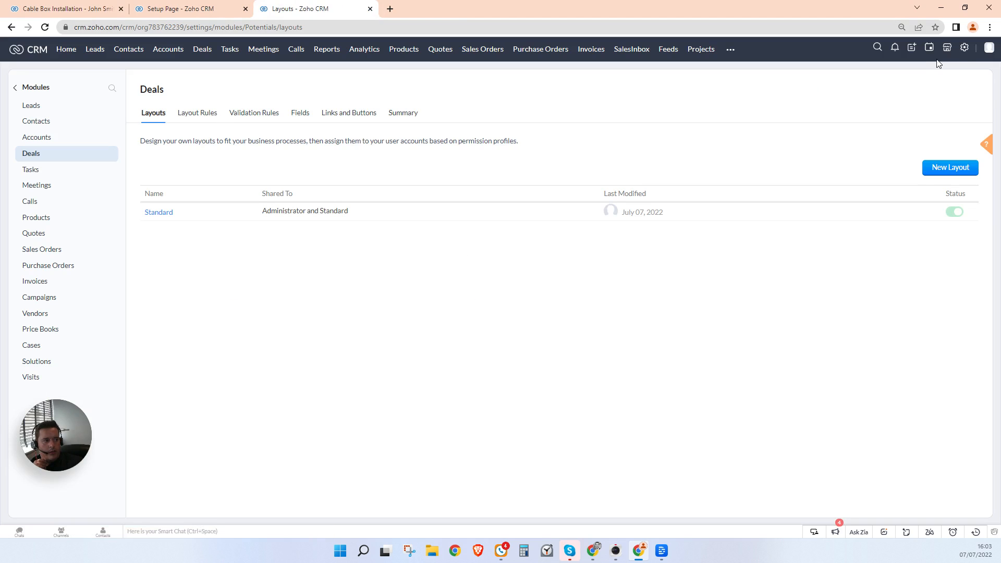
left_click(964, 47)
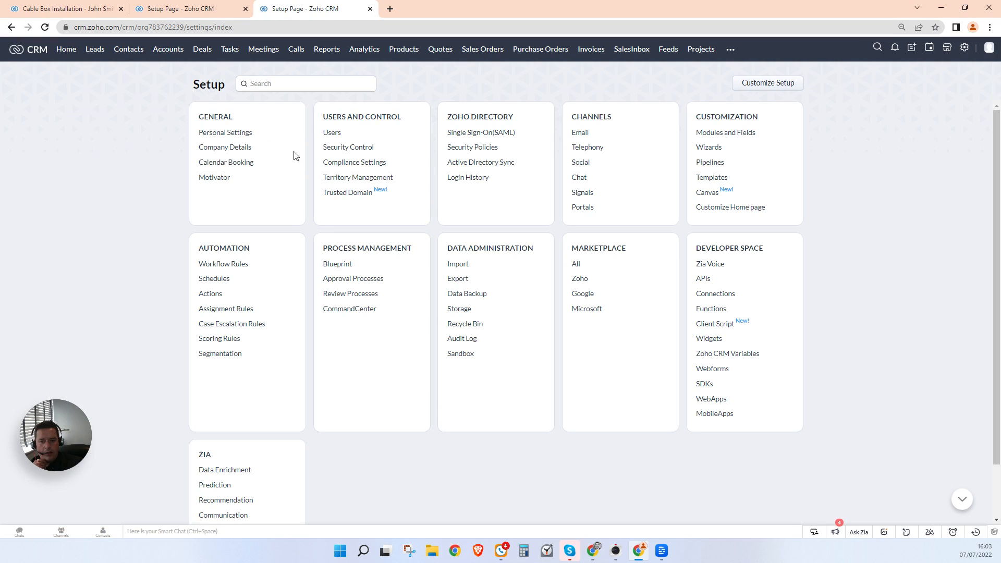
left_click(336, 264)
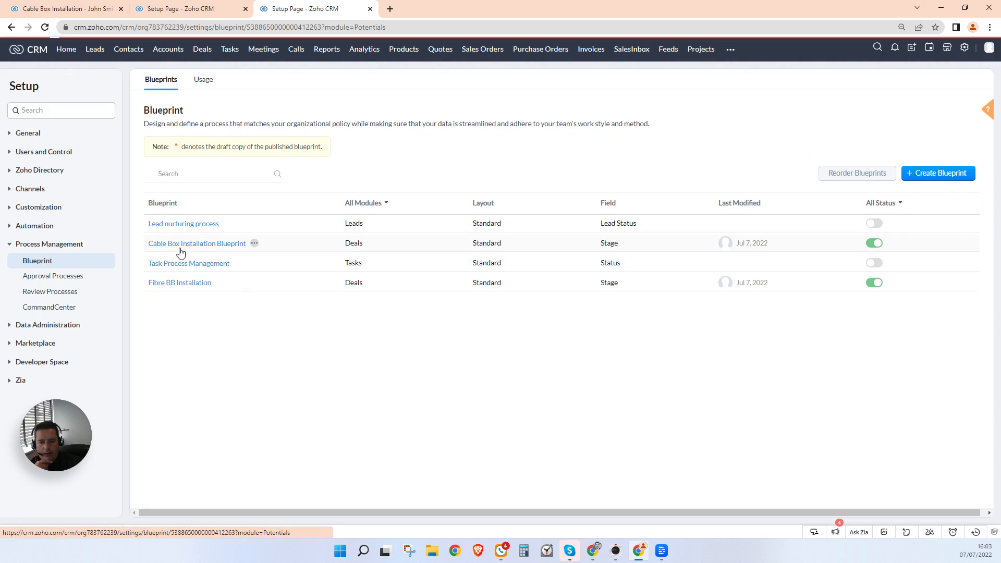
left_click(180, 249)
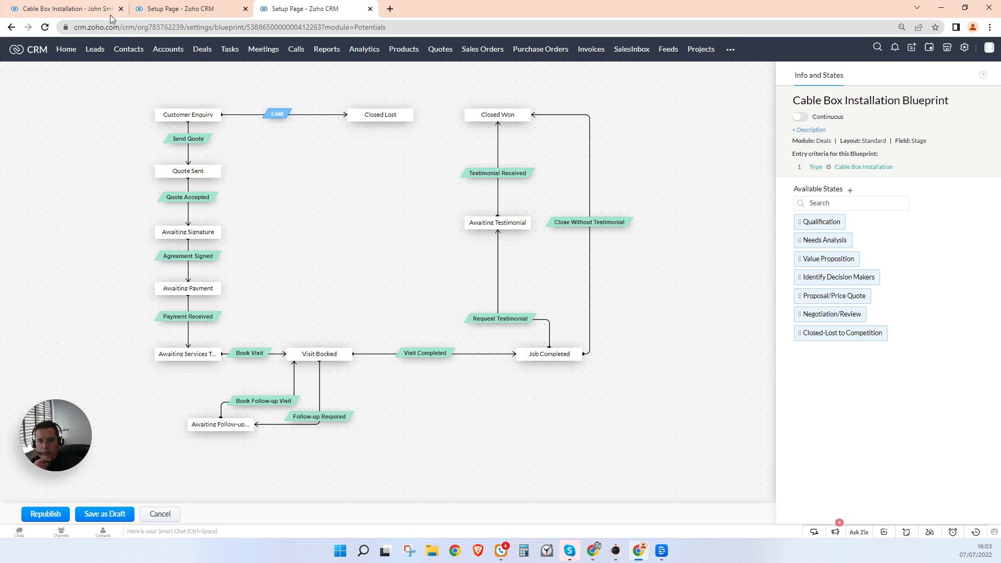
Step: Try marking the Cable Box Installation deal Lost without a reason to confirm Lost Reason is required
left_click(92, 9)
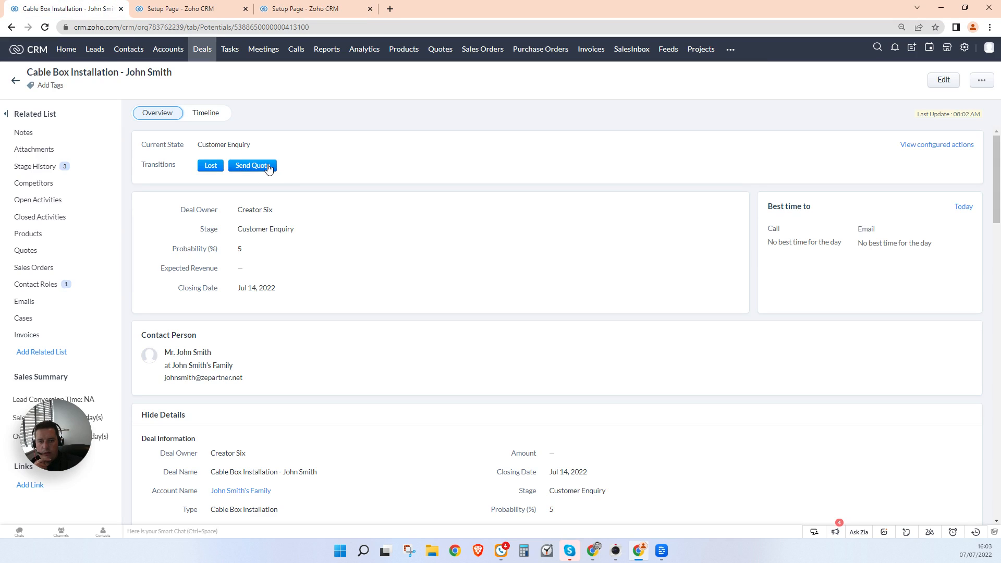
left_click(211, 165)
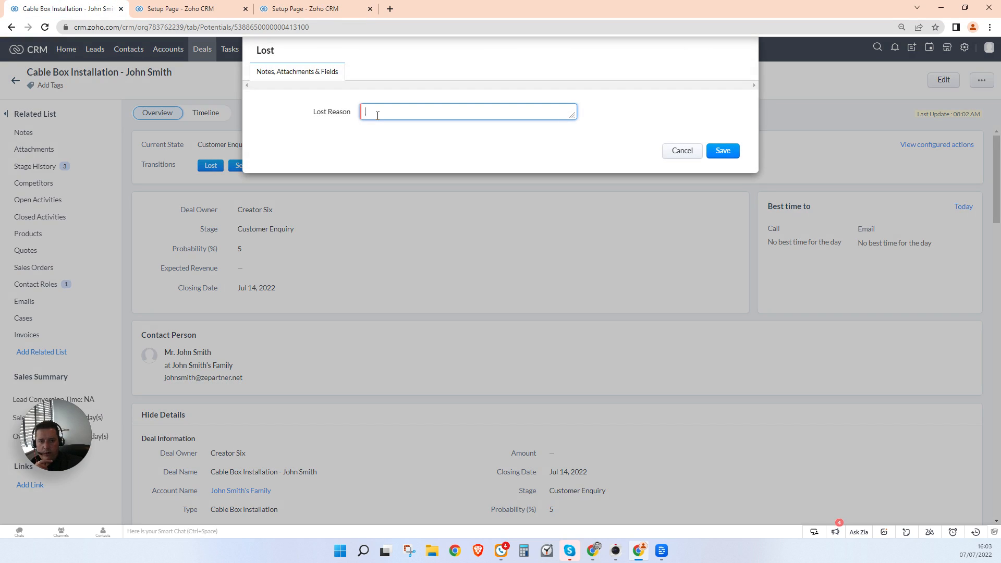
left_click(723, 151)
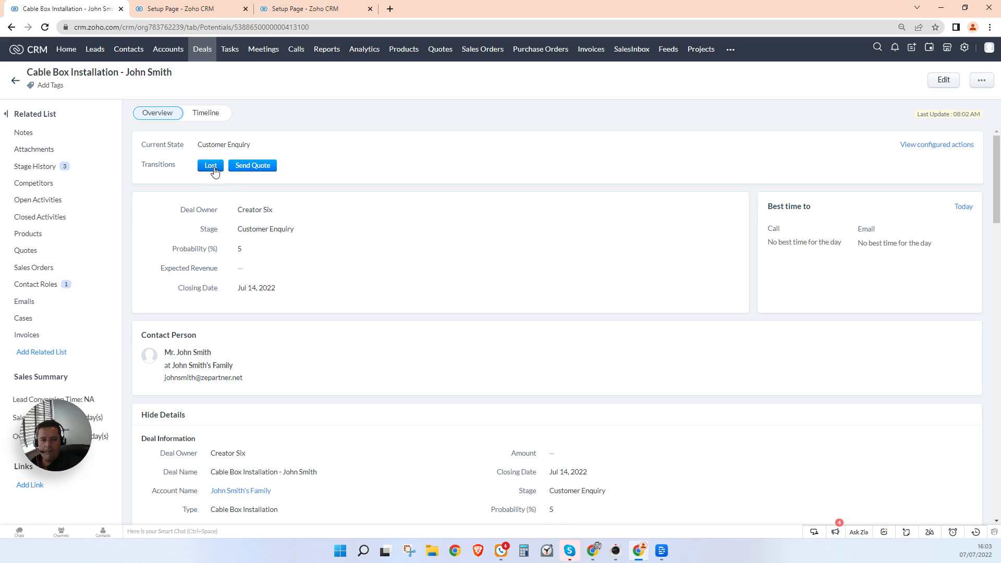
Step: Send the quote with Amount 500 and a ground-floor cable box installation description
left_click(253, 166)
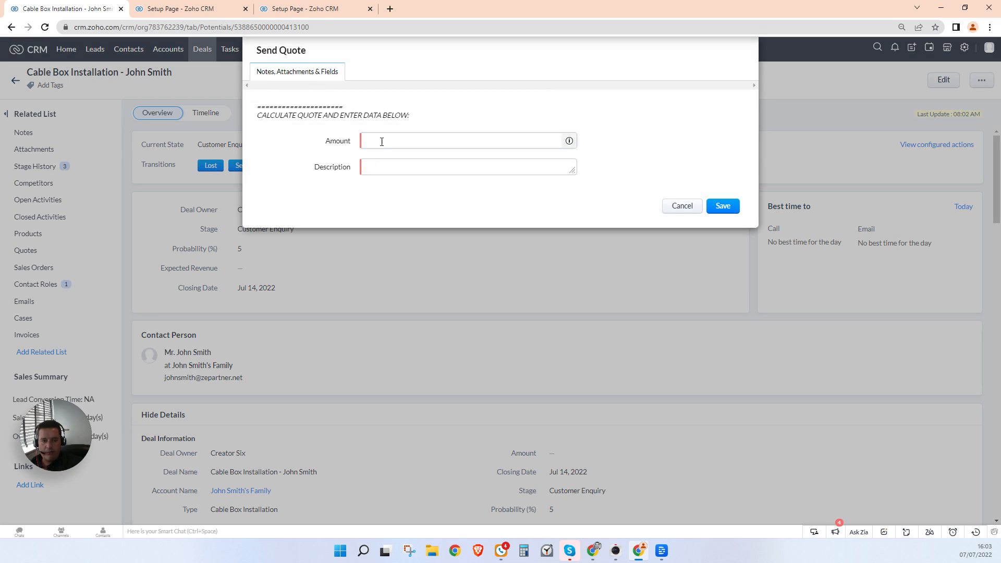
left_click(383, 140)
type("500")
left_click(374, 167)
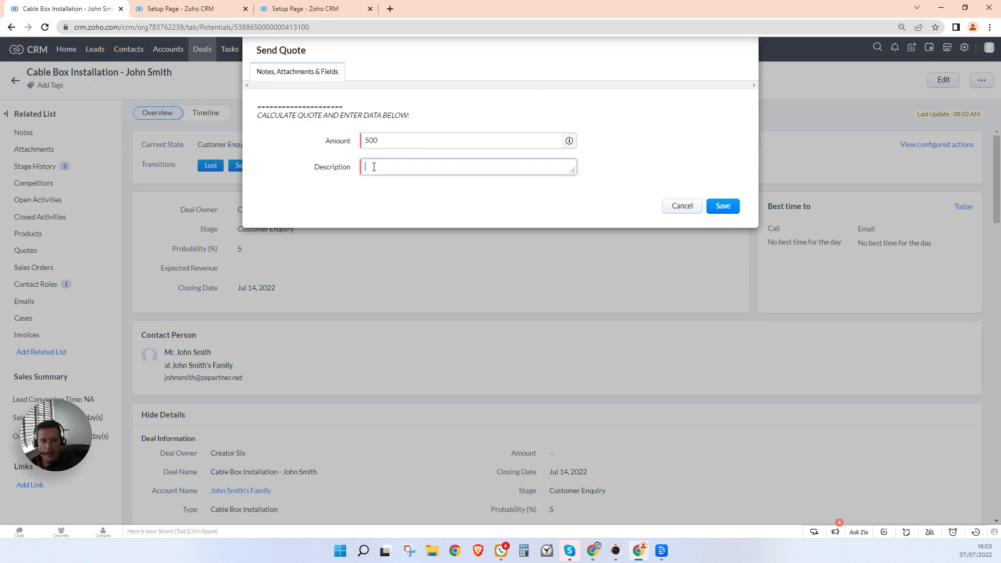
type("We will vi")
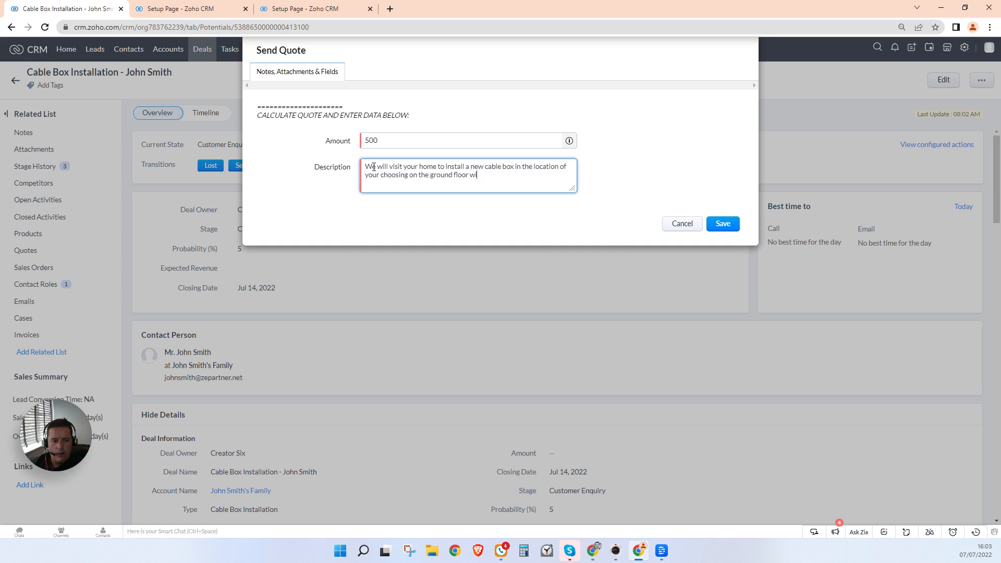
type("25 meters of the cabl")
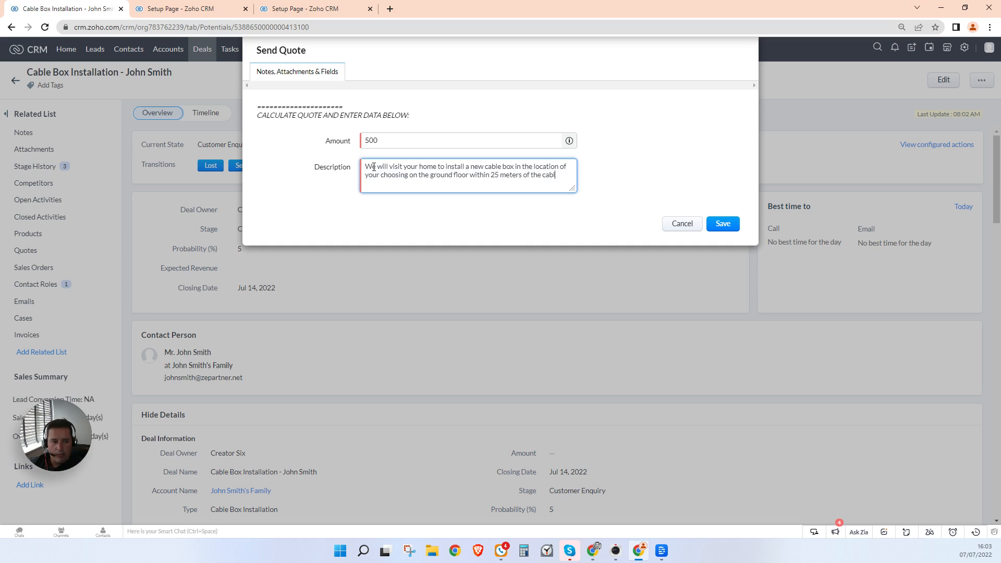
type("e access point.")
left_click(723, 227)
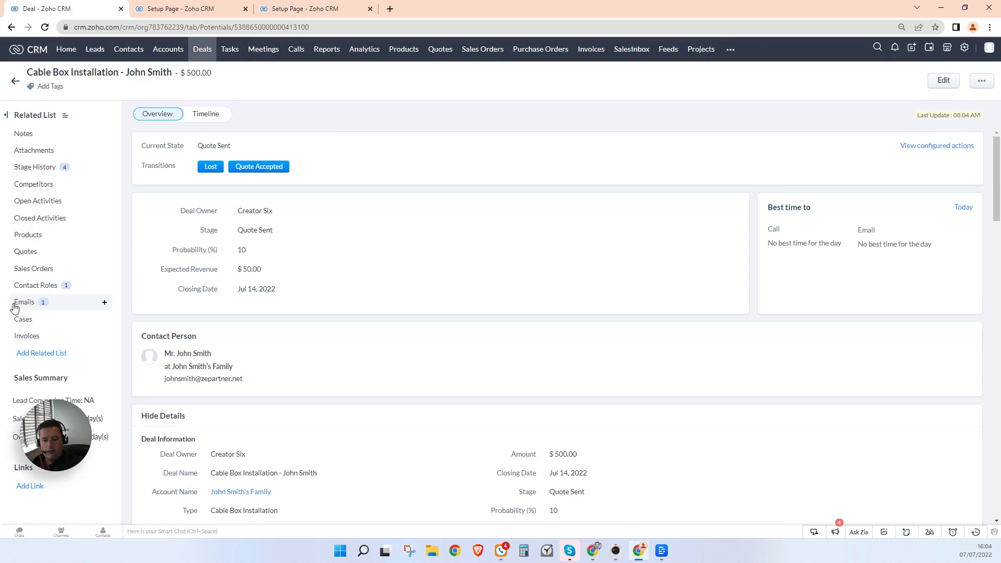
left_click(34, 310)
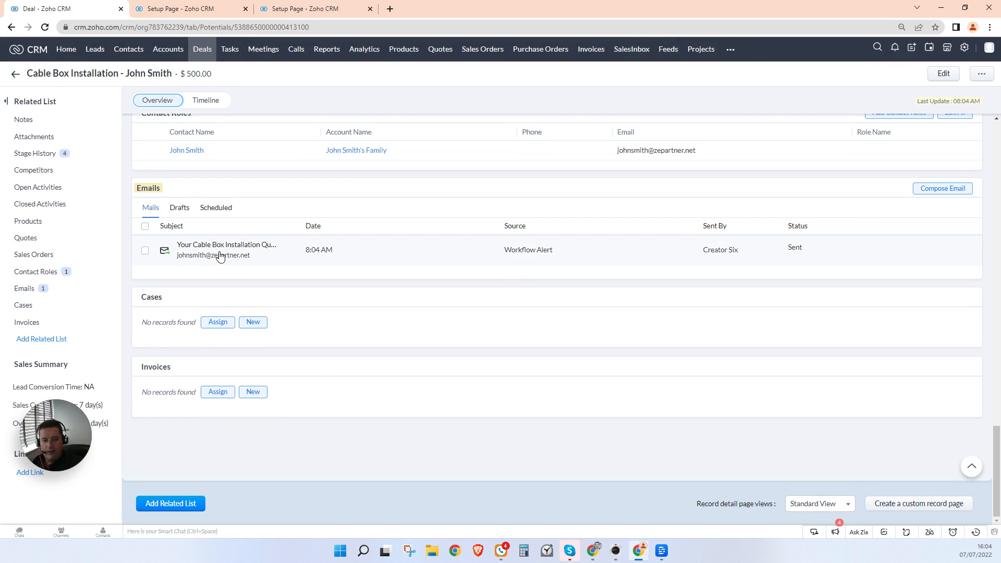
left_click(219, 255)
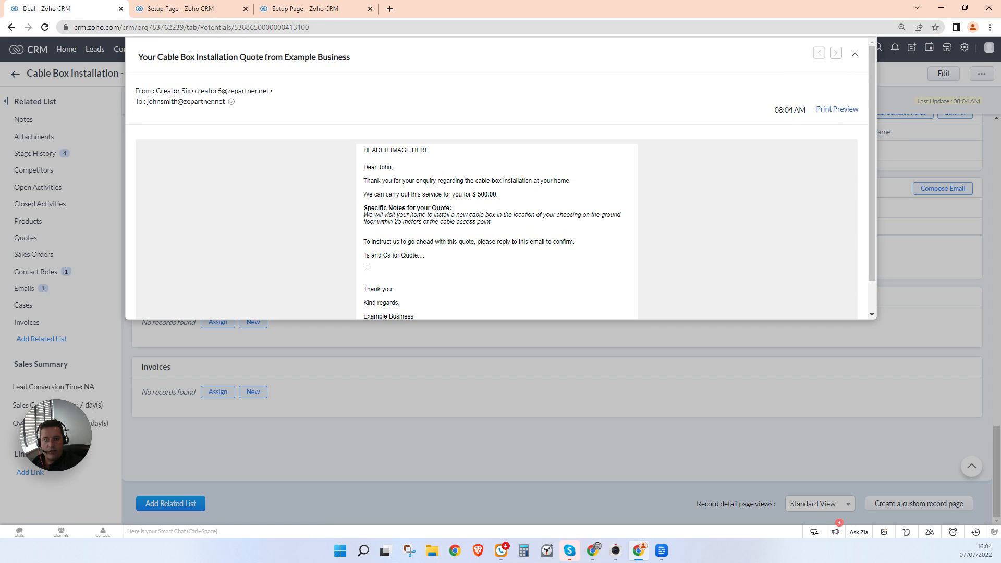
scroll(813, 253, "down", 2)
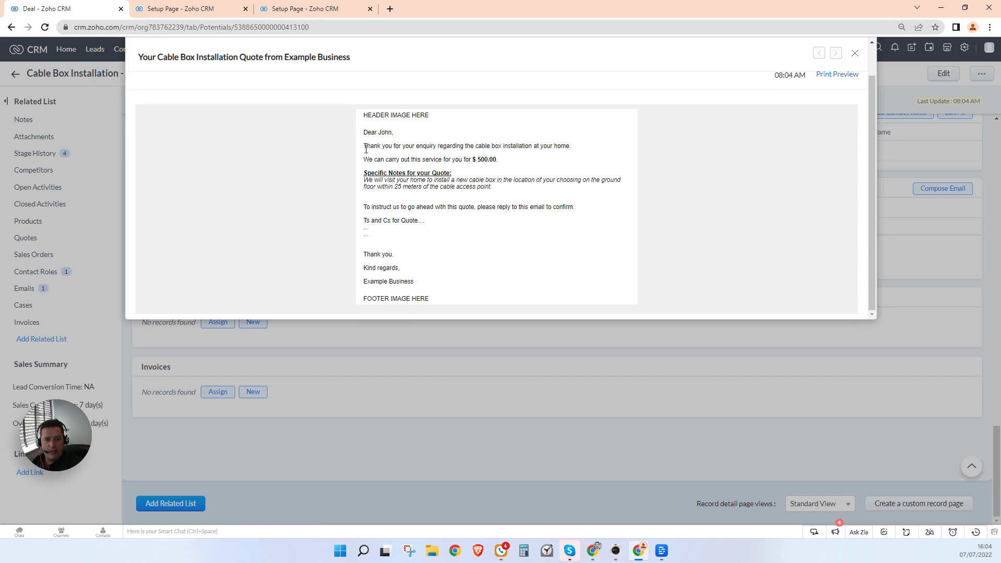
left_click_drag(365, 159, 479, 159)
left_click_drag(497, 160, 478, 161)
left_click(479, 161)
left_click_drag(365, 181, 575, 208)
left_click(506, 194)
left_click(366, 227)
left_click_drag(366, 223, 395, 238)
left_click(457, 263)
scroll(423, 298, "up", 1)
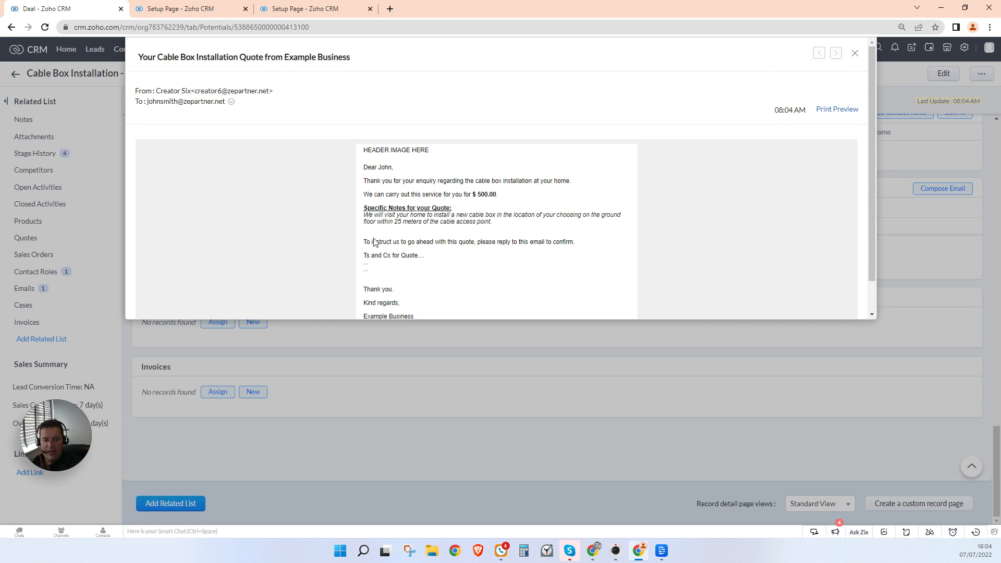
left_click_drag(366, 241, 468, 259)
left_click(467, 260)
scroll(468, 261, "down", 1)
scroll(255, 288, "up", 1)
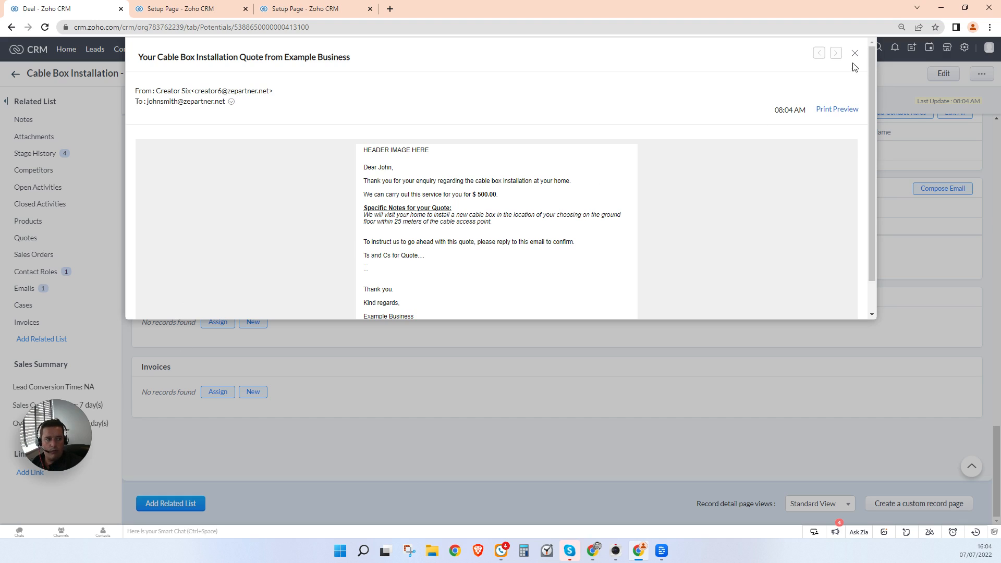
scroll(528, 307, "down", 1)
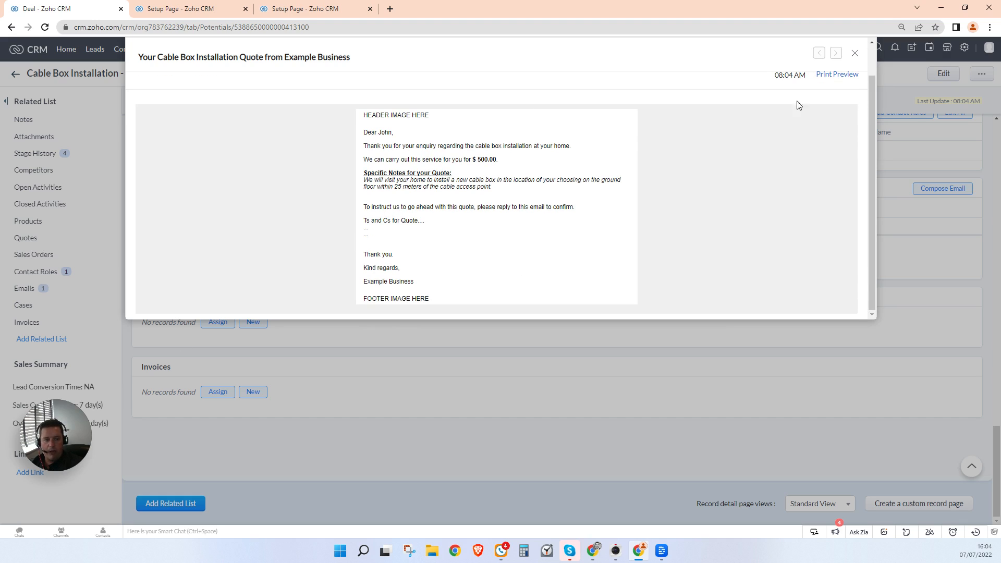
left_click(855, 53)
scroll(565, 337, "up", 10)
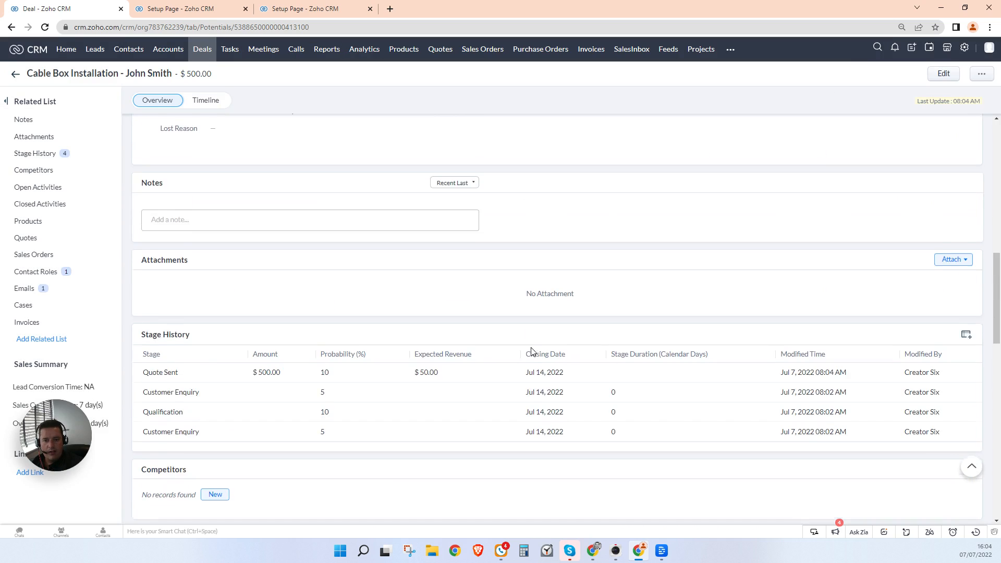
scroll(542, 364, "up", 5)
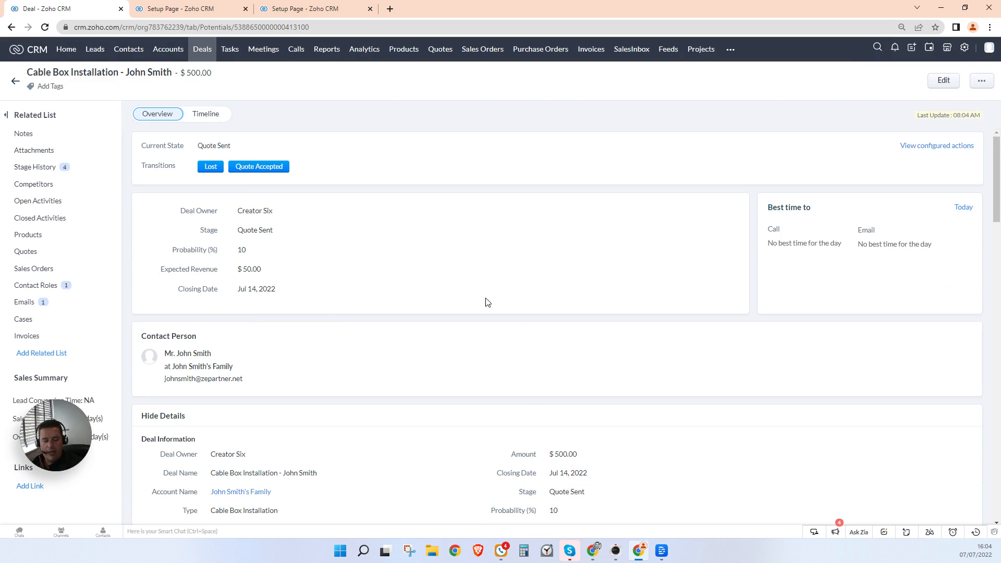
Step: Mark the quote accepted and the agreement signed, then open the deal's contact in a new tab
left_click(258, 168)
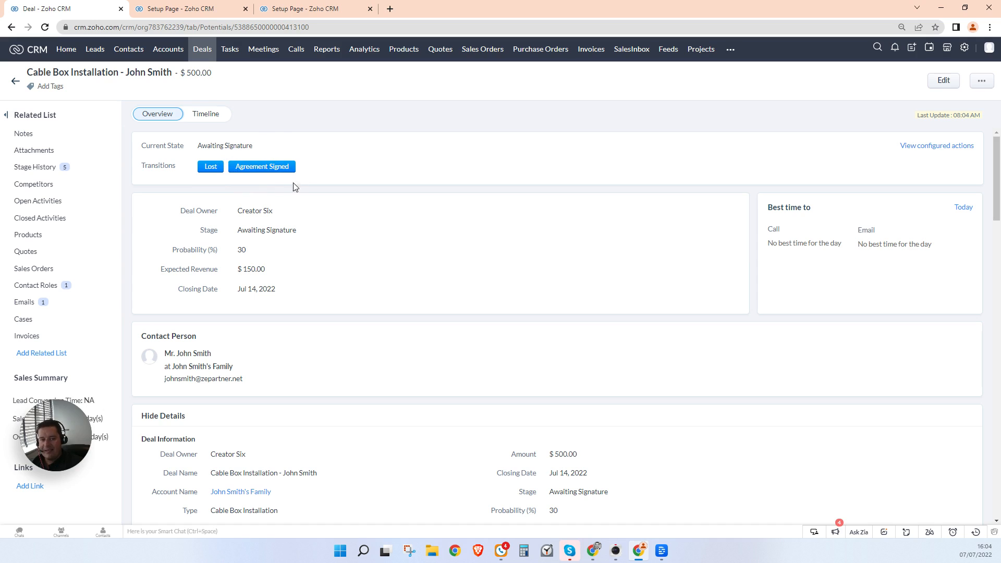
left_click(266, 172)
scroll(286, 331, "down", 3)
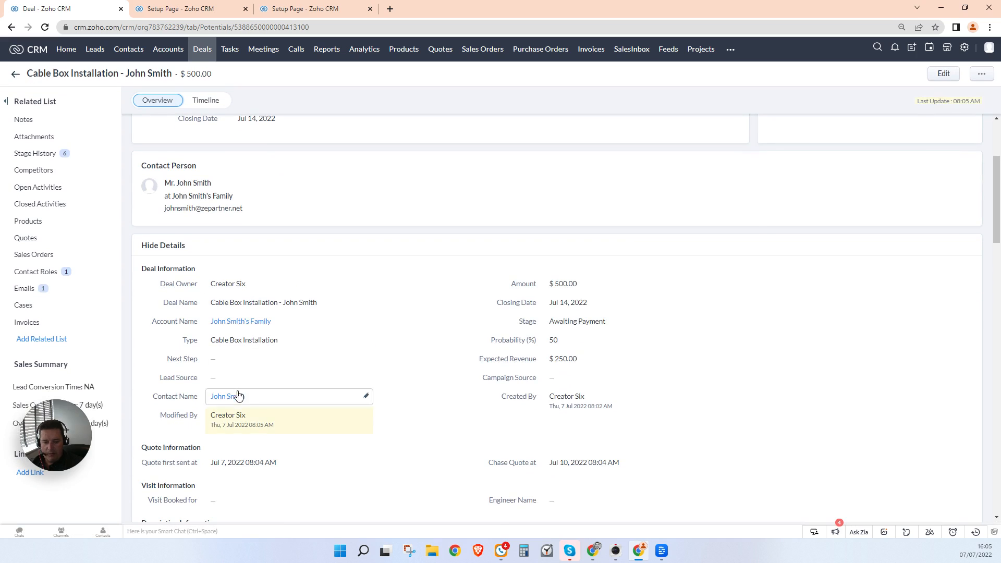
scroll(235, 365, "up", 3)
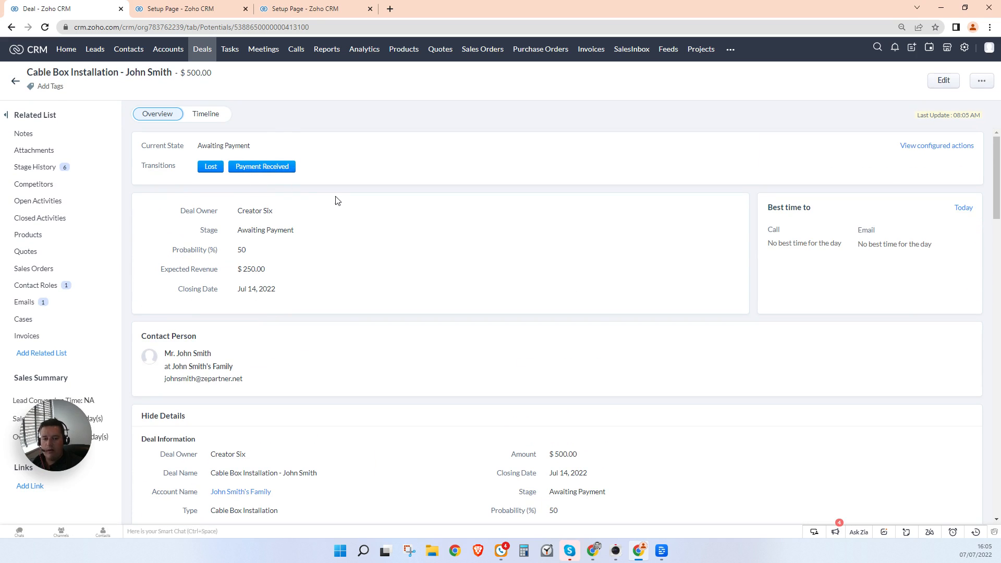
scroll(328, 226, "down", 3)
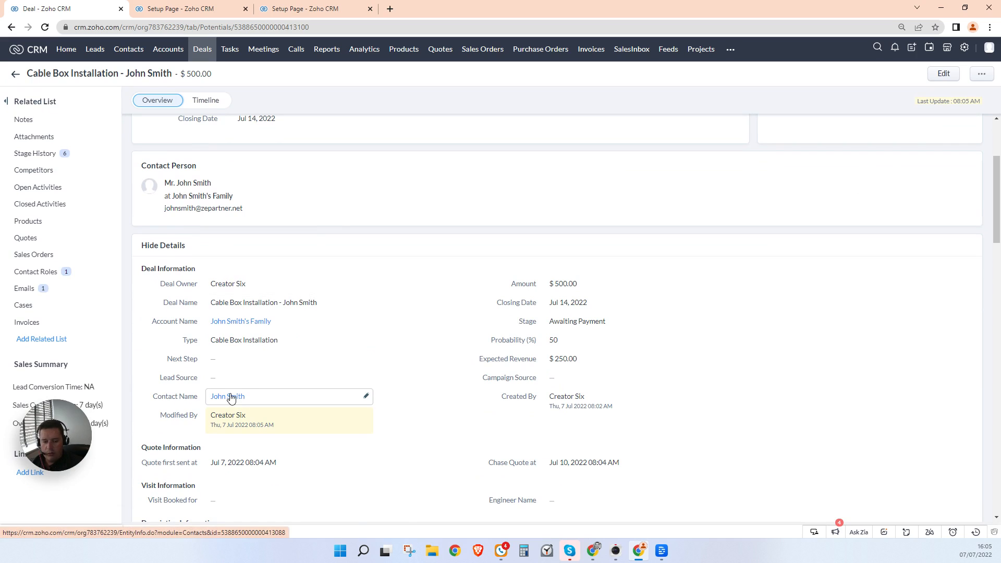
scroll(233, 391, "down", 1)
middle_click(228, 344)
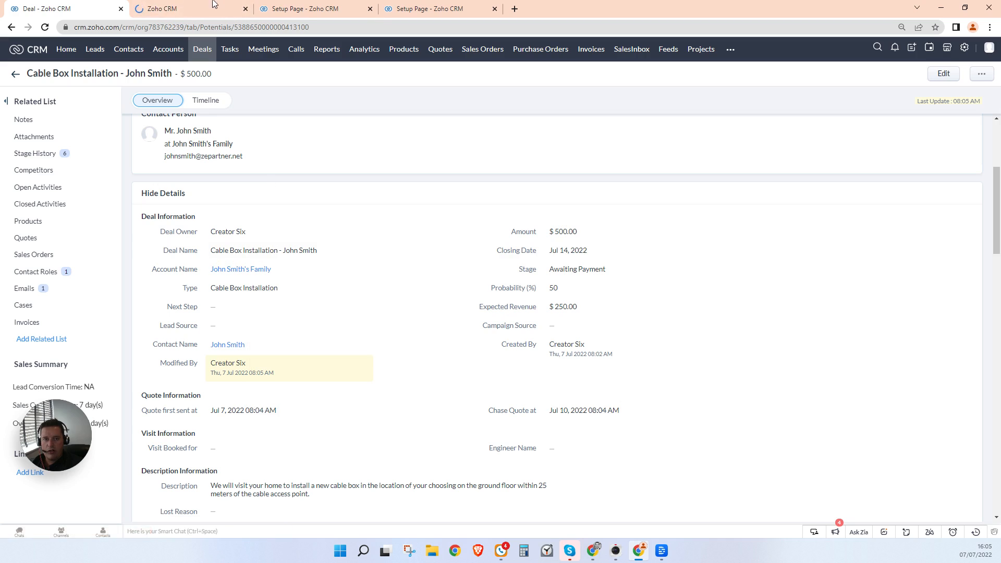
Step: Save a mobile number on the deal's contact, then close the contact to return to the deal
left_click(206, 9)
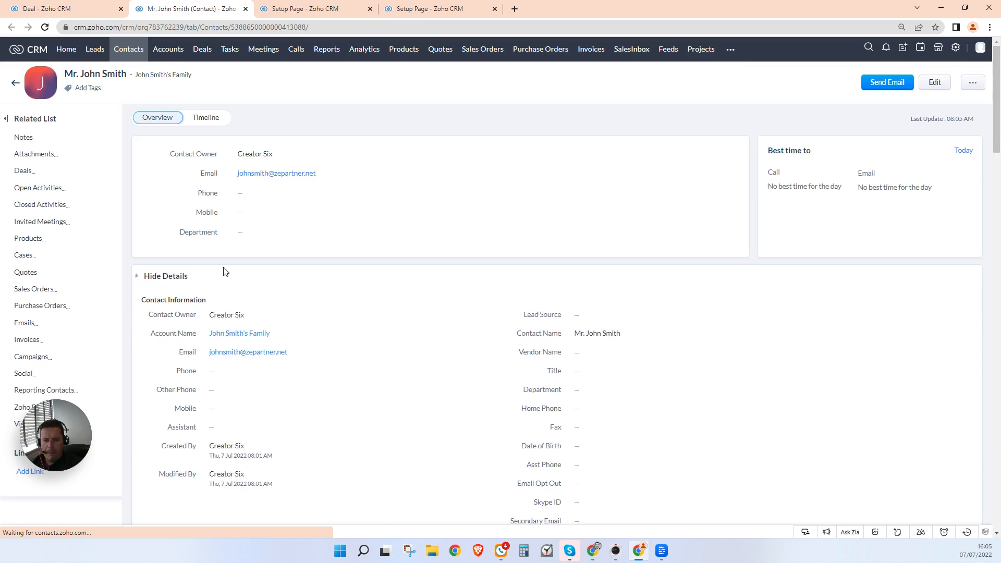
scroll(217, 402, "down", 1)
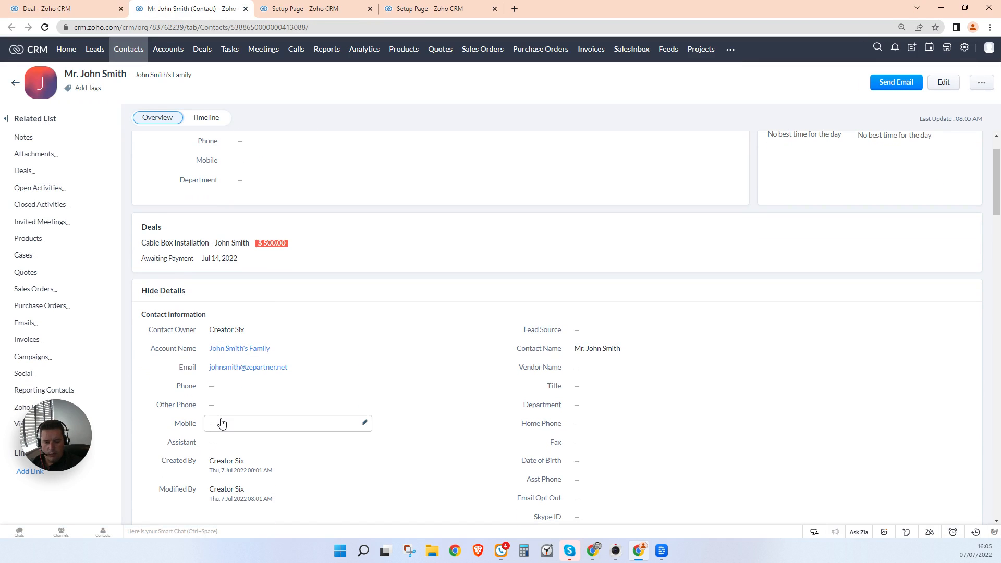
left_click(221, 423)
type("0777")
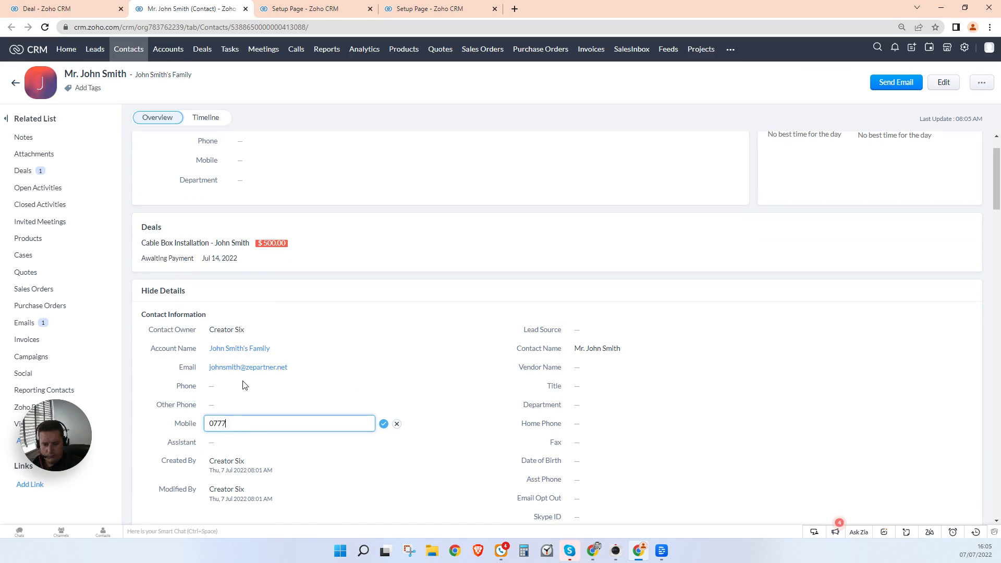
type("7777777")
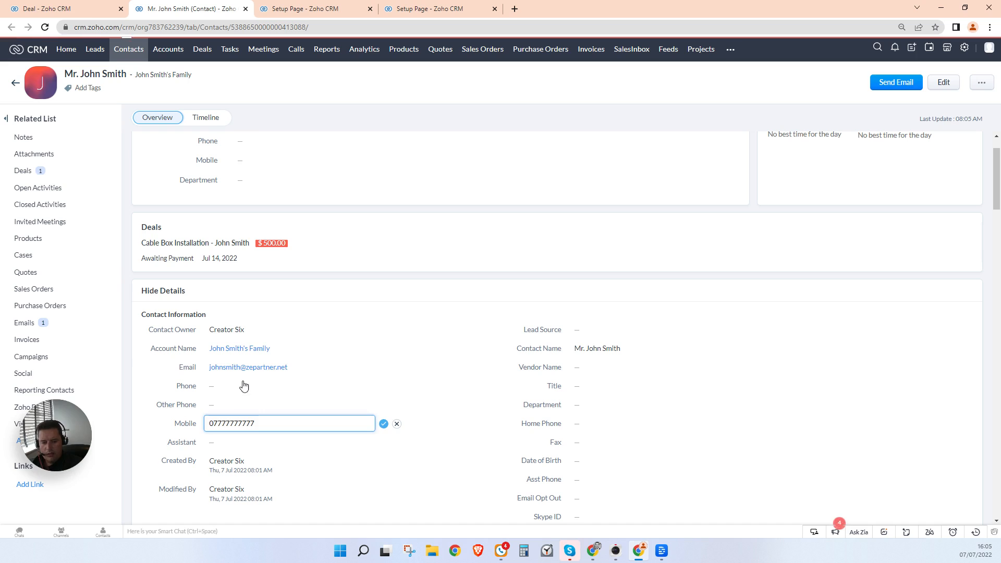
key("Return")
scroll(216, 206, "up", 1)
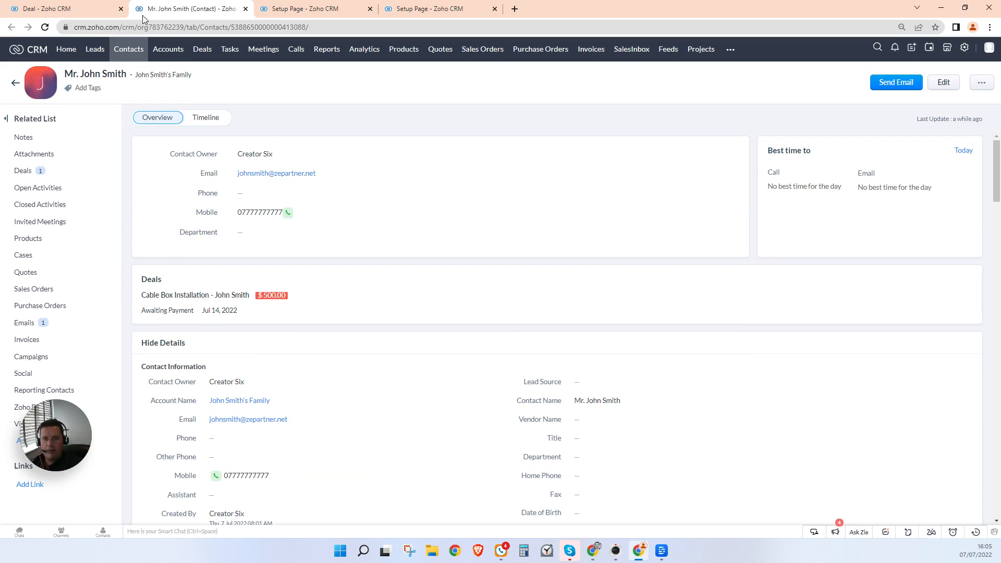
left_click(245, 9)
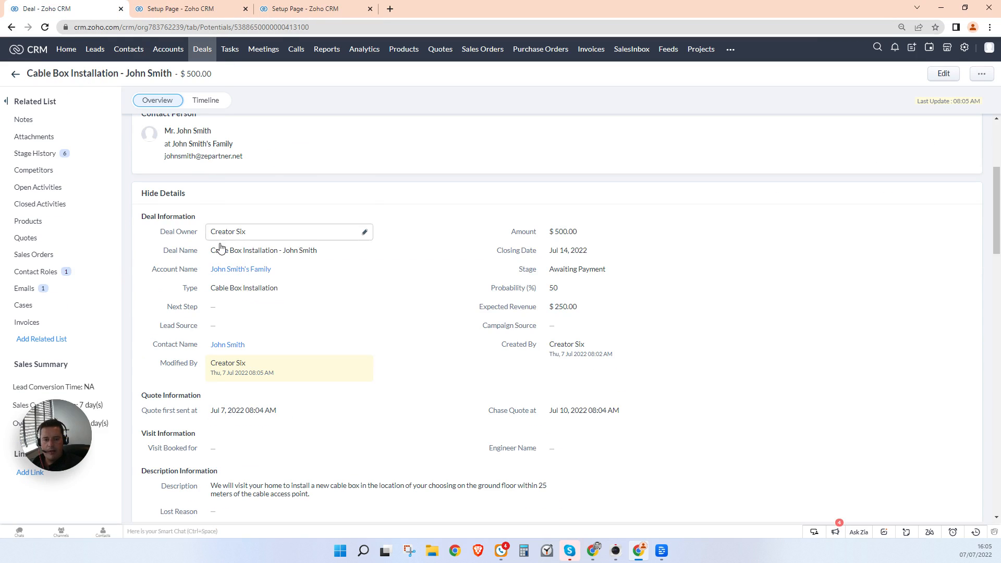
Step: Mark payment received and start Book Visit, reviewing the customer call-ahead instructions
scroll(281, 234, "up", 5)
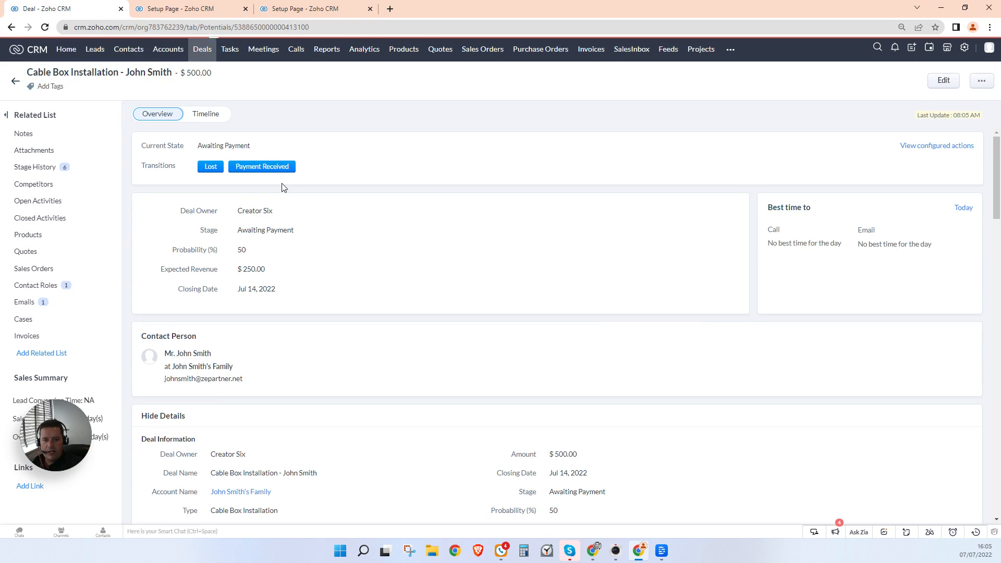
left_click(279, 168)
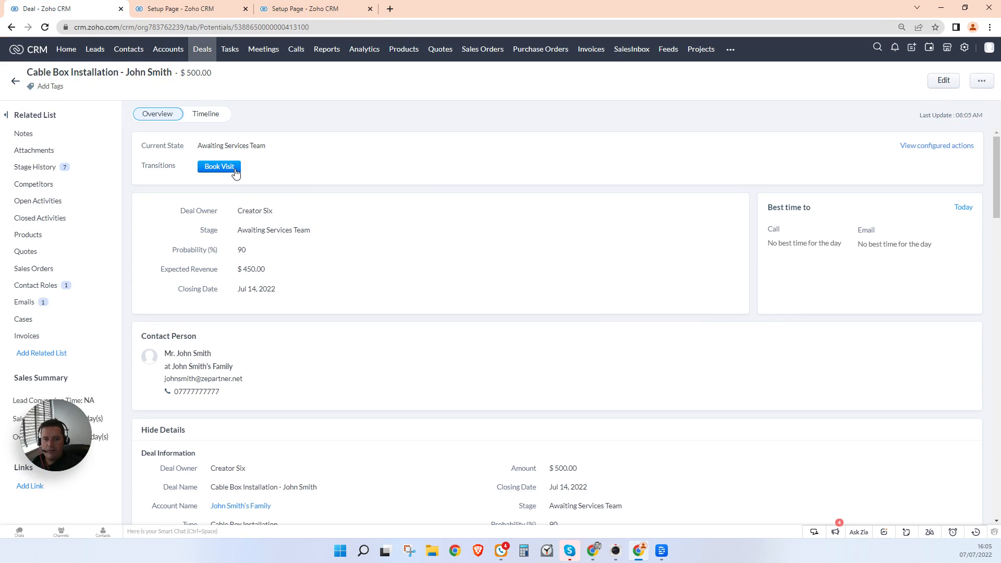
left_click(219, 167)
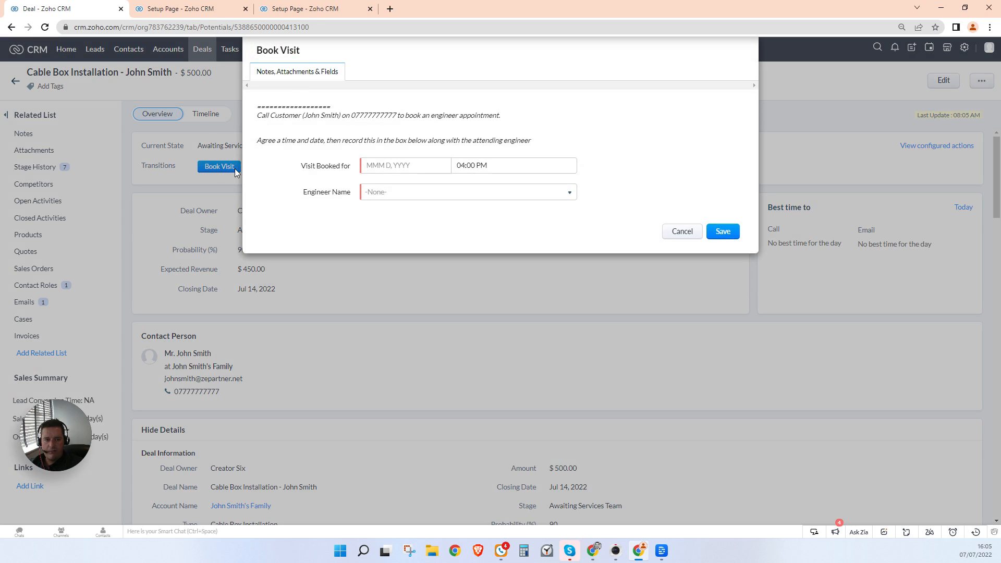
left_click_drag(258, 118, 308, 117)
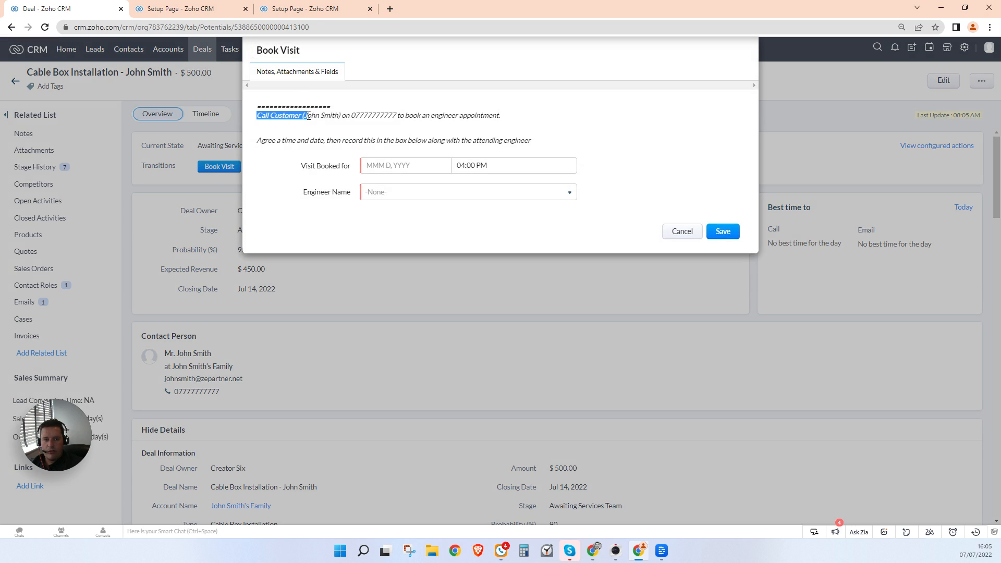
double_click(319, 116)
double_click(384, 117)
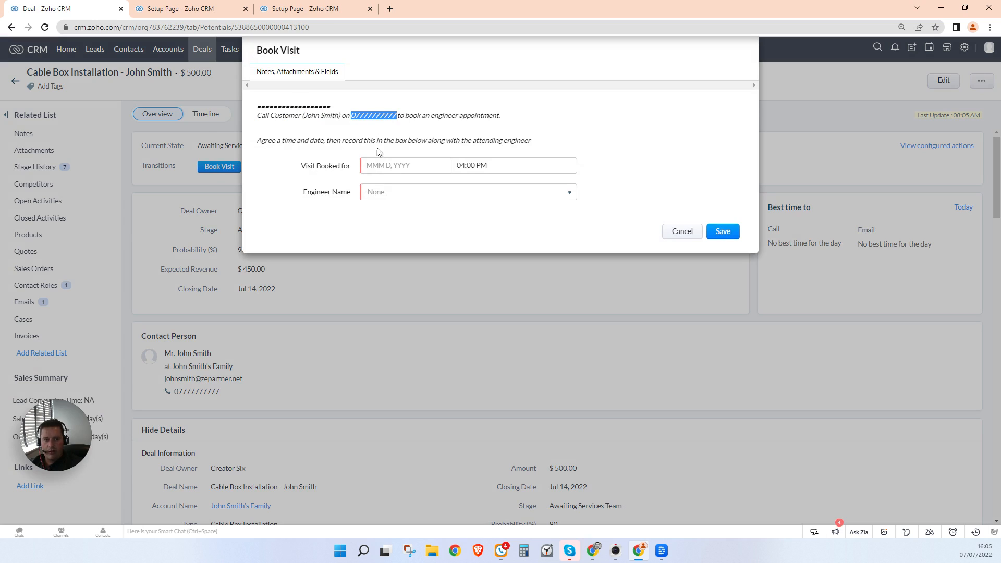
left_click(424, 108)
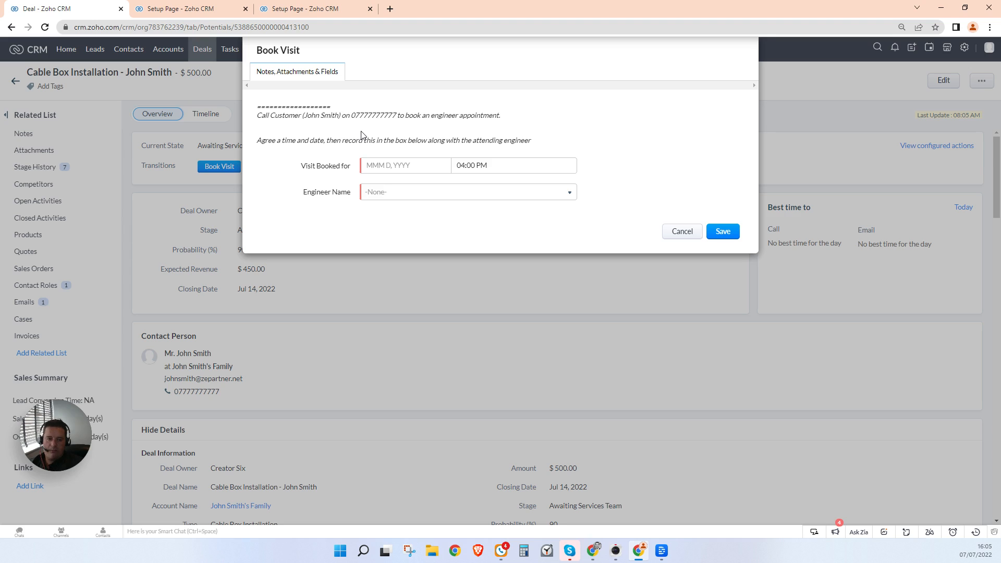
Step: Book the visit for Jul 12, 2022 at 04:00 PM with an assigned engineer and save
left_click(378, 167)
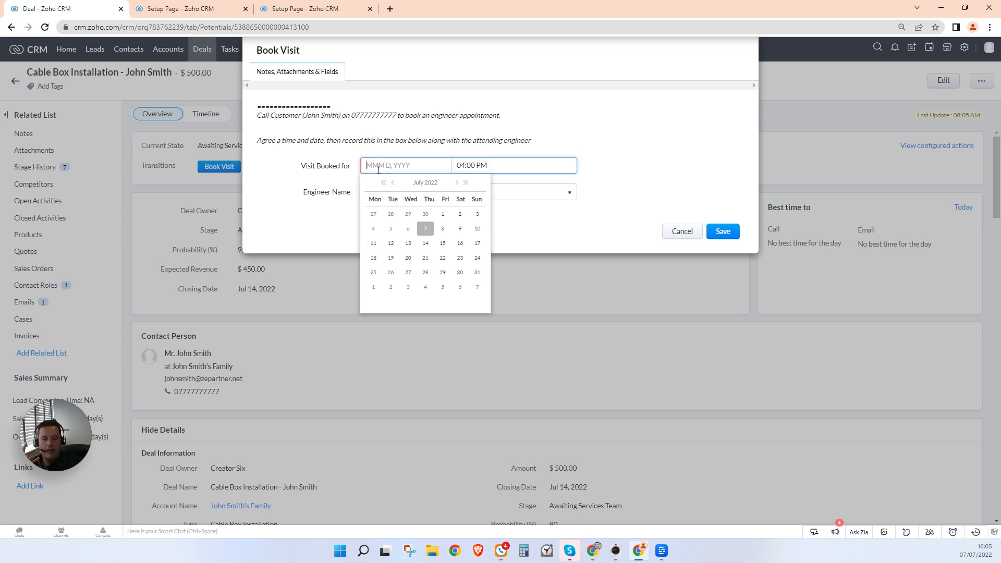
left_click(391, 244)
left_click(482, 165)
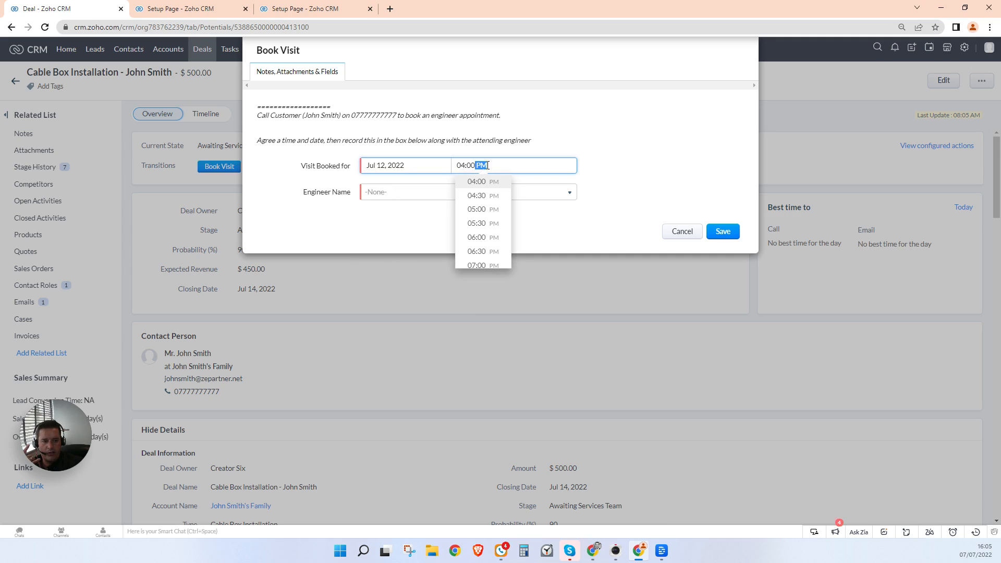
left_click(614, 153)
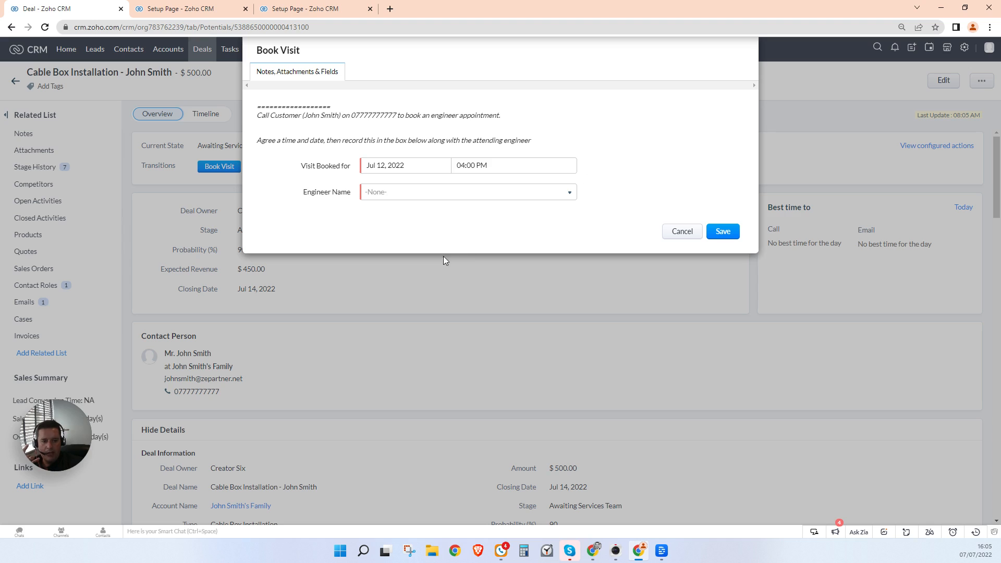
left_click(435, 202)
left_click(396, 238)
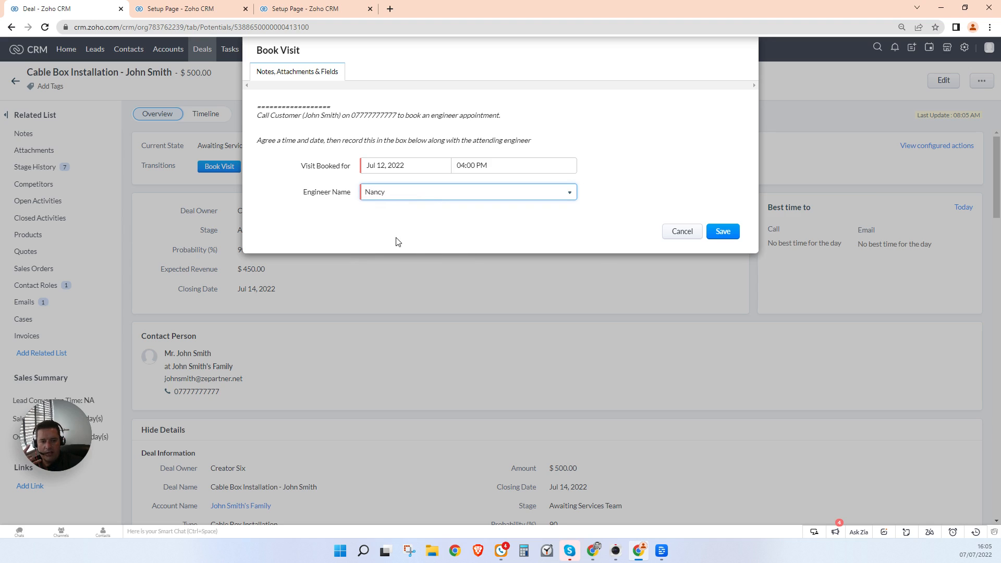
left_click(620, 165)
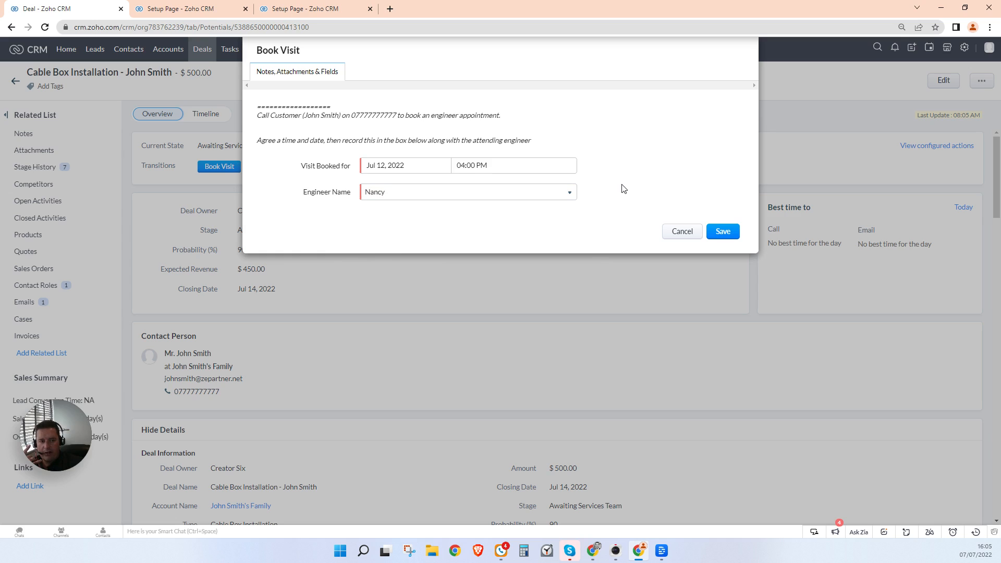
left_click(719, 233)
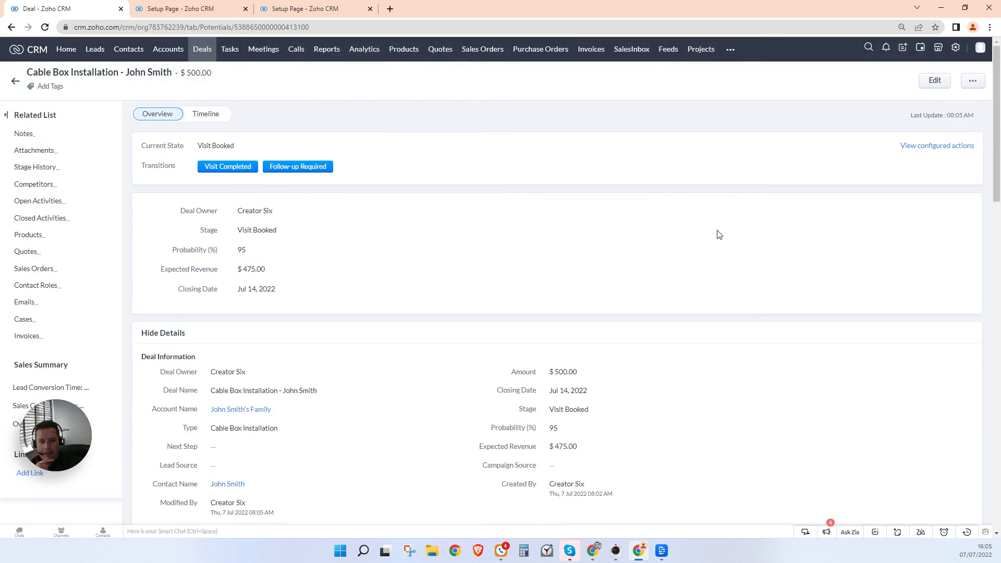
left_click(25, 303)
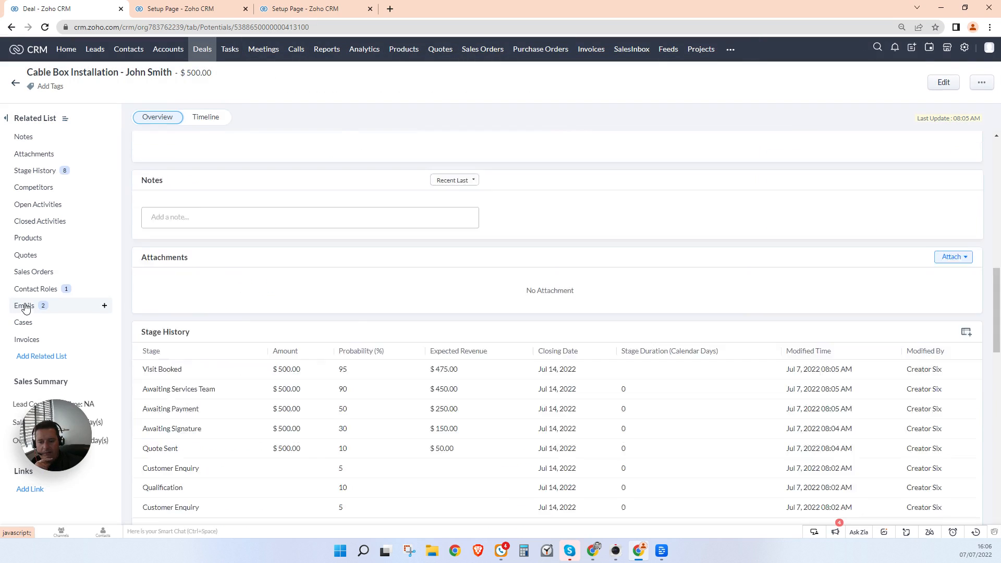
left_click(264, 237)
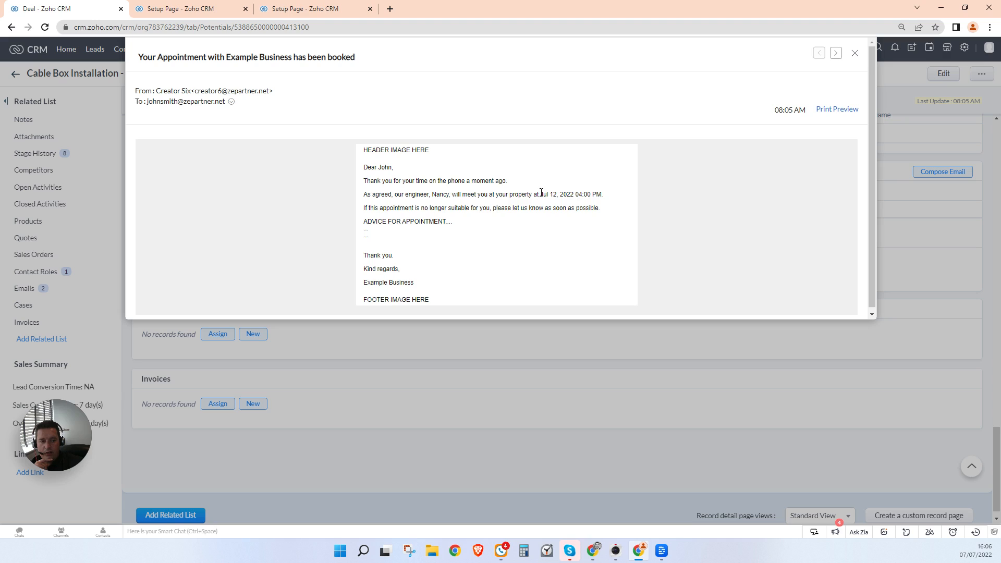
left_click_drag(542, 192, 603, 194)
left_click(380, 222)
scroll(559, 217, "down", 1)
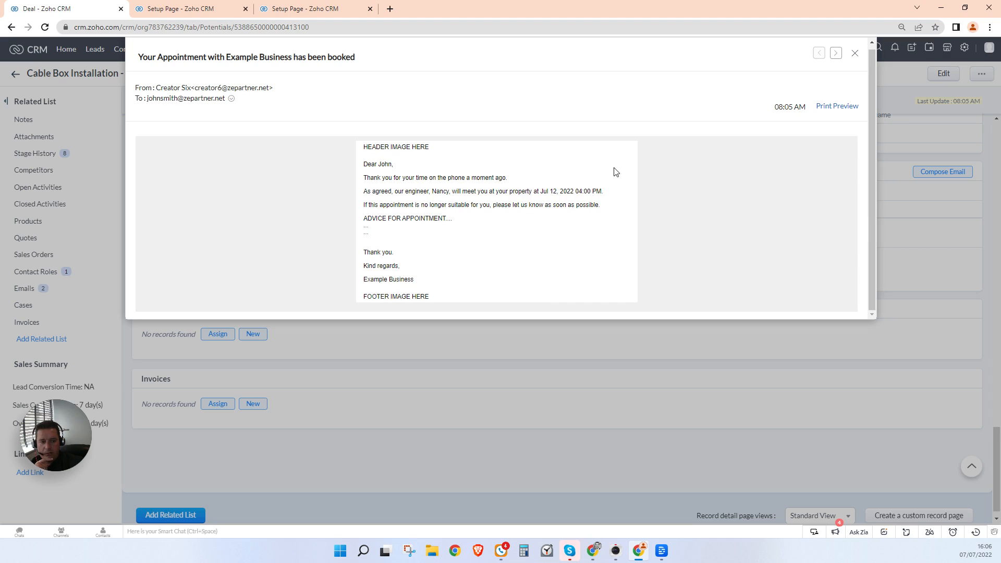
left_click_drag(364, 220, 391, 233)
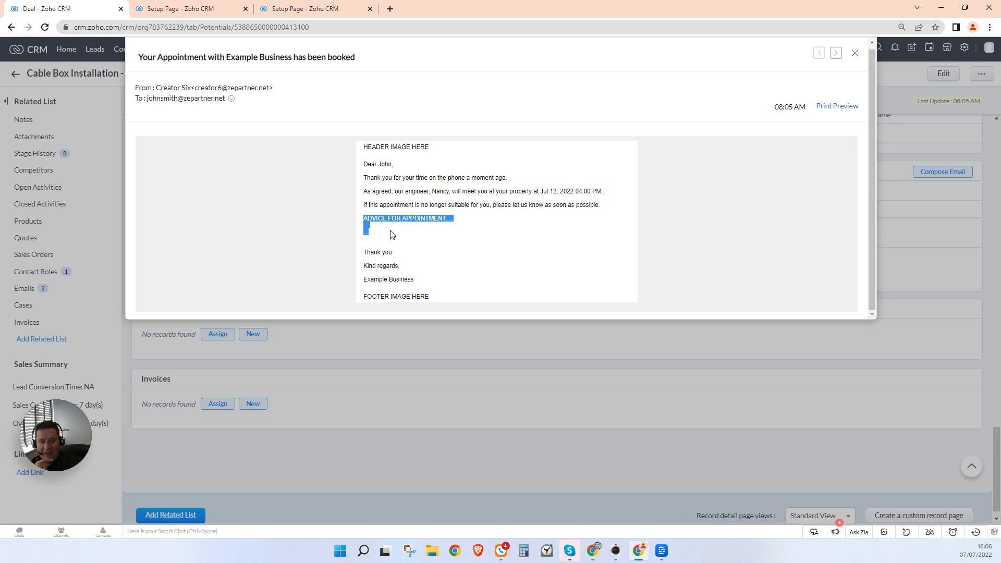
left_click(393, 235)
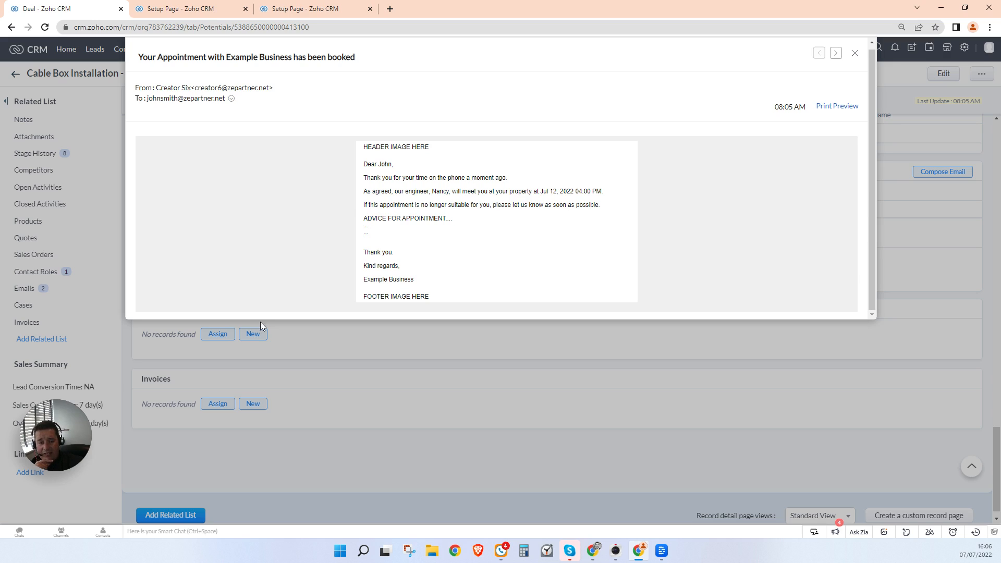
left_click_drag(367, 222, 433, 231)
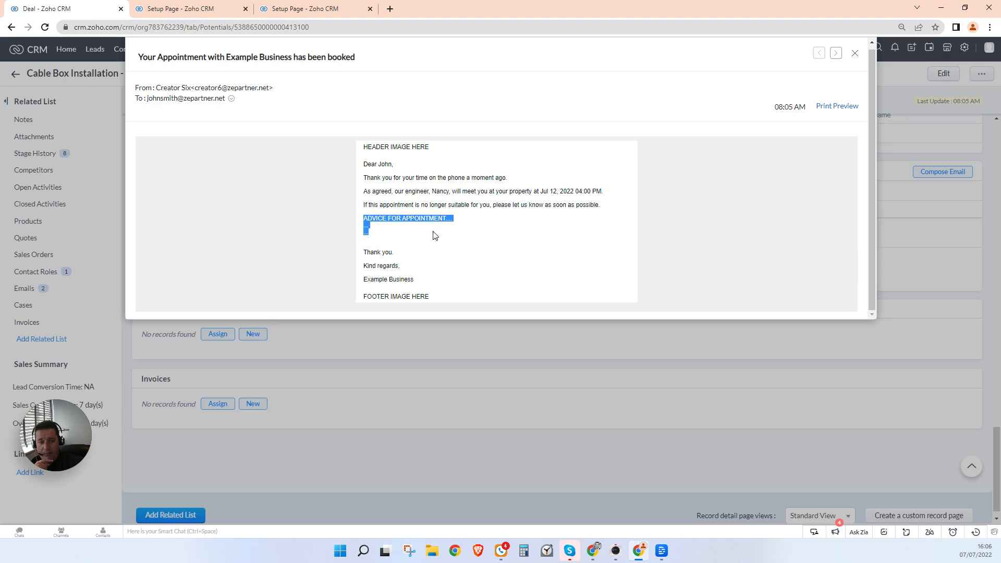
left_click(487, 240)
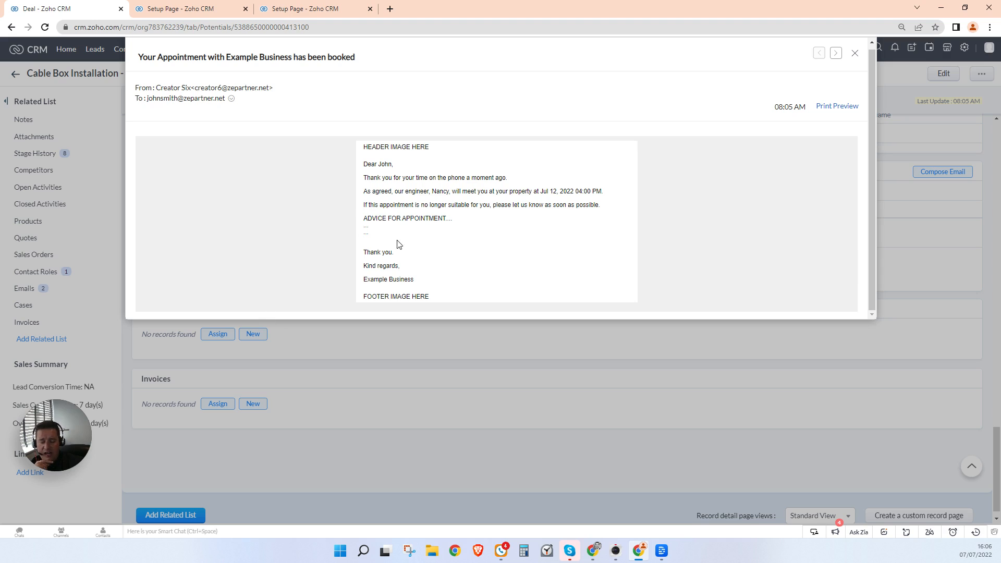
left_click_drag(370, 222, 473, 235)
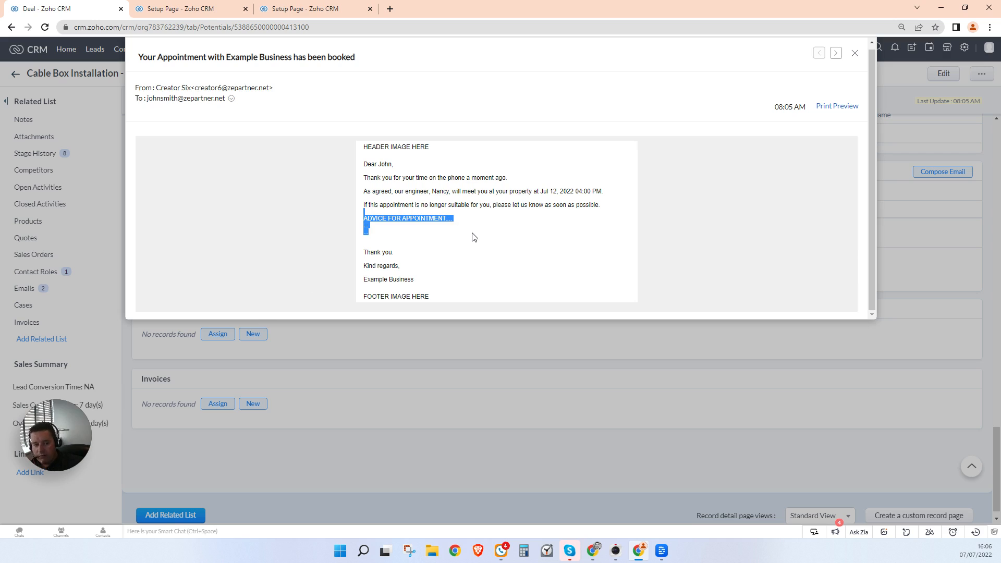
left_click(474, 237)
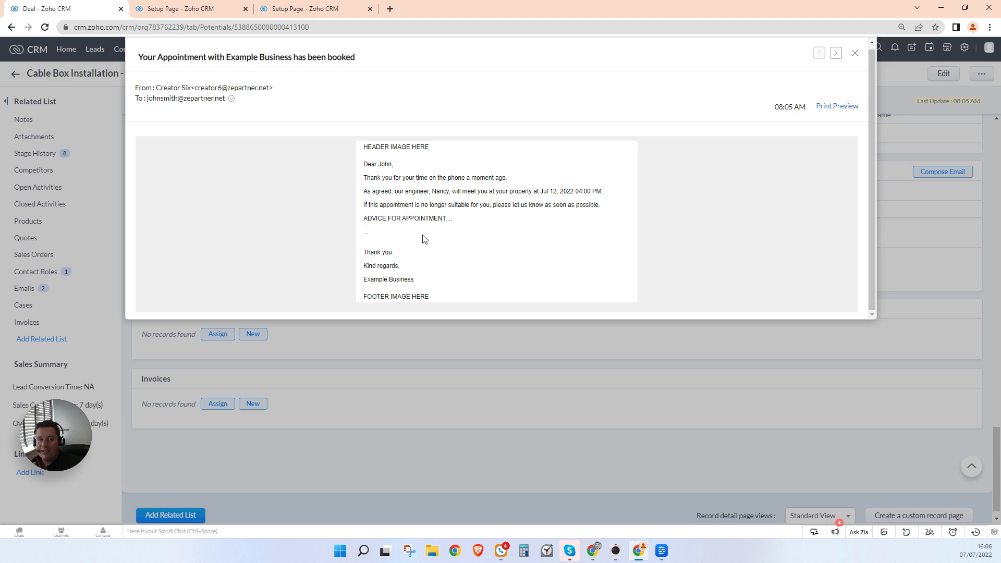
left_click(857, 54)
scroll(337, 240, "up", 10)
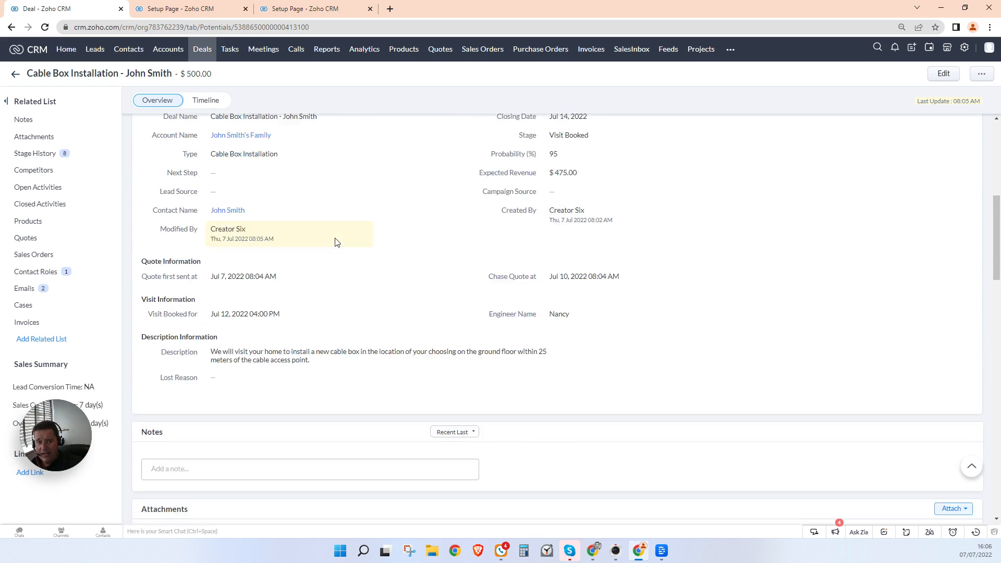
Step: Add Lead Source as a during-transition field on Visit Completed
scroll(334, 243, "up", 5)
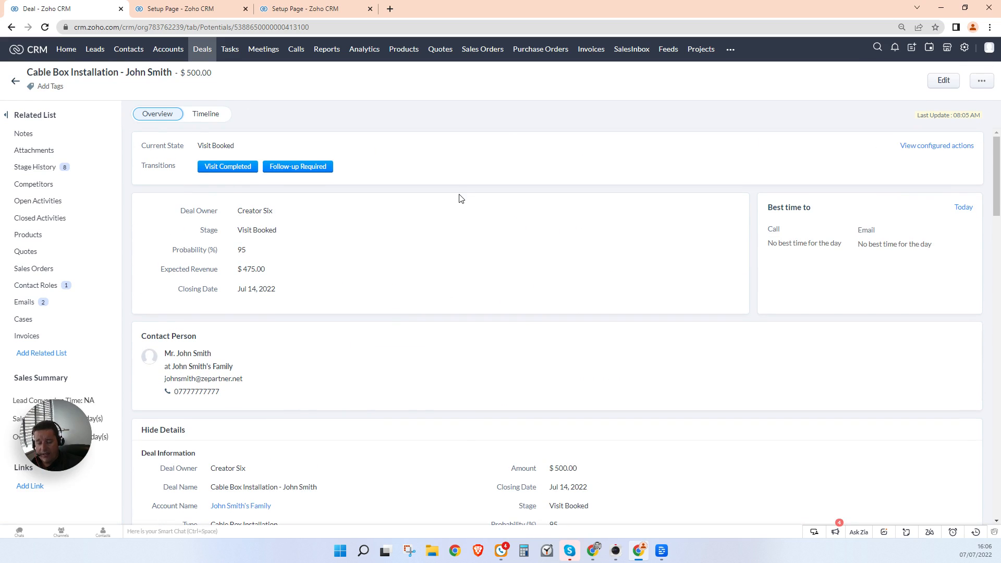
left_click(306, 11)
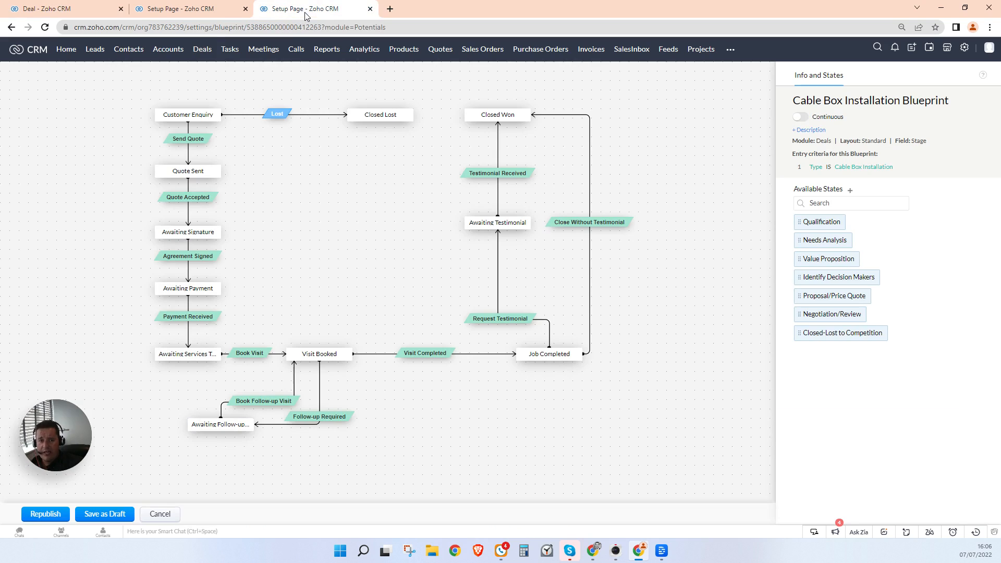
left_click(411, 357)
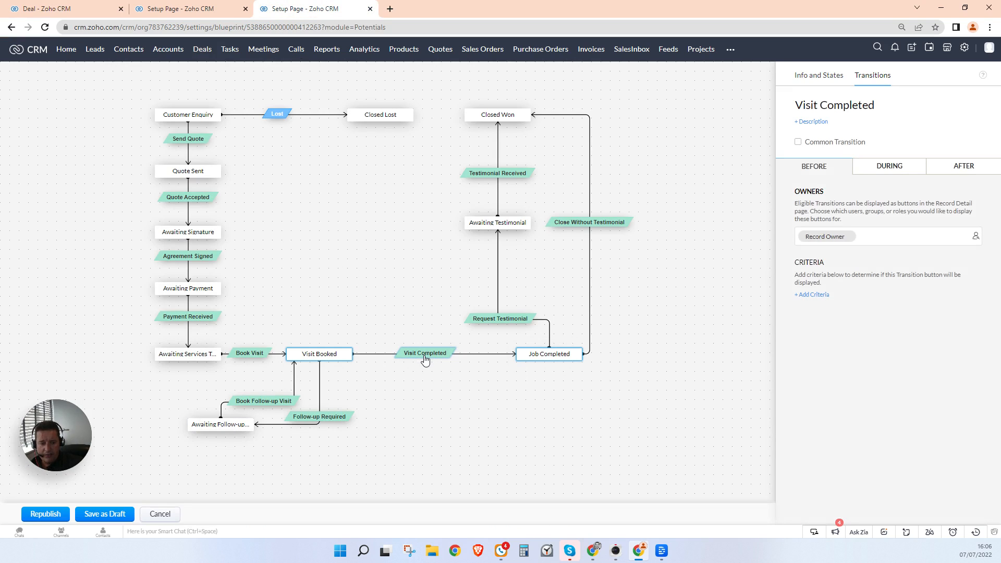
left_click(879, 170)
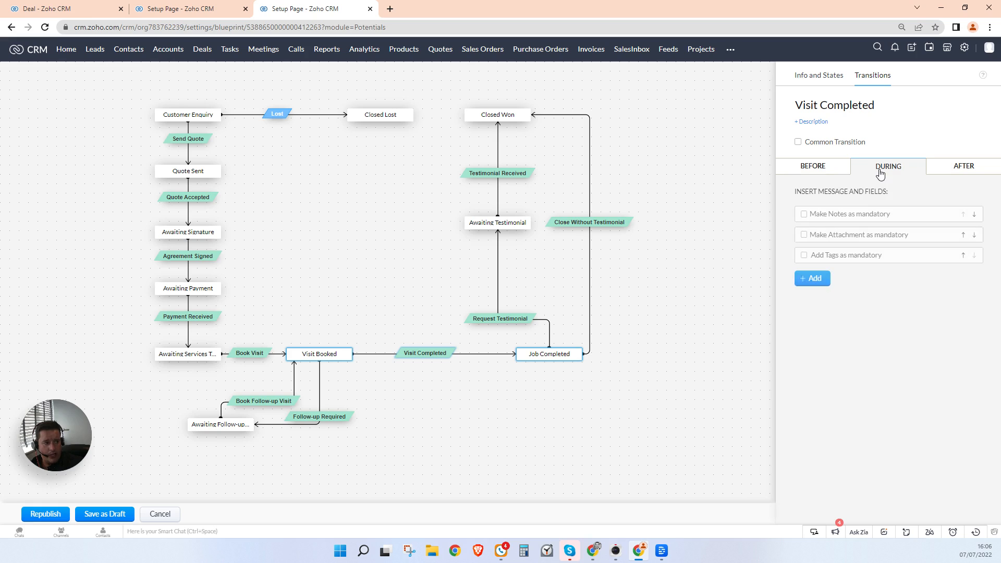
left_click(822, 284)
left_click(867, 349)
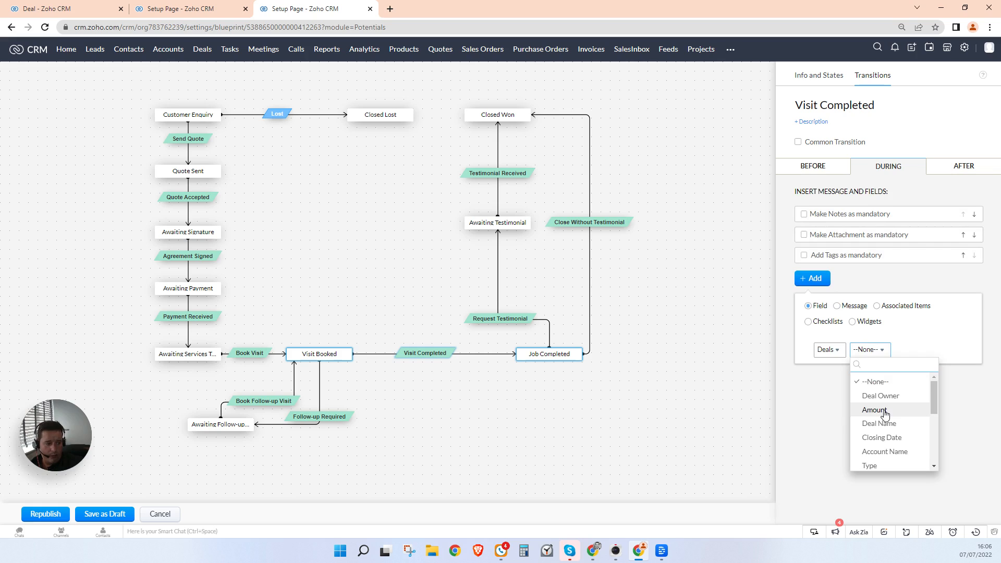
scroll(918, 450, "down", 5)
scroll(917, 451, "up", 2)
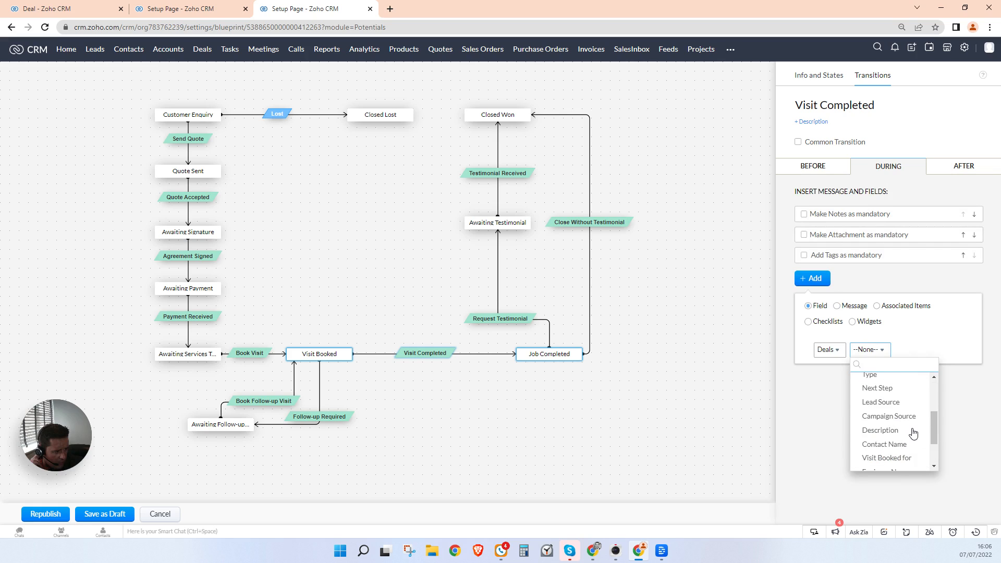
left_click(892, 402)
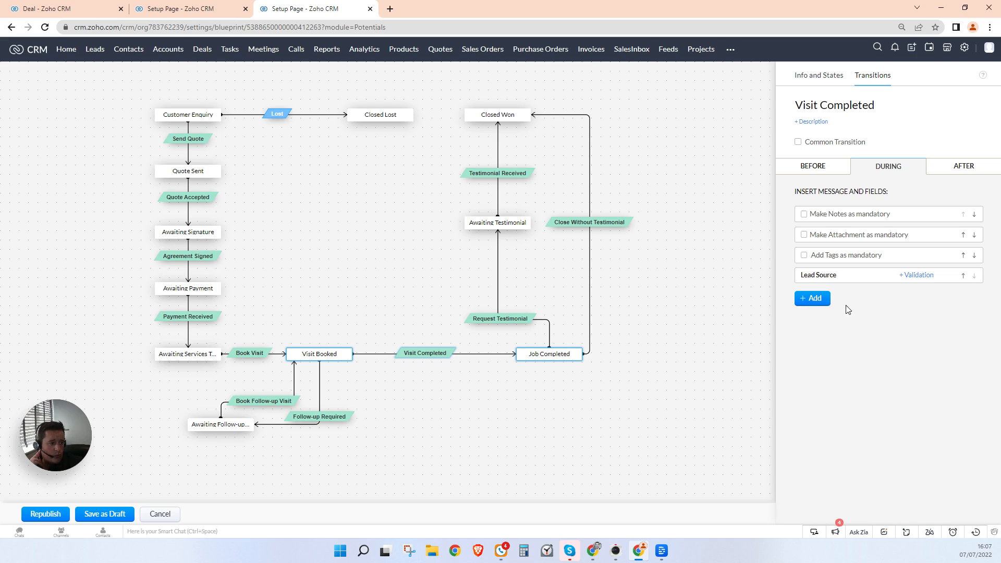
Step: Republish the blueprint, saving despite the loops warning
left_click(46, 517)
left_click(526, 110)
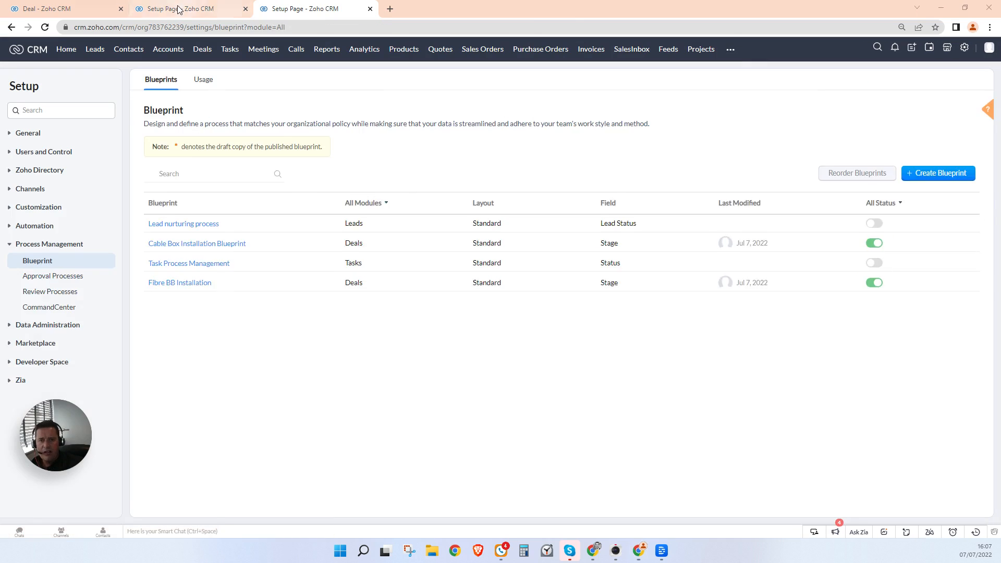
left_click(178, 9)
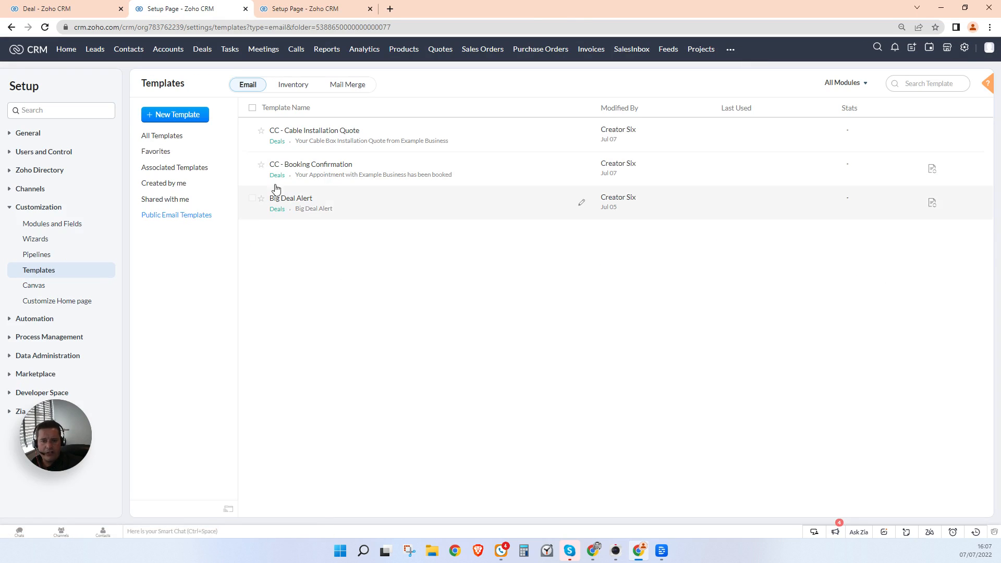
Step: Add a pick list labelled 'Engineer's Assessment of Customer Happiness Rating' to Visit Information in the Standard Deals layout
left_click(965, 48)
left_click(710, 130)
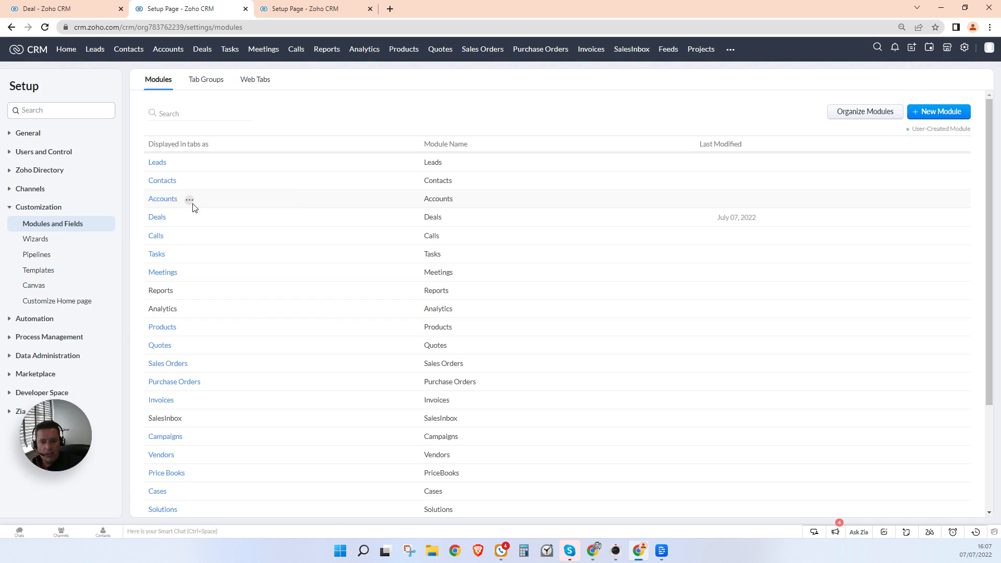
left_click(156, 217)
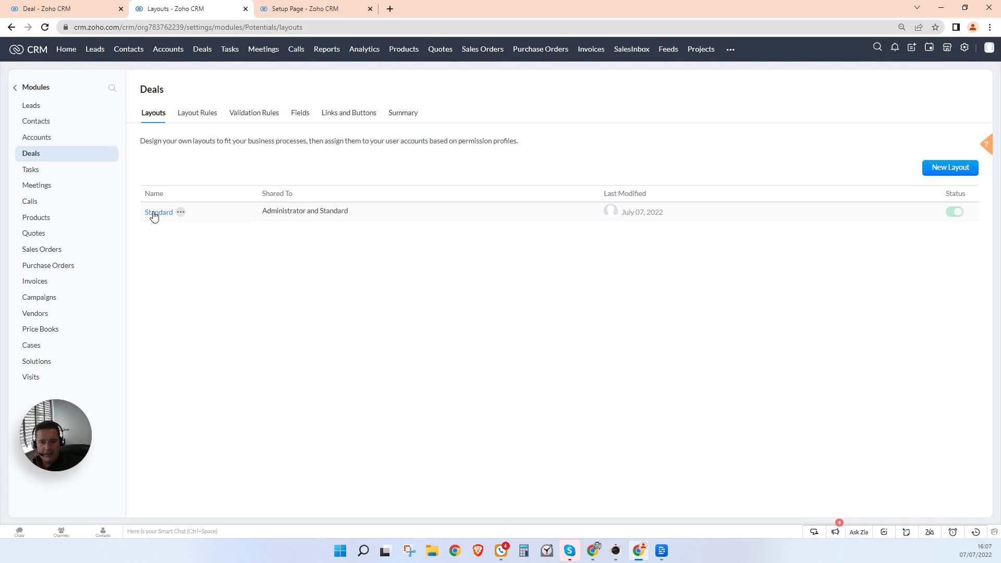
left_click(151, 214)
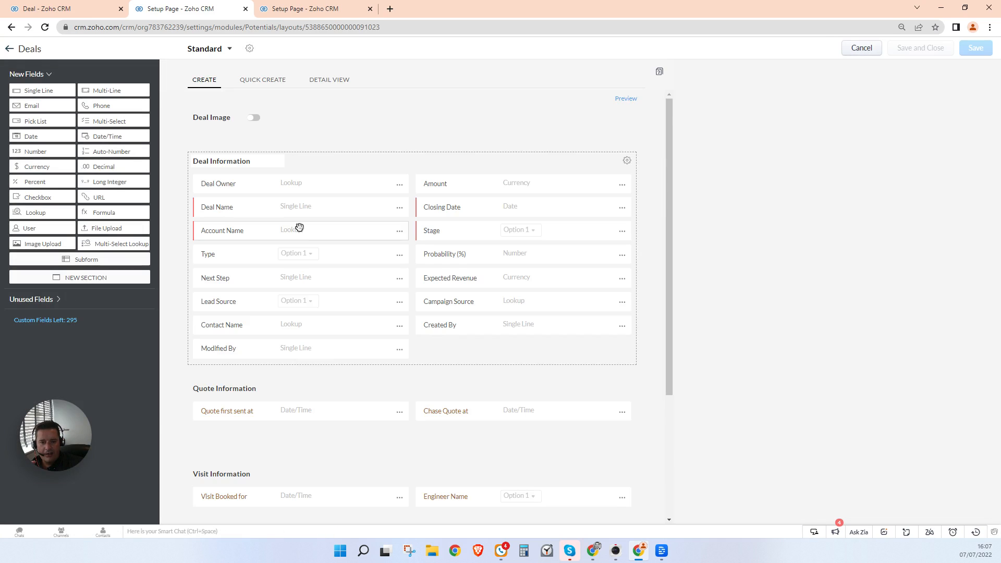
scroll(297, 226, "down", 5)
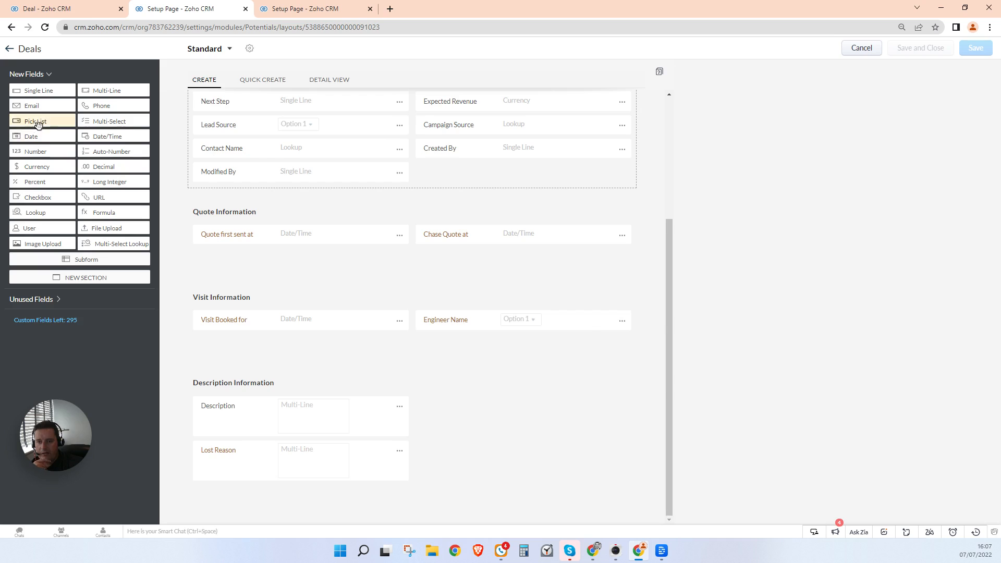
left_click_drag(36, 121, 301, 343)
type("Customer")
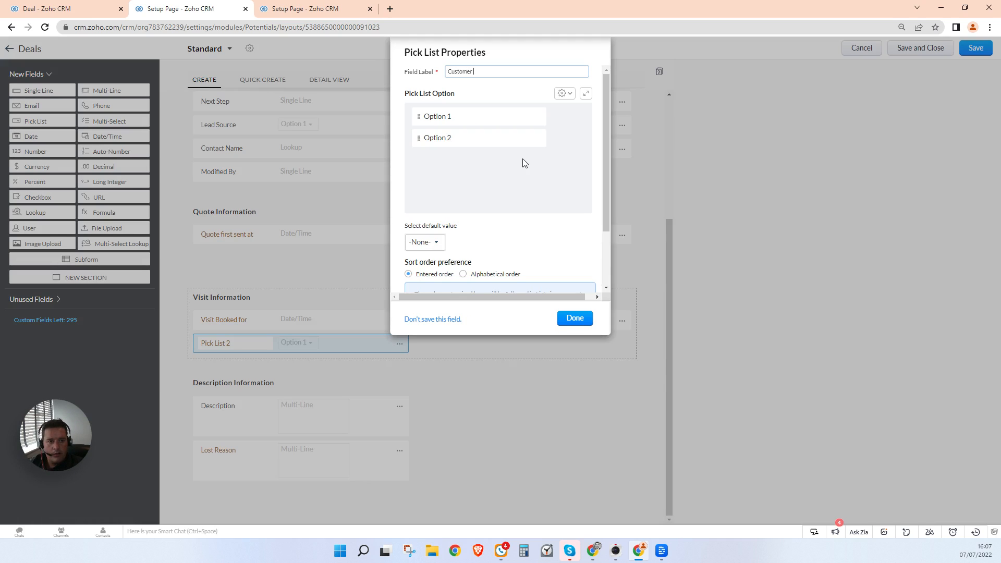
type(" Happiness Rating")
key("Home")
type("Engin")
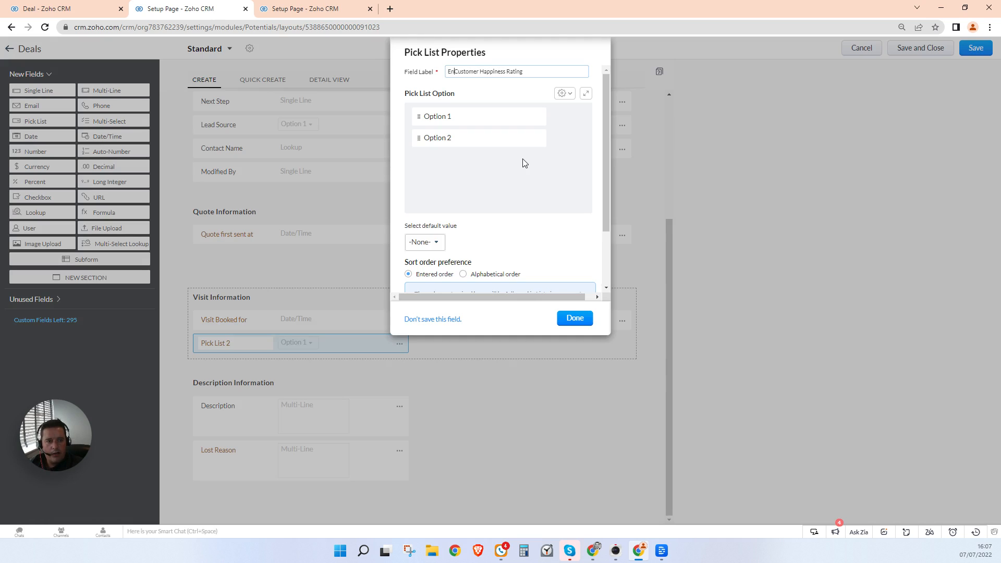
type("eer's Asse")
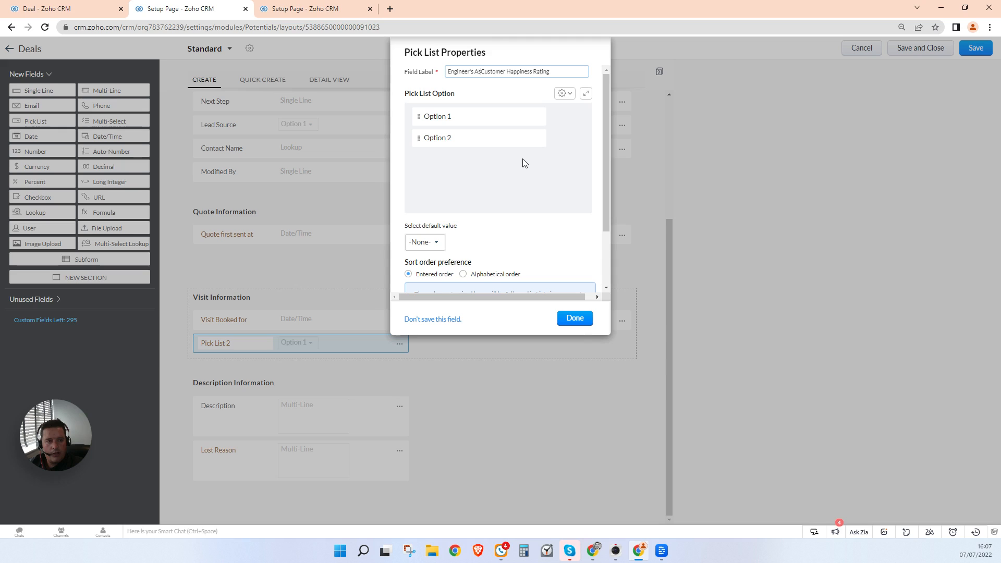
type("ssment of")
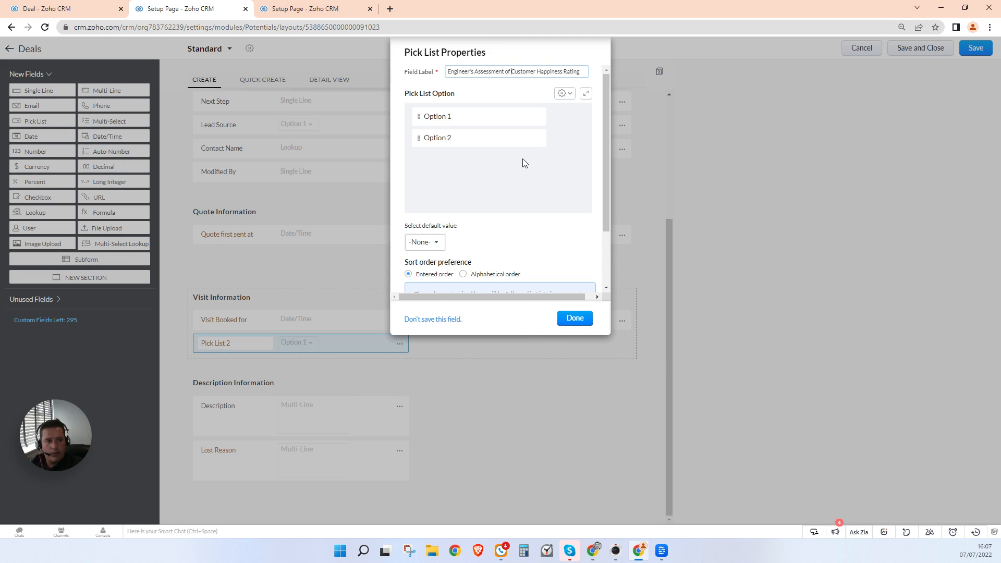
Step: Set its options to Very Happy, Ok, Unhappy and Very Unhappy, then save the layout
double_click(458, 115)
triple_click(457, 115)
type("Ver")
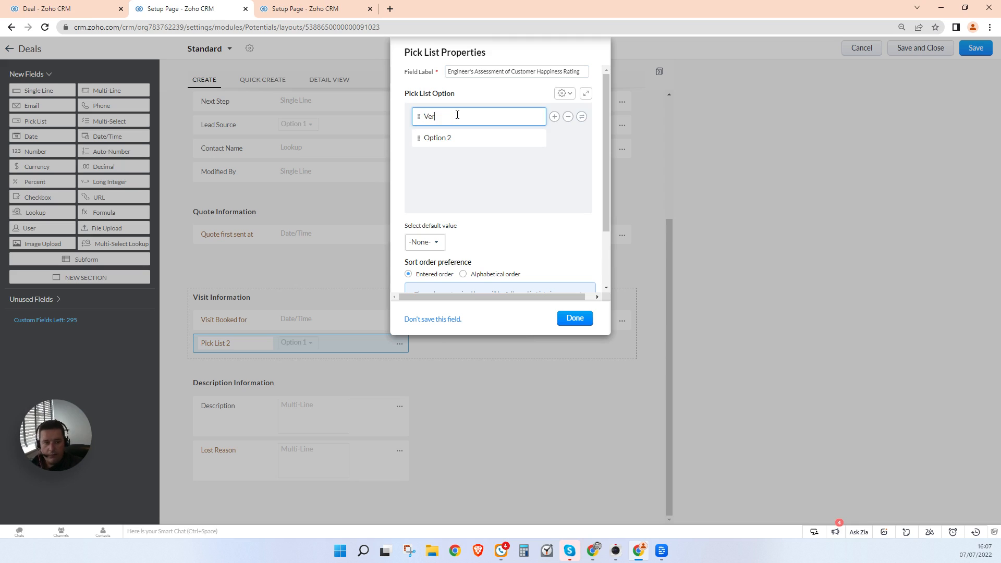
type("y Happy")
key("Tab")
type("Ok")
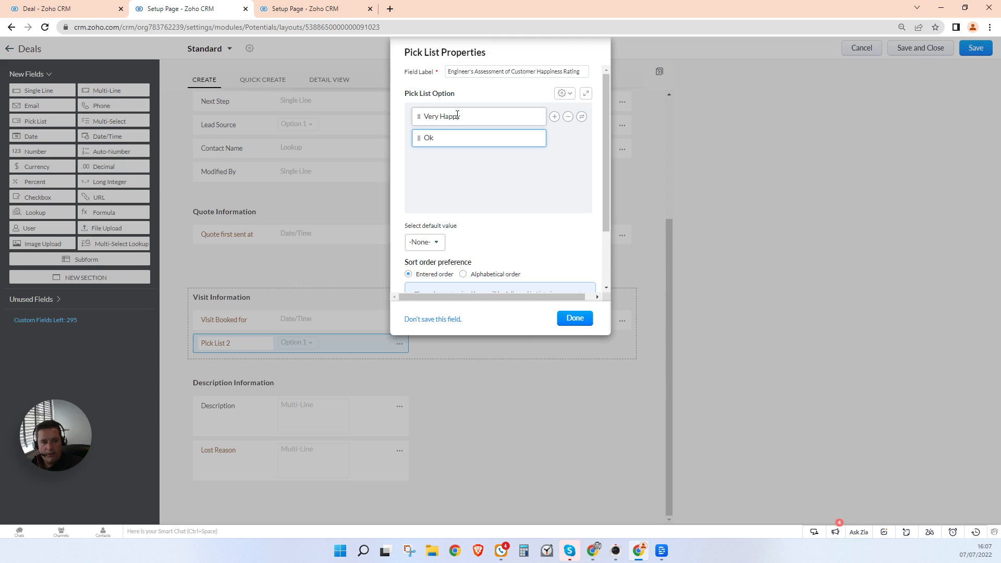
left_click(555, 138)
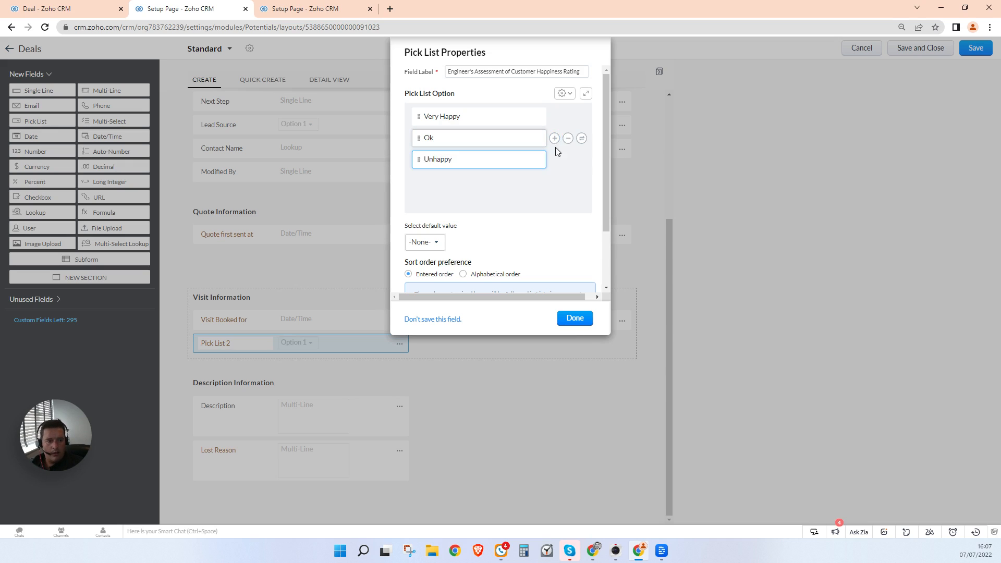
left_click(554, 160)
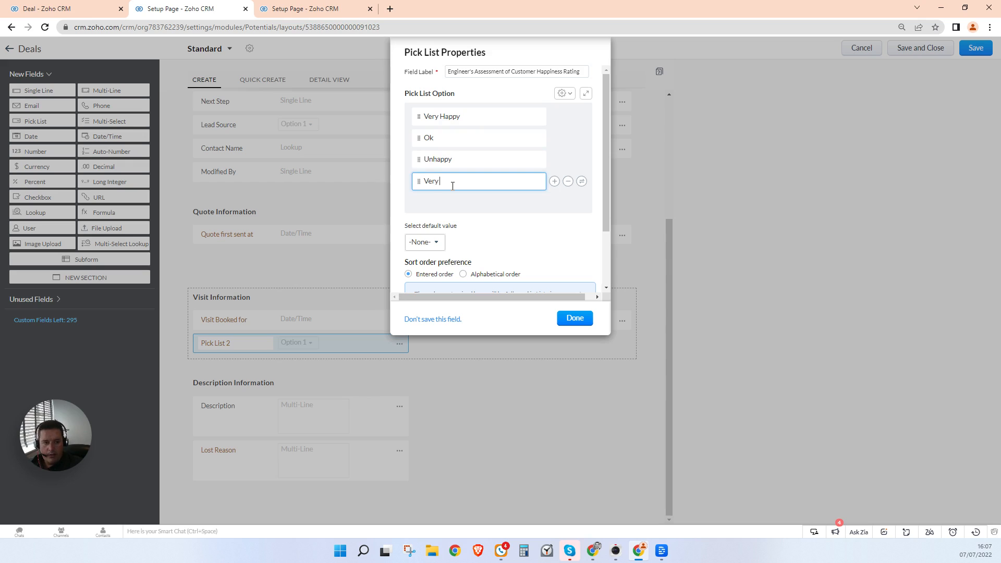
left_click(587, 317)
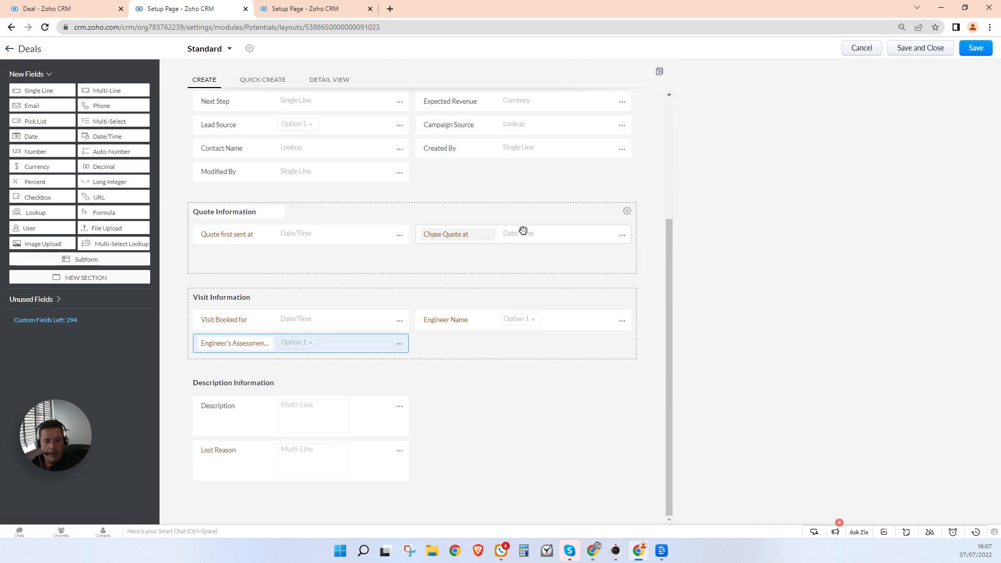
left_click(939, 48)
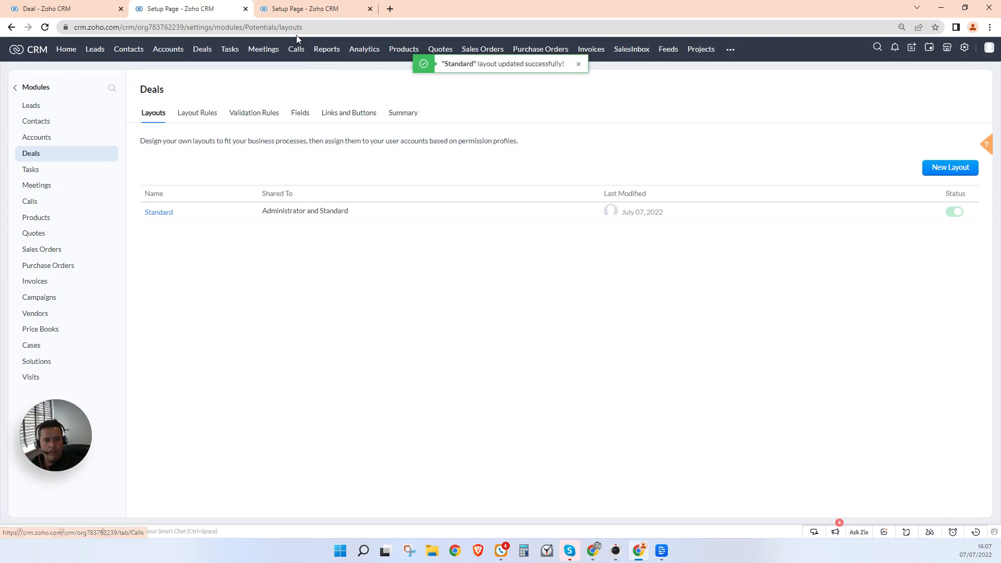
Step: Replace the leftover Last Reason row with the happiness rating field during Visit Completed
left_click(303, 9)
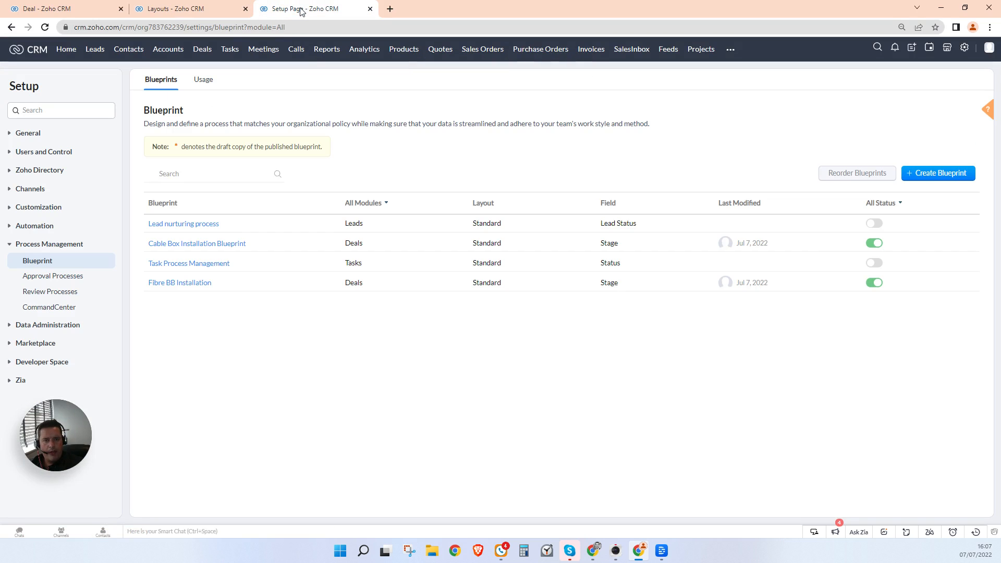
left_click(194, 243)
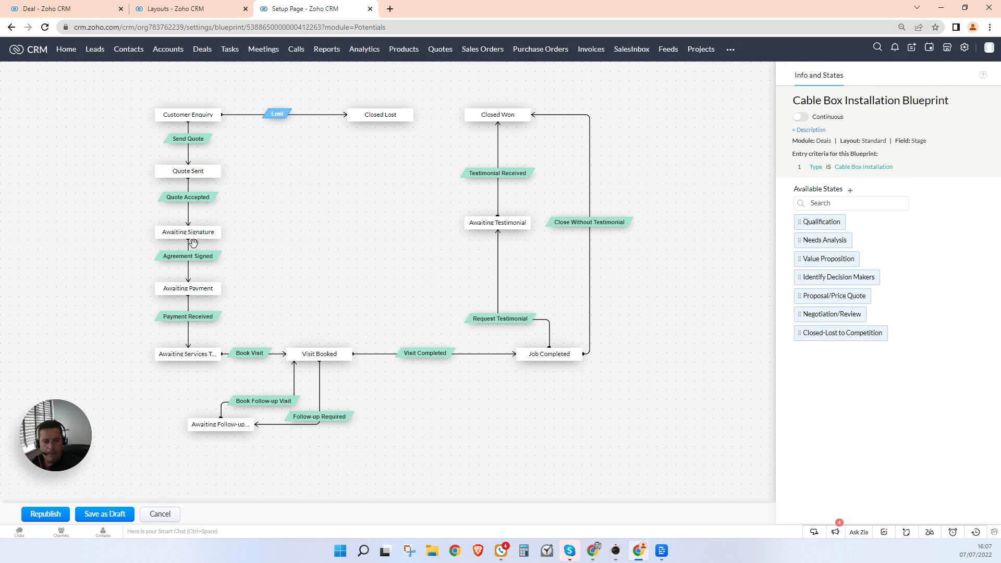
left_click(420, 358)
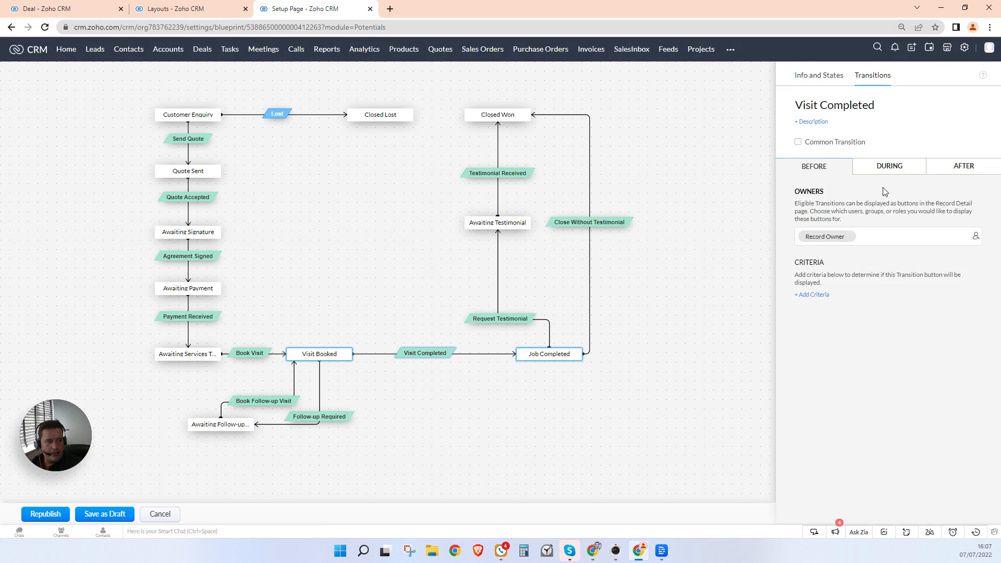
left_click(889, 167)
left_click(961, 279)
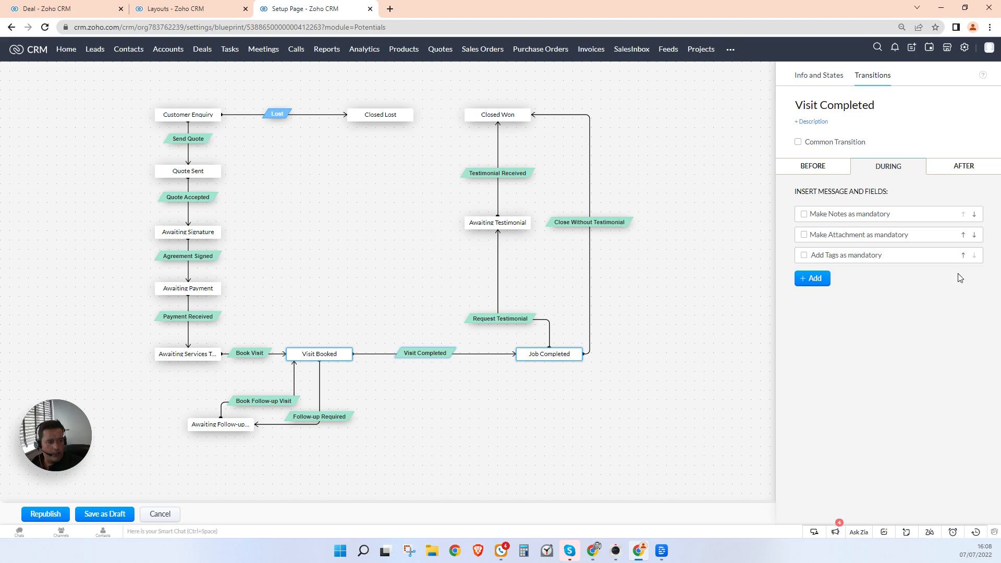
left_click(815, 279)
left_click(864, 350)
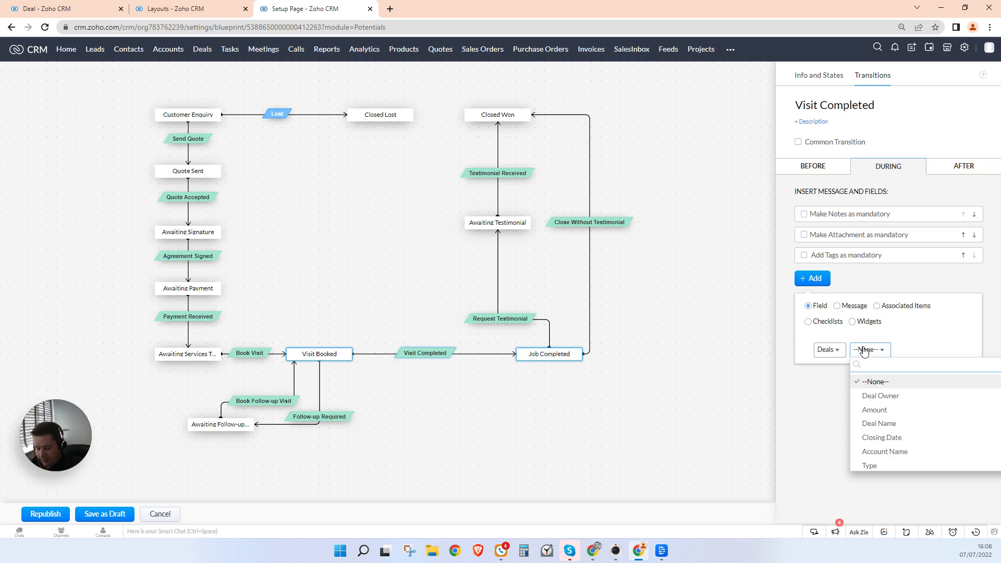
type("eng")
left_click(877, 385)
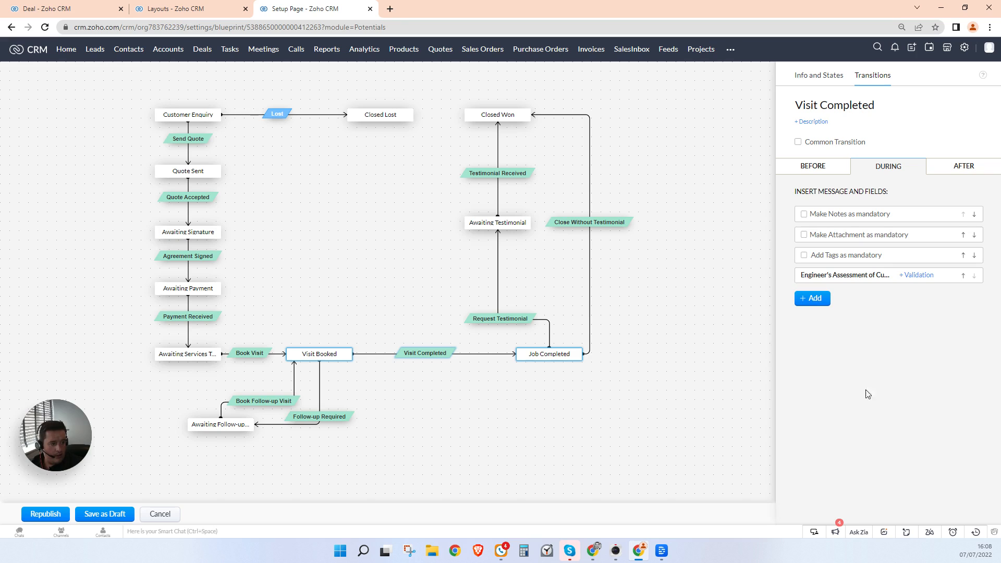
left_click(697, 320)
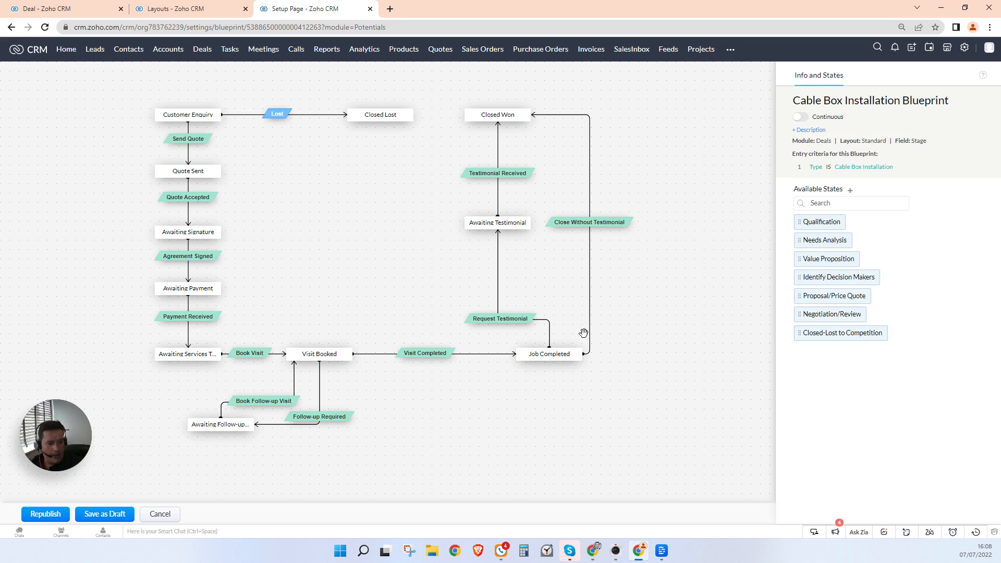
Step: Show Request Testimonial only when the rating is Very Happy, and republish the blueprint
left_click(515, 320)
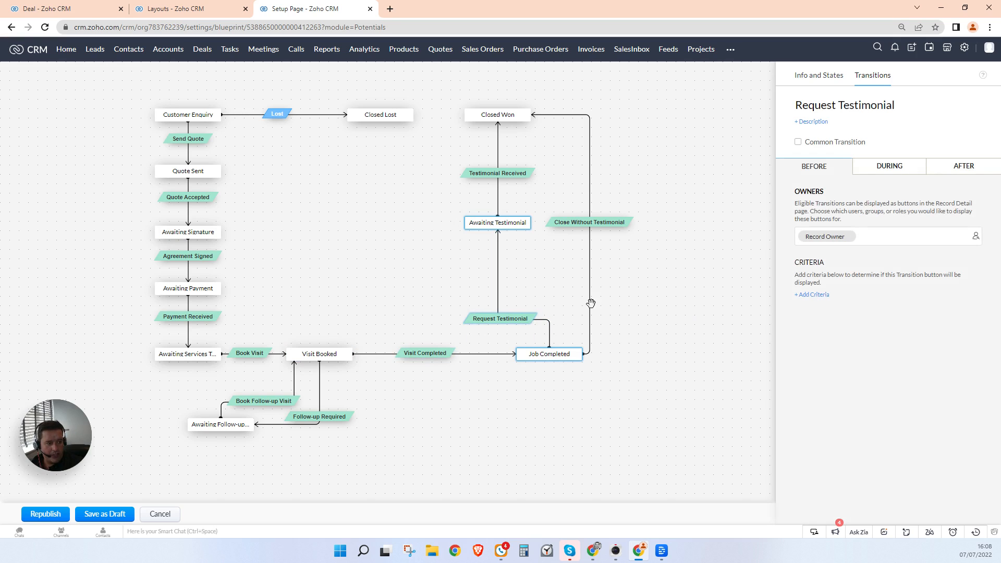
left_click(812, 295)
left_click(333, 91)
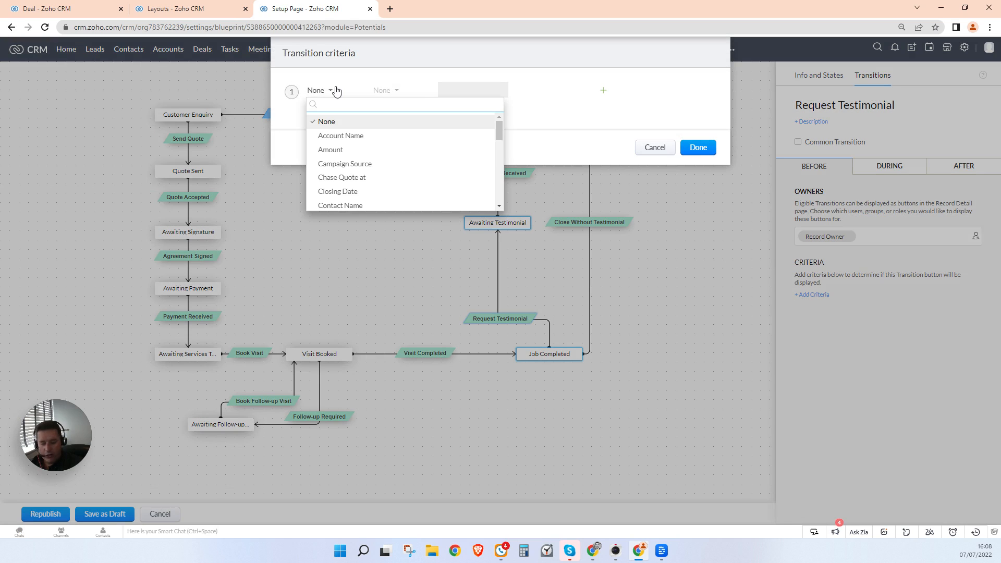
type("hap")
left_click(350, 115)
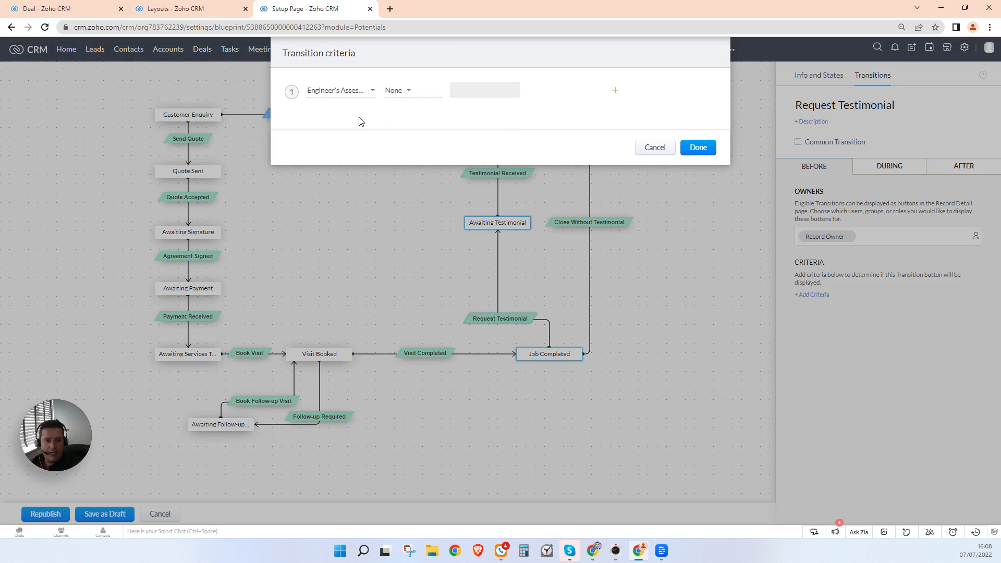
left_click(386, 94)
left_click(398, 120)
left_click(457, 91)
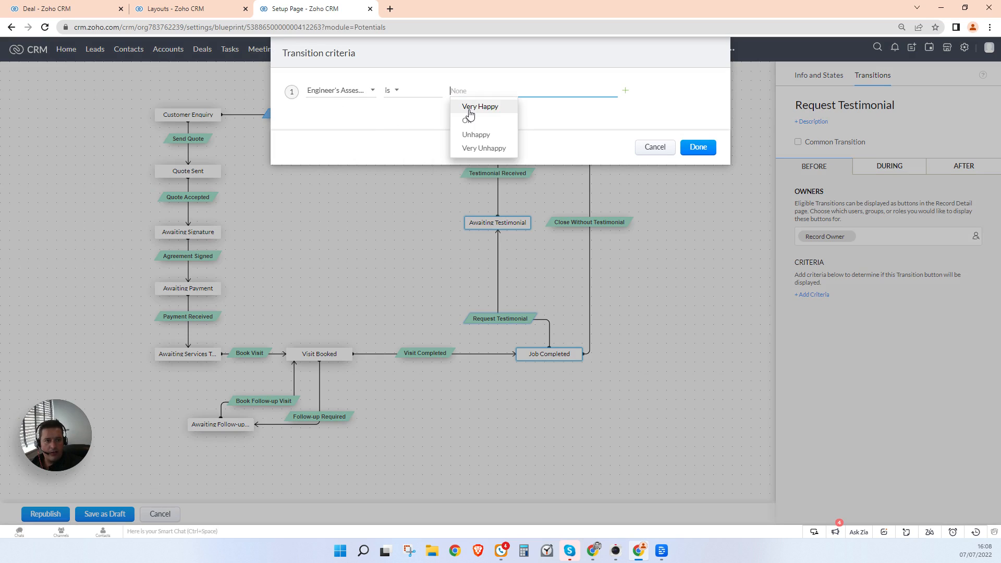
left_click(469, 107)
left_click(699, 148)
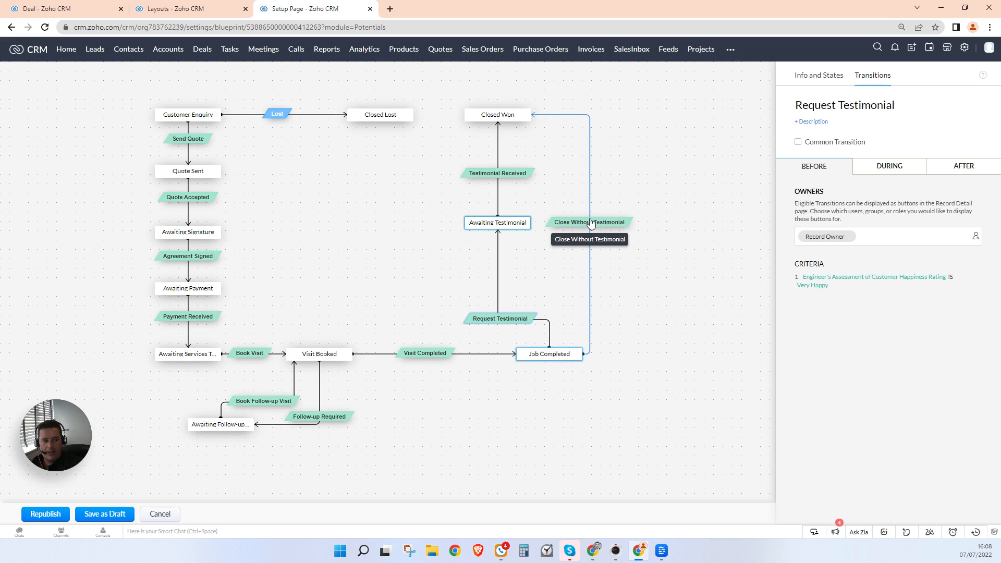
left_click(45, 514)
left_click(522, 107)
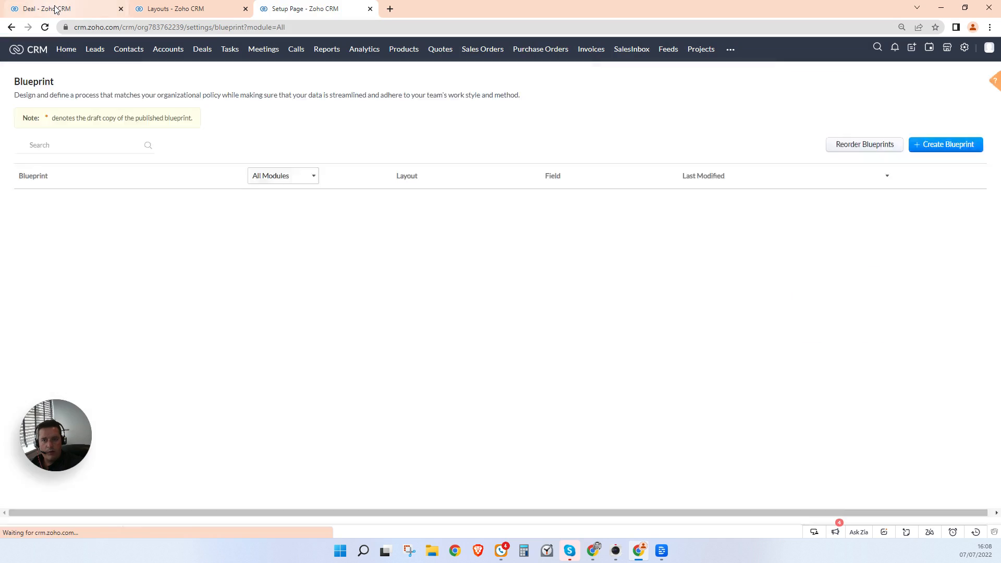
Step: Complete the deal's visit with an Unhappy rating, then reopen the Cable Box Installation Blueprint
left_click(55, 10)
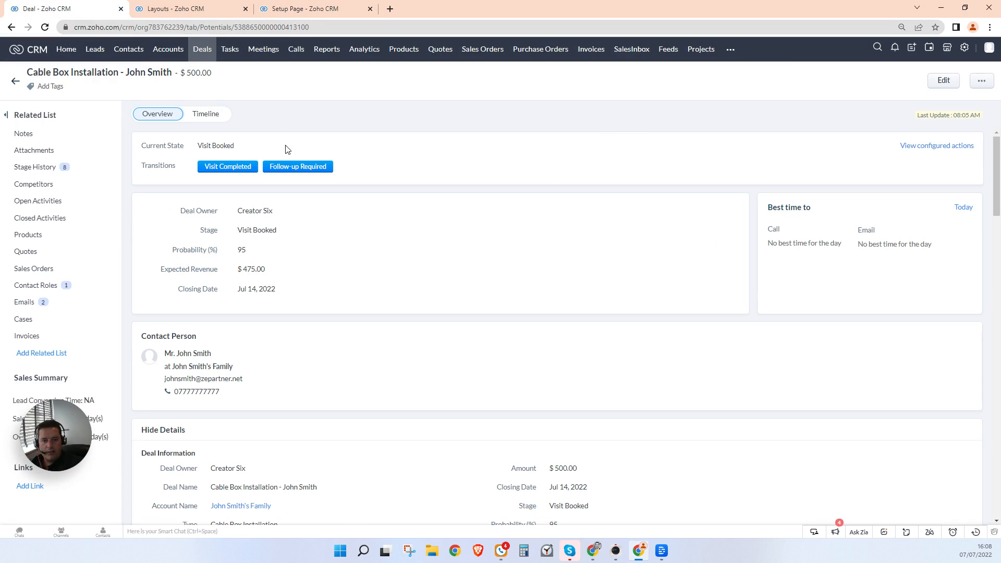
left_click(250, 168)
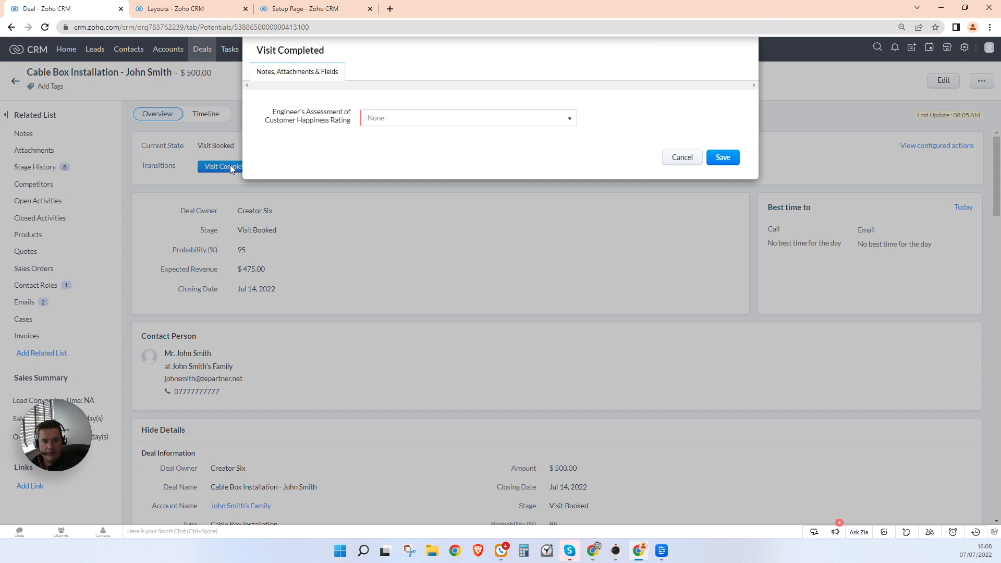
left_click(391, 128)
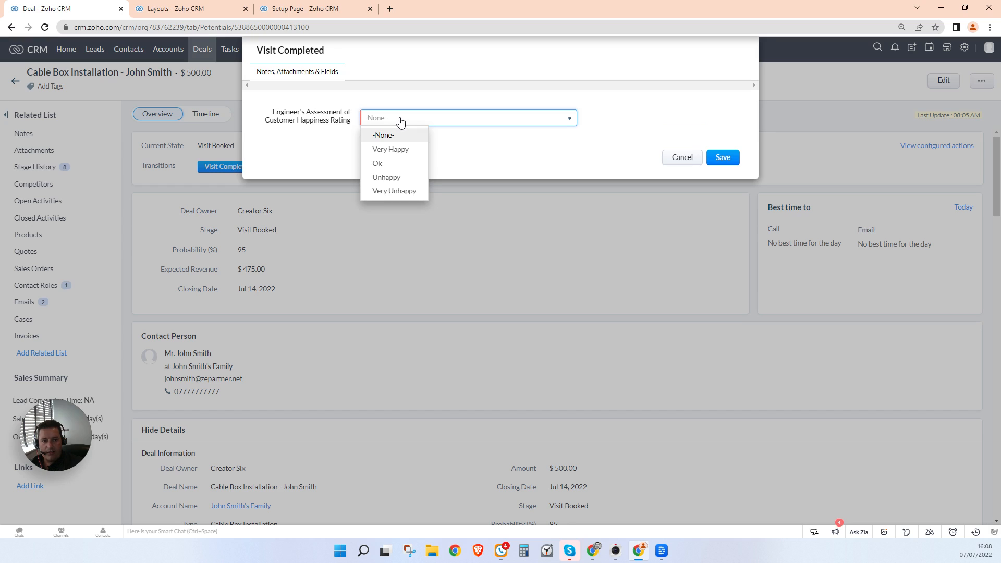
left_click(398, 178)
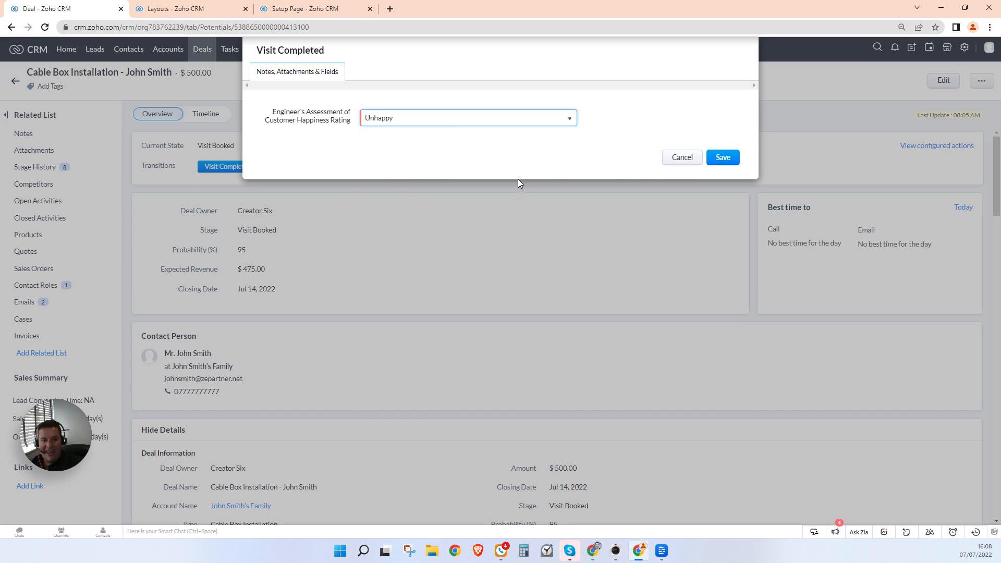
left_click(721, 159)
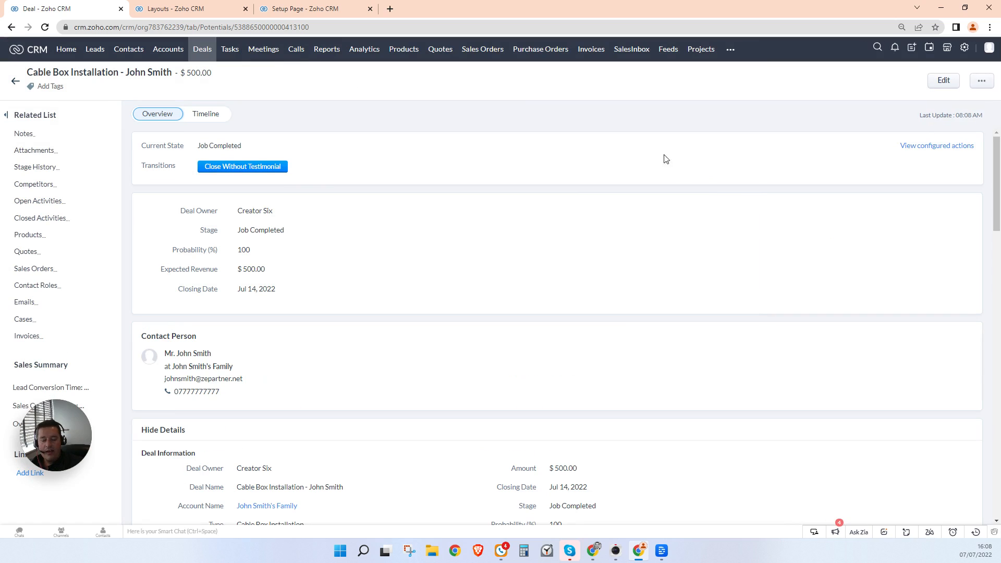
left_click(296, 10)
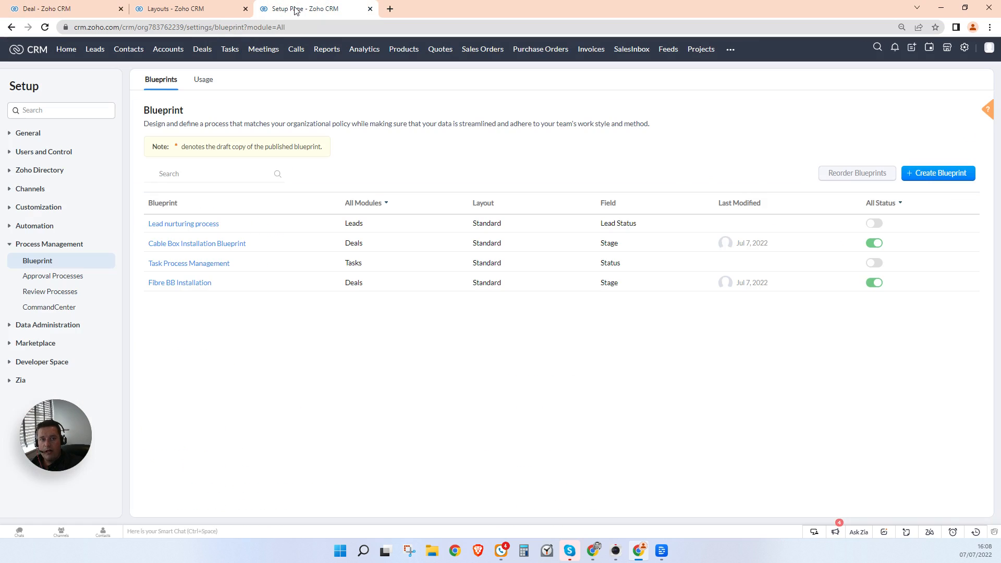
left_click(177, 243)
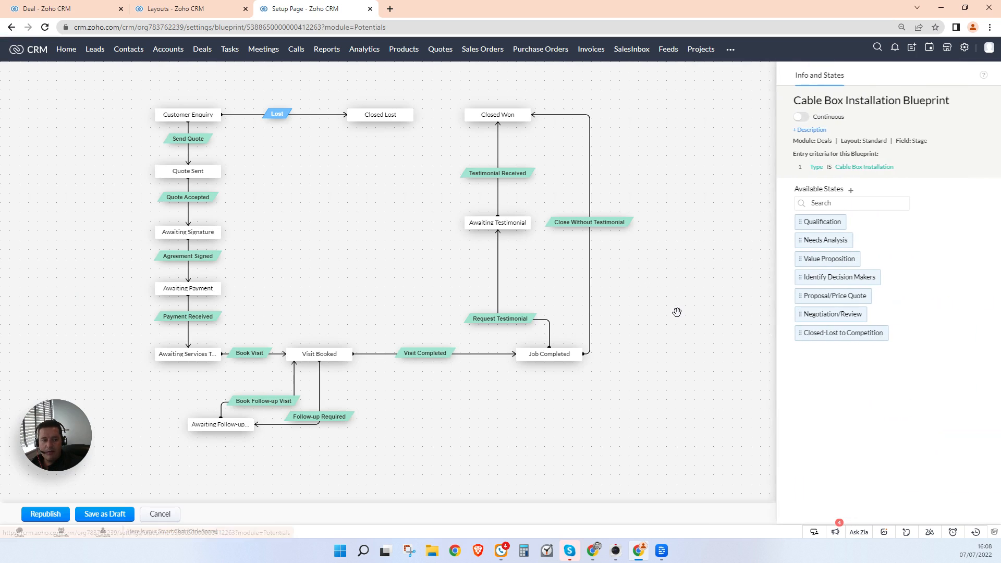
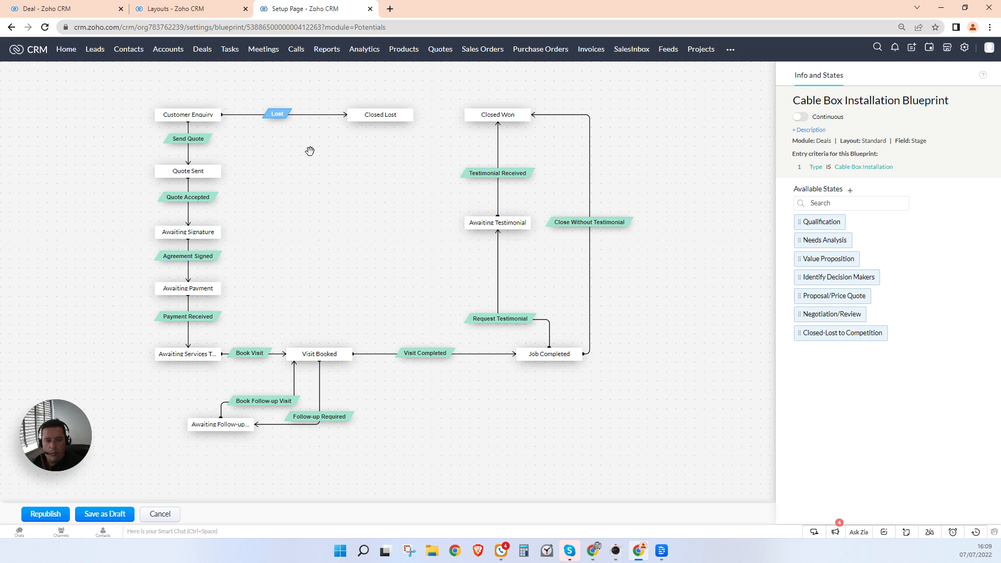
Step: On the cable box deal, change Engineer's Assessment of Customer Happiness Rating from Unhappy to Very Happy
key("ctrl+1")
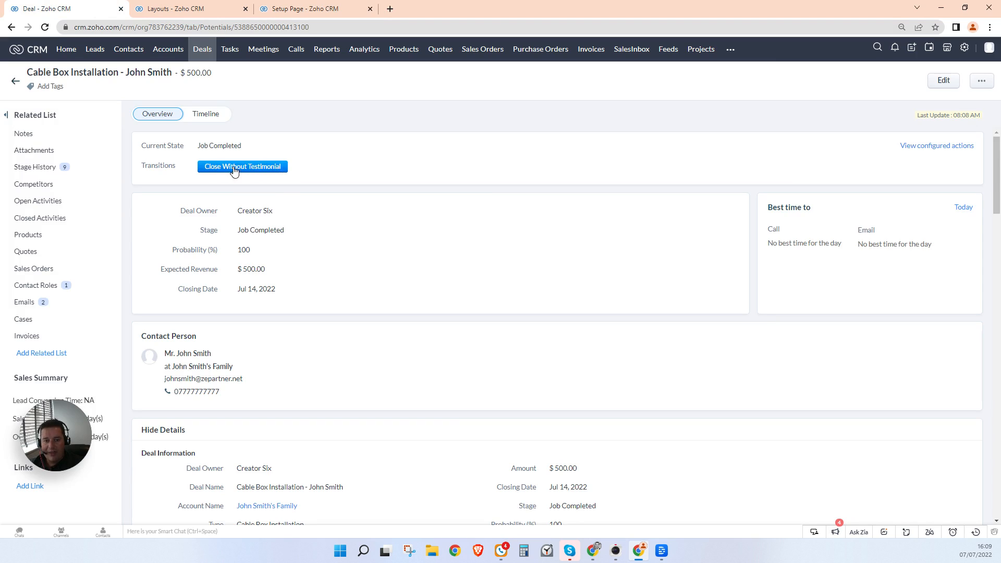
left_click(295, 13)
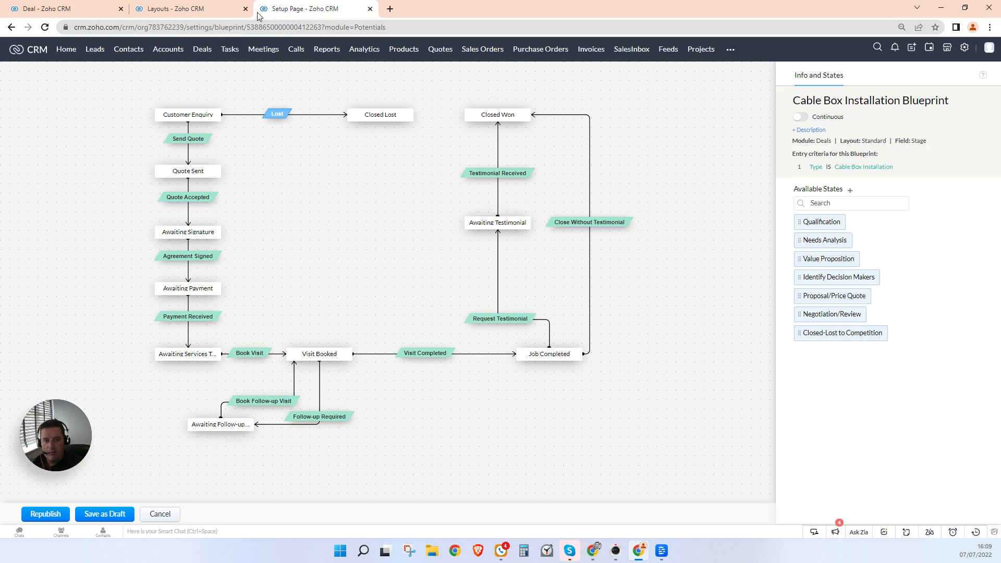
left_click(80, 16)
scroll(430, 361, "down", 7)
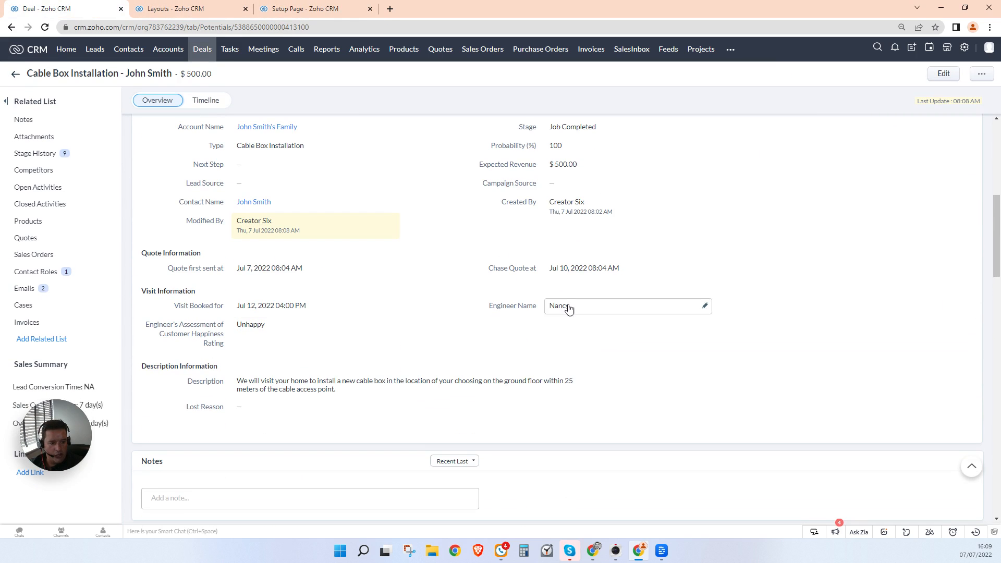
left_click(262, 325)
left_click(262, 326)
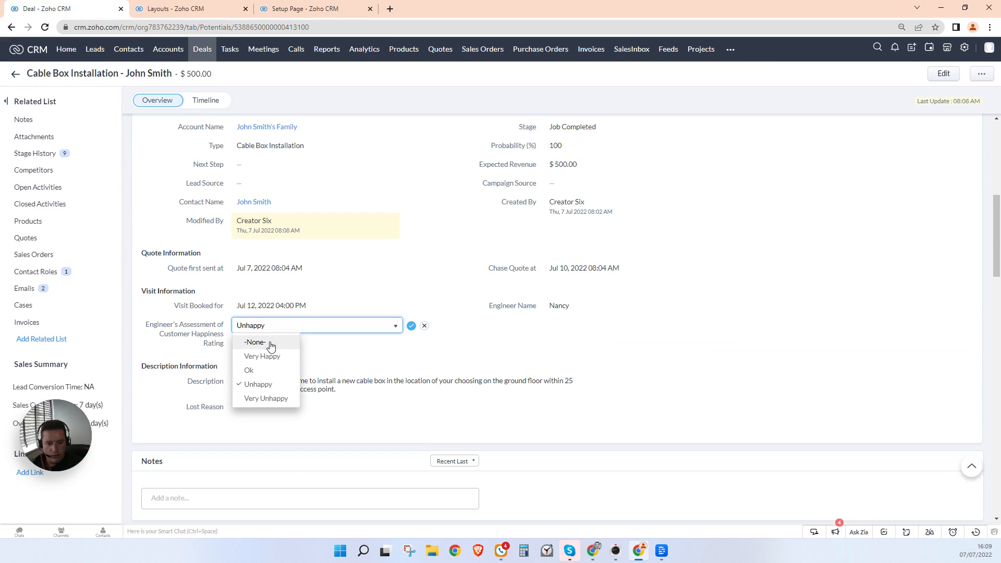
left_click(266, 399)
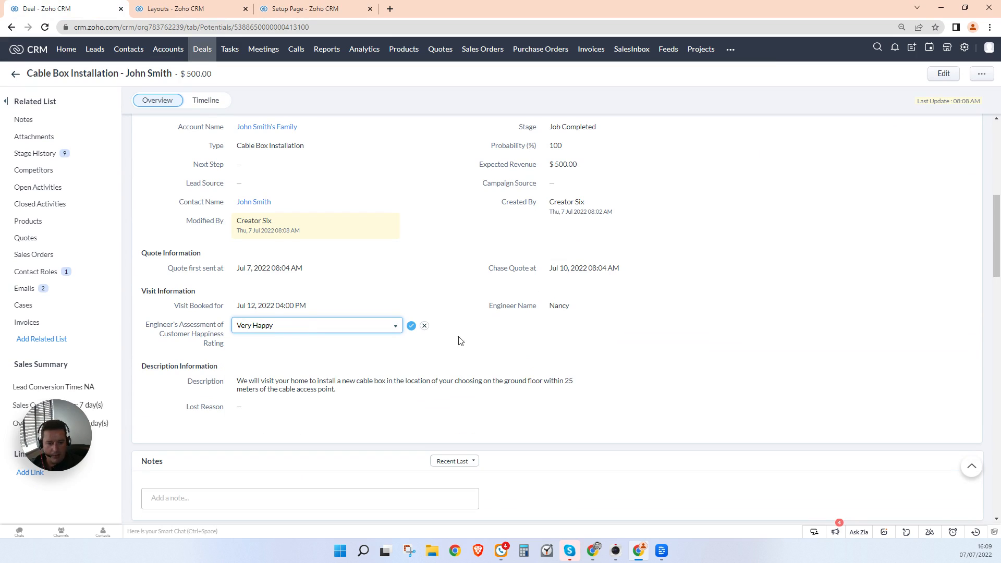
left_click(411, 325)
scroll(333, 240, "up", 8)
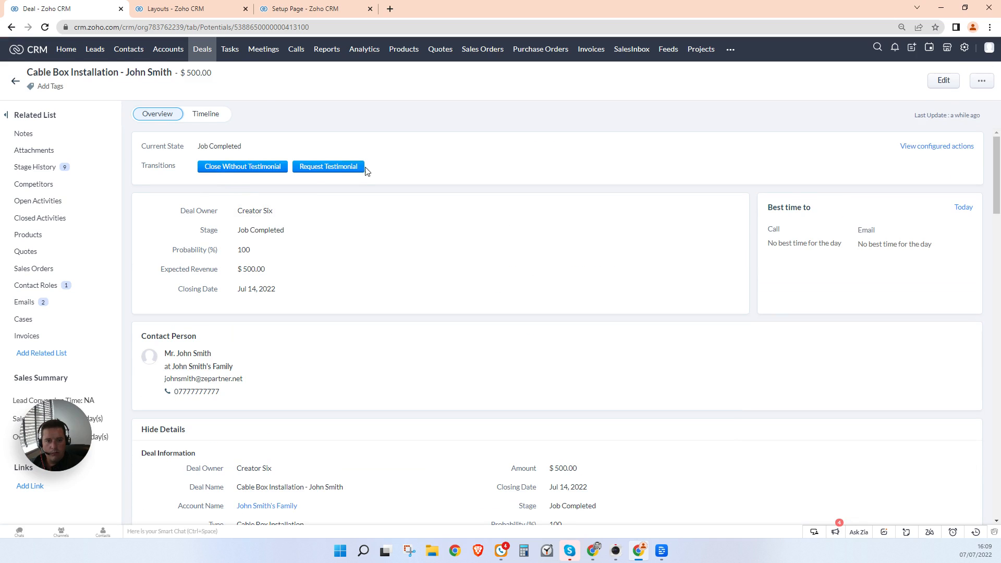